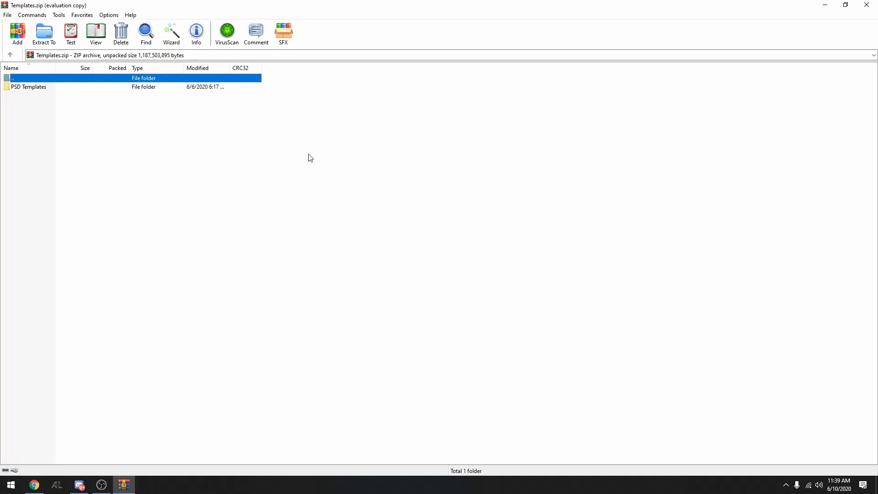
# Open the PSD Templates folder inside Templates.zip and dismiss the licence reminder
pyautogui.doubleClick(104, 87)
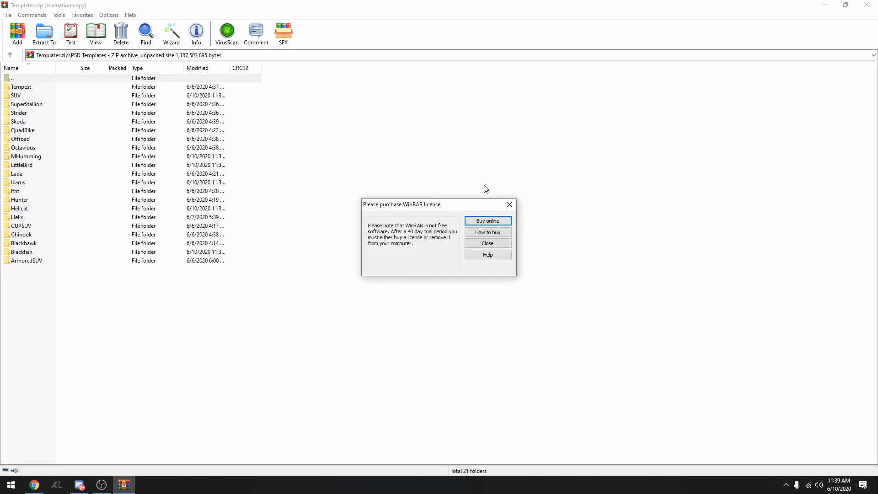
pyautogui.click(510, 205)
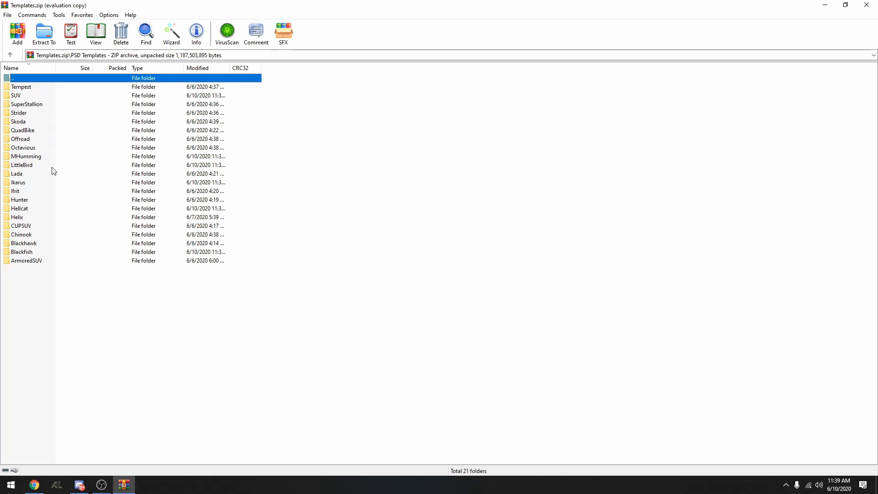
pyautogui.click(52, 190)
pyautogui.click(112, 158)
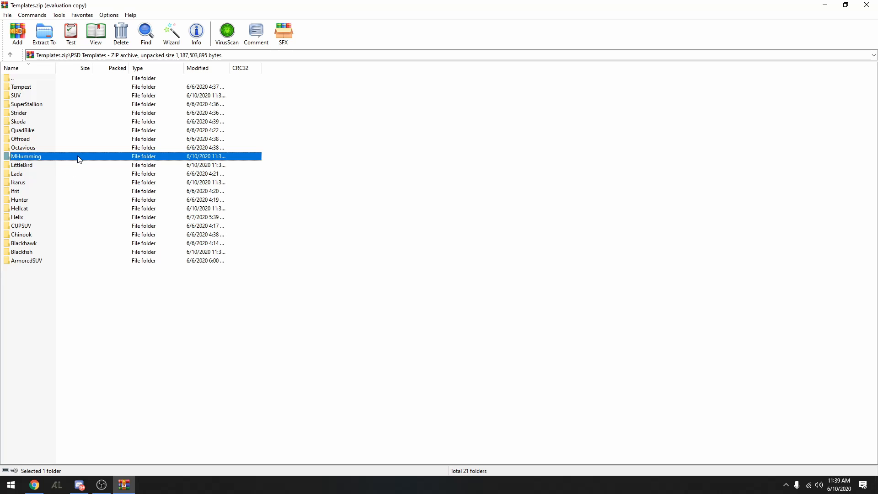
pyautogui.click(121, 175)
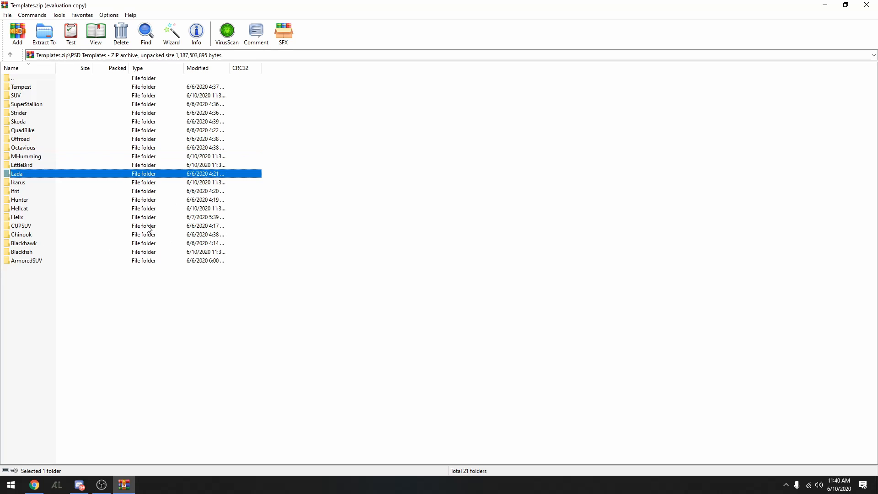
pyautogui.click(133, 250)
pyautogui.click(109, 157)
pyautogui.click(108, 209)
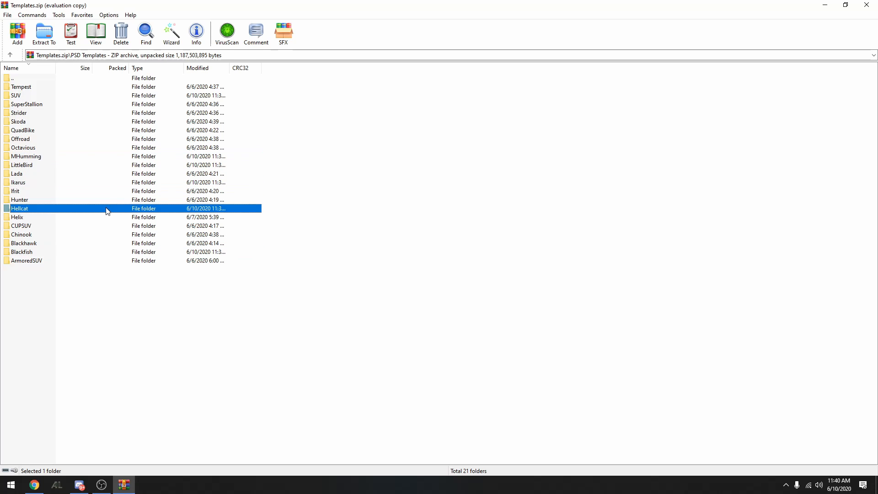
# Open Hunter0.psd from the Hunter folder of the archive in Photoshop
pyautogui.doubleClick(105, 203)
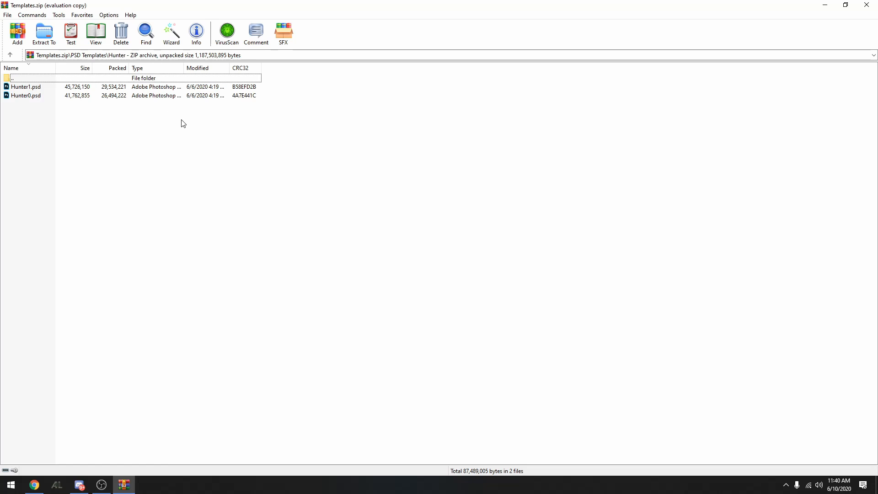
pyautogui.doubleClick(106, 96)
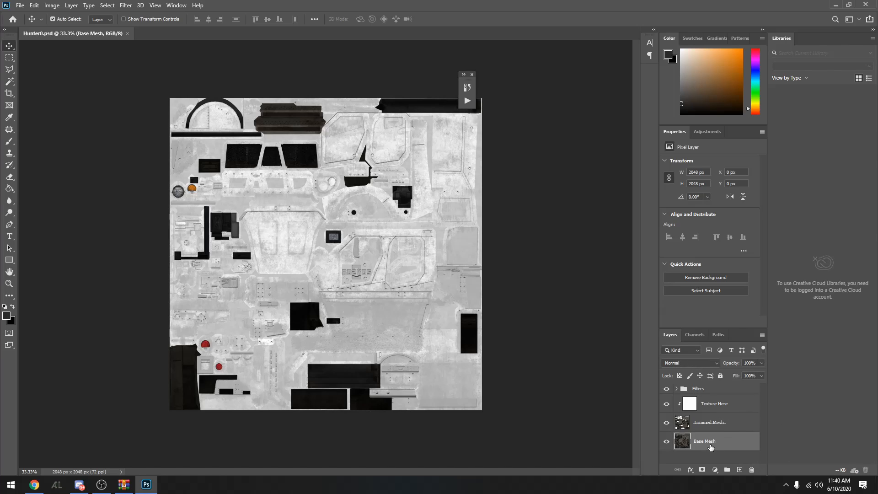
# Toggle the visibility of the Texture Here layer repeatedly to compare the vehicle template with and without it
pyautogui.click(711, 406)
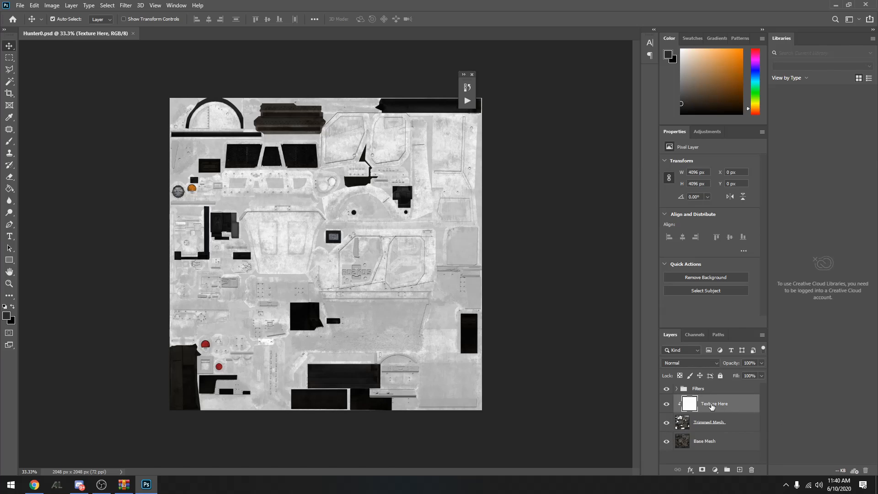
pyautogui.click(665, 404)
pyautogui.click(665, 404)
pyautogui.click(665, 404)
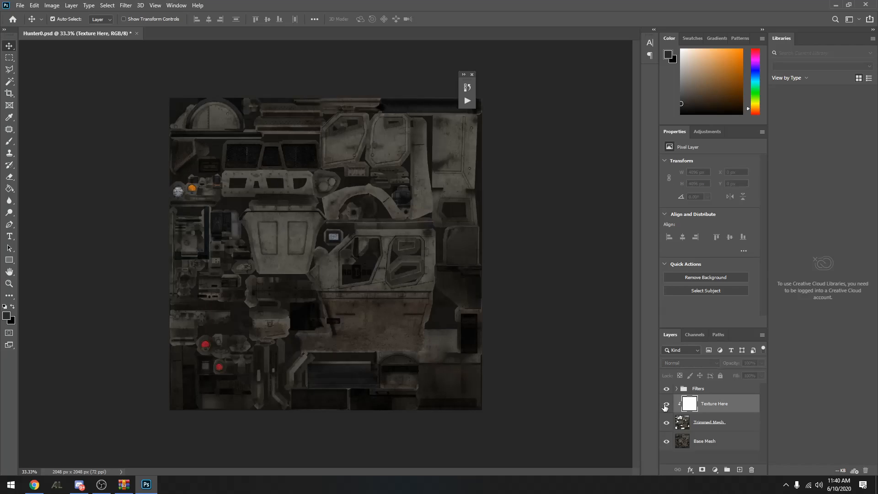
pyautogui.click(666, 404)
pyautogui.click(666, 404)
pyautogui.click(666, 404)
pyautogui.click(667, 405)
pyautogui.click(667, 404)
pyautogui.click(667, 405)
pyautogui.click(667, 405)
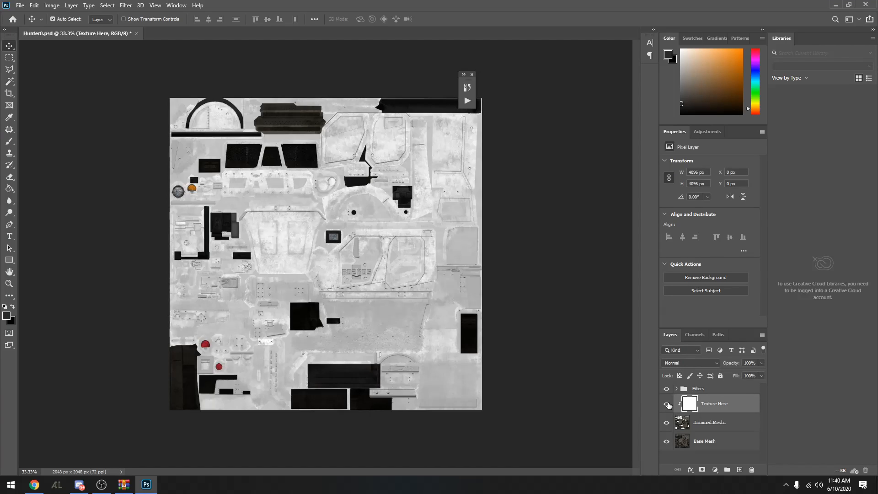
pyautogui.click(667, 405)
pyautogui.click(666, 404)
pyautogui.click(667, 405)
pyautogui.click(667, 405)
# Expand the Filters group and toggle its visibility to examine what its layers add to the template
pyautogui.click(695, 390)
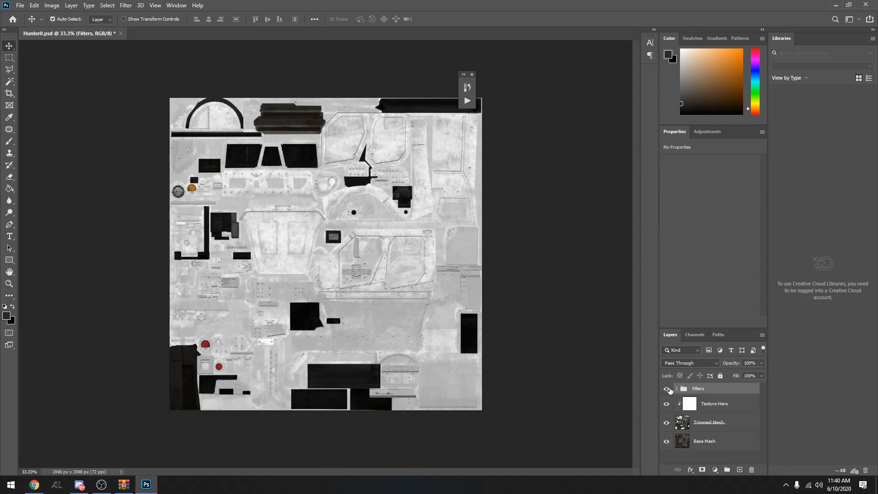
pyautogui.click(667, 389)
pyautogui.click(667, 389)
pyautogui.click(677, 388)
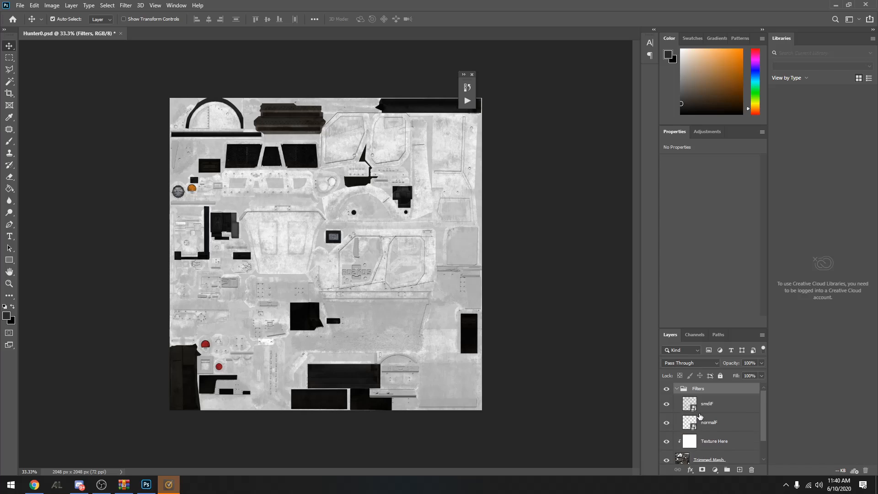
pyautogui.click(666, 388)
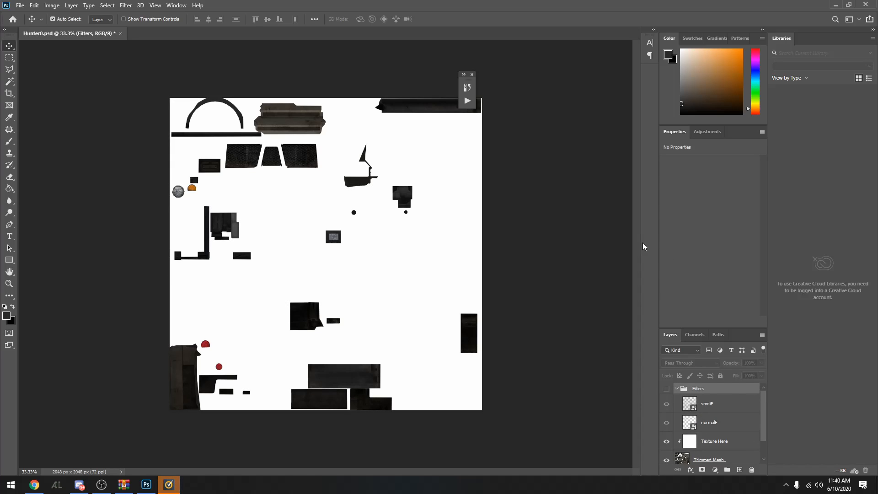
pyautogui.click(667, 391)
pyautogui.scroll(-3, 750, 431)
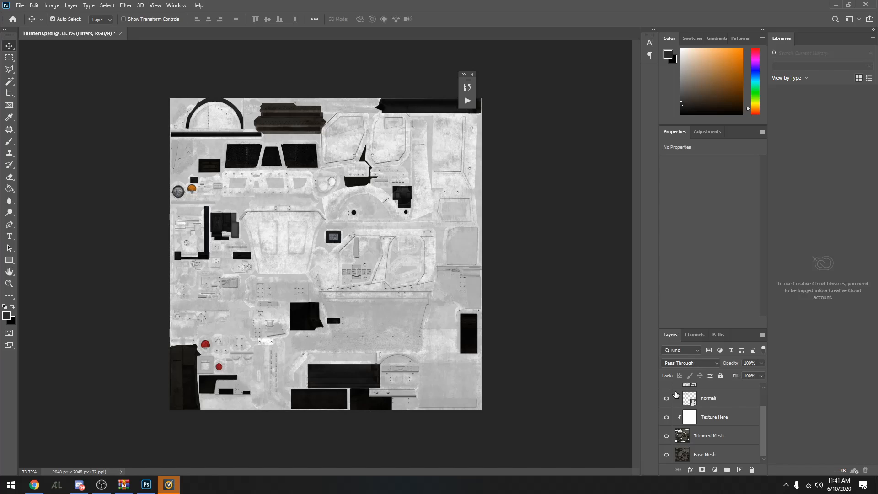
pyautogui.scroll(2, 726, 397)
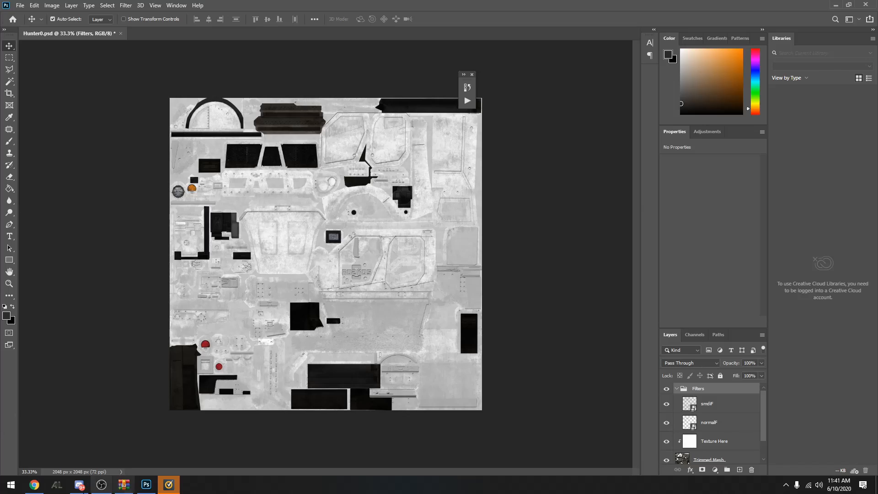
# Switch to Chrome and look through the seamless pattern texture image results for a suitable pattern
pyautogui.click(34, 485)
pyautogui.scroll(-6, 735, 213)
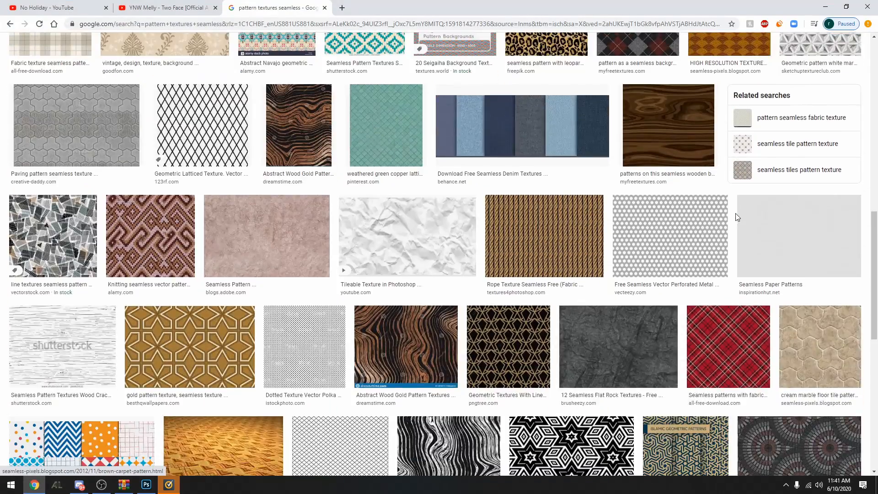
pyautogui.scroll(13, 304, 243)
pyautogui.scroll(-4, 289, 182)
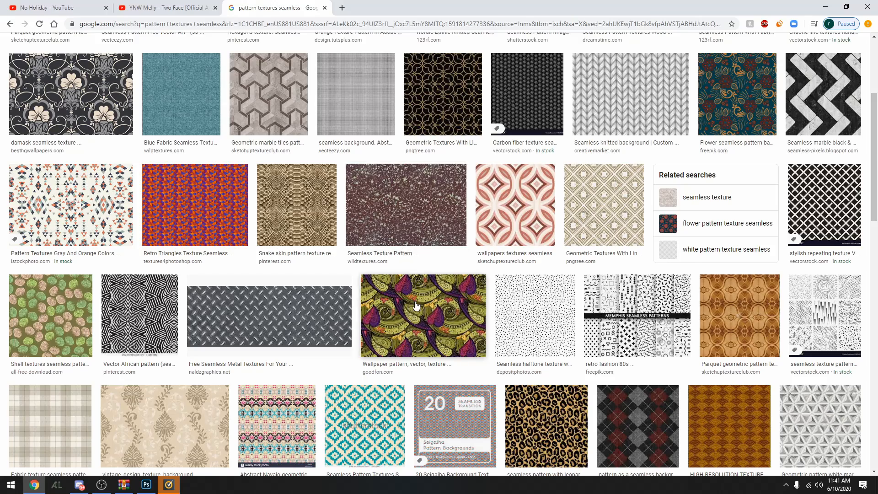
pyautogui.scroll(-4, 434, 294)
pyautogui.scroll(-8, 570, 224)
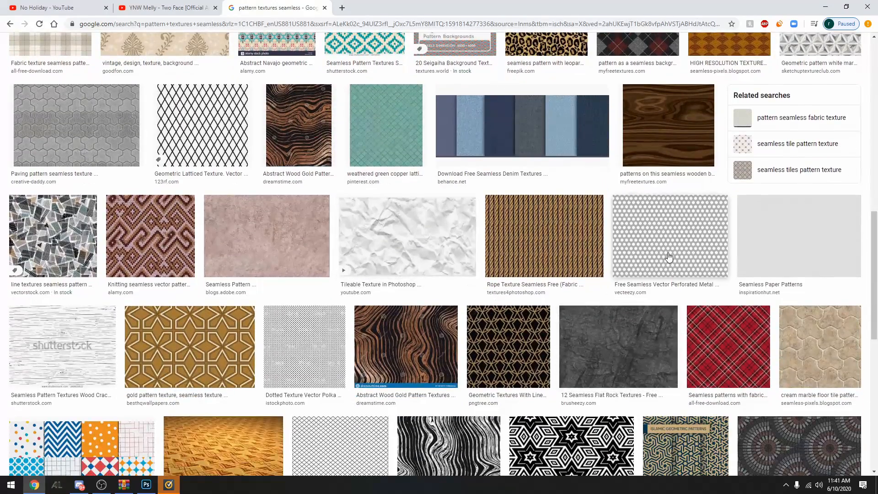
pyautogui.scroll(-16, 370, 279)
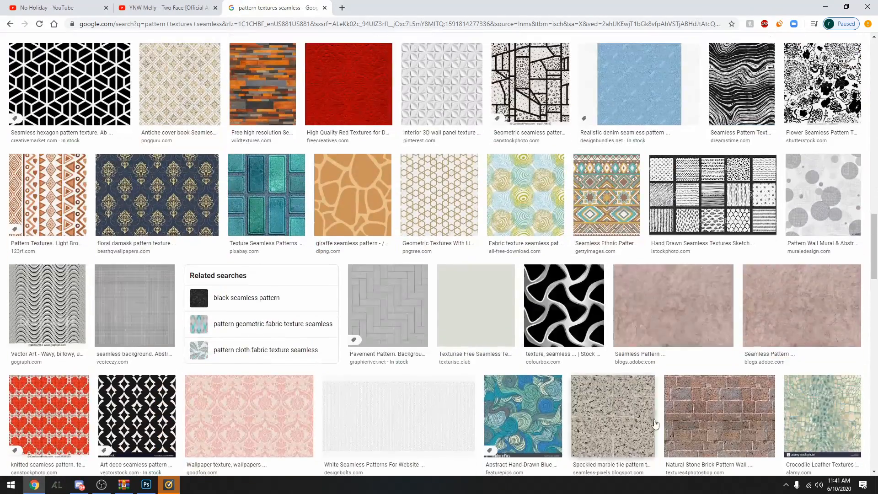
pyautogui.scroll(-5, 370, 280)
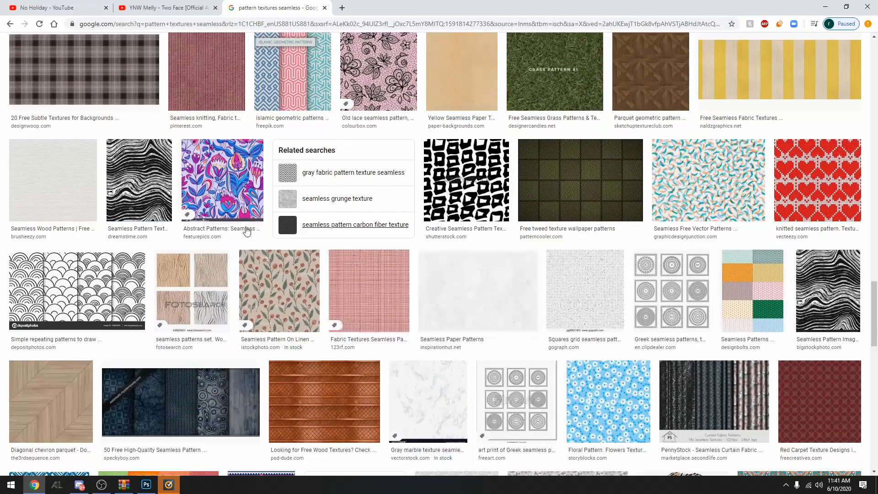
pyautogui.scroll(-2, 505, 320)
pyautogui.scroll(1, 505, 320)
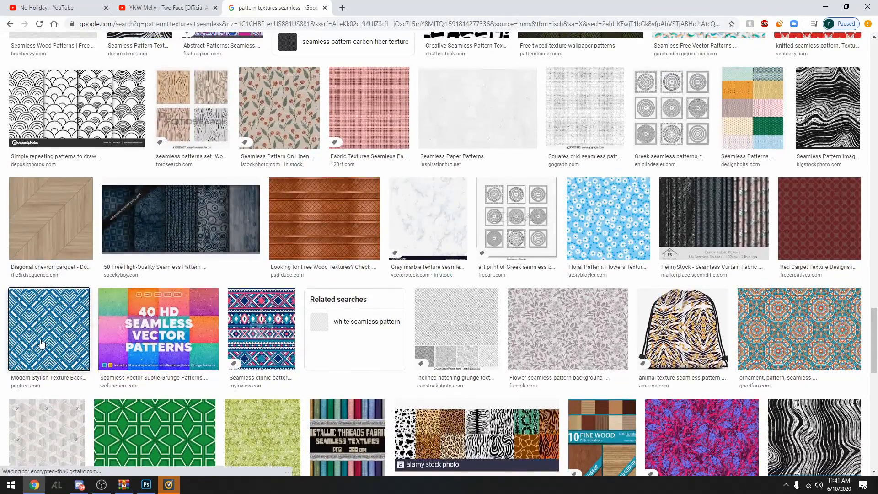
pyautogui.click(49, 331)
pyautogui.rightClick(690, 166)
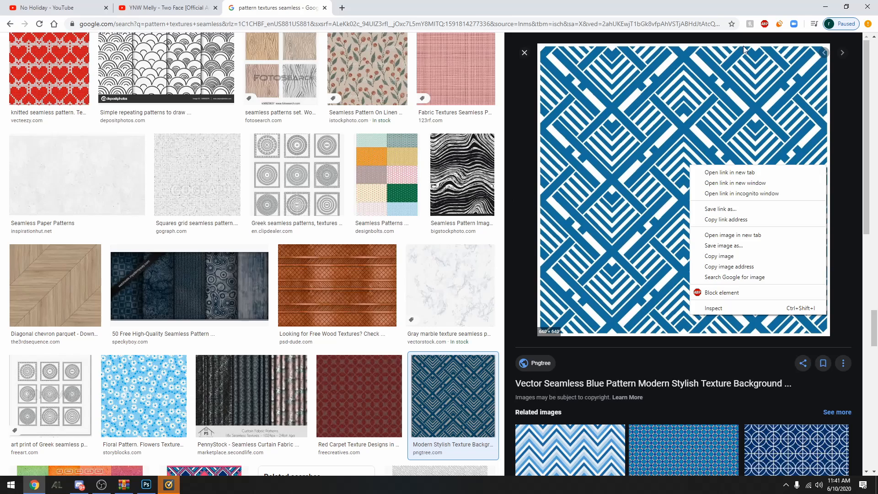
pyautogui.click(419, 216)
# Save the blue daisy floral pattern from the image results as a JPEG in the Pictures folder
pyautogui.scroll(-7, 419, 216)
pyautogui.scroll(5, 176, 219)
pyautogui.click(153, 292)
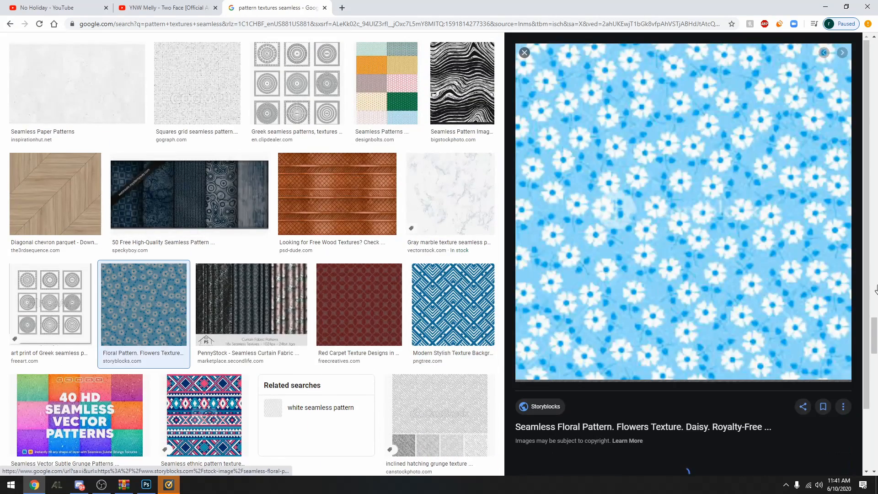
pyautogui.rightClick(664, 188)
pyautogui.click(739, 263)
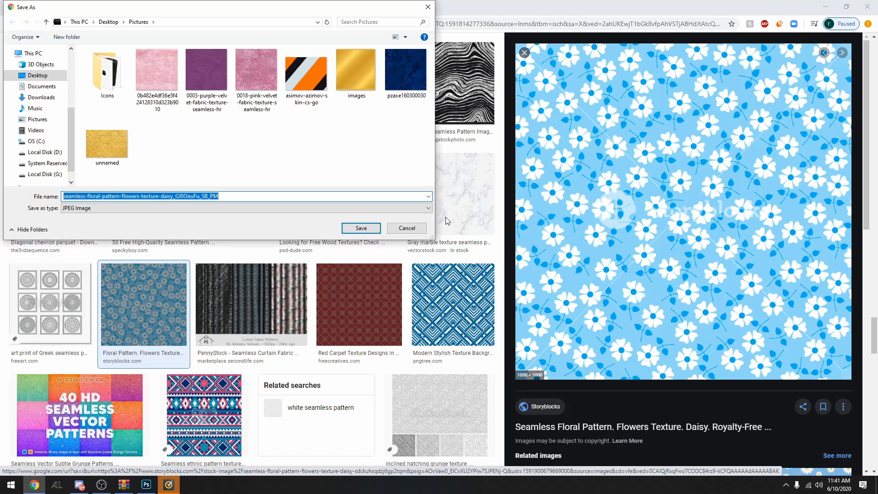
pyautogui.click(361, 228)
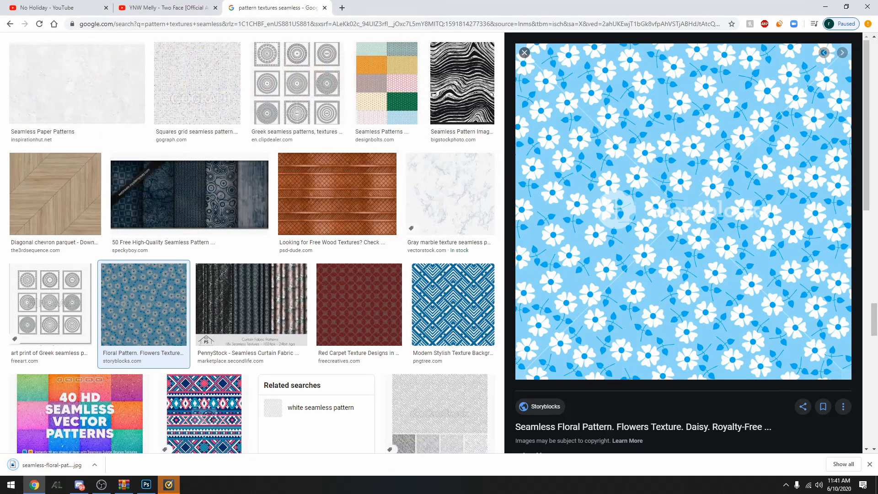
# Switch to Photoshop and delete the Texture Here layer from the Hunter0 template
pyautogui.click(146, 484)
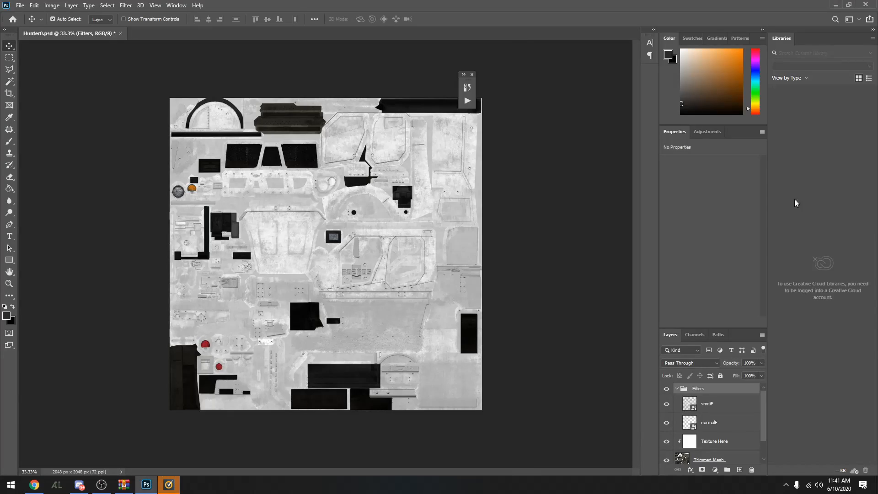
pyautogui.scroll(-1, 740, 430)
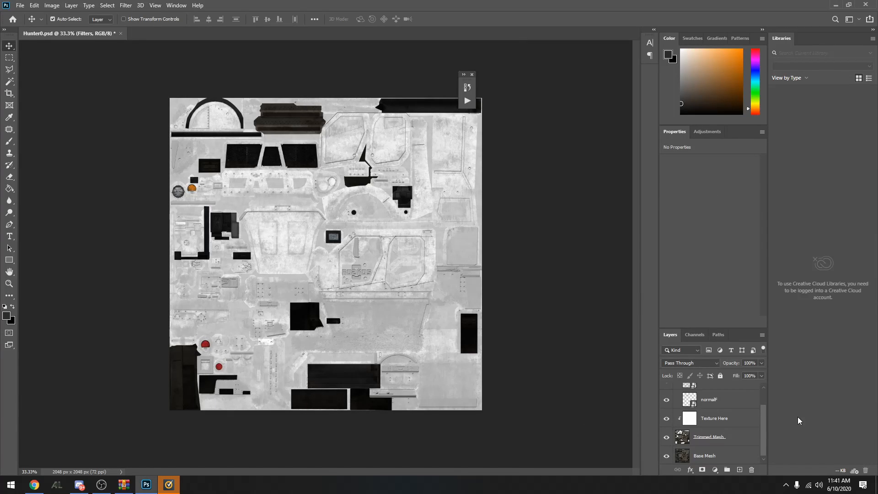
pyautogui.click(716, 419)
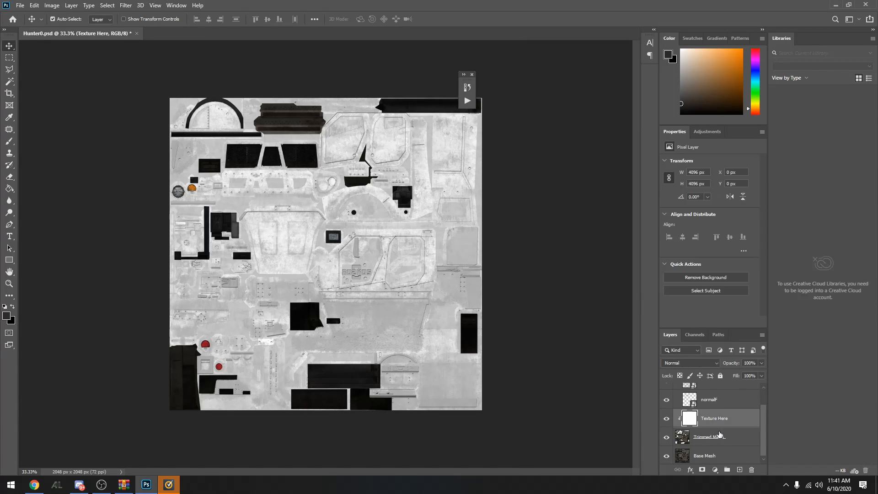
pyautogui.press('Delete')
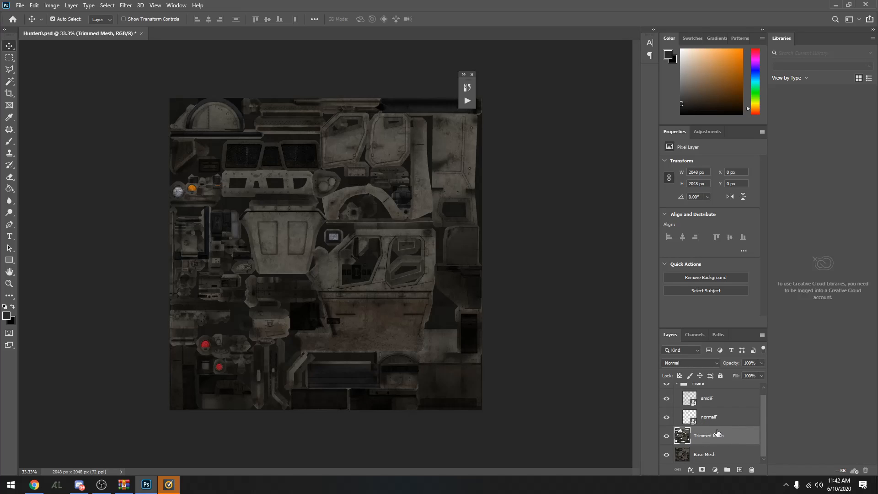
# Place the downloaded floral pattern above the Trimmed Mesh layer, scaled to about 517 × 517 px in the canvas's upper-left corner
pyautogui.hotkey('alt', 'Tab')
pyautogui.moveTo(32, 461); pyautogui.dragTo(411, 273)
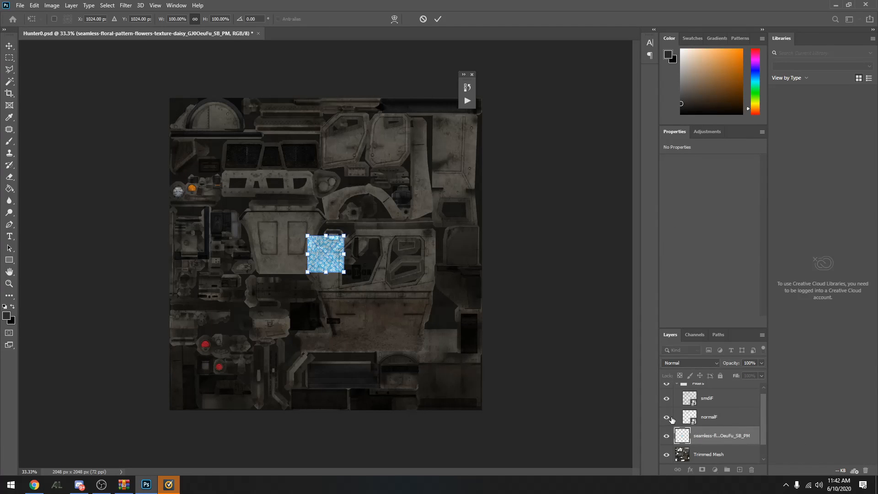
pyautogui.scroll(-1, 736, 445)
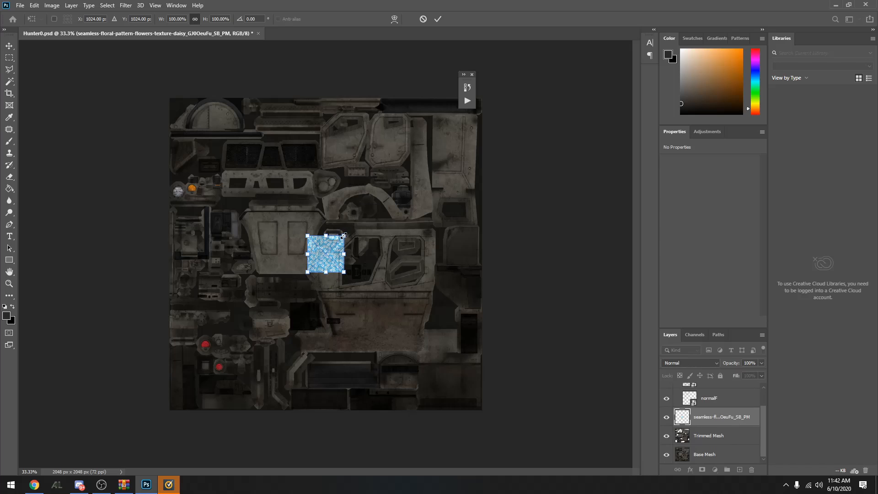
pyautogui.moveTo(344, 235); pyautogui.dragTo(380, 199)
pyautogui.moveTo(354, 238); pyautogui.dragTo(217, 135)
pyautogui.moveTo(241, 171)
pyautogui.mouseDown()
pyautogui.moveTo(308, 236)
pyautogui.moveTo(255, 167)
pyautogui.moveTo(358, 238)
pyautogui.moveTo(331, 227)
pyautogui.moveTo(503, 308)
pyautogui.moveTo(271, 208)
pyautogui.moveTo(242, 173)
pyautogui.moveTo(264, 196)
pyautogui.moveTo(240, 182)
pyautogui.mouseUp()
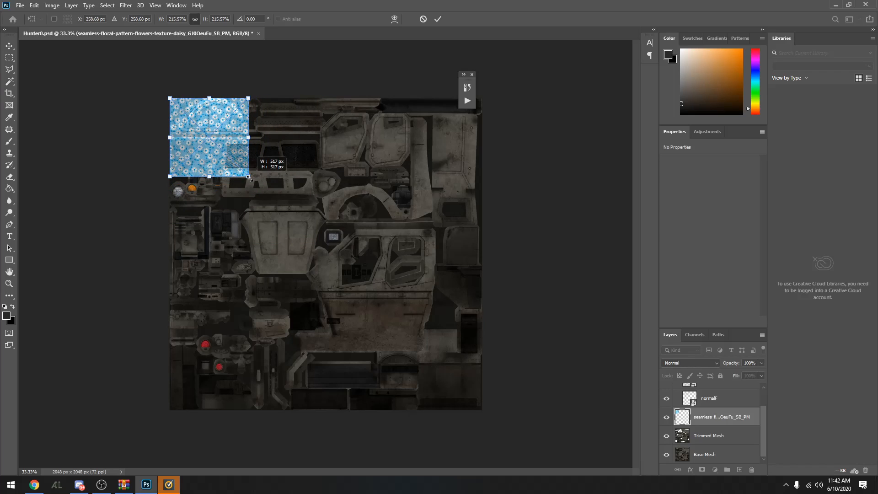
pyautogui.press('Return')
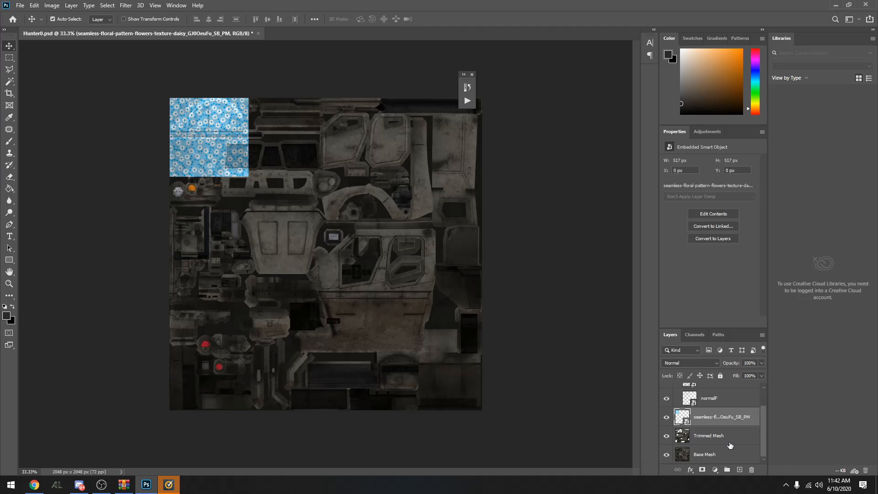
# Hide the Filters layer group so the floral tile shows without its overlay
pyautogui.scroll(2, 730, 444)
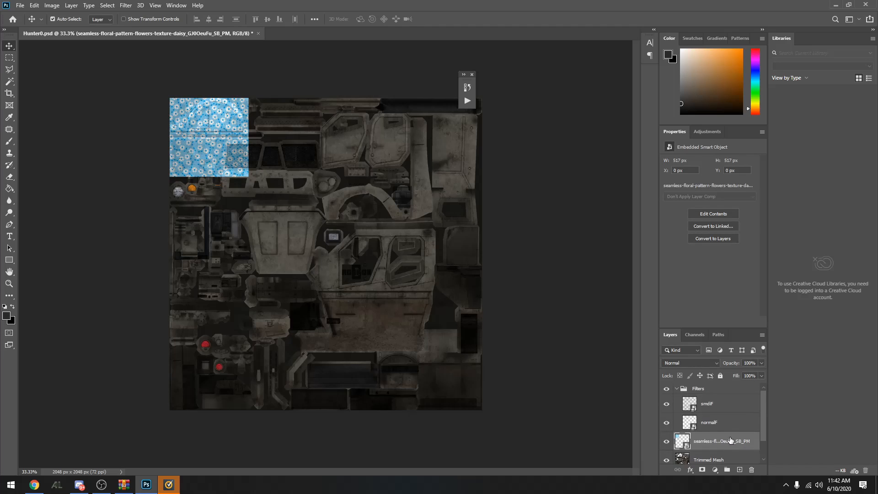
pyautogui.click(666, 389)
pyautogui.moveTo(237, 153); pyautogui.dragTo(255, 162)
pyautogui.hotkey('ctrl', 'z')
pyautogui.click(667, 389)
pyautogui.moveTo(329, 197); pyautogui.dragTo(358, 202)
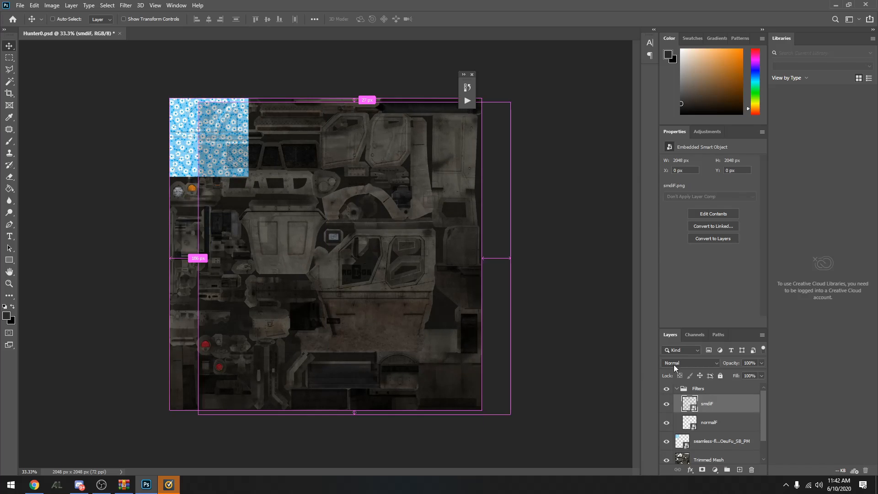
pyautogui.click(666, 390)
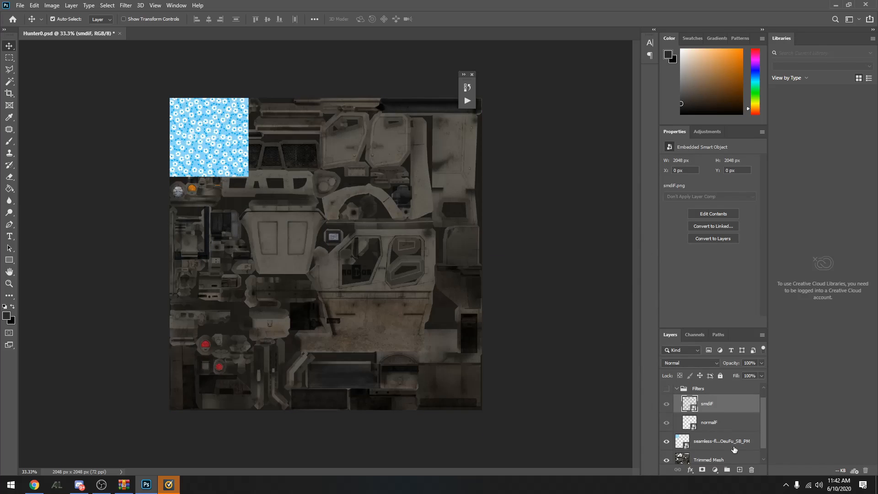
# Duplicate the floral tile layer and place the copy directly beside the original at X 517 px, Y 0 px
pyautogui.scroll(-1, 736, 446)
pyautogui.click(727, 438)
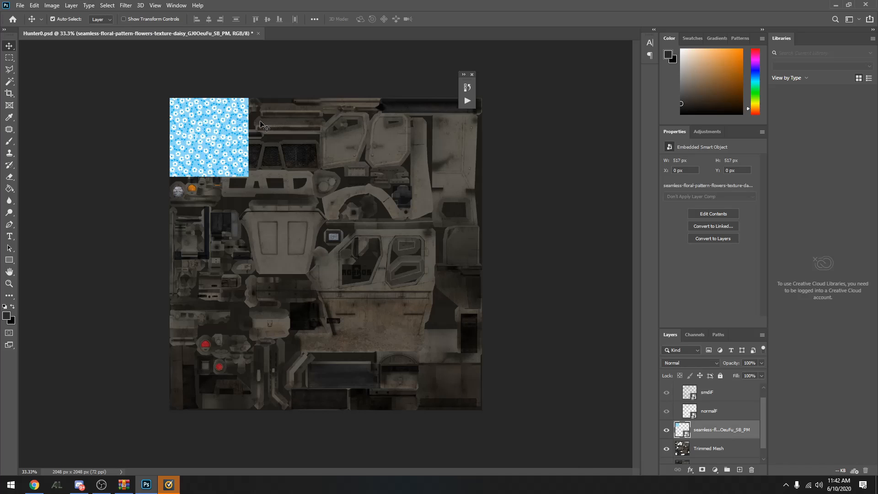
pyautogui.press('ctrl')
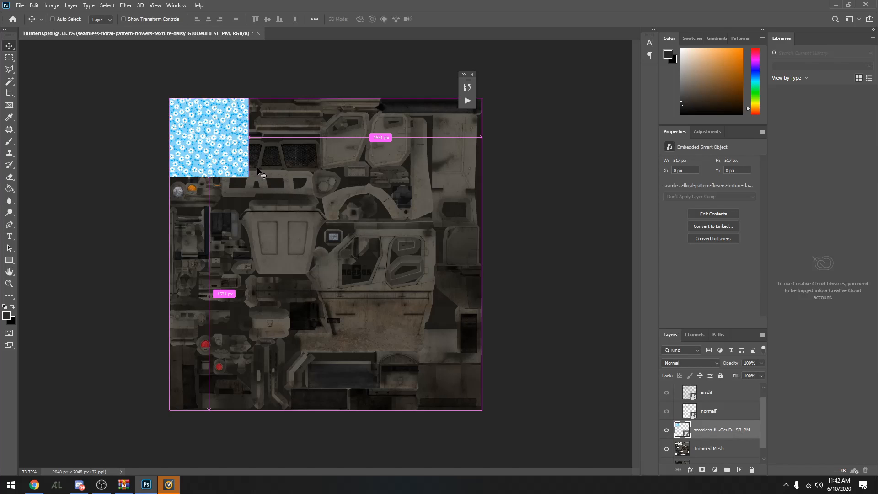
pyautogui.hotkey('ctrl', 'c')
pyautogui.hotkey('ctrl', 'v')
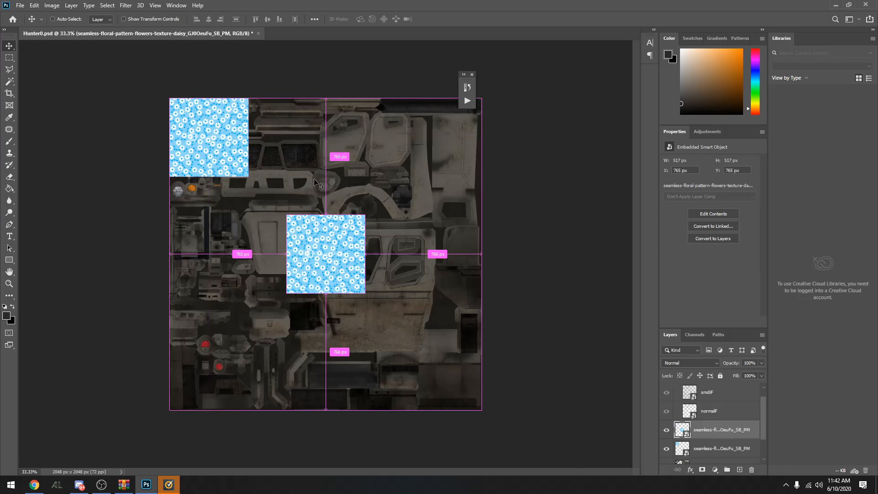
pyautogui.moveTo(317, 250); pyautogui.dragTo(280, 133)
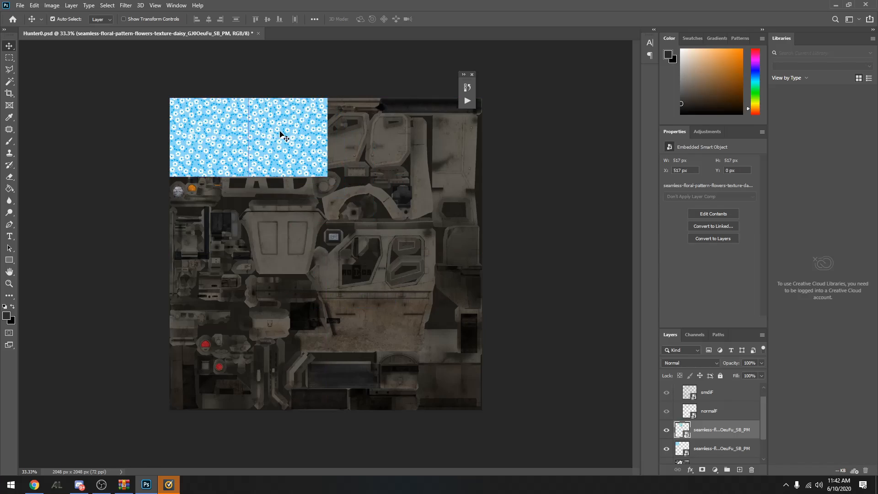
# Nudge the second floral tile to X 513 px so it slightly overlaps the first and hides the seam
pyautogui.scroll(5, 212, 95)
pyautogui.scroll(-2, 214, 92)
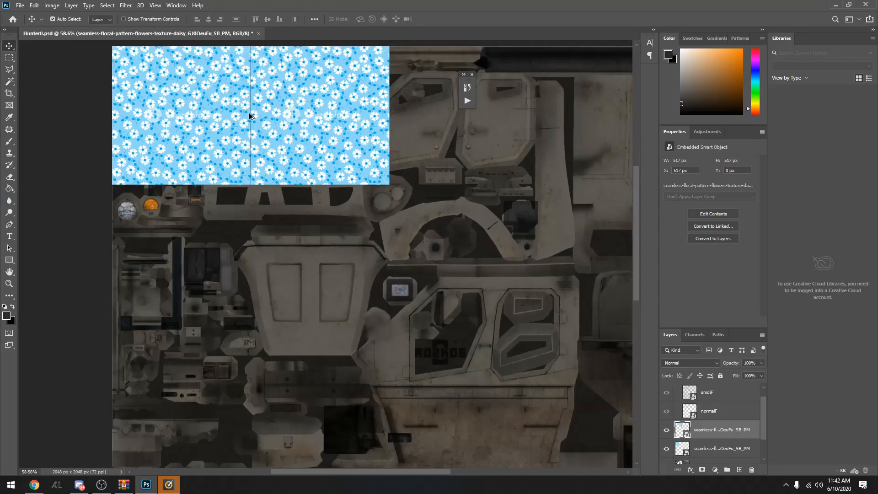
pyautogui.scroll(3, 216, 84)
pyautogui.scroll(-3, 250, 105)
pyautogui.scroll(3, 272, 103)
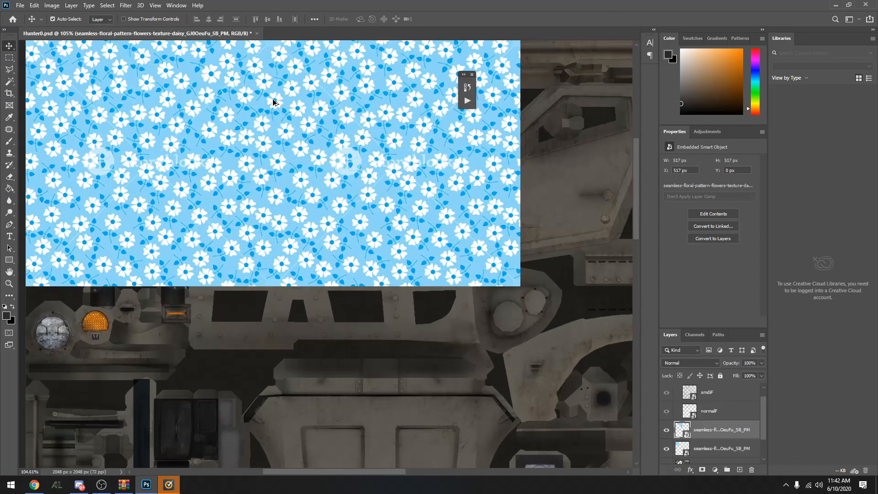
pyautogui.scroll(-4, 273, 106)
pyautogui.scroll(4, 273, 106)
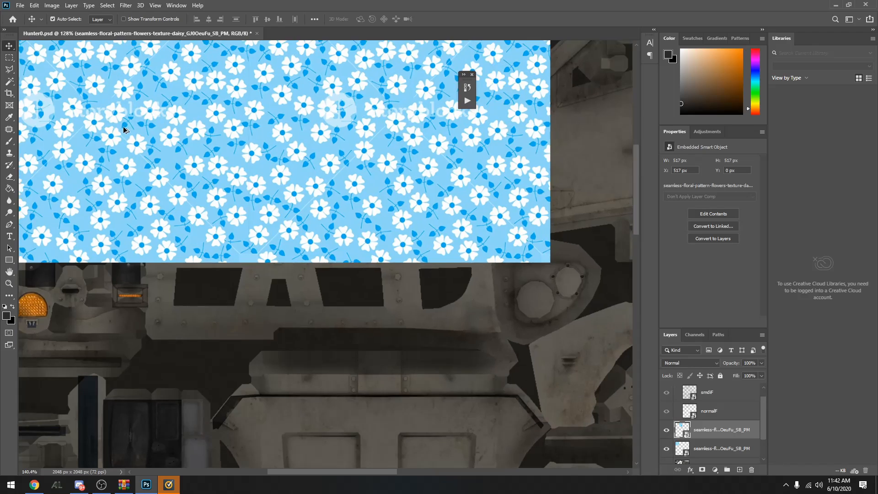
pyautogui.scroll(-4, 235, 141)
pyautogui.scroll(4, 264, 142)
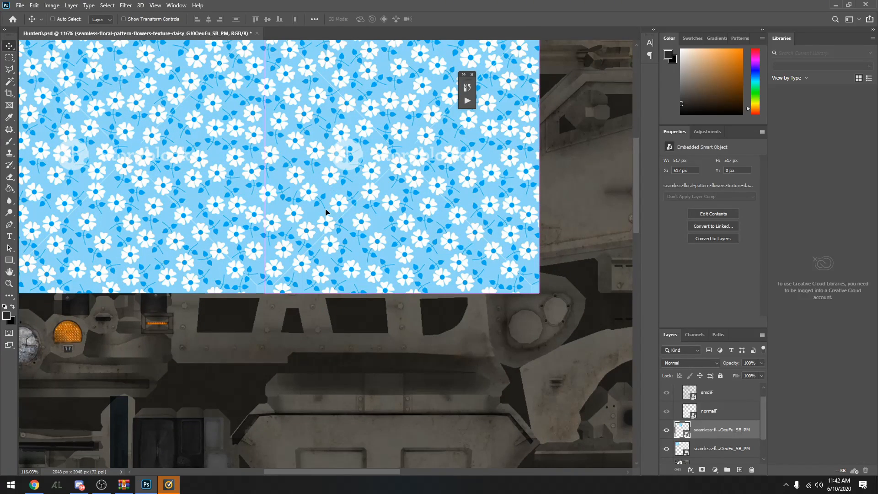
pyautogui.moveTo(325, 212); pyautogui.dragTo(325, 211)
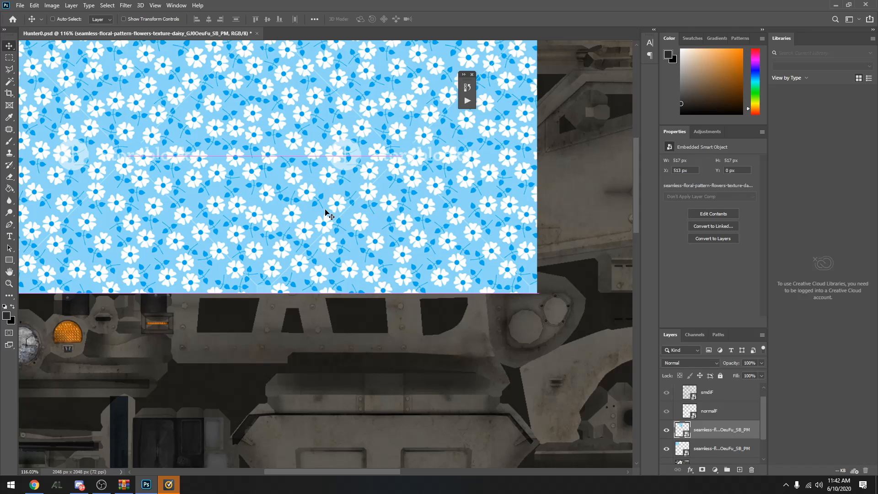
# Paste two more floral tiles to complete the row along the canvas's upper edge, placing the last at X 1547 px, Y 0 px
pyautogui.scroll(-4, 413, 178)
pyautogui.scroll(1, 433, 181)
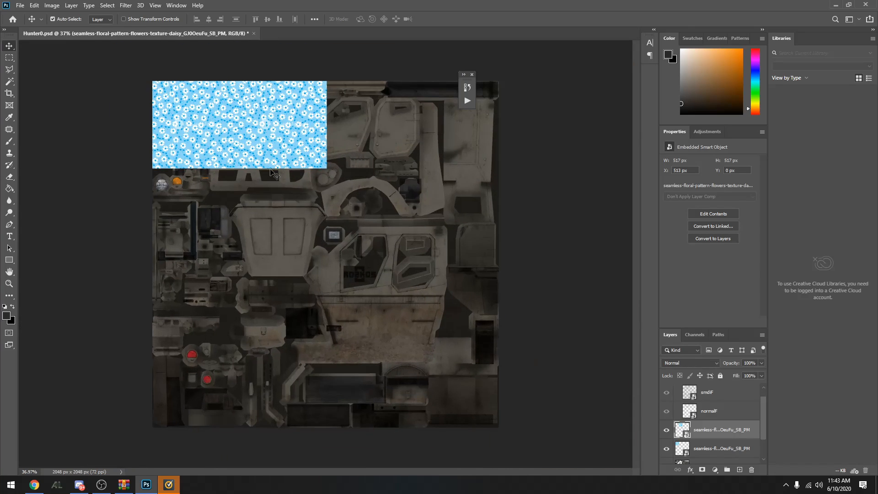
pyautogui.hotkey('ctrl', 'v')
pyautogui.moveTo(292, 286); pyautogui.dragTo(376, 169)
pyautogui.hotkey('ctrl', 'v')
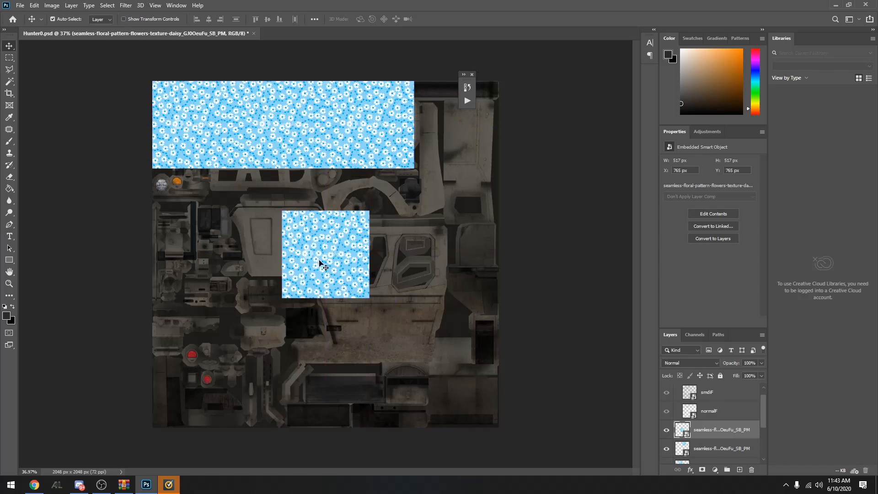
pyautogui.moveTo(322, 260); pyautogui.dragTo(452, 136)
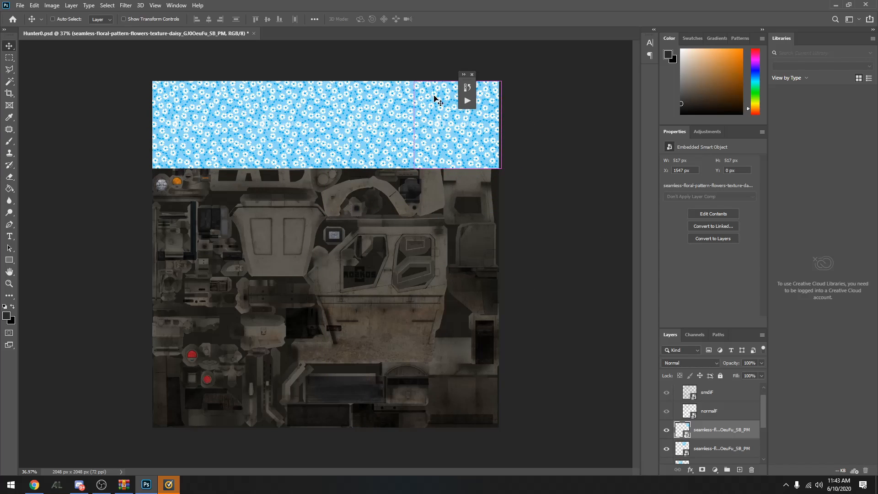
pyautogui.scroll(1, 414, 142)
pyautogui.scroll(4, 413, 141)
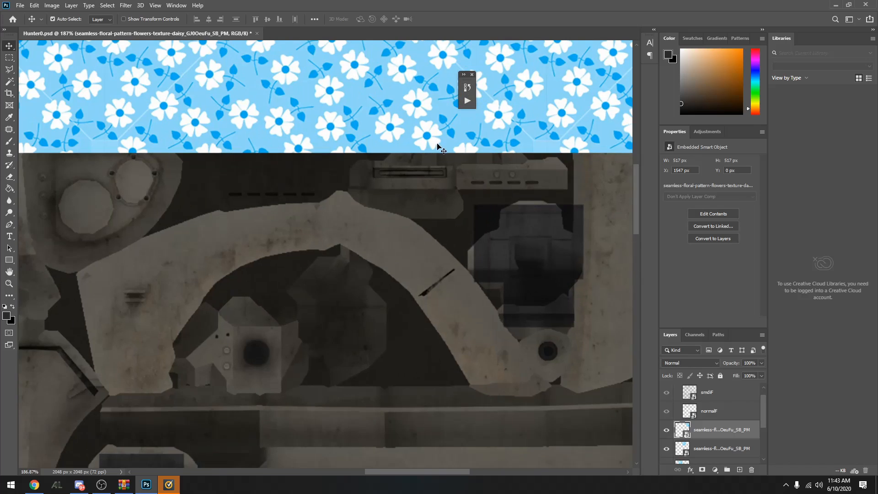
pyautogui.scroll(-6, 346, 203)
pyautogui.scroll(3, 329, 151)
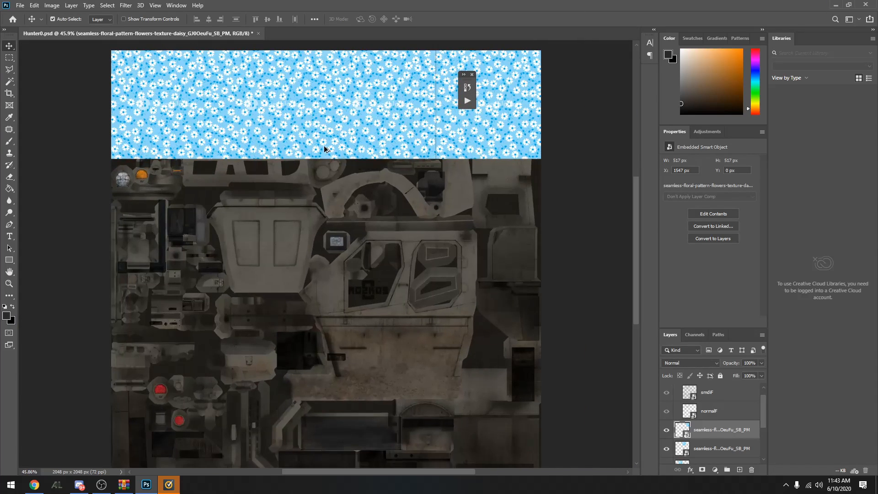
pyautogui.scroll(-2, 329, 151)
# Select all four floral tile layers and merge them into one layer
pyautogui.scroll(-2, 732, 417)
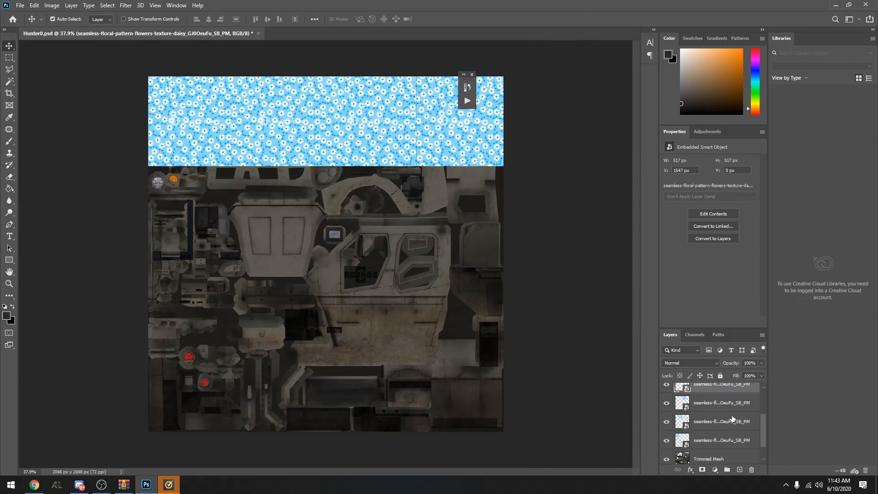
pyautogui.click(717, 441)
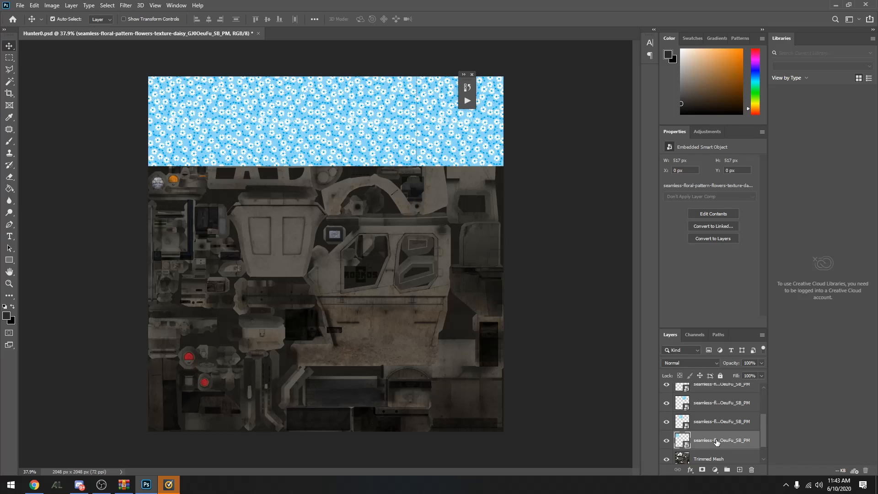
pyautogui.scroll(-1, 711, 435)
pyautogui.scroll(2, 711, 430)
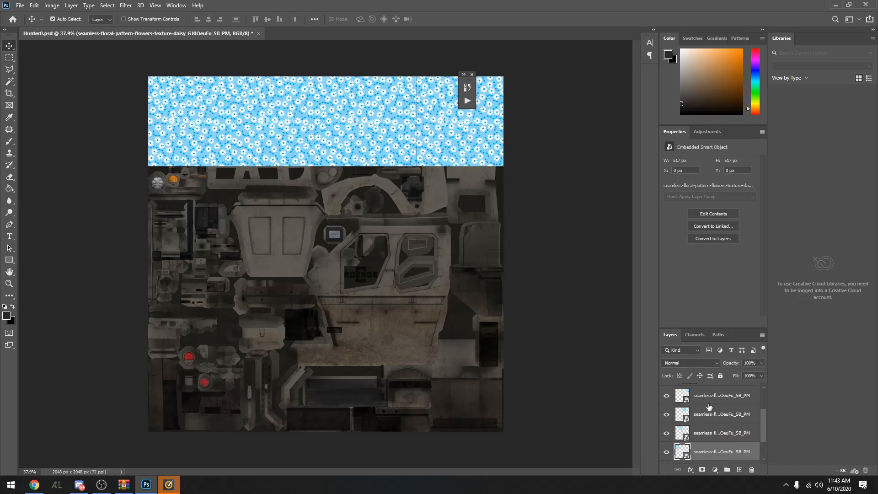
pyautogui.keyDown('ctrl'); pyautogui.click(706, 396); pyautogui.keyUp('ctrl')
pyautogui.click(716, 457)
pyautogui.scroll(-2, 716, 457)
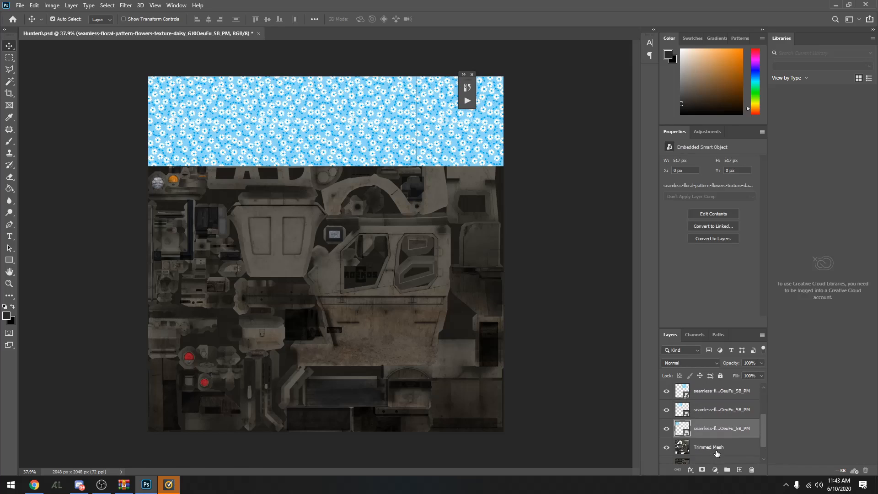
pyautogui.scroll(3, 713, 444)
pyautogui.keyDown('shift'); pyautogui.click(705, 407); pyautogui.keyUp('shift')
pyautogui.scroll(-2, 706, 421)
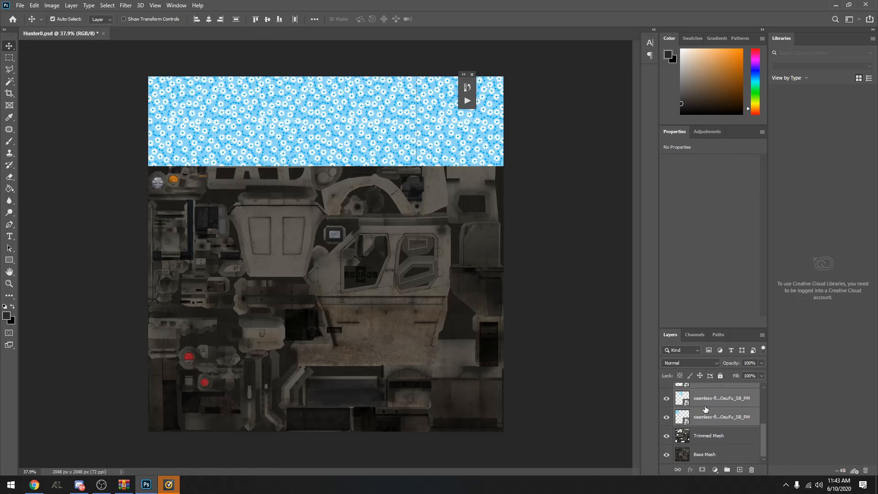
pyautogui.rightClick(704, 400)
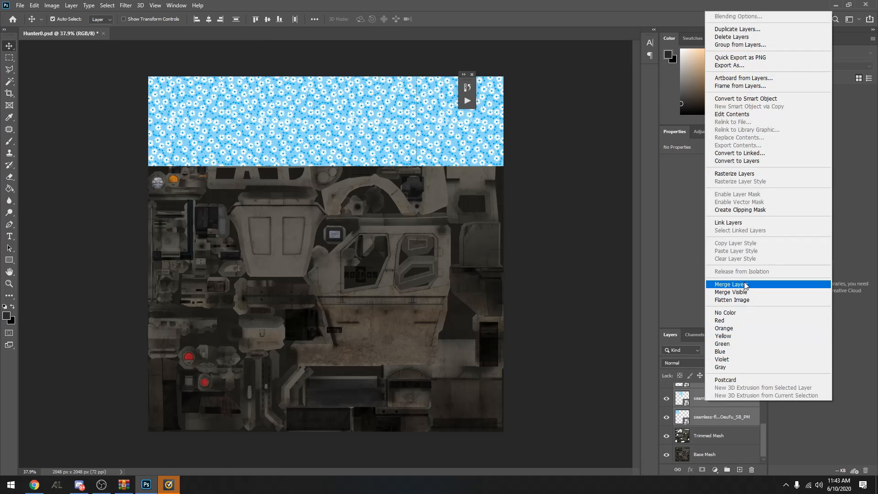
pyautogui.click(744, 284)
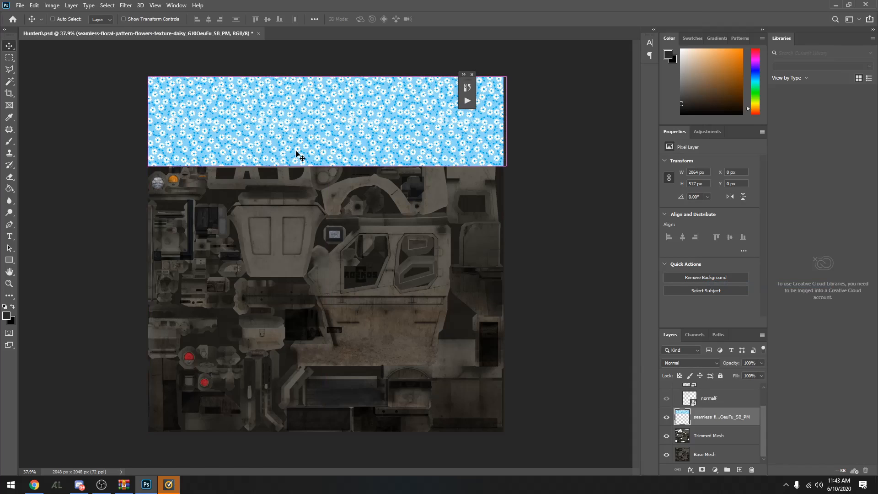
# Copy the floral strip down the canvas until it is covered, with the second row at Y 515 px and the last at Y 1531 px
pyautogui.moveTo(296, 151); pyautogui.dragTo(280, 197)
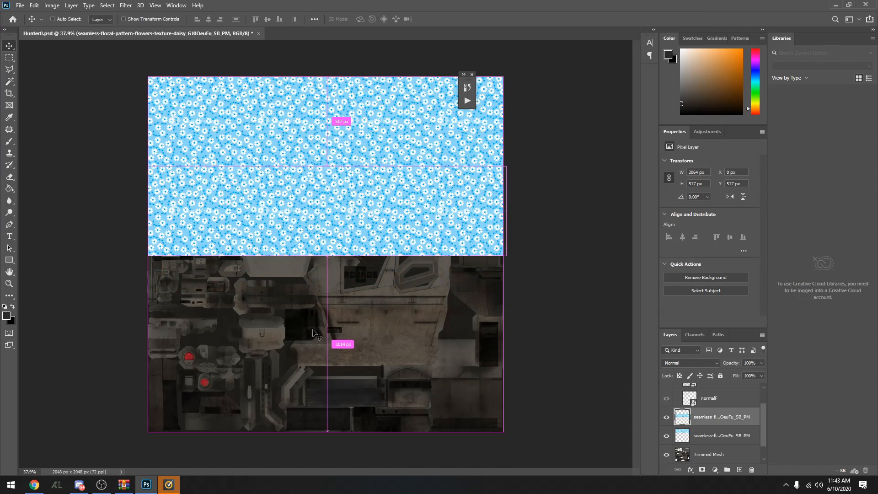
pyautogui.scroll(3, 284, 156)
pyautogui.moveTo(280, 276); pyautogui.dragTo(280, 275)
pyautogui.scroll(-4, 346, 334)
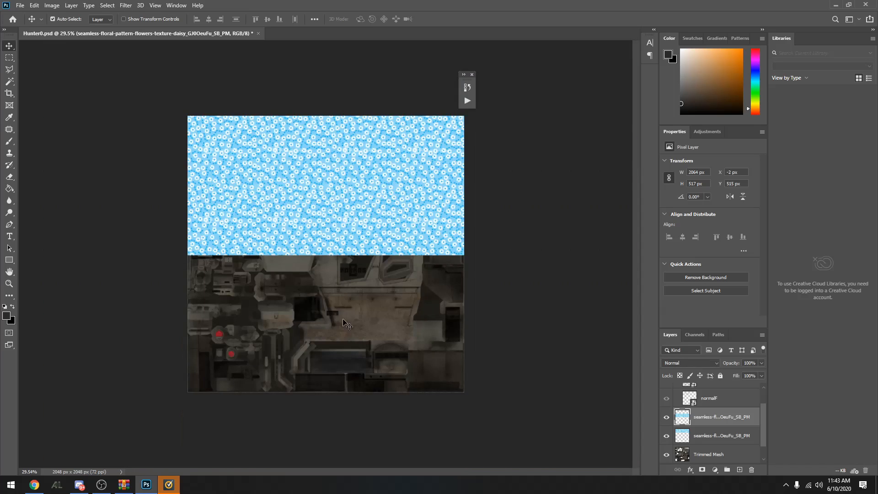
pyautogui.moveTo(347, 298); pyautogui.dragTo(254, 351)
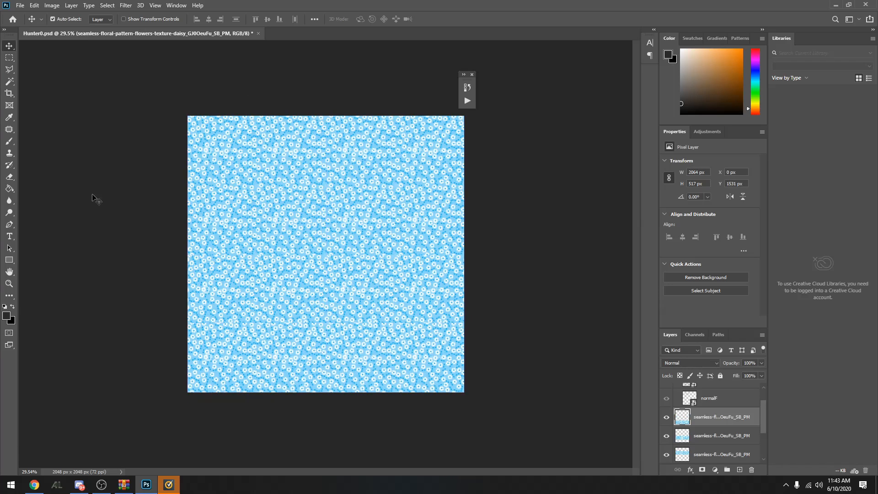
# Select all four floral strip layers and merge them into a single full-canvas pattern layer
pyautogui.scroll(-2, 737, 422)
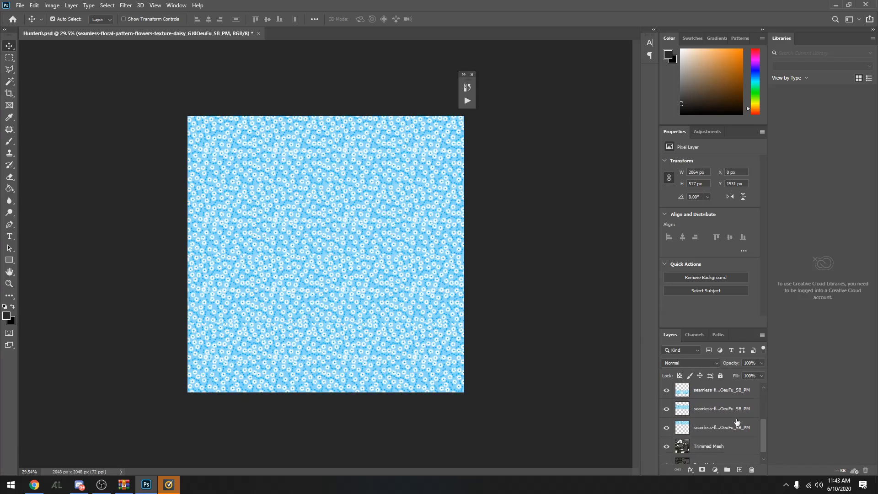
pyautogui.scroll(2, 714, 431)
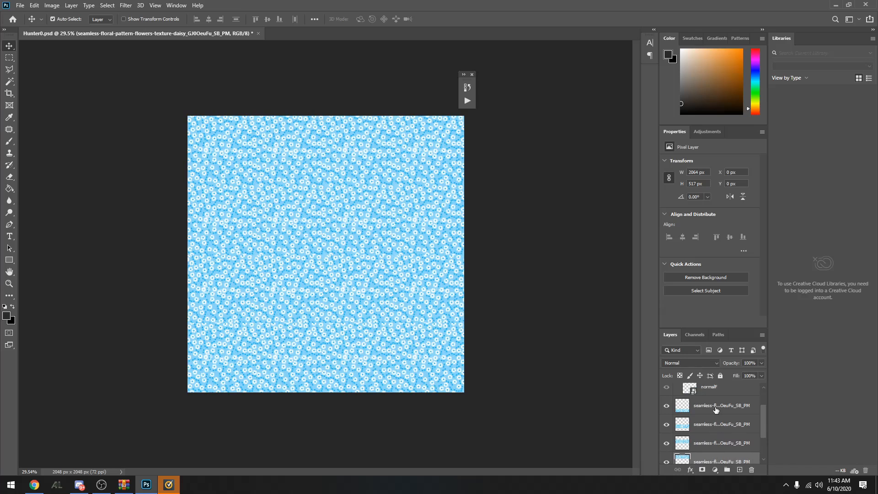
pyautogui.keyDown('shift'); pyautogui.click(715, 407); pyautogui.keyUp('shift')
pyautogui.rightClick(718, 417)
pyautogui.click(731, 305)
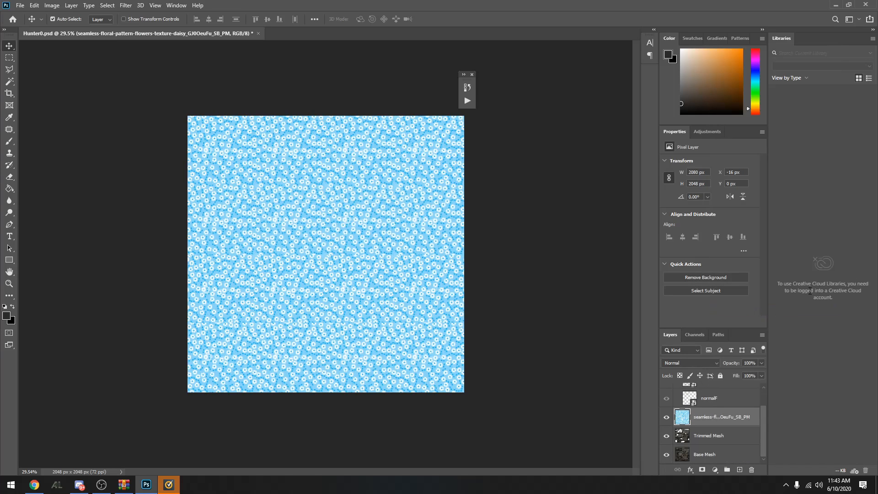
# Temporarily hide the floral pattern and Base Mesh layers to examine the Trimmed Mesh cutouts, and show both again
pyautogui.scroll(1, 734, 421)
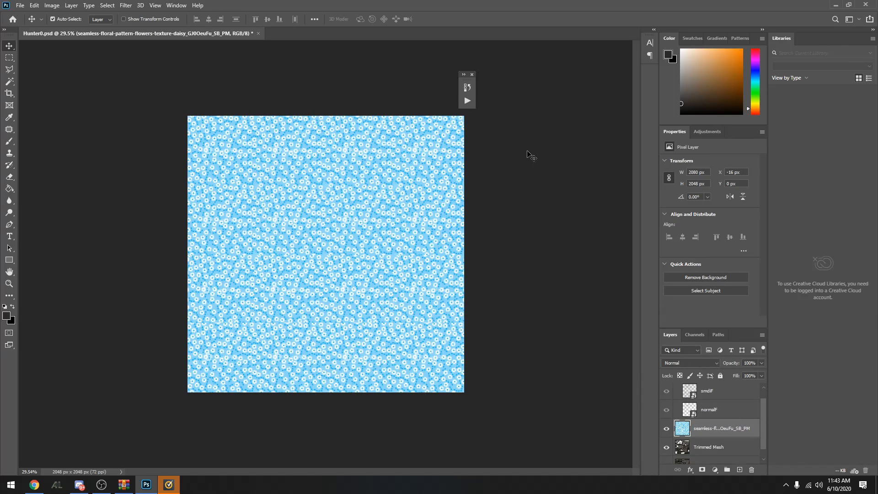
pyautogui.scroll(-1, 736, 408)
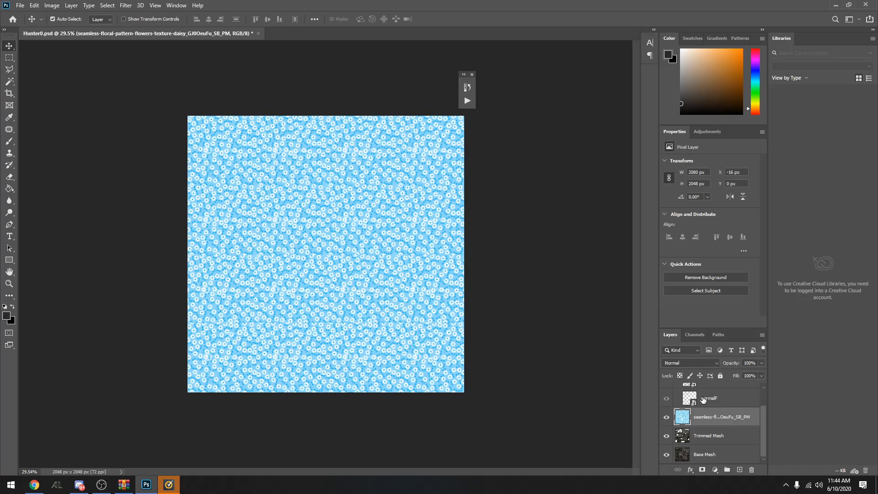
pyautogui.click(666, 416)
pyautogui.click(666, 455)
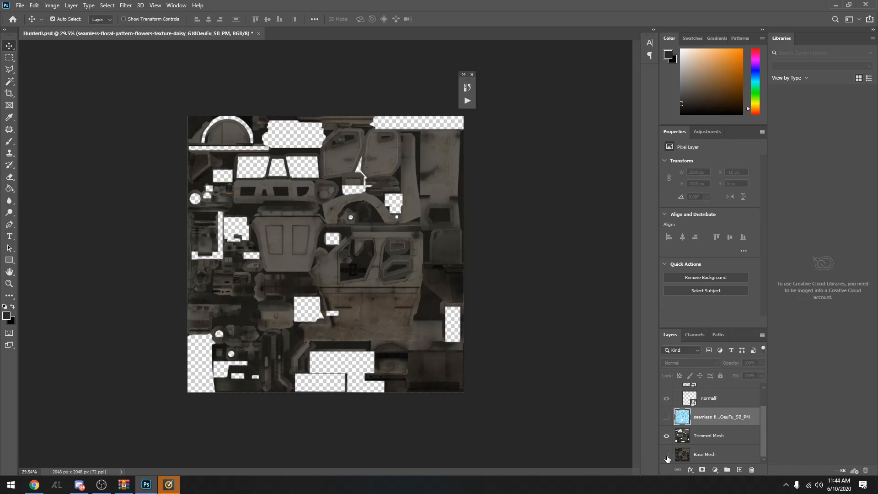
pyautogui.click(666, 455)
pyautogui.click(666, 417)
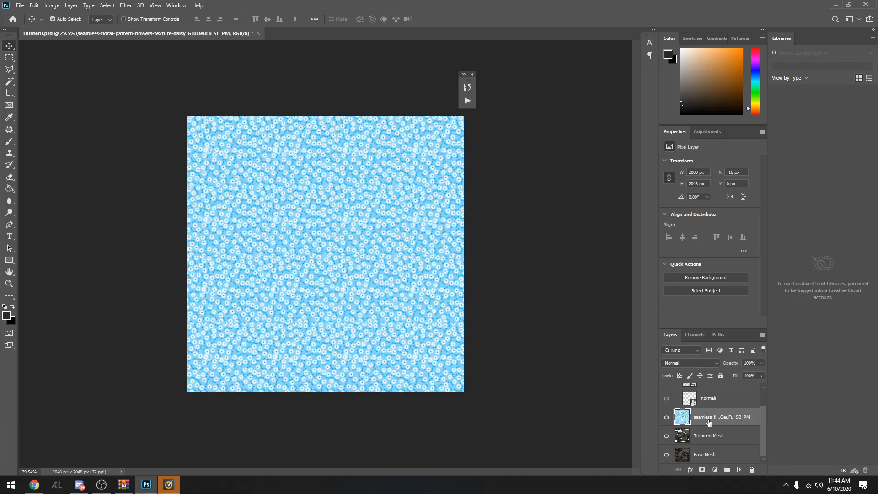
# Create a clipping mask that clips the floral pattern layer to the Trimmed Mesh layer
pyautogui.rightClick(709, 420)
pyautogui.click(788, 202)
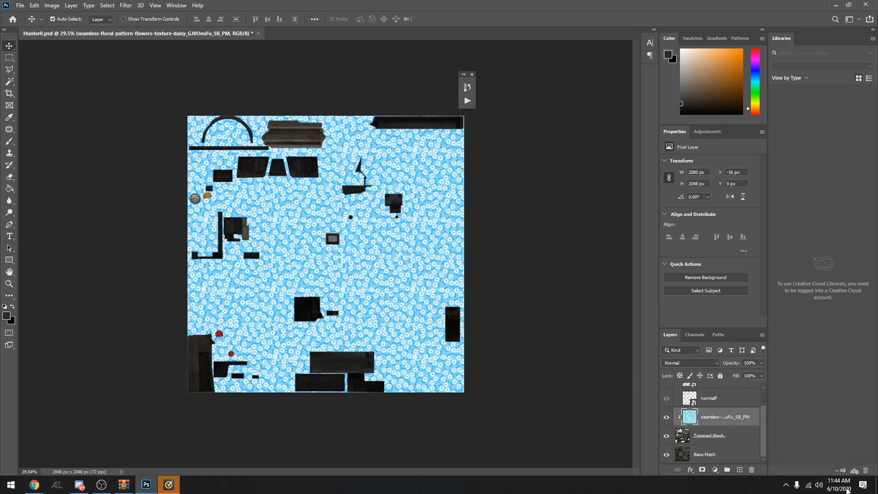
# Show the Filters layer group so its shading overlays the floral pattern
pyautogui.scroll(2, 704, 414)
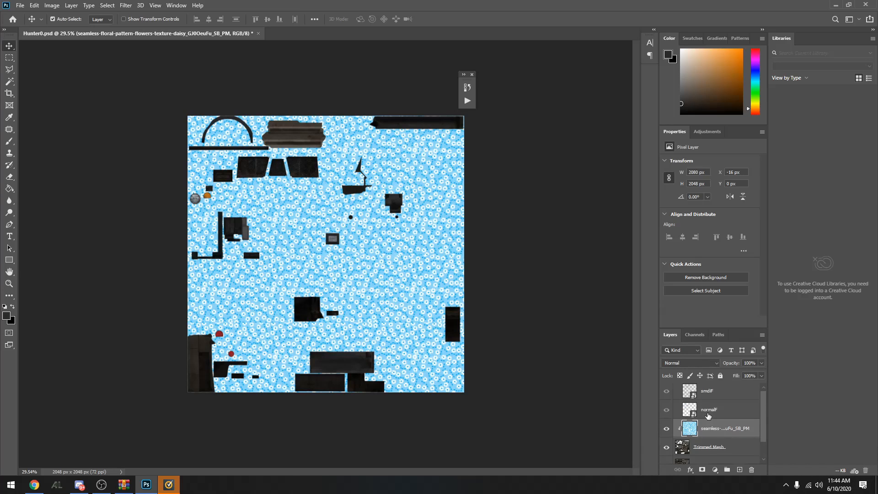
pyautogui.scroll(-2, 704, 440)
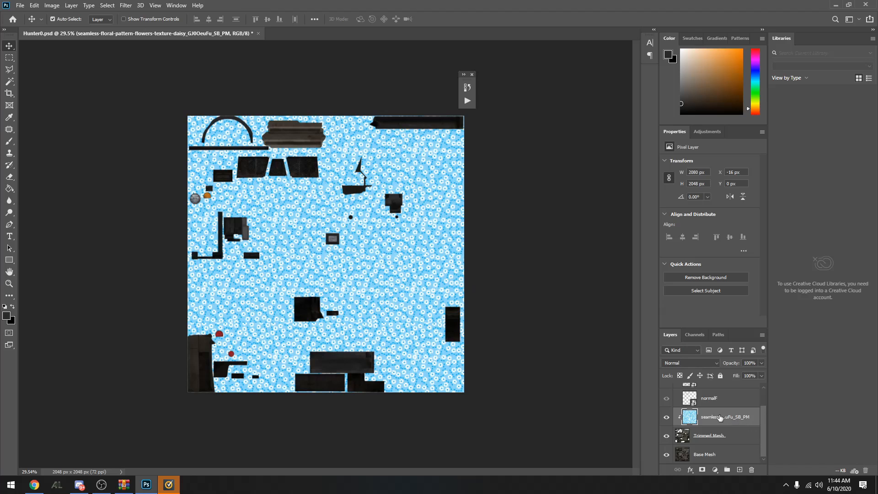
pyautogui.scroll(2, 720, 417)
pyautogui.scroll(-2, 699, 445)
pyautogui.scroll(2, 718, 413)
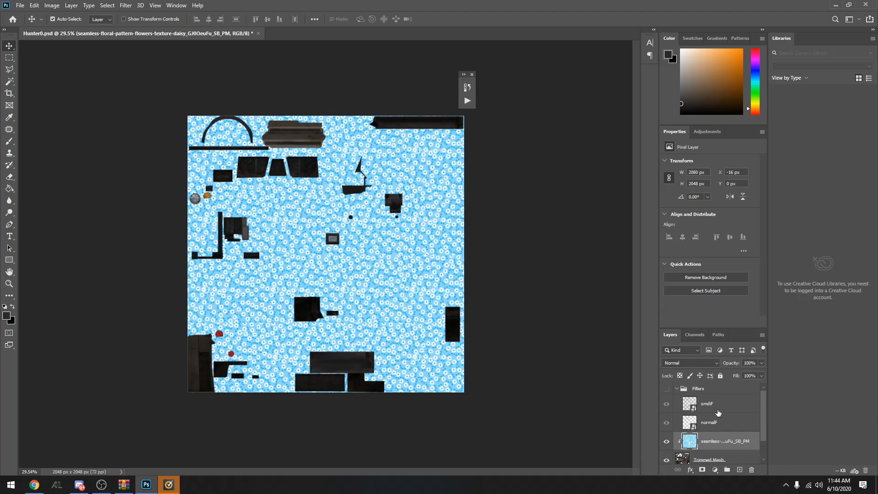
pyautogui.click(665, 389)
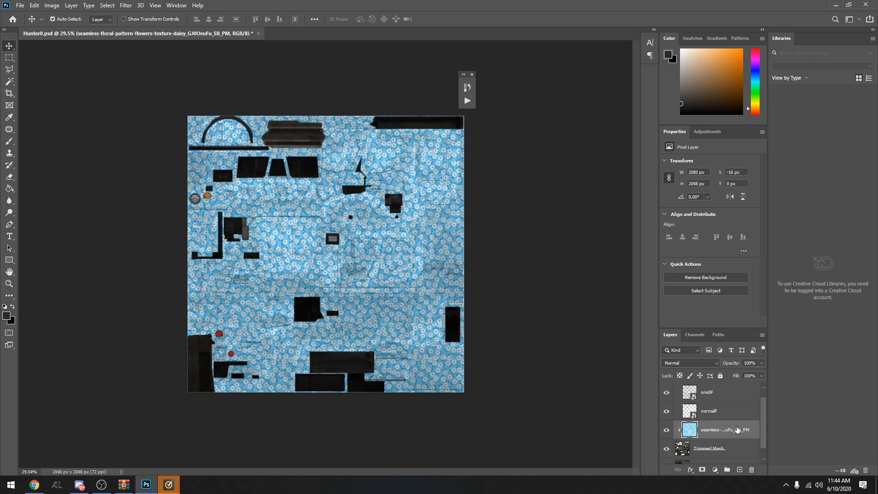
pyautogui.scroll(-1, 727, 439)
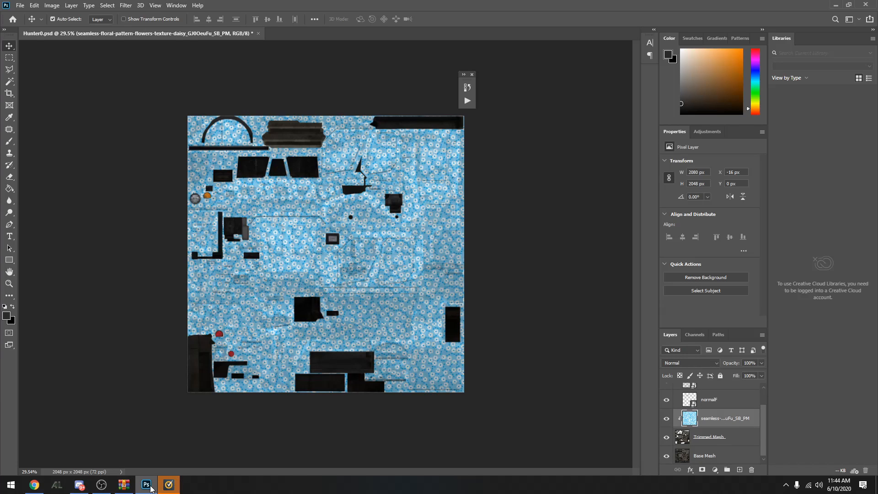
# Switch to the Templates.zip archive in WinRAR and open Hunter1.psd from its Hunter folder in Photoshop
pyautogui.click(147, 487)
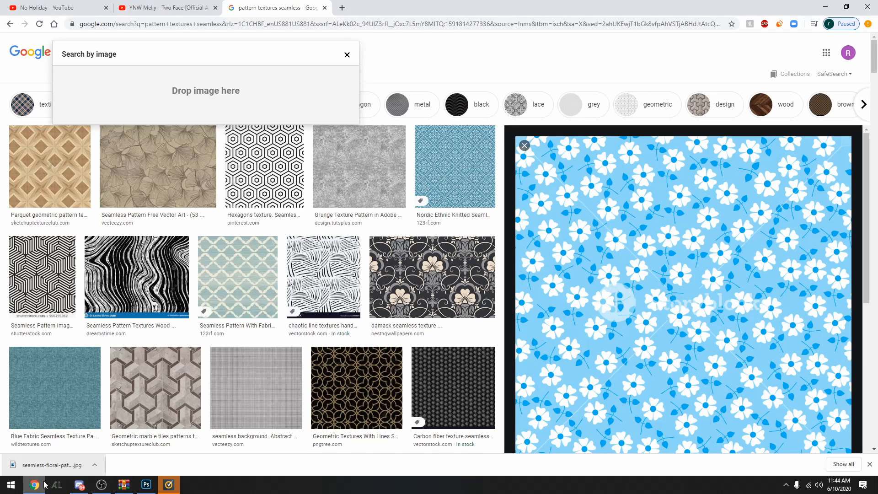
pyautogui.click(132, 490)
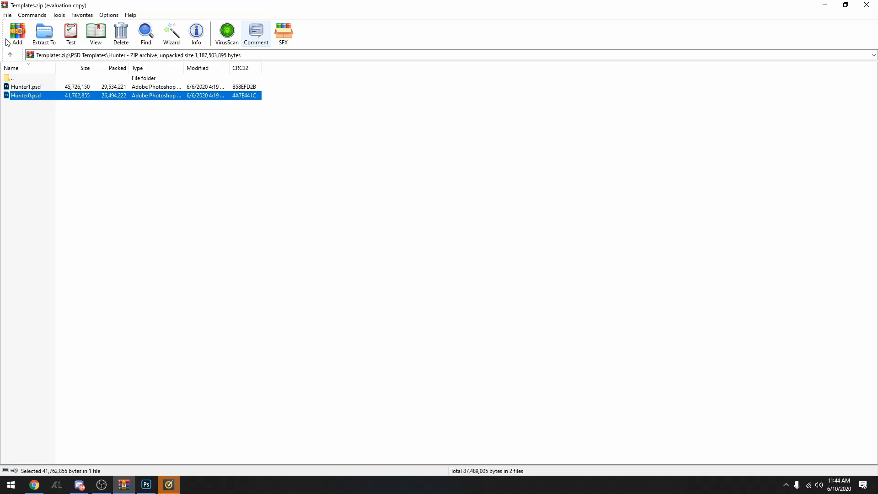
pyautogui.click(33, 87)
pyautogui.doubleClick(33, 87)
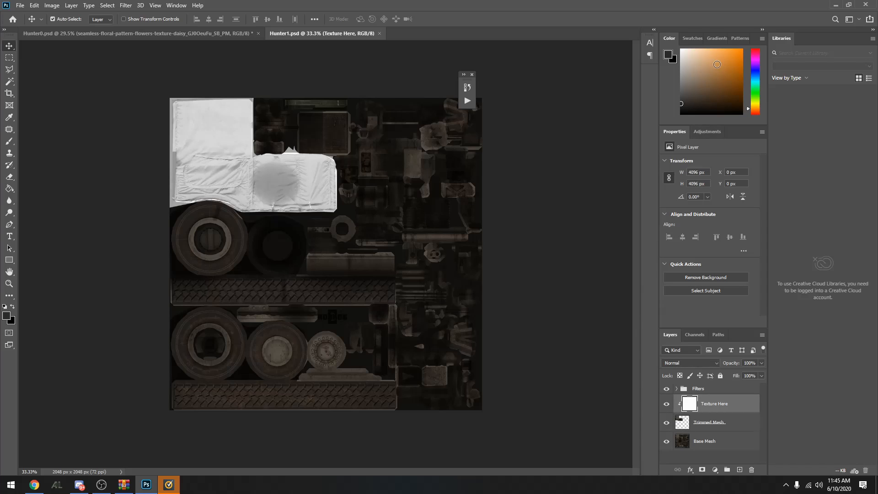
# Set the foreground color to a dark blue-grey
pyautogui.moveTo(695, 65)
pyautogui.mouseDown()
pyautogui.moveTo(715, 93)
pyautogui.moveTo(713, 72)
pyautogui.mouseUp()
pyautogui.moveTo(755, 76)
pyautogui.mouseDown()
pyautogui.moveTo(729, 48)
pyautogui.moveTo(727, 62)
pyautogui.mouseUp()
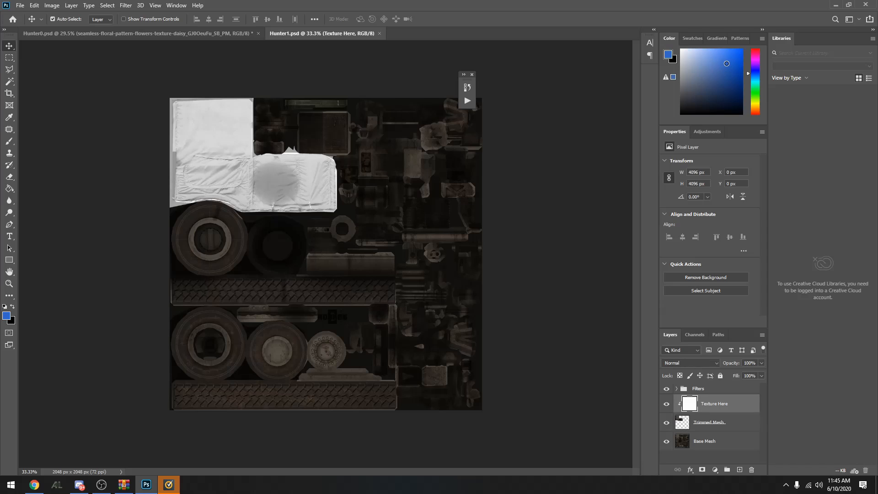
pyautogui.moveTo(739, 114); pyautogui.dragTo(685, 100)
# Select the whole Hunter1 canvas and fill the Texture Here layer with the foreground color in Normal mode at 100% opacity
pyautogui.click(10, 58)
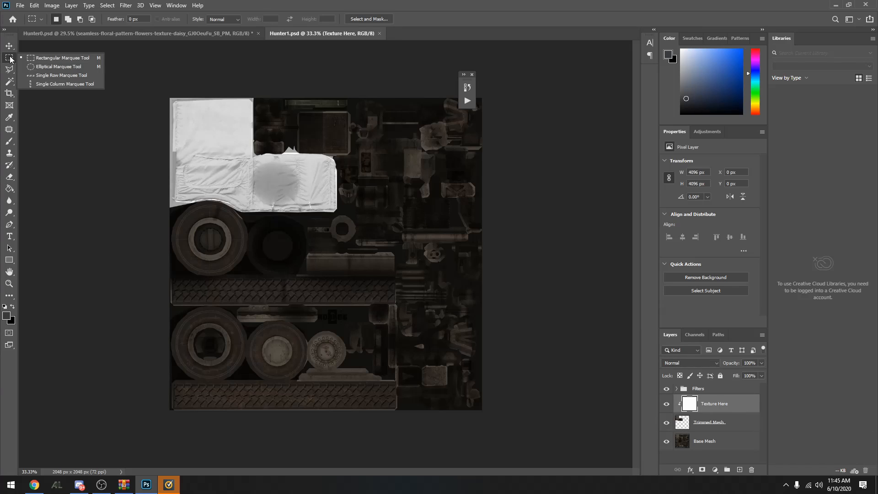
pyautogui.moveTo(172, 94); pyautogui.dragTo(676, 451)
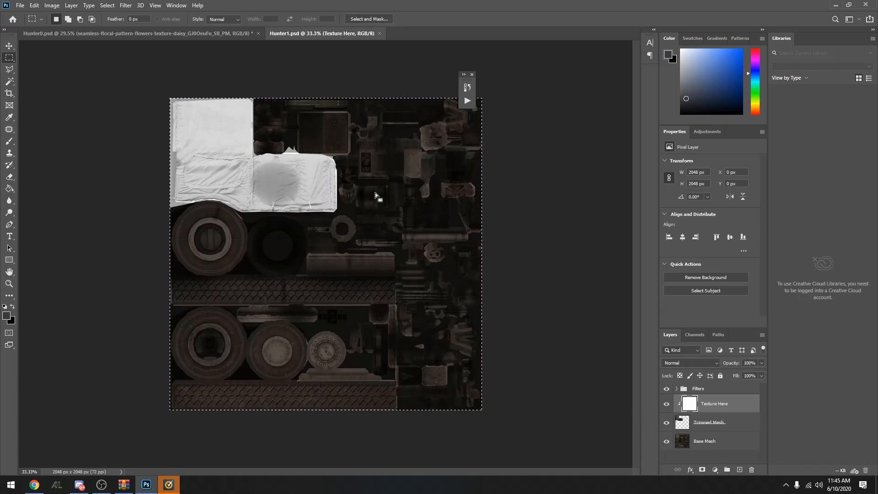
pyautogui.rightClick(362, 182)
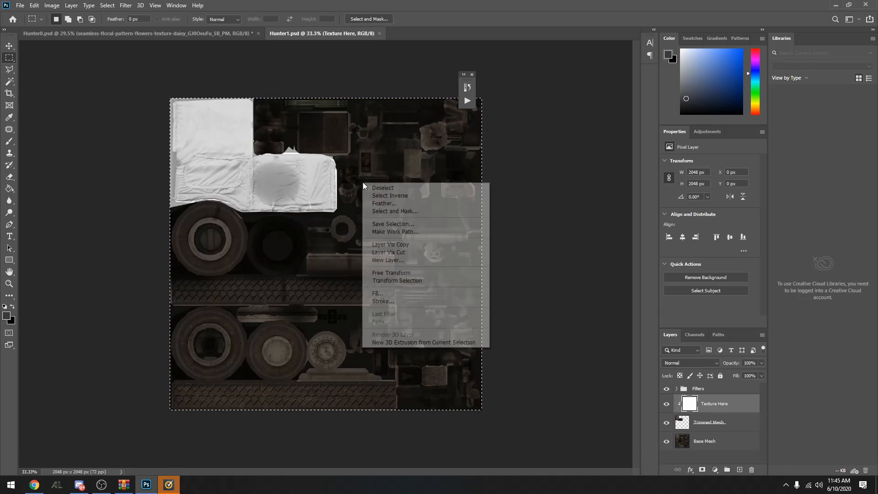
pyautogui.click(432, 293)
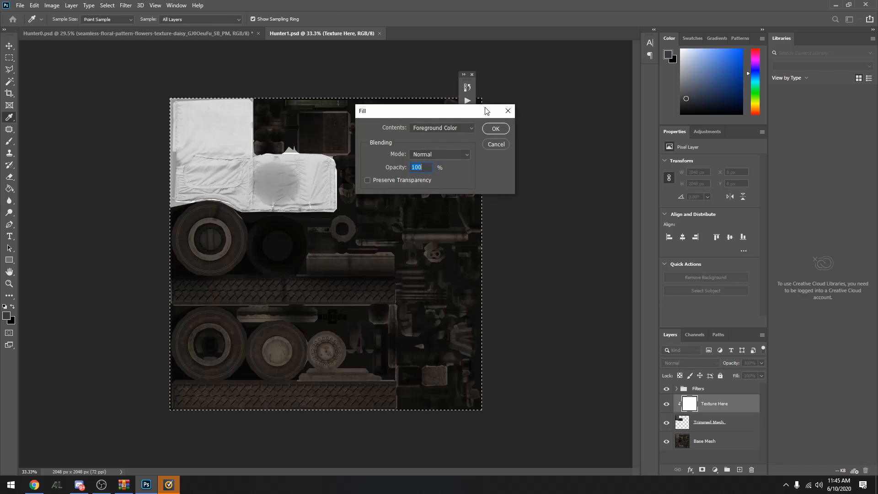
pyautogui.click(495, 129)
pyautogui.press('m')
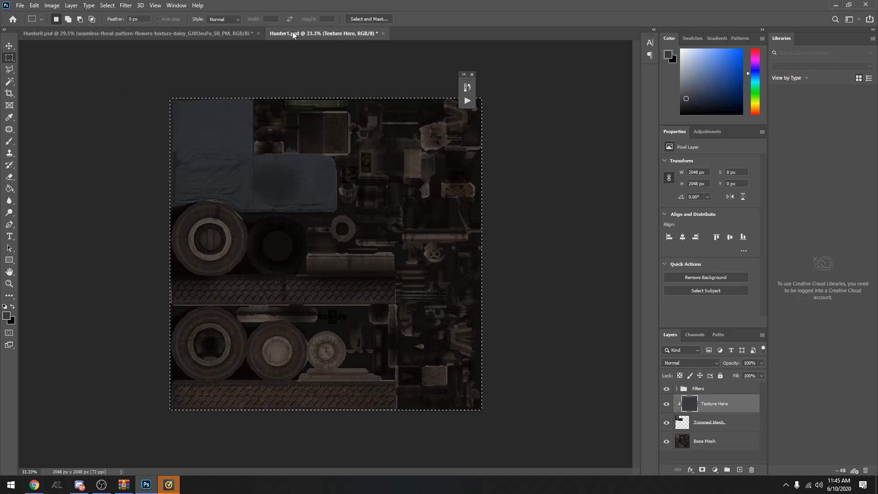
# Export the Hunter0 document as a 2048 × 2048 px JPG at 100% quality to the Desktop, named flowerhunter0
pyautogui.click(181, 36)
pyautogui.click(19, 5)
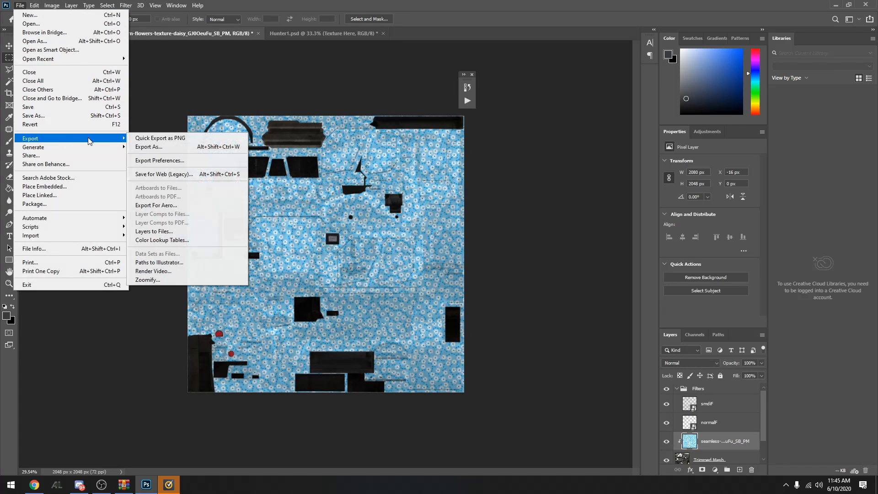
pyautogui.click(179, 147)
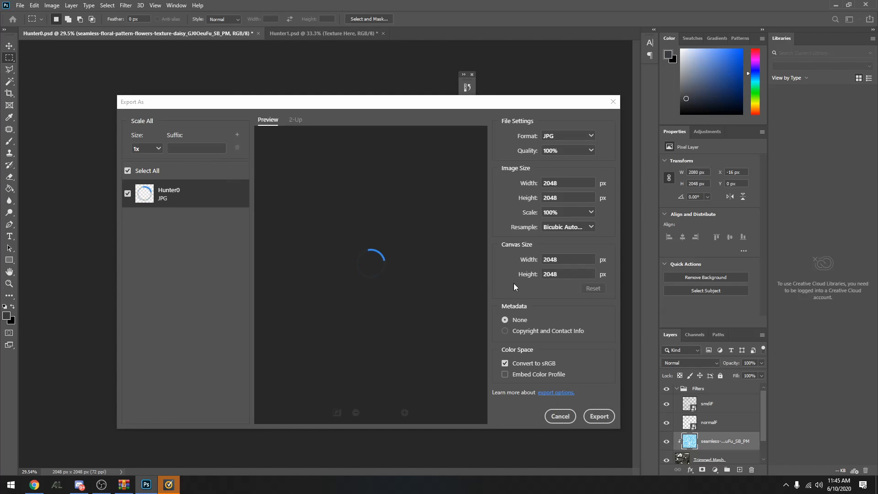
pyautogui.click(604, 416)
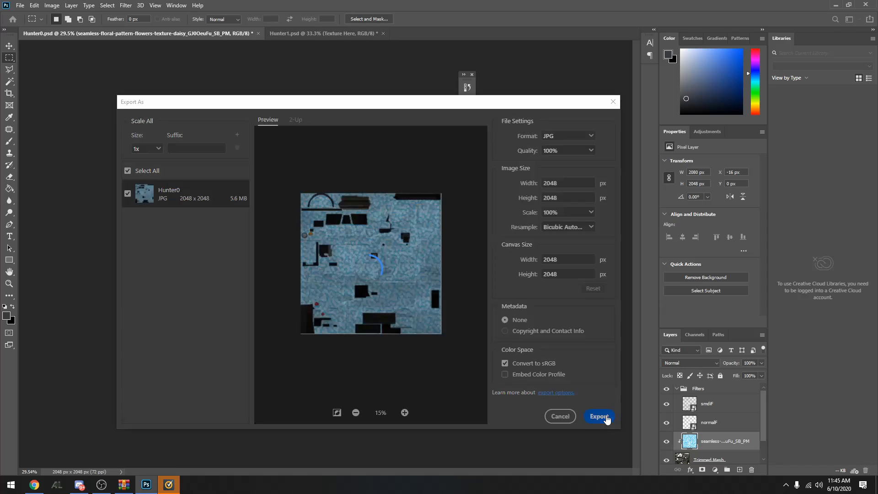
pyautogui.click(162, 197)
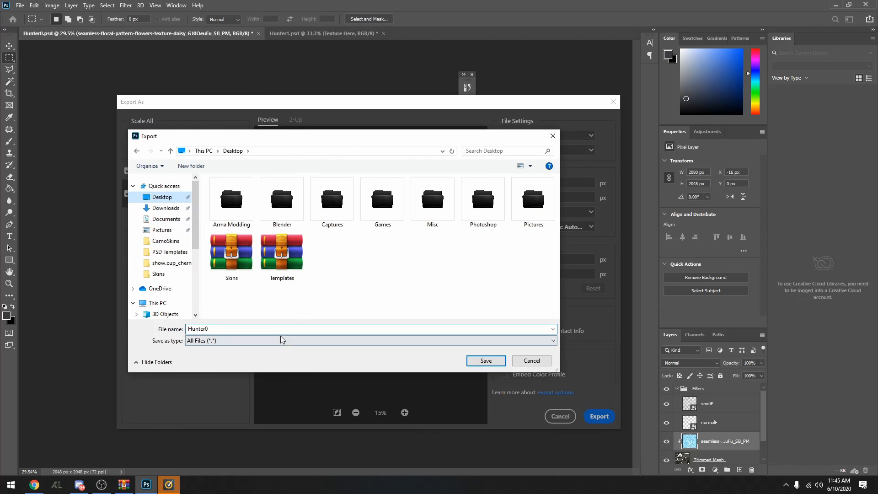
pyautogui.press('BackSpace')
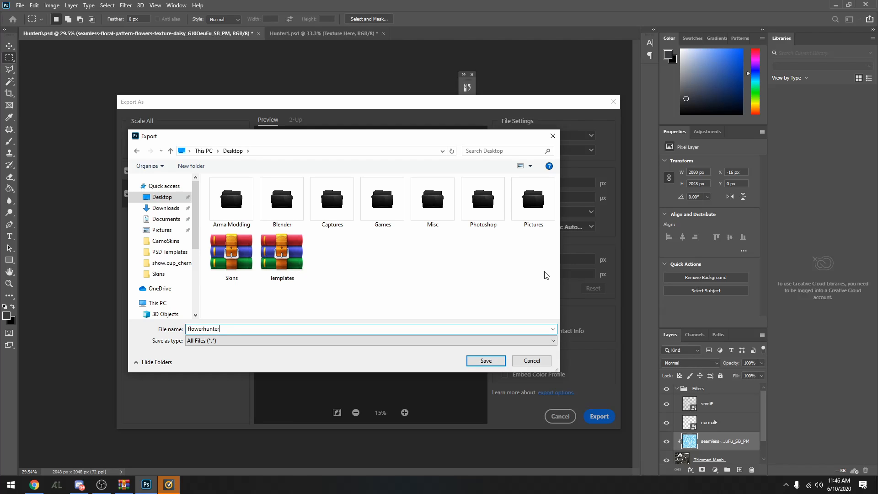
pyautogui.click(477, 363)
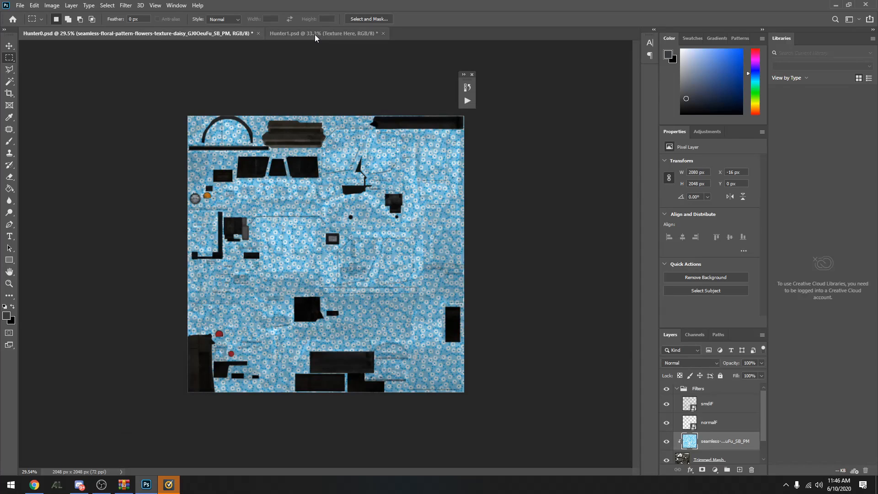
# Export the Hunter1 document as a 2048 × 2048 px JPG at 100% quality to the Desktop, named flowerhunter1
pyautogui.click(320, 34)
pyautogui.click(20, 6)
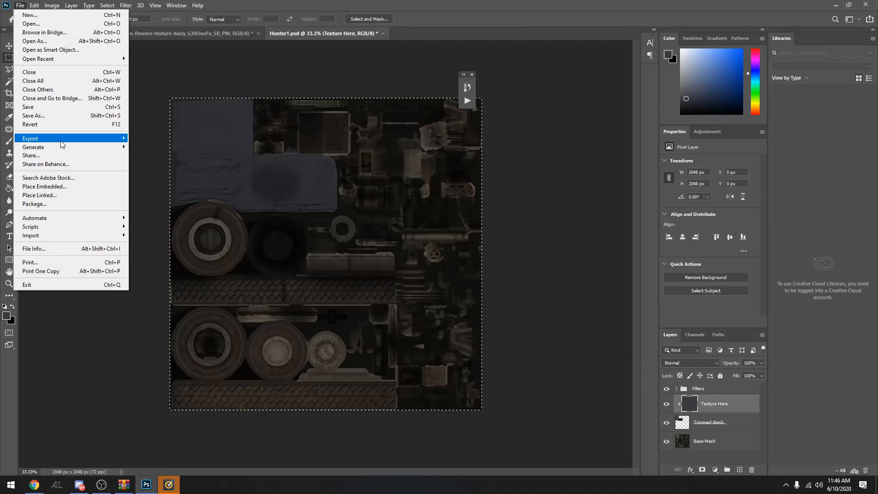
pyautogui.moveTo(63, 139)
pyautogui.click(187, 150)
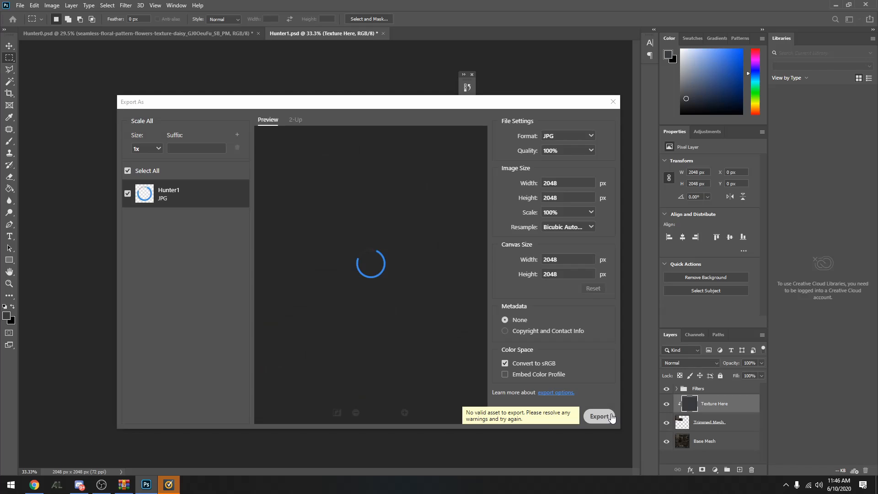
pyautogui.click(611, 417)
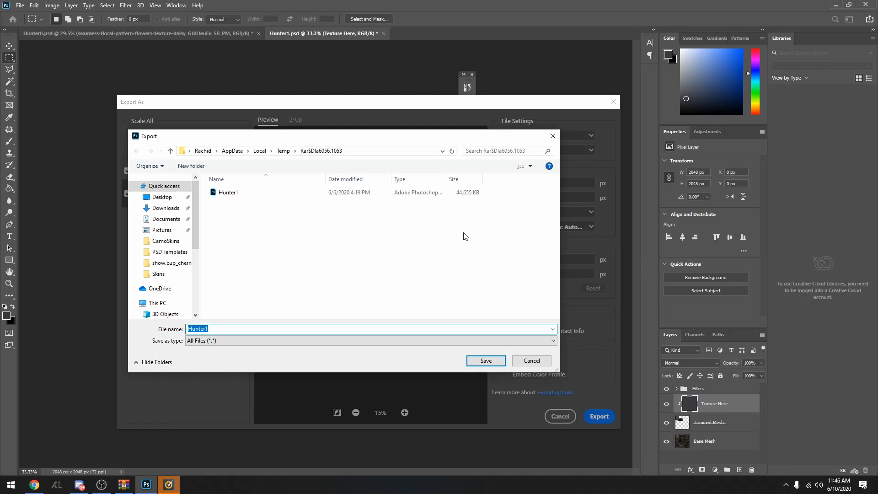
pyautogui.click(160, 196)
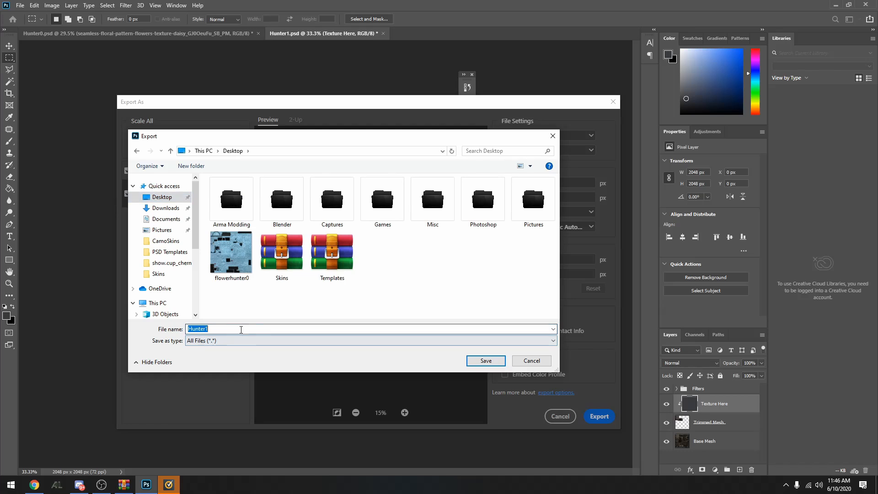
pyautogui.write('flowerhu')
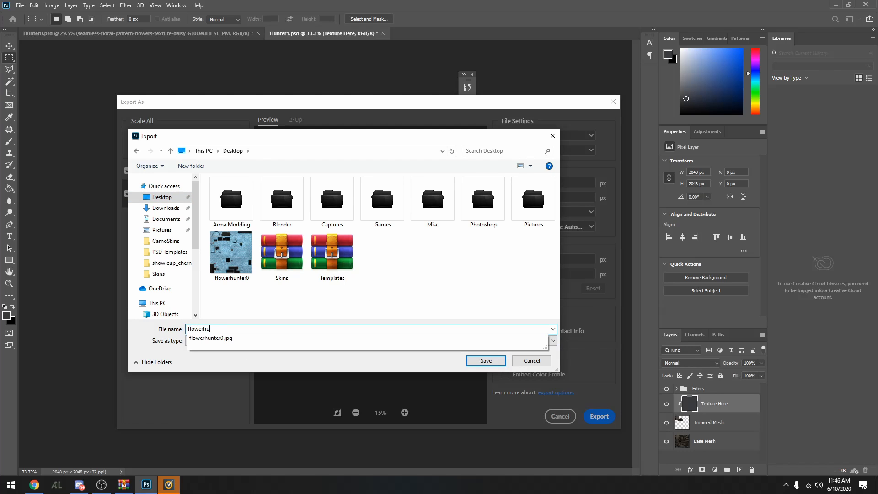
pyautogui.write('nter1')
pyautogui.press('Return')
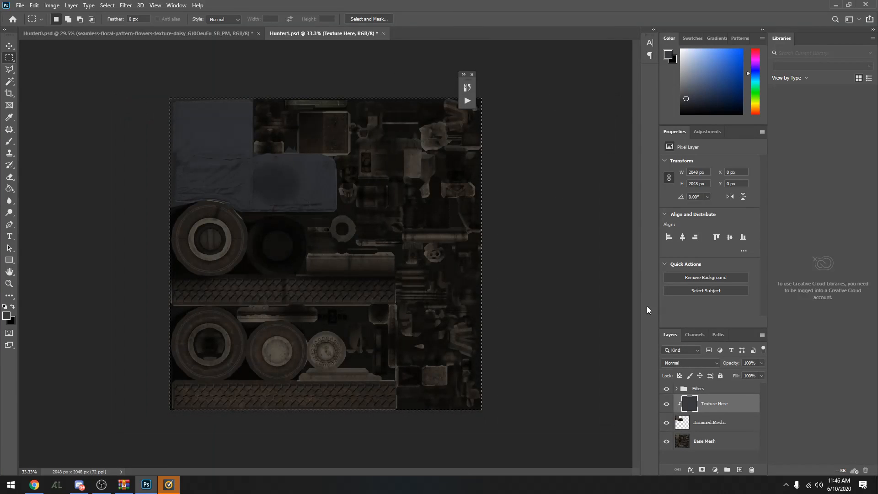
# Show the desktop and view the exported flowerhunter0 and flowerhunter1 images in Photos, closing each one
pyautogui.click(876, 488)
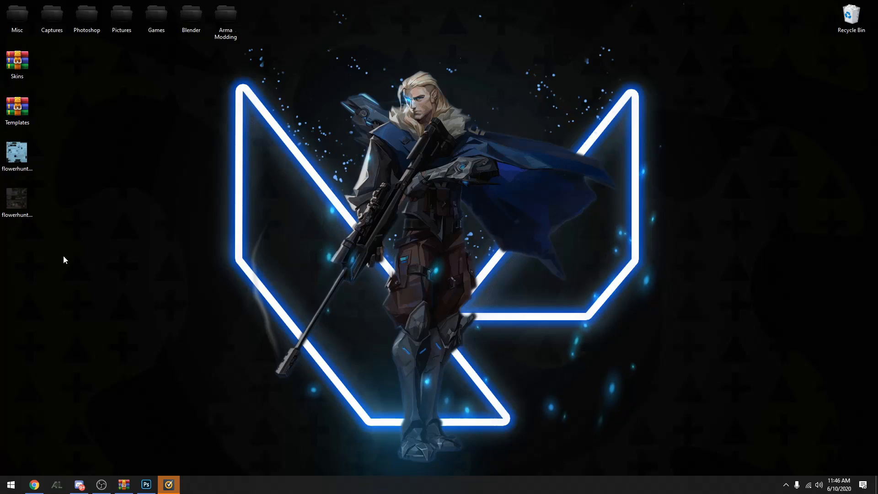
pyautogui.doubleClick(17, 153)
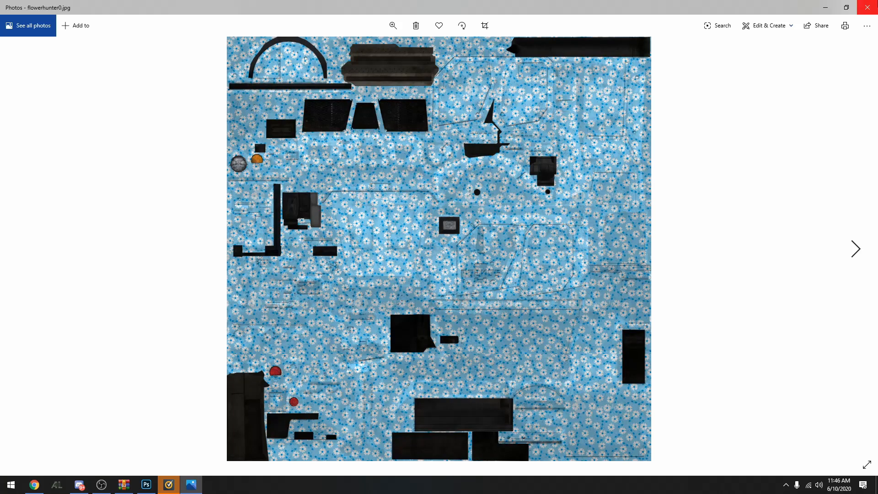
pyautogui.hotkey('alt', 'F4')
pyautogui.doubleClick(32, 199)
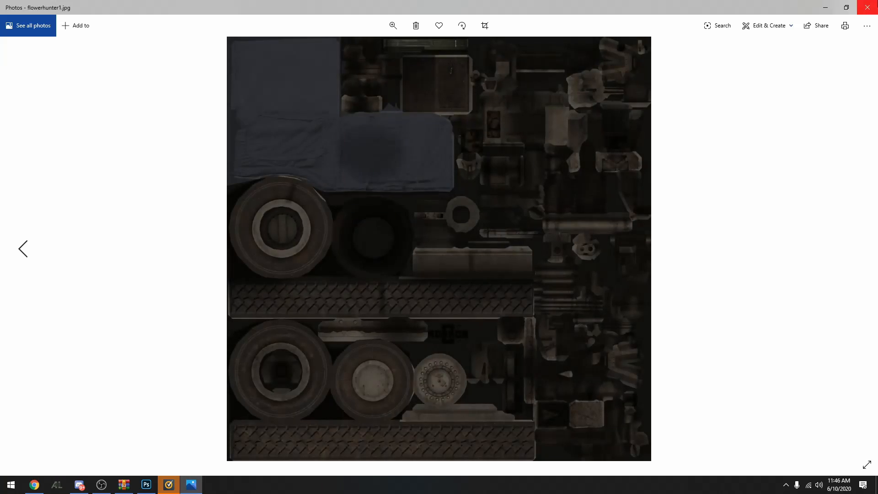
pyautogui.click(867, 7)
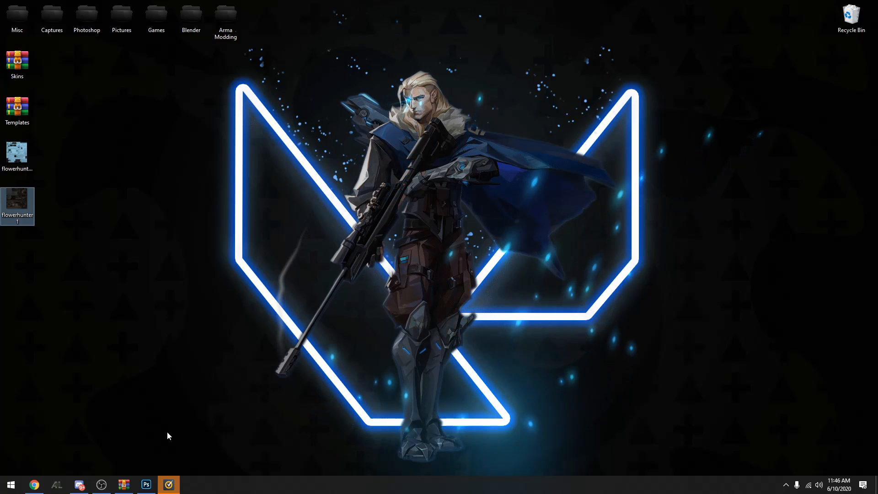
# Switch to Arma 3 and open the singleplayer scenario editor
pyautogui.click(101, 485)
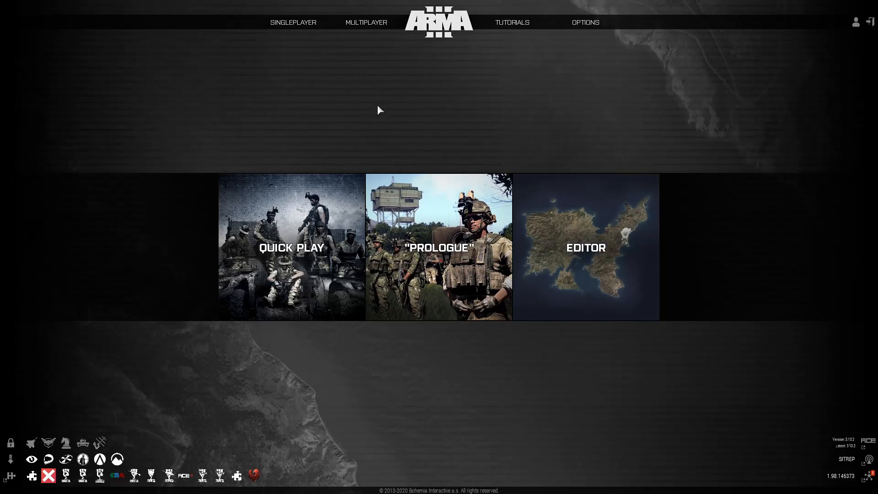
pyautogui.moveTo(305, 25)
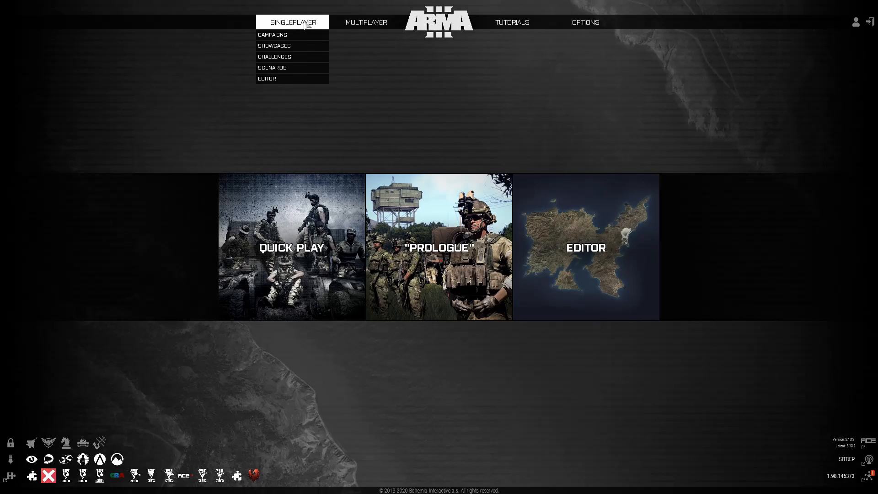
pyautogui.click(293, 78)
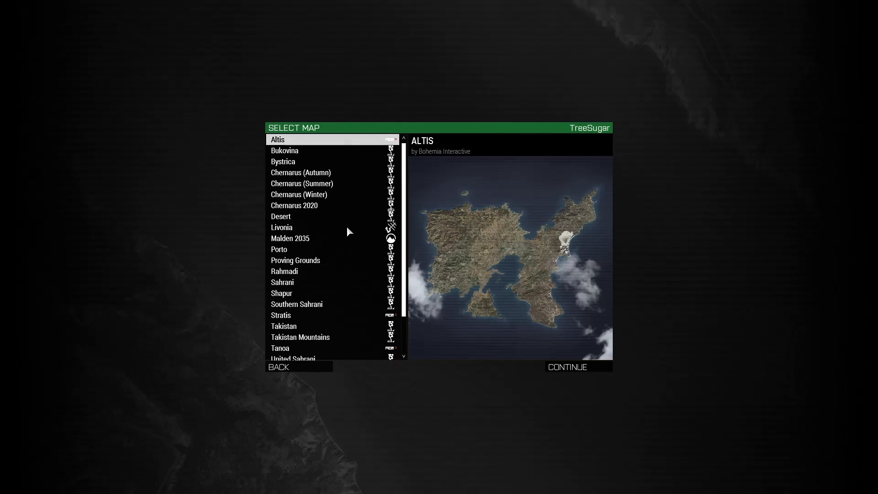
# Browse the available maps and preview several terrains, including Tanoa, Desert, Malden 2035 and Sahrani
pyautogui.scroll(-2, 337, 267)
pyautogui.click(337, 271)
pyautogui.click(323, 304)
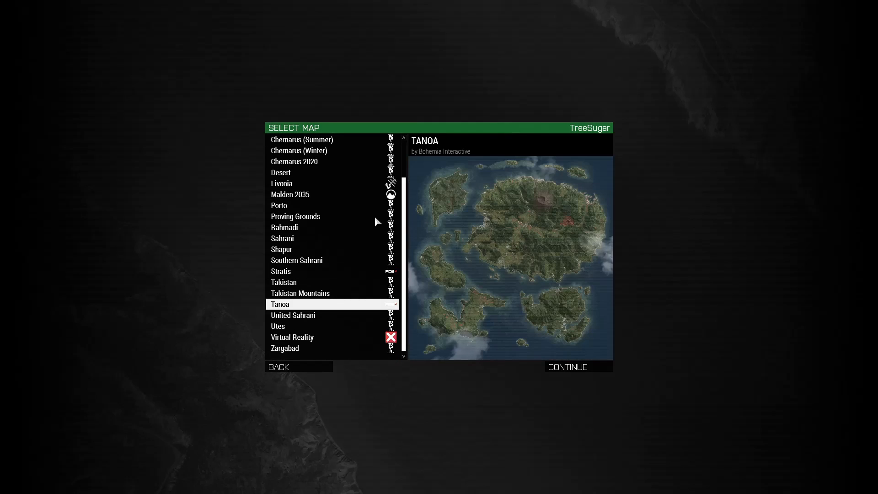
pyautogui.click(374, 206)
pyautogui.scroll(2, 335, 275)
pyautogui.click(334, 208)
pyautogui.click(338, 218)
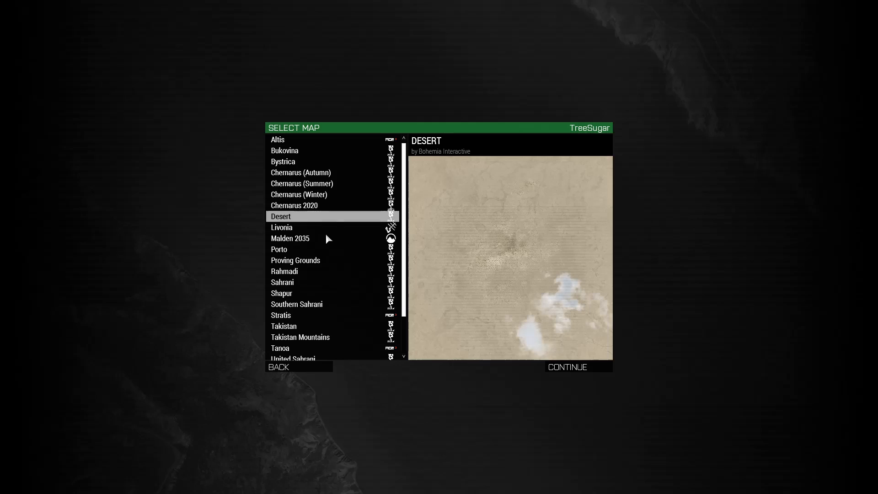
pyautogui.click(368, 238)
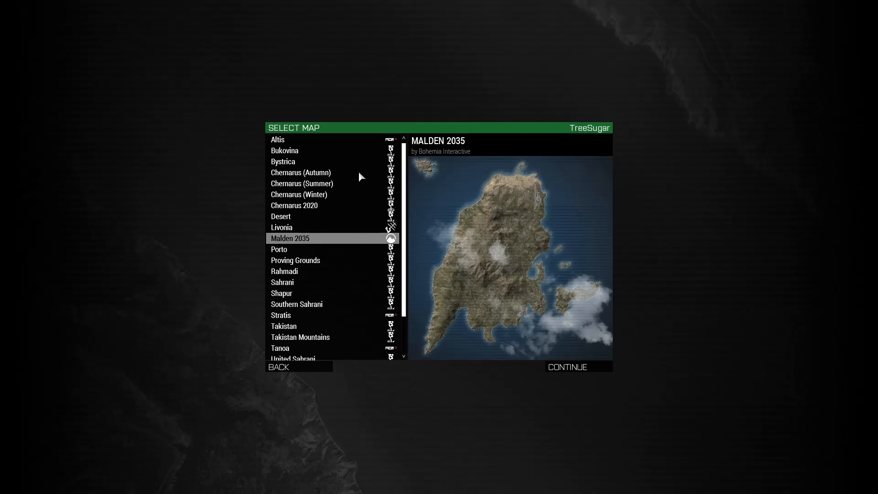
pyautogui.click(344, 195)
pyautogui.scroll(-2, 366, 229)
pyautogui.click(372, 238)
pyautogui.scroll(2, 369, 206)
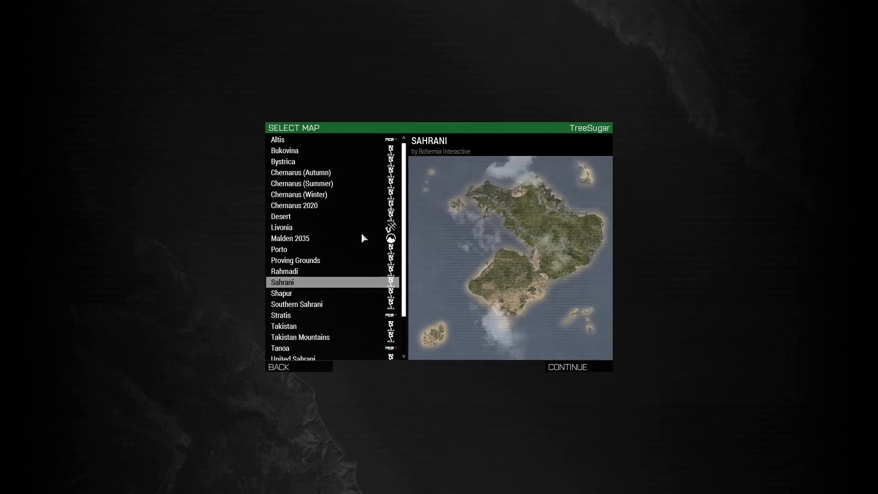
# Choose the Virtual Reality map and load it in the scenario editor
pyautogui.scroll(-2, 347, 259)
pyautogui.click(313, 338)
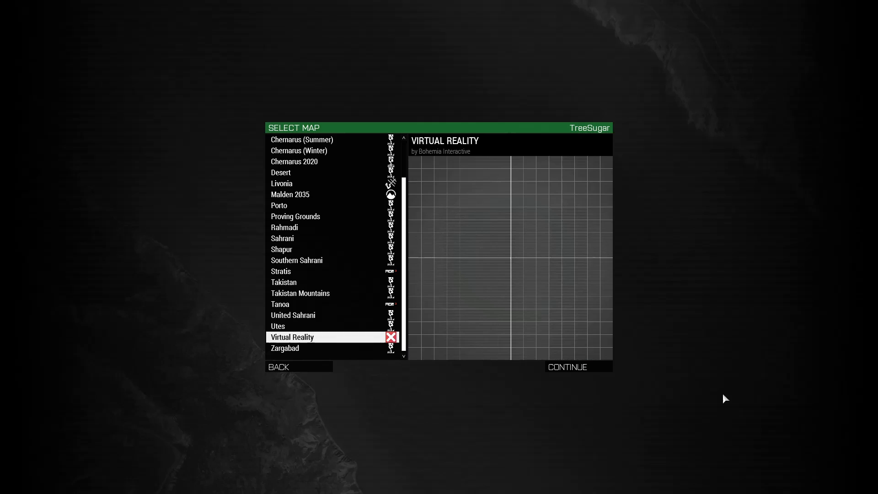
pyautogui.click(551, 367)
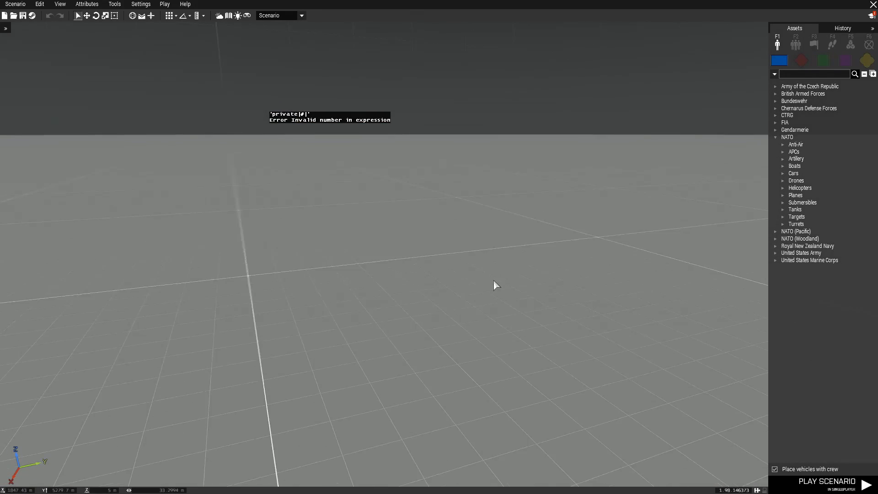
# Save the new scenario under MPMissions with the file name Skins
pyautogui.moveTo(494, 280); pyautogui.dragTo(409, 292)
pyautogui.press('w')
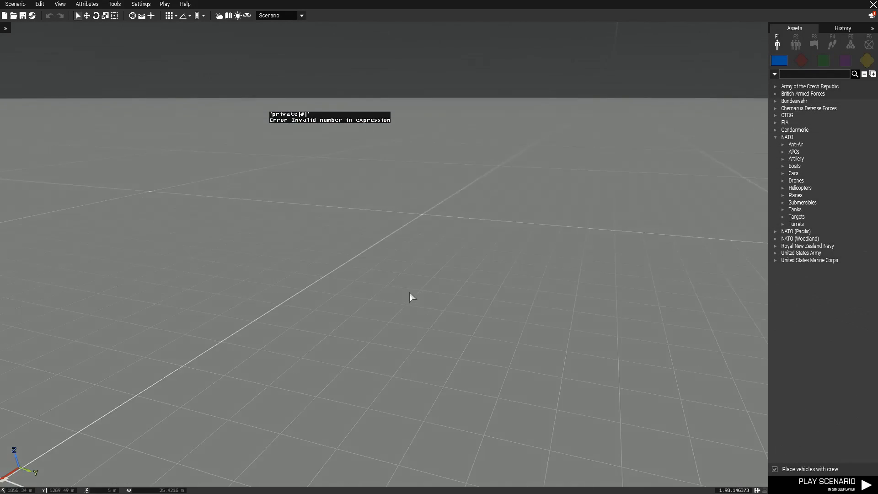
pyautogui.click(15, 4)
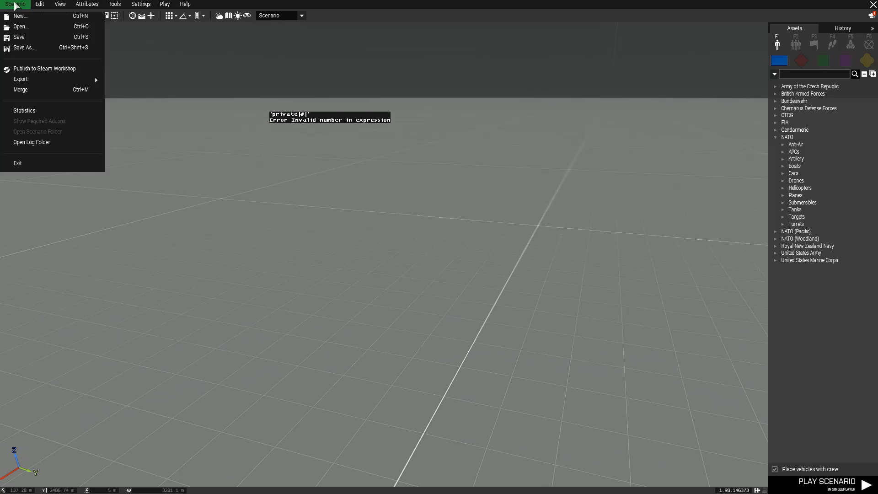
pyautogui.click(35, 48)
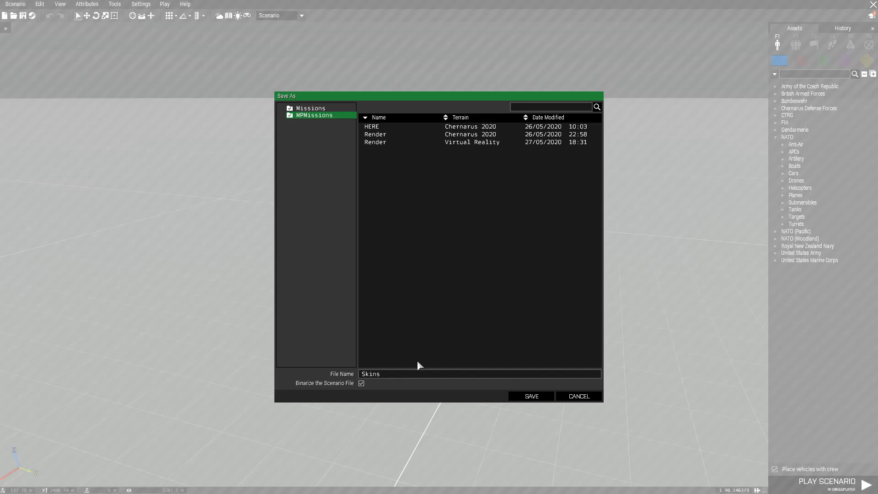
pyautogui.click(530, 396)
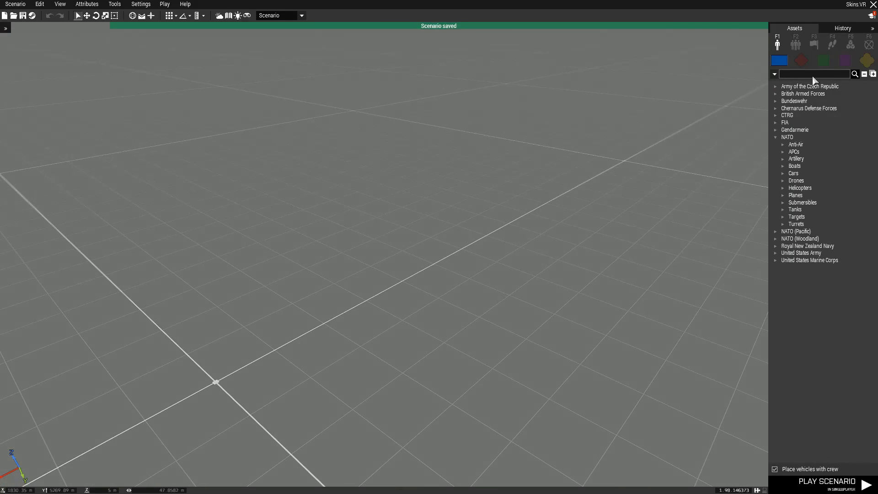
# Search the assets for hunter and place the civilian Hunter car on the grid
pyautogui.write('hunter')
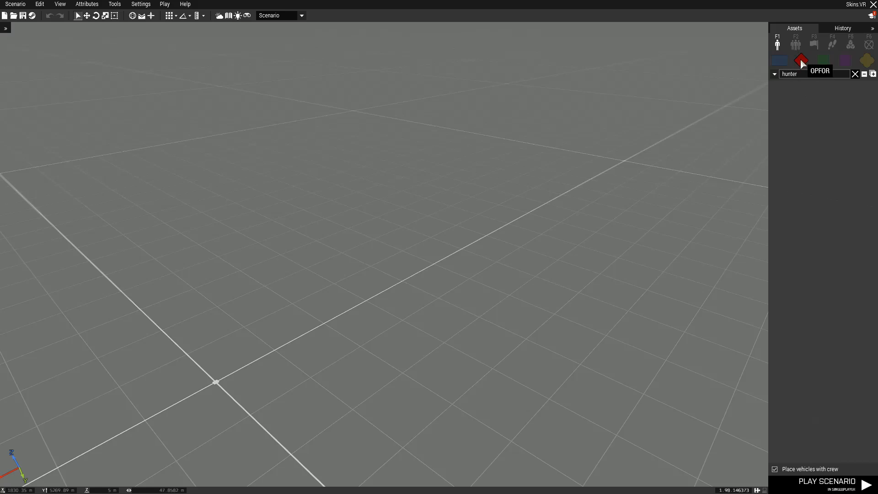
pyautogui.click(821, 60)
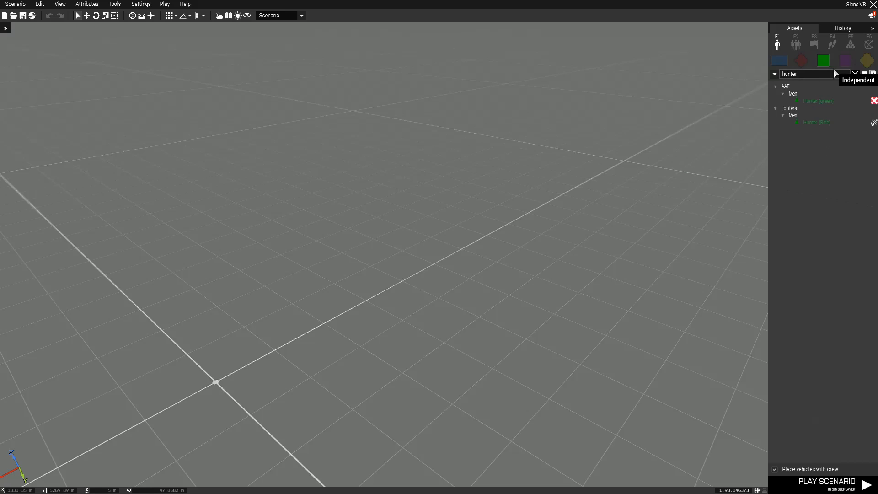
pyautogui.click(844, 60)
pyautogui.click(823, 104)
pyautogui.click(408, 250)
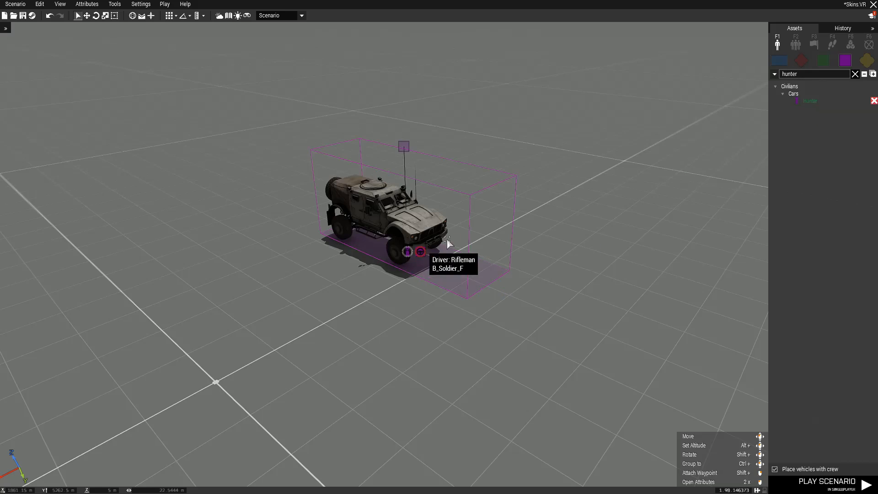
# Set the placed Hunter vehicle's variable name to hunter in its attributes
pyautogui.press('d')
pyautogui.moveTo(444, 242); pyautogui.dragTo(377, 223)
pyautogui.press('a')
pyautogui.press('d')
pyautogui.press('a')
pyautogui.press('d')
pyautogui.press('s')
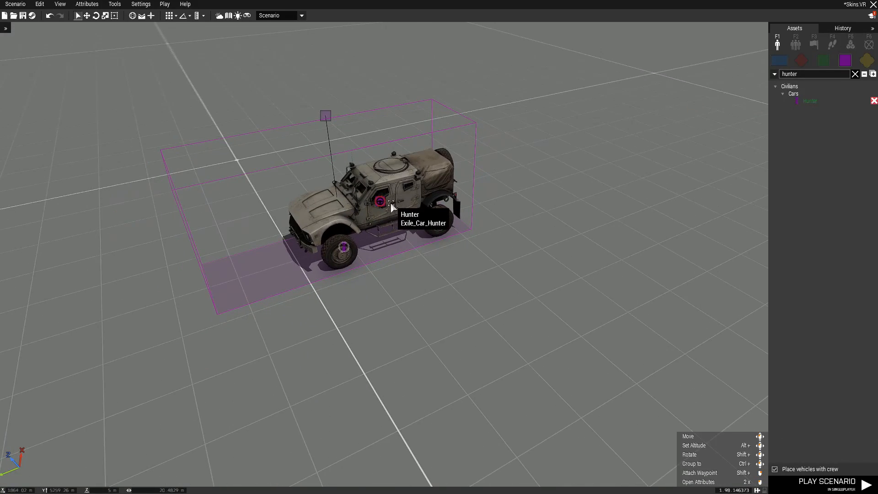
pyautogui.doubleClick(390, 202)
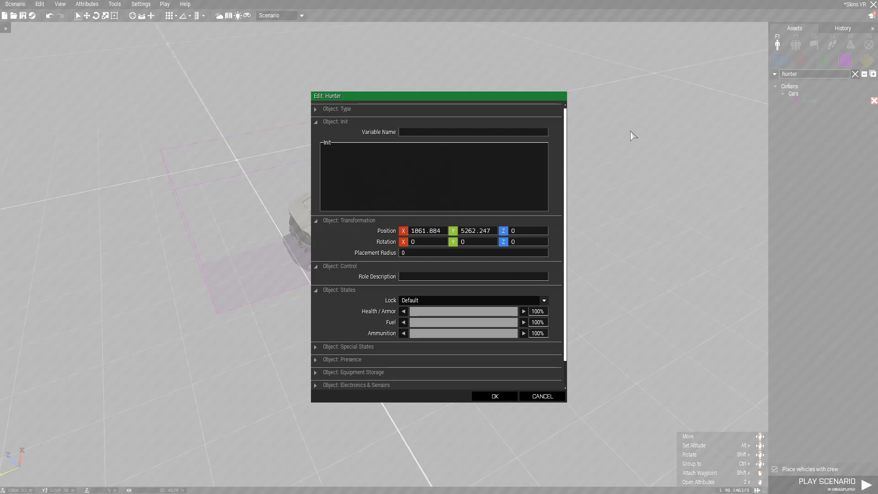
pyautogui.write('hunter')
pyautogui.click(494, 396)
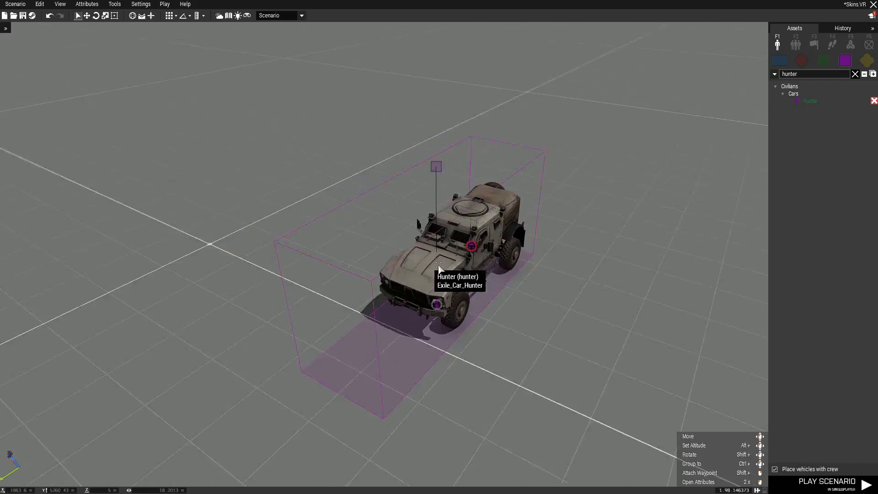
pyautogui.click(823, 60)
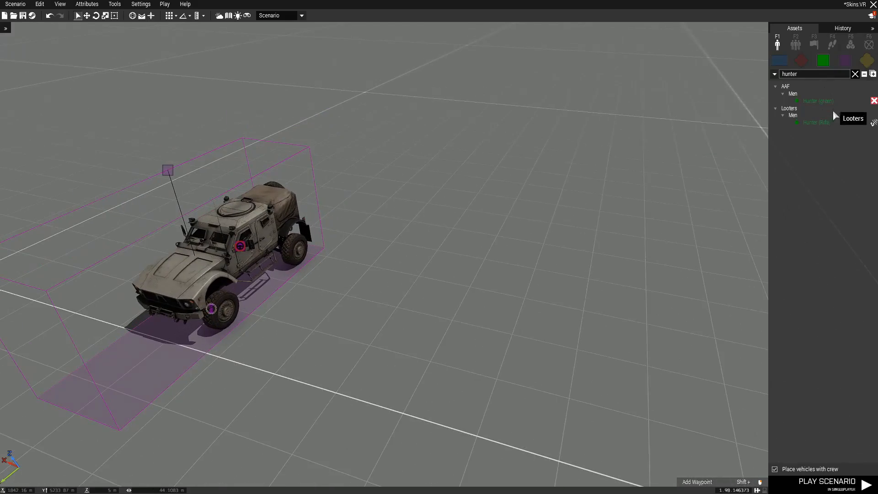
pyautogui.press('d')
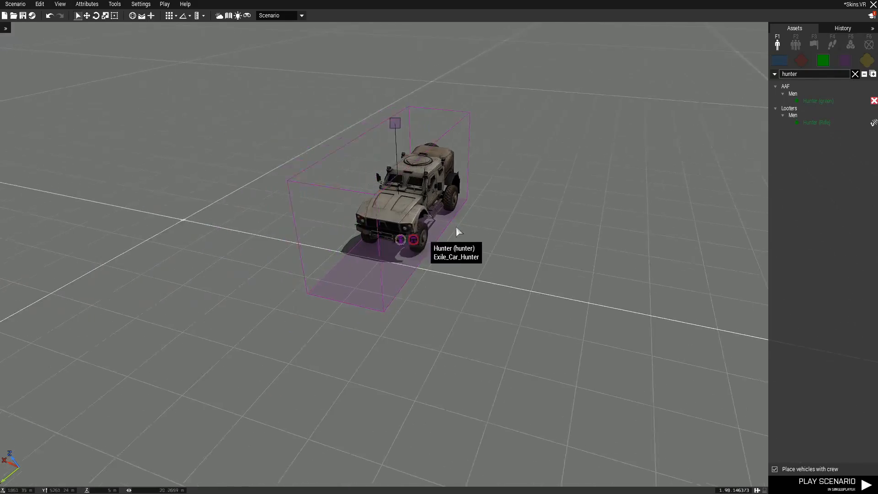
pyautogui.press('w')
pyautogui.press('s')
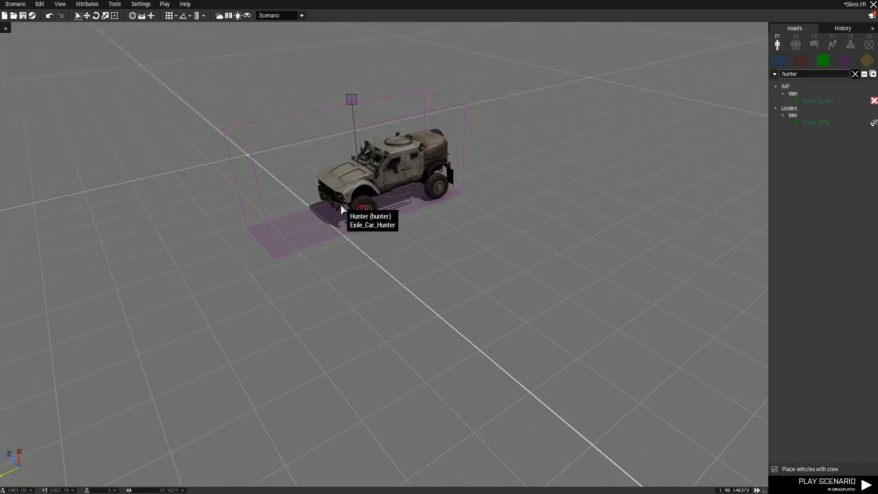
pyautogui.press('w')
pyautogui.press('s')
pyautogui.press('w')
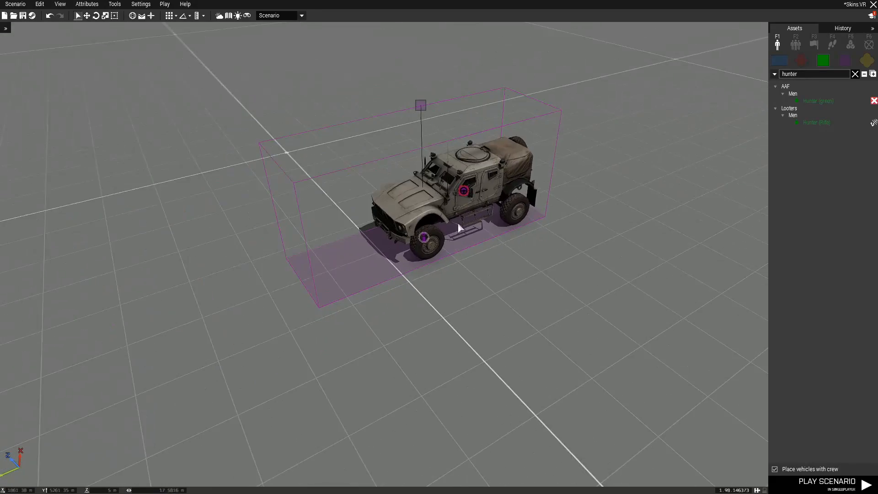
pyautogui.press('w')
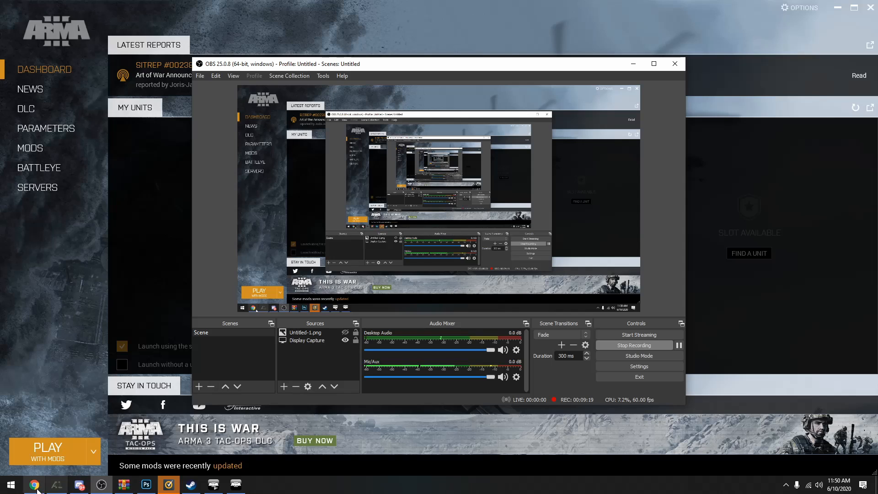
# Switch to File Explorer and open the Arma 3 - Other Profiles folder in Documents
pyautogui.click(11, 485)
pyautogui.write('fil')
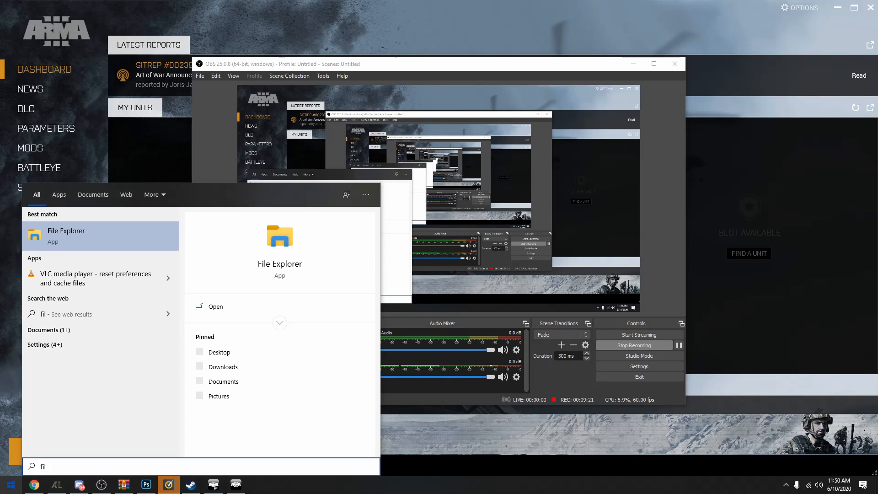
pyautogui.press('Return')
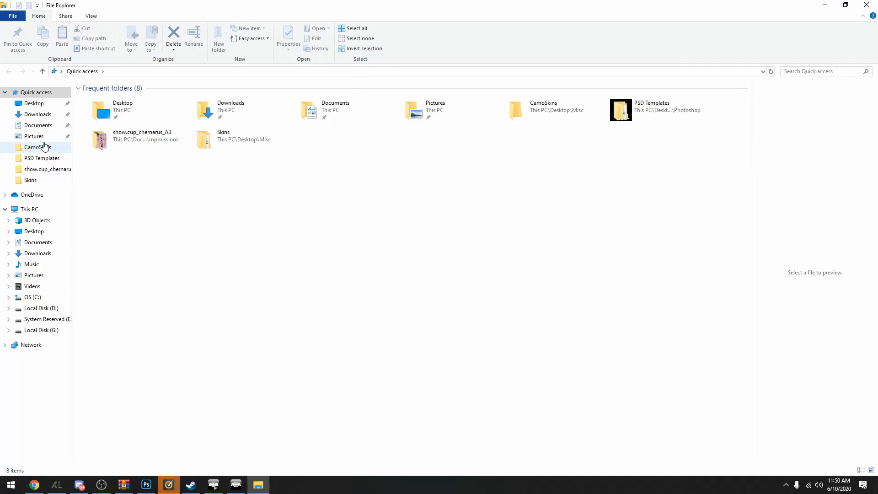
pyautogui.click(45, 128)
pyautogui.doubleClick(205, 112)
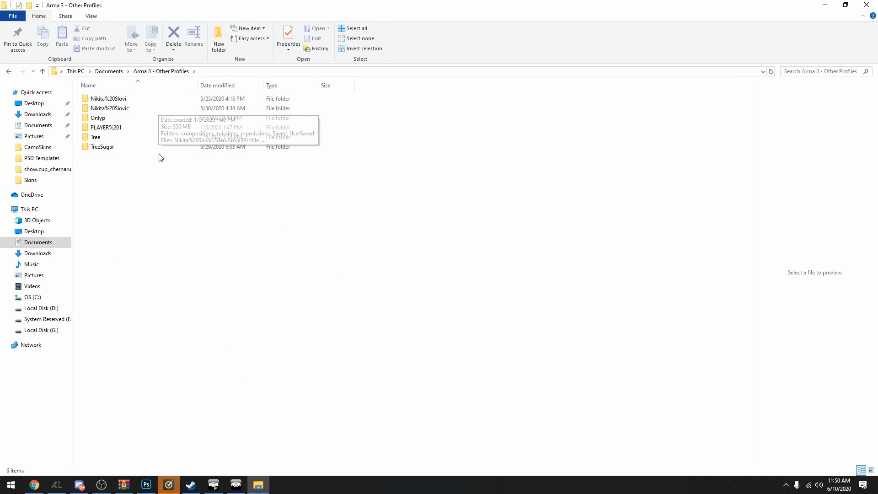
pyautogui.doubleClick(168, 108)
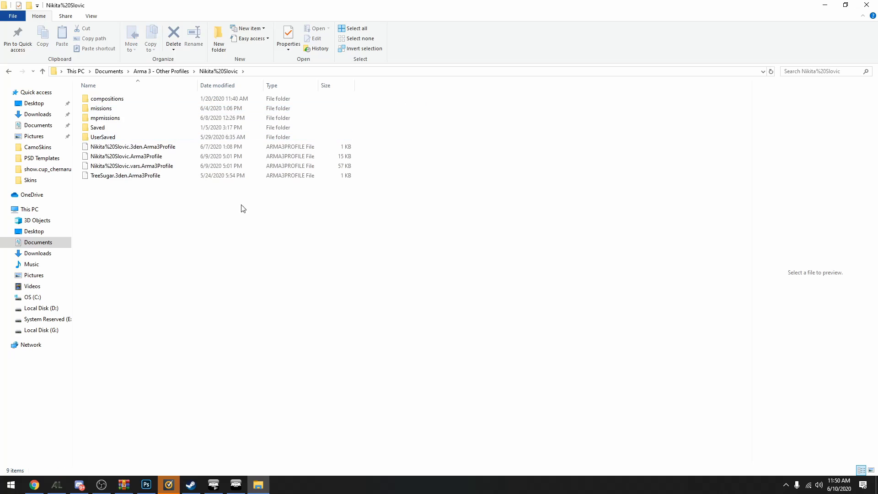
pyautogui.click(195, 118)
pyautogui.doubleClick(195, 118)
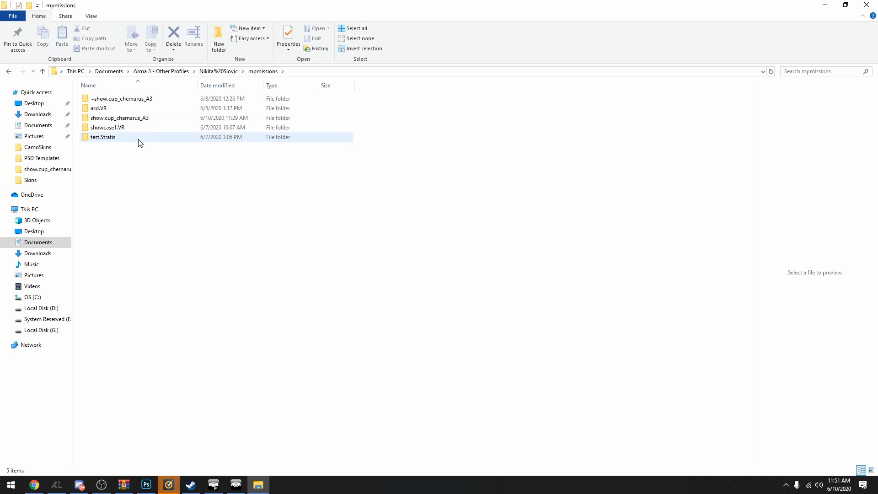
pyautogui.press('BackSpace')
pyautogui.press('BackSpace')
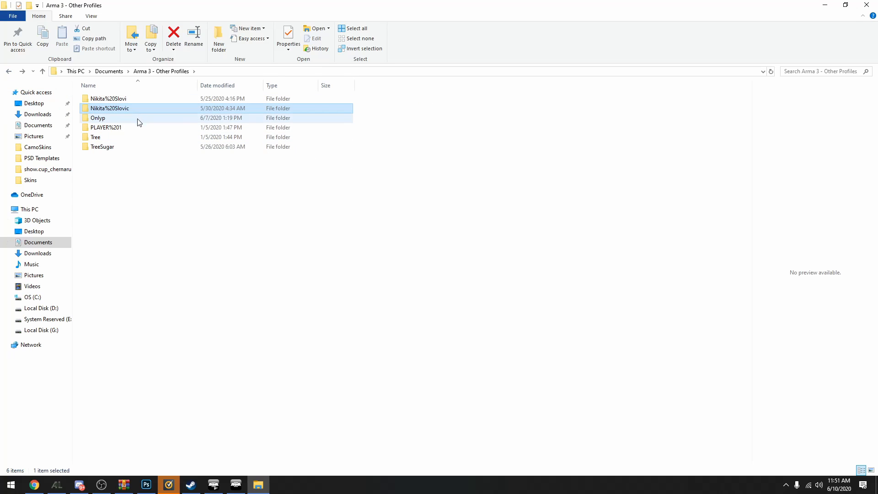
# Open the Skins.VR mission folder inside the mpmissions folder of the profile used in the editor
pyautogui.doubleClick(130, 146)
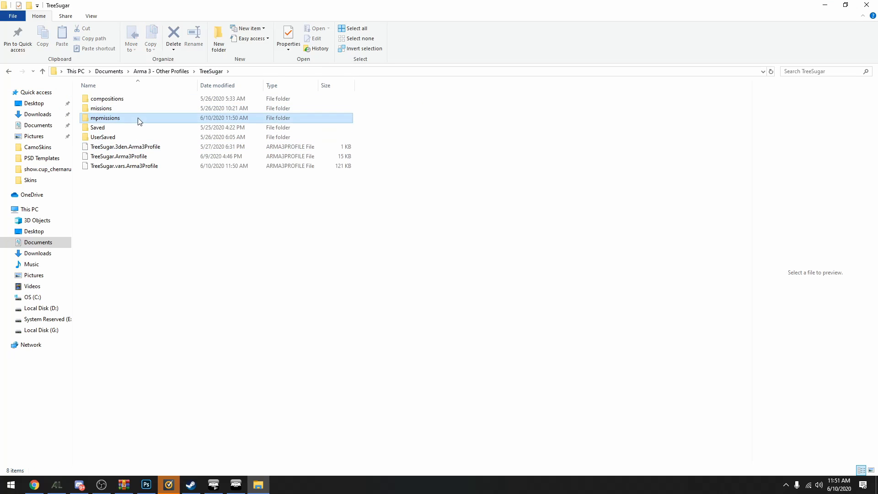
pyautogui.doubleClick(137, 119)
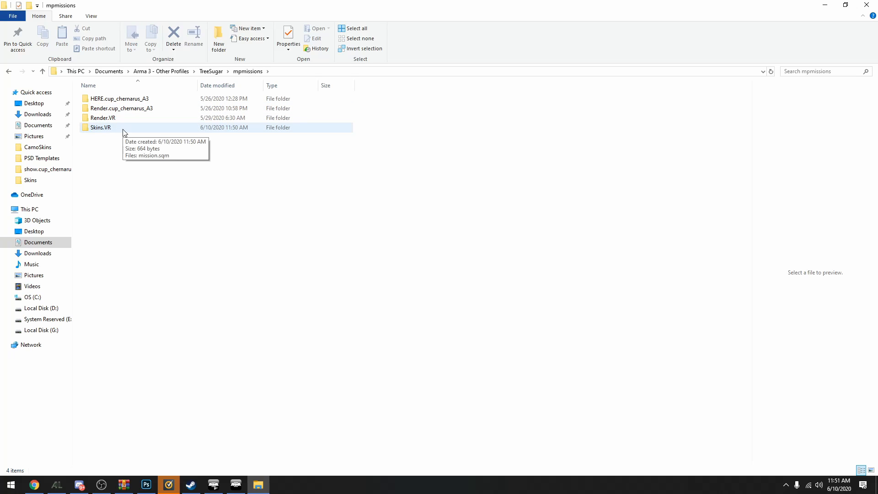
pyautogui.doubleClick(122, 131)
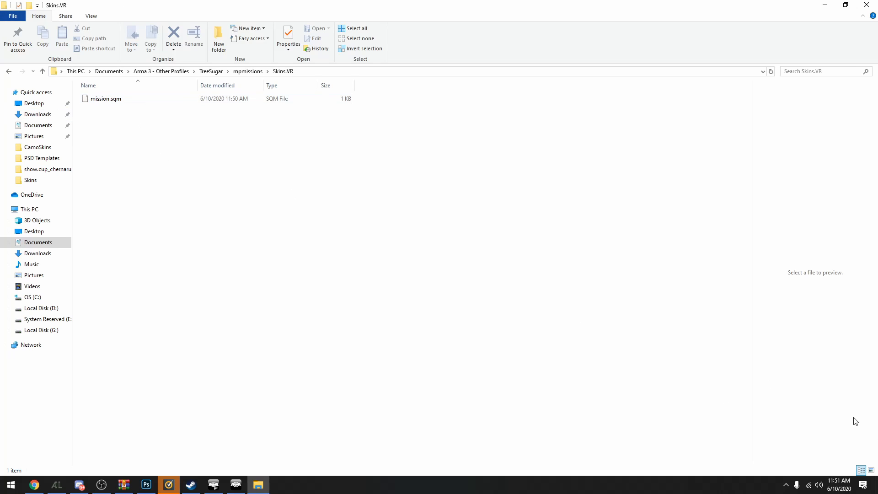
# Put the flowerhunter0 and flowerhunter1 JPGs from the desktop into the Skins.VR mission folder
pyautogui.click(876, 485)
pyautogui.moveTo(74, 227); pyautogui.dragTo(259, 184)
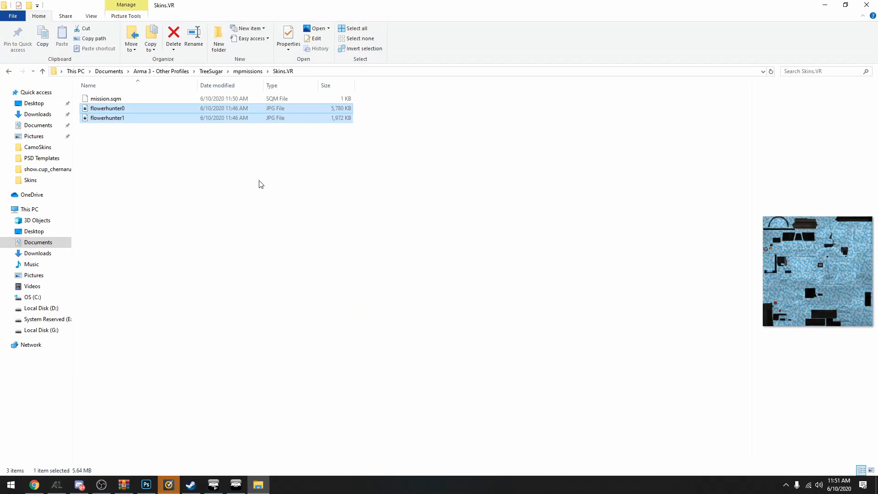
pyautogui.click(283, 216)
# Switch back to Arma 3 and play the scenario in singleplayer
pyautogui.click(240, 482)
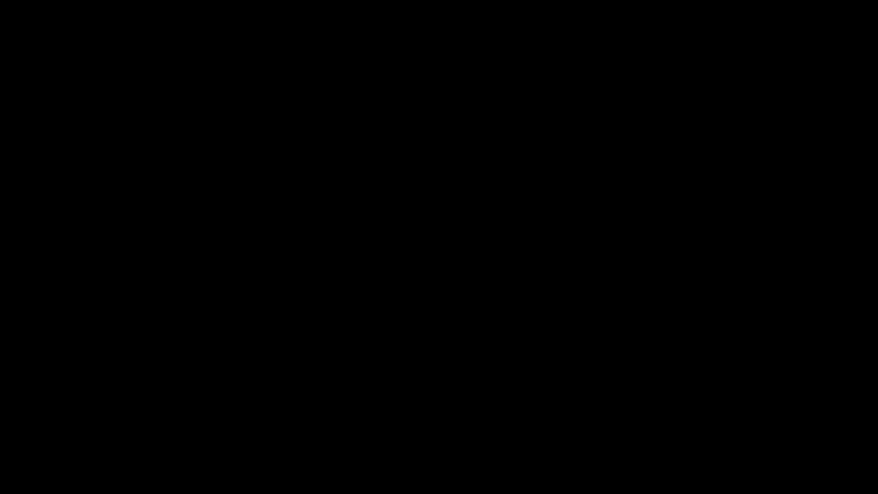
pyautogui.press('w')
pyautogui.press('d')
pyautogui.press('s')
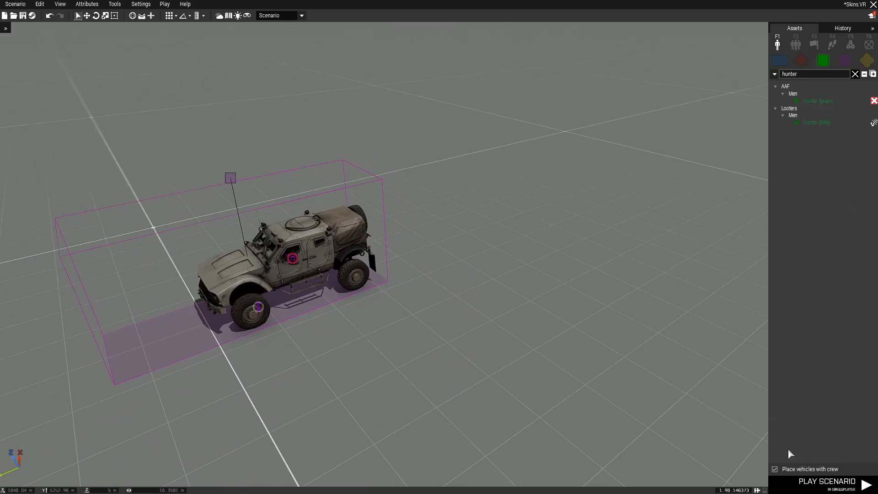
pyautogui.press('w')
pyautogui.press('a')
pyautogui.click(812, 490)
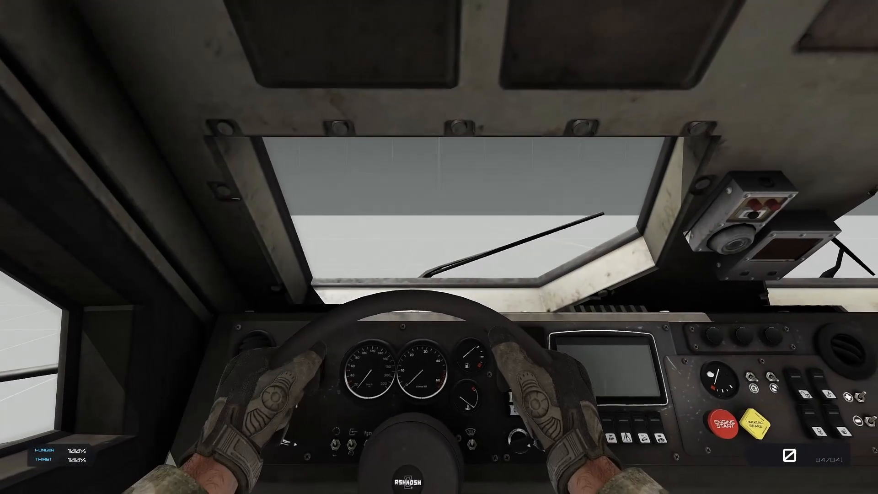
# Get out of the Hunter, switch to third-person view and back away until the vehicle's whole side is in view
pyautogui.scroll(-1, 439, 247)
pyautogui.press('f')
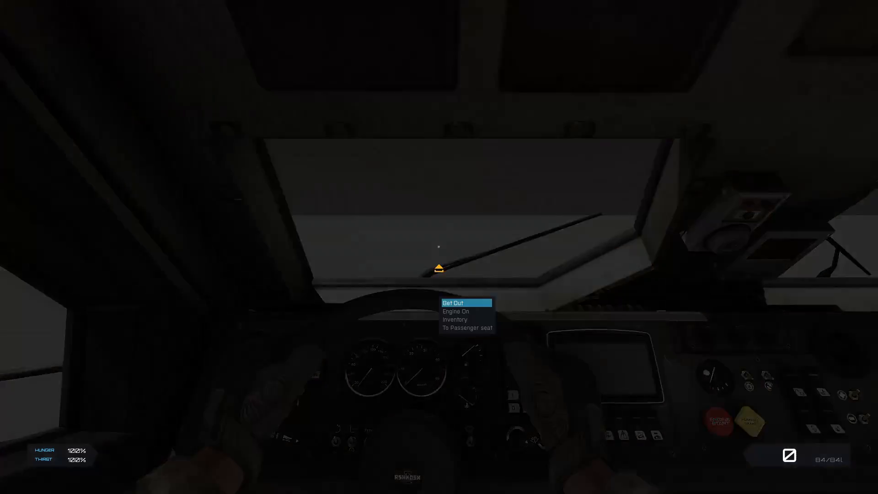
pyautogui.press('KP_Enter')
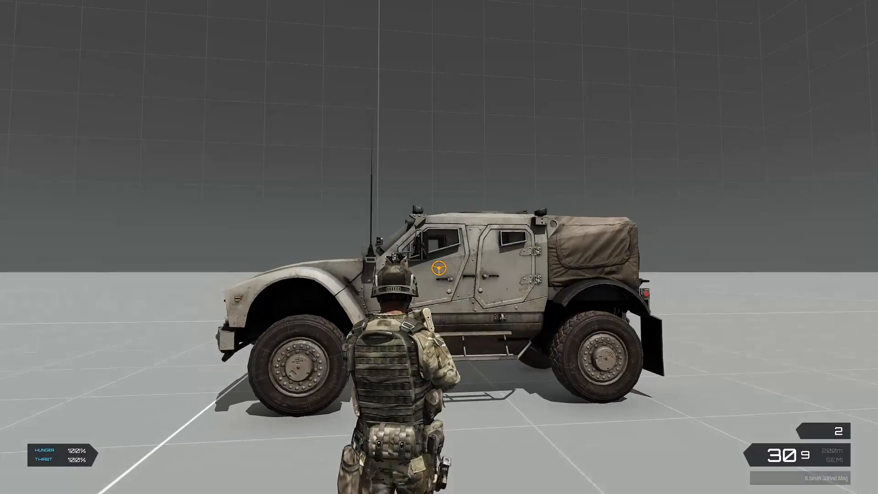
pyautogui.press('s')
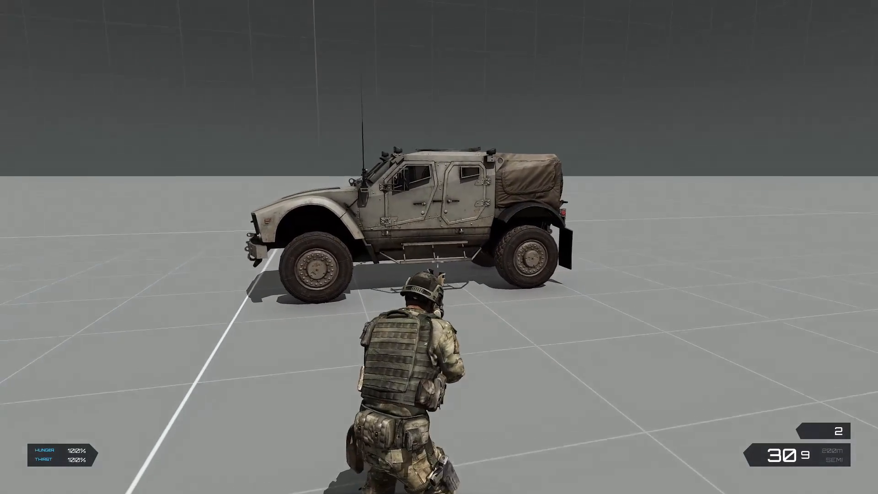
# Pause the game, execute hunter setObjectTexture [0, "flowerhunter0.jpg"]; locally in the debug console, and resume play
pyautogui.press('Escape')
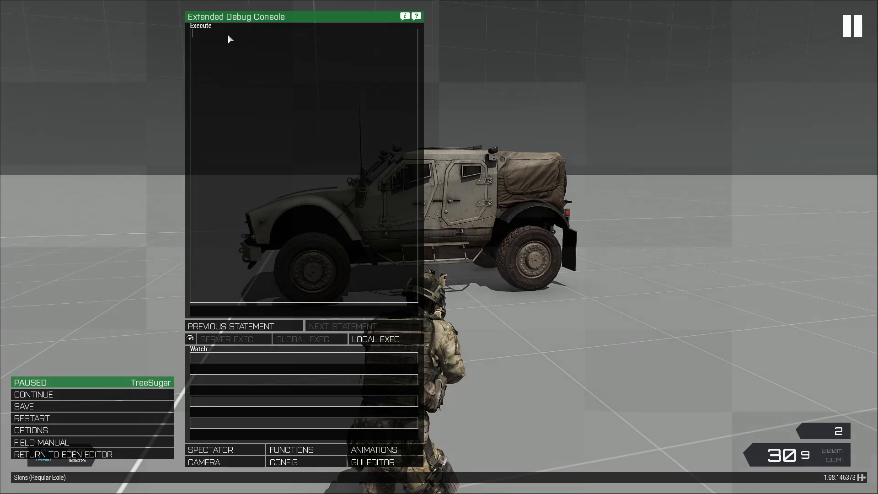
pyautogui.click(250, 52)
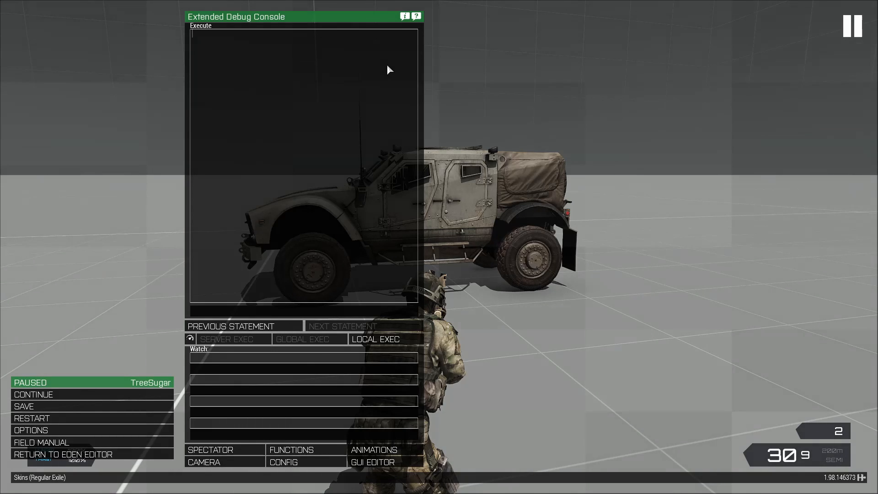
pyautogui.write('hunter')
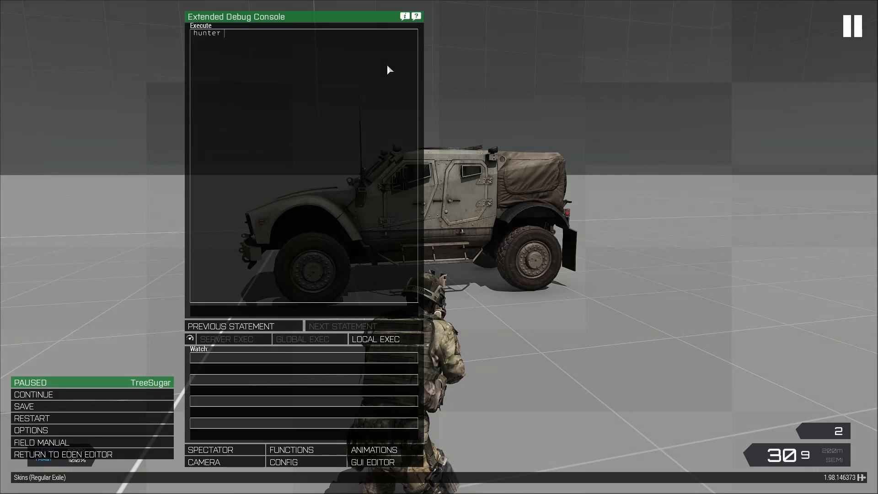
pyautogui.write(' set')
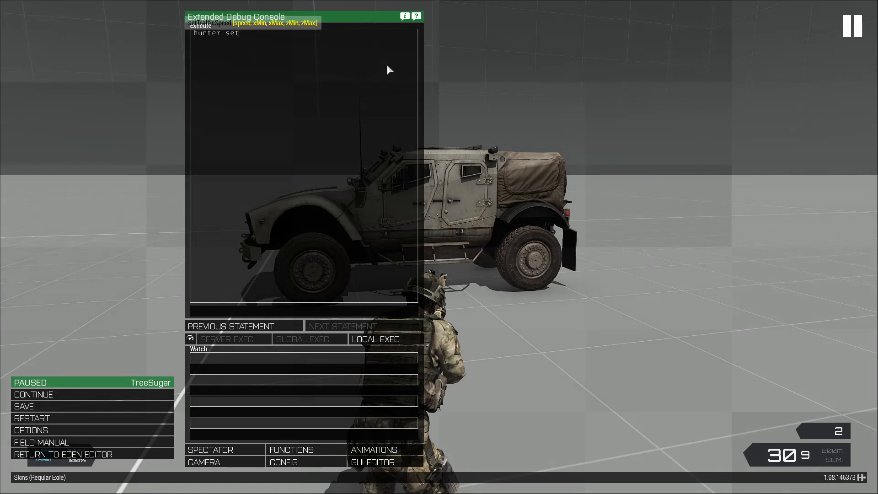
pyautogui.write('ObjectT')
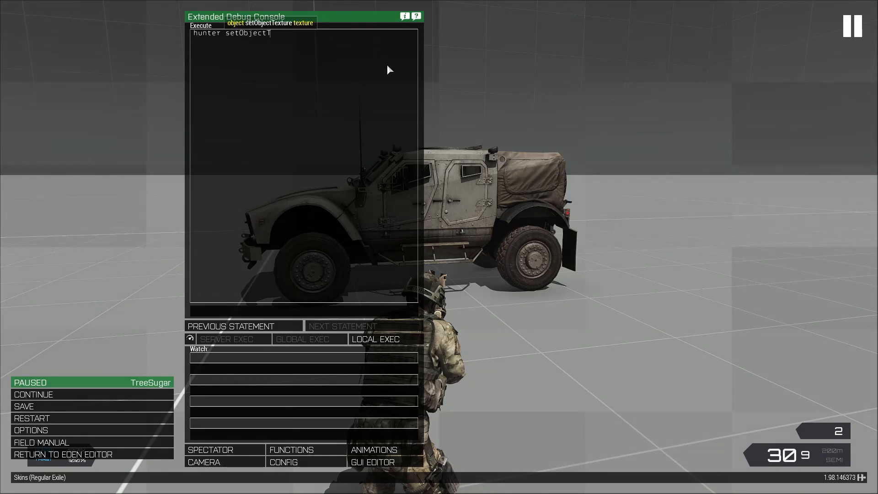
pyautogui.write('exture')
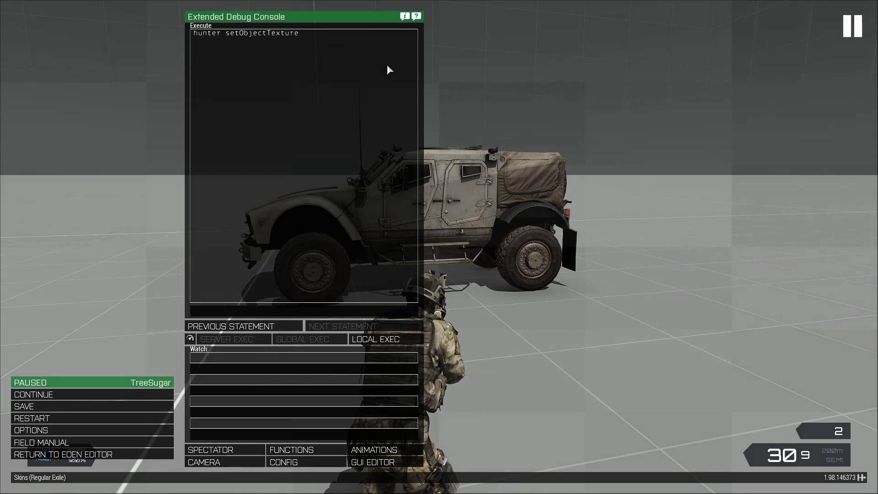
pyautogui.write(' [0')
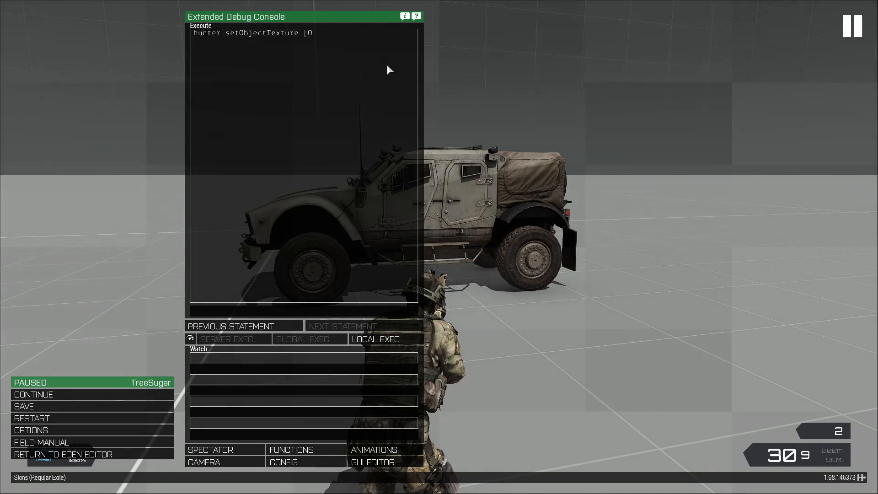
pyautogui.press('BackSpace')
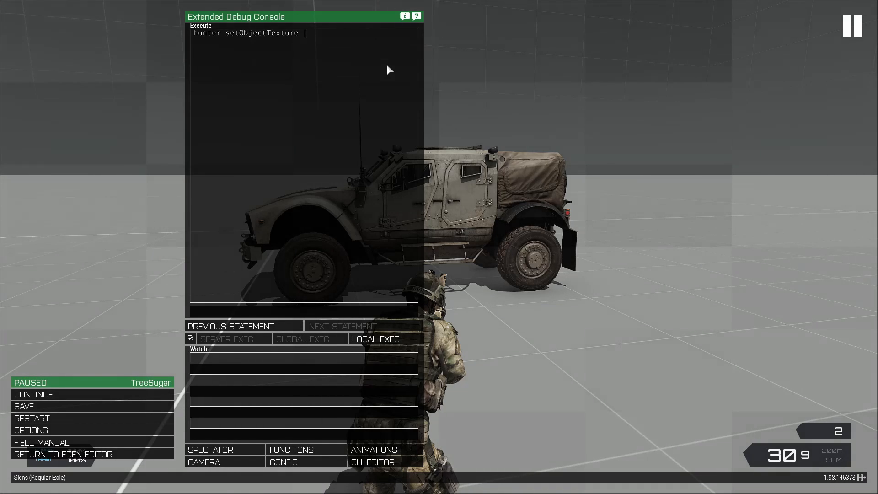
pyautogui.write('0')
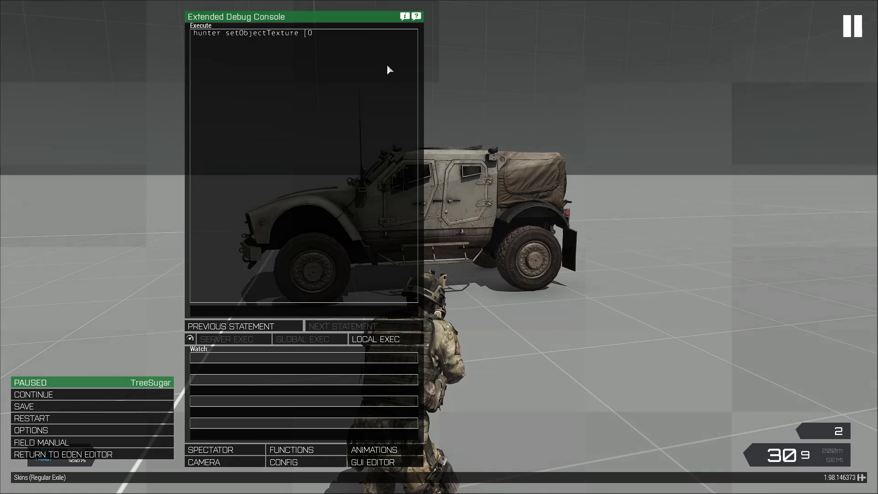
pyautogui.write(',')
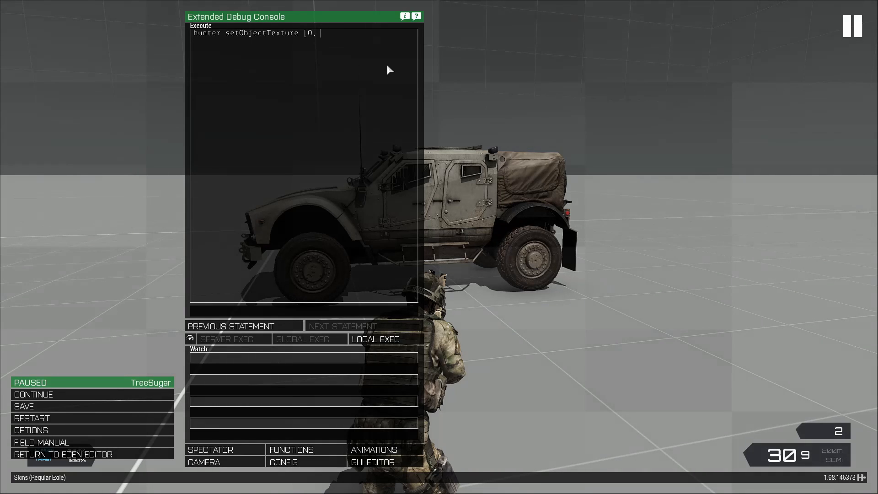
pyautogui.write(' "')
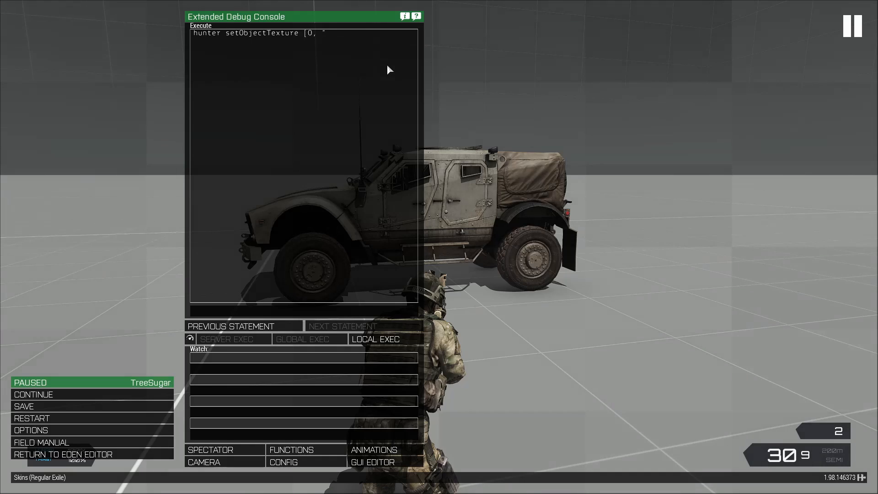
pyautogui.write('f')
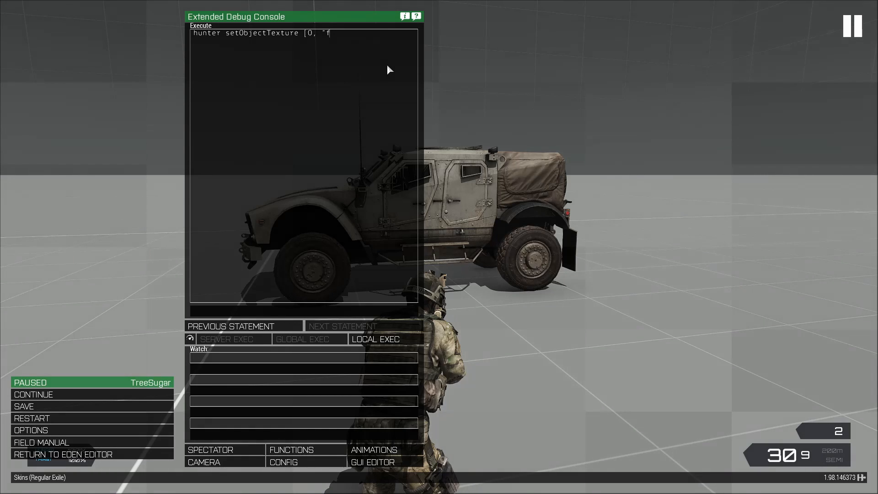
pyautogui.write('lowerhunterQ')
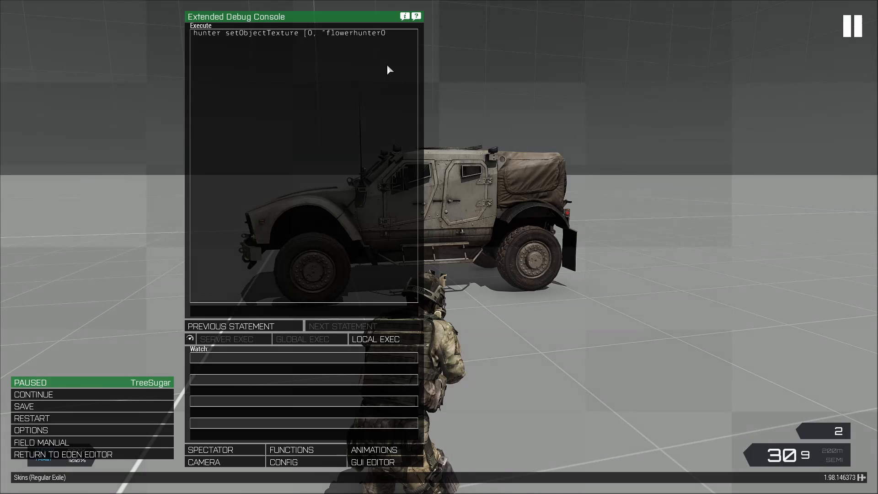
pyautogui.write('.j')
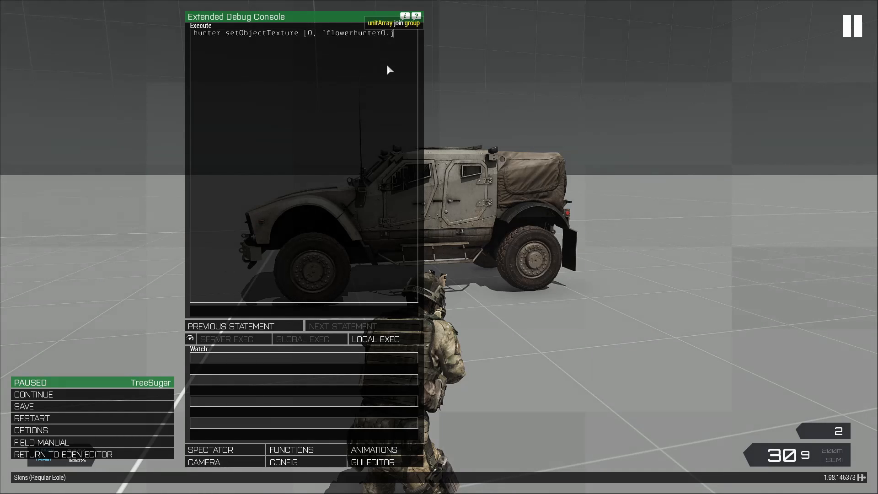
pyautogui.write('pg')
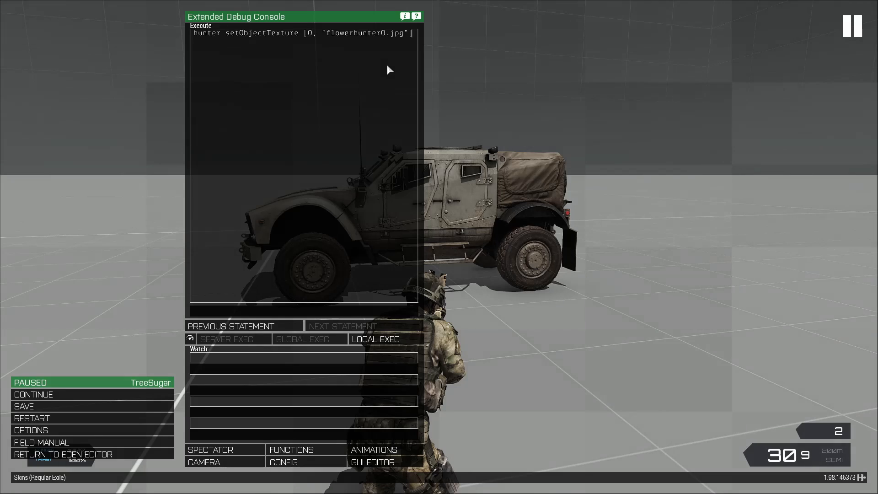
pyautogui.write('"];')
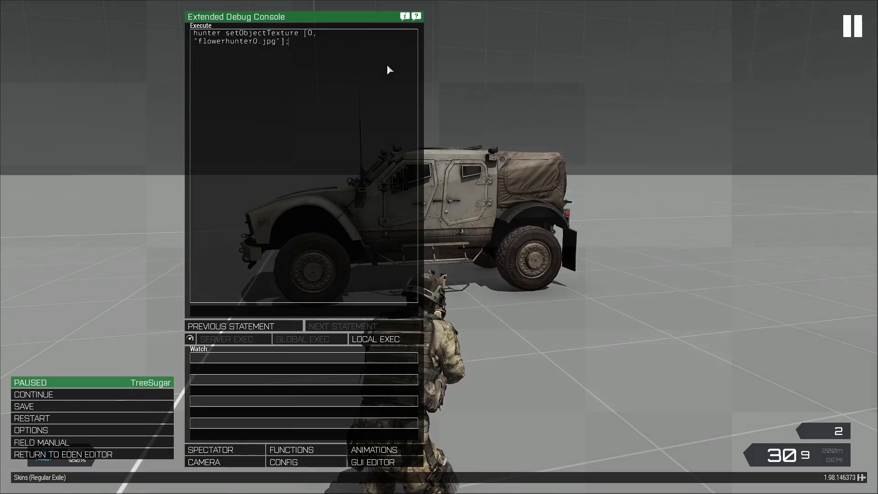
pyautogui.press('Return')
pyautogui.press('Escape')
# Walk around the Hunter in third-person view to examine the floral skin on both sides and the front
pyautogui.press('w')
pyautogui.press('w')
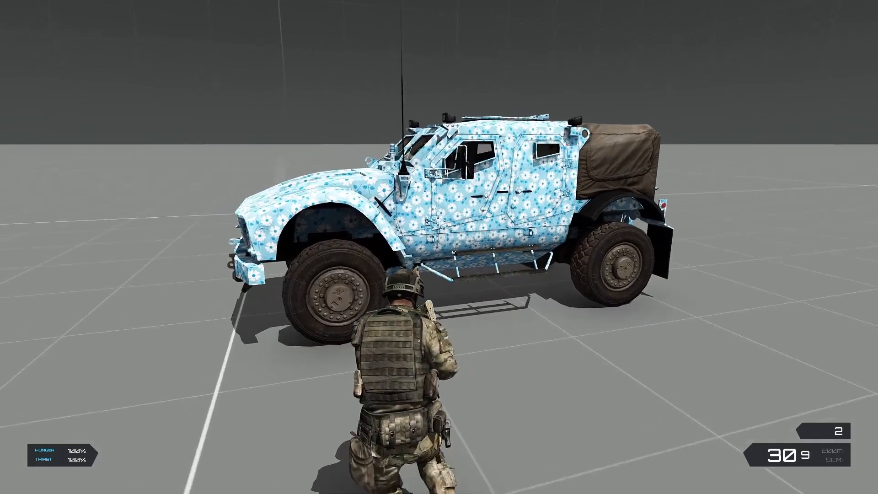
pyautogui.press('a')
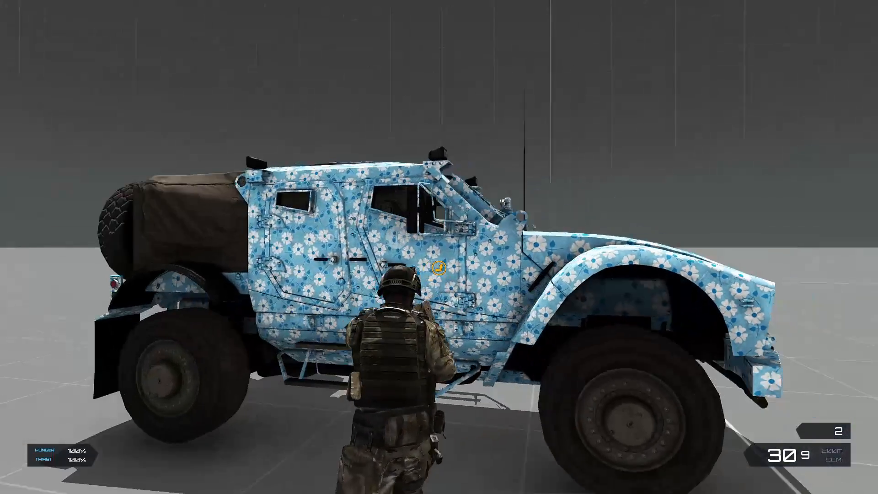
pyautogui.press('d')
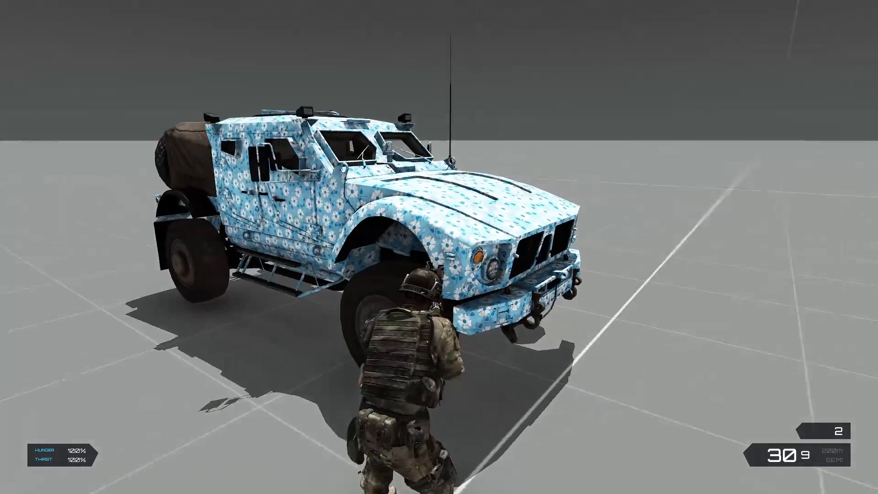
# Switch to first-person view and circle the Hunter to examine the skin up close on its doors, fenders, rear and bumper
pyautogui.press('KP_Enter')
pyautogui.press('s')
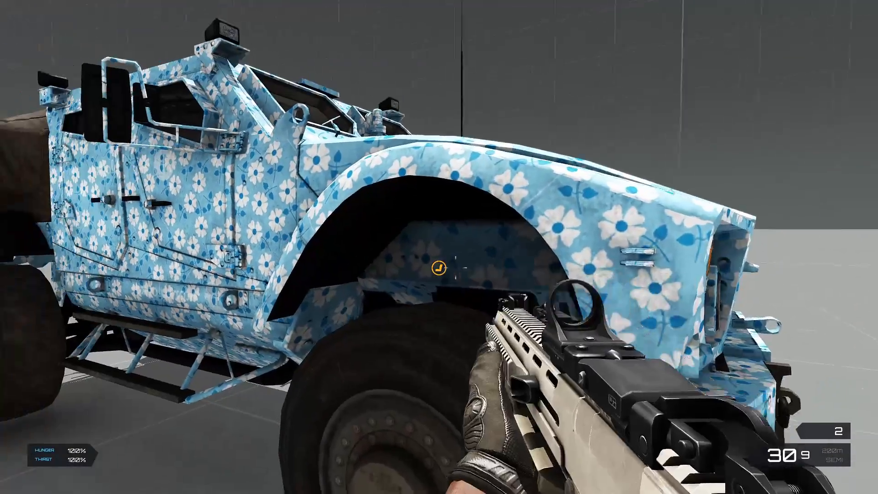
pyautogui.press('a')
pyautogui.press('a')
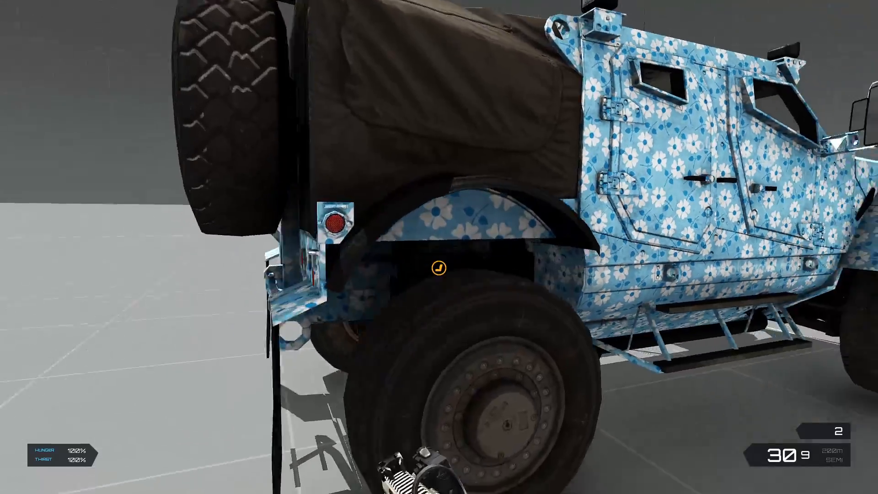
pyautogui.press('a')
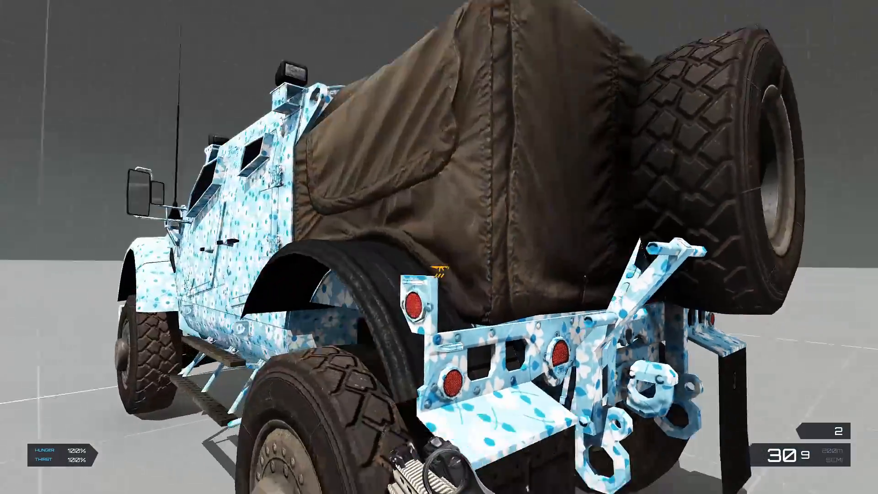
pyautogui.press('w')
pyautogui.press('d')
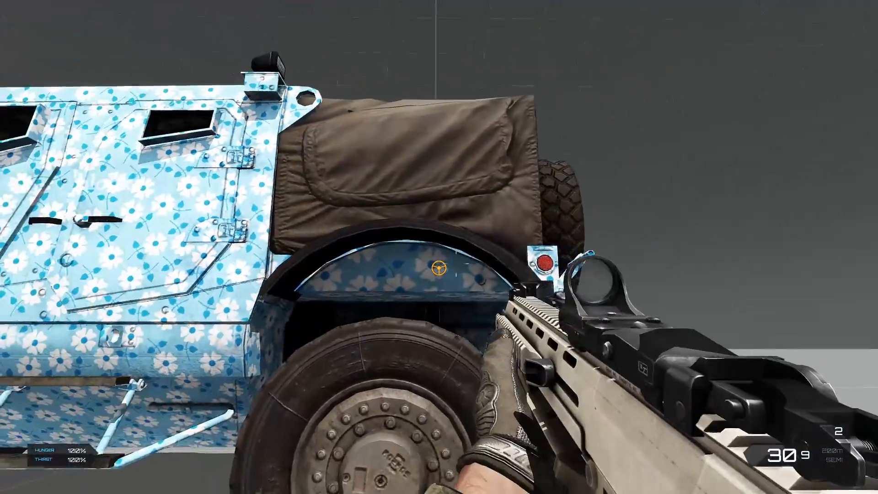
pyautogui.press('a')
pyautogui.press('a')
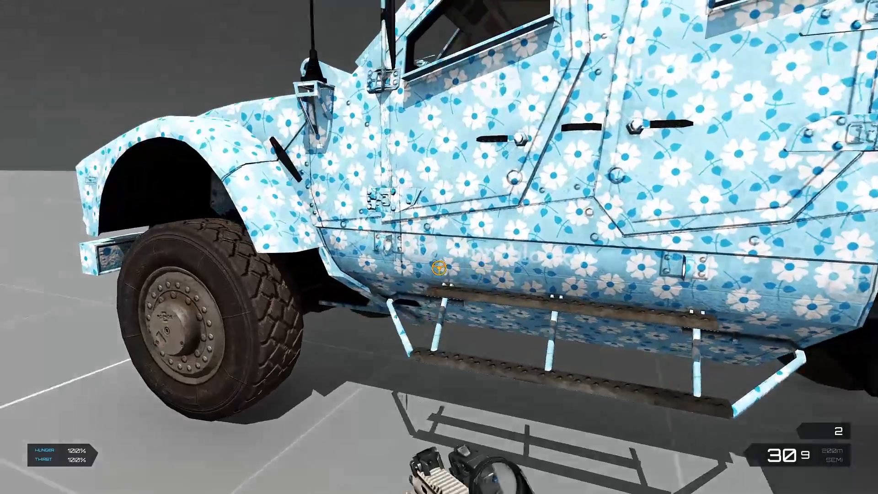
pyautogui.press('a')
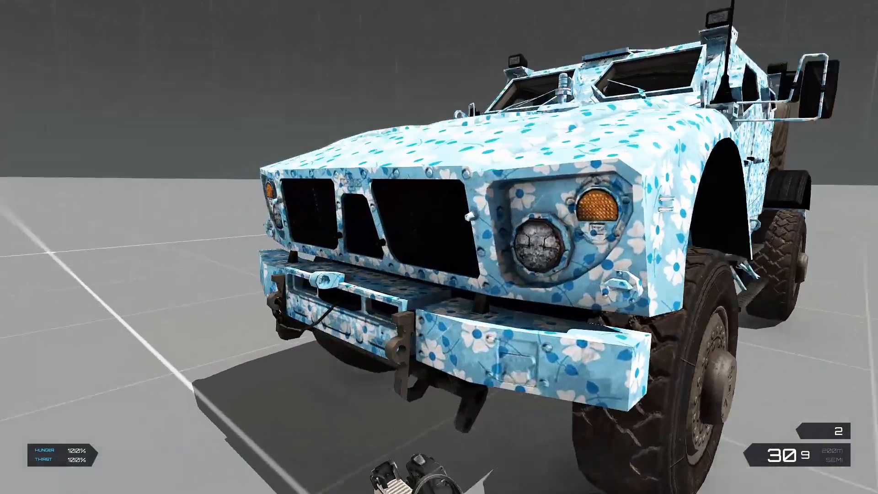
pyautogui.press('a')
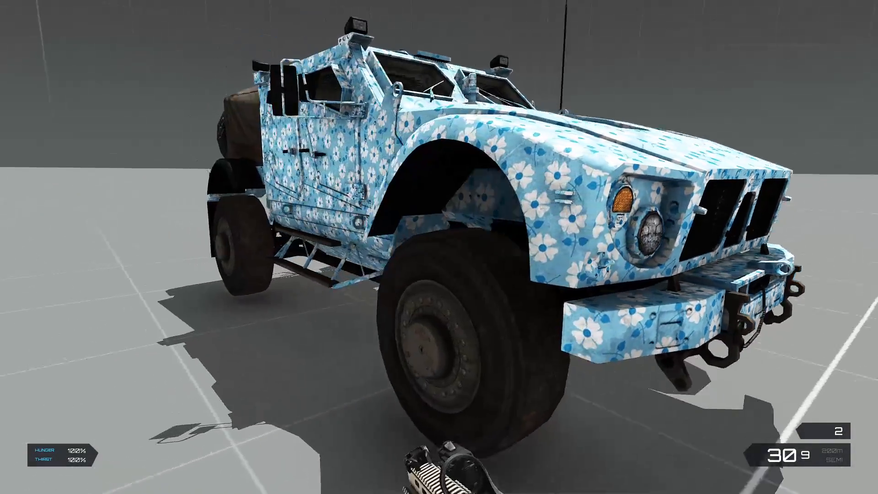
pyautogui.press('a')
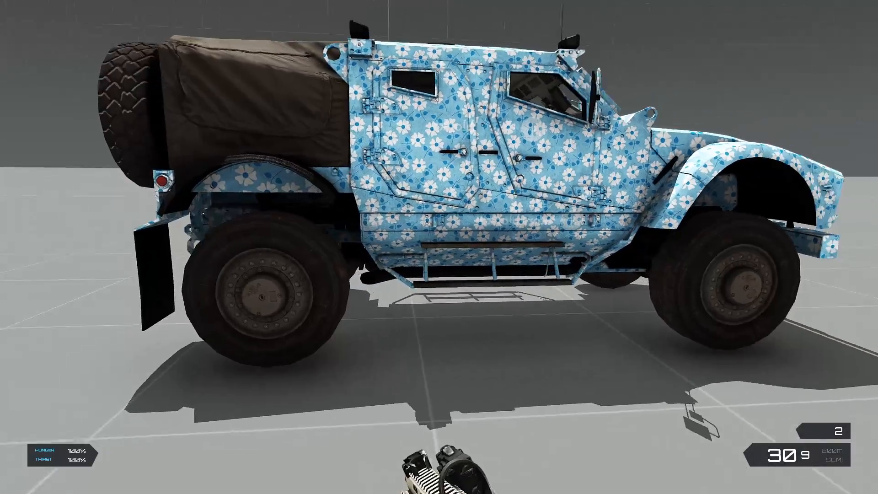
pyautogui.press('d')
# Return to third-person view and examine the driver's side of the Hunter, including the rear cargo cover
pyautogui.press('a')
pyautogui.press('a')
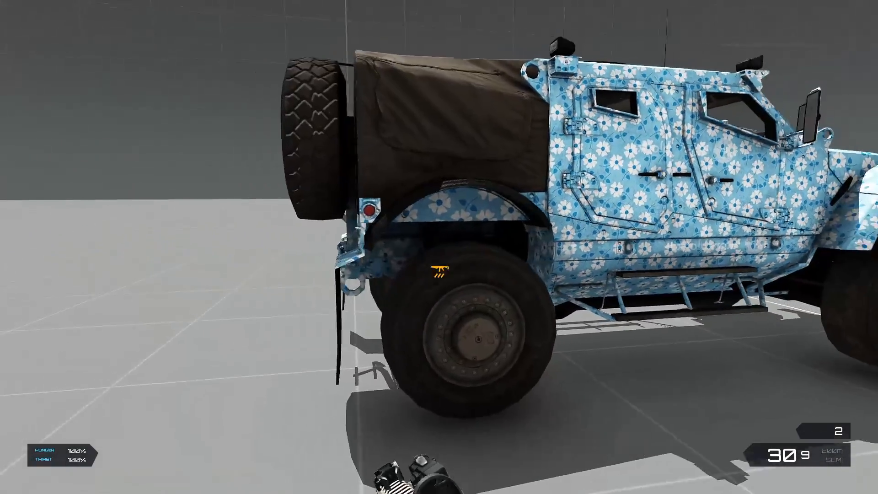
pyautogui.press('KP_Enter')
pyautogui.press('a')
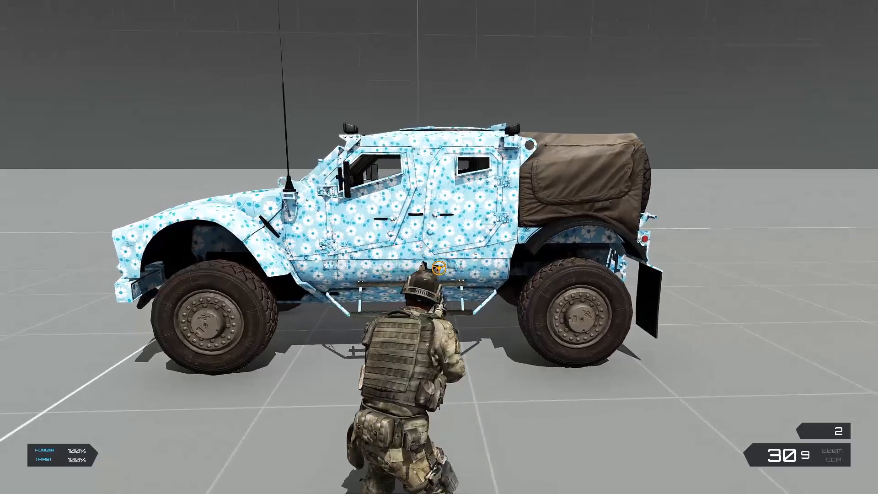
pyautogui.press('d')
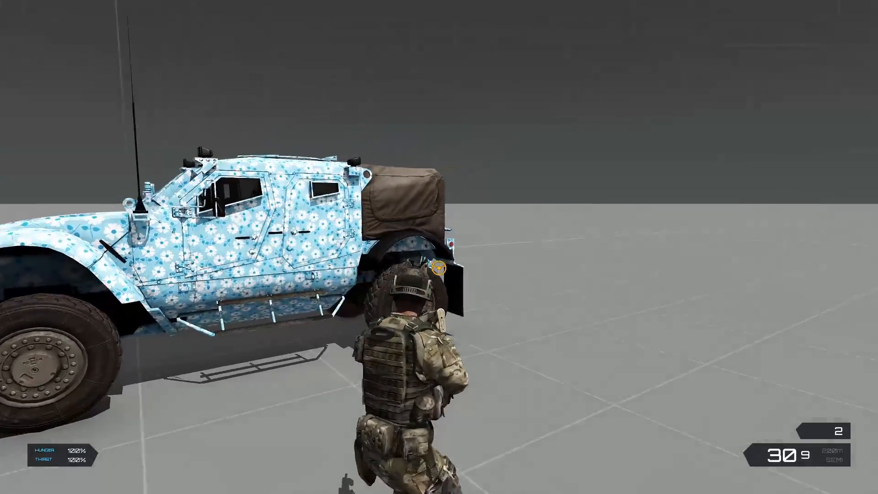
pyautogui.press('a')
pyautogui.press('a')
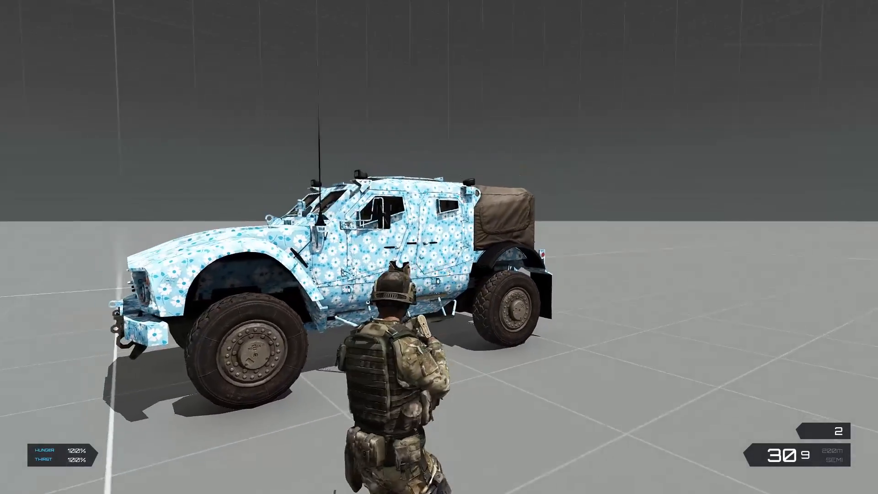
pyautogui.press('d')
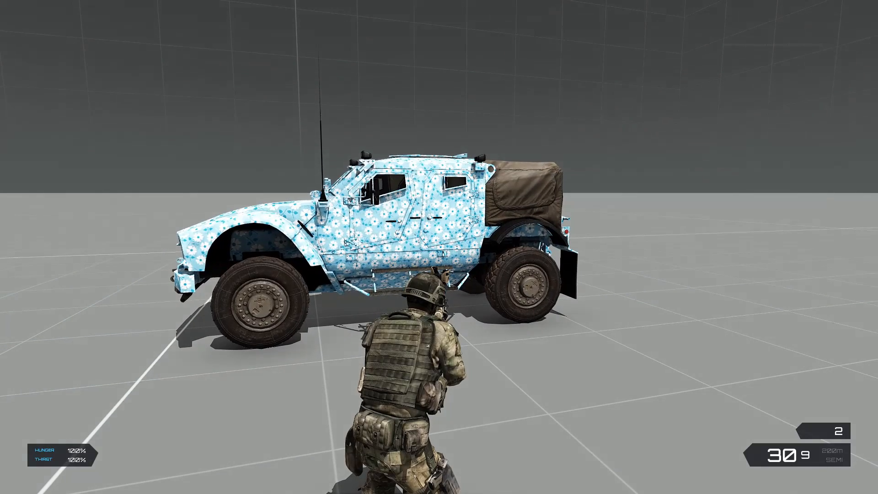
# Pause the game, execute hunter setObjectTexture [1, "flowerhunter1.jpg"]; locally in the debug console, and resume play
pyautogui.press('Escape')
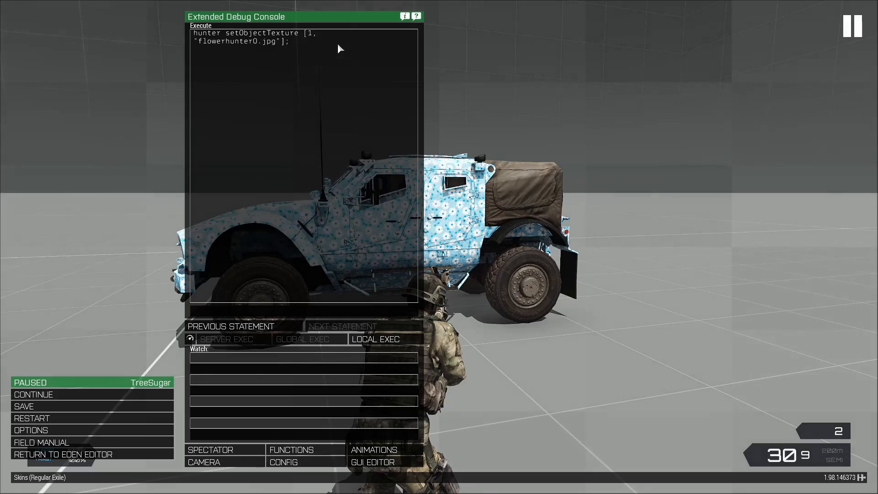
pyautogui.press('BackSpace')
pyautogui.write('1')
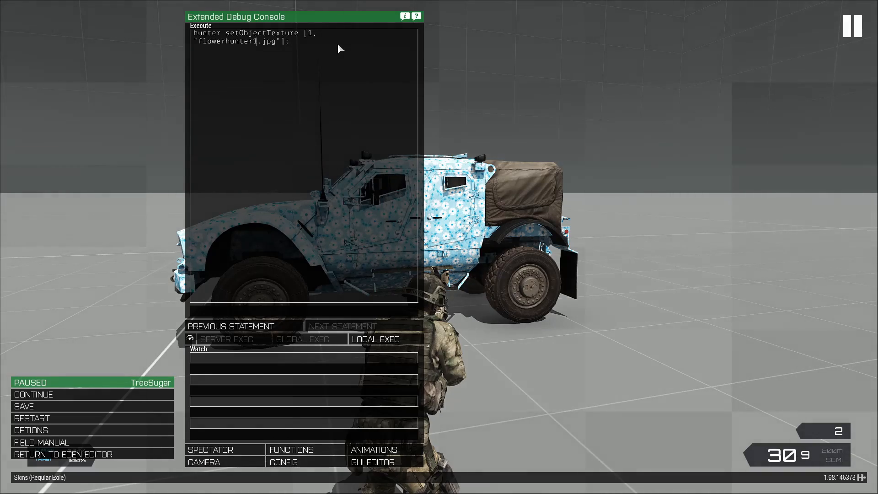
pyautogui.press('Escape')
# Walk around the rear of the Hunter to examine the retextured cargo cover and spare wheel, continuing along the passenger side
pyautogui.press('w')
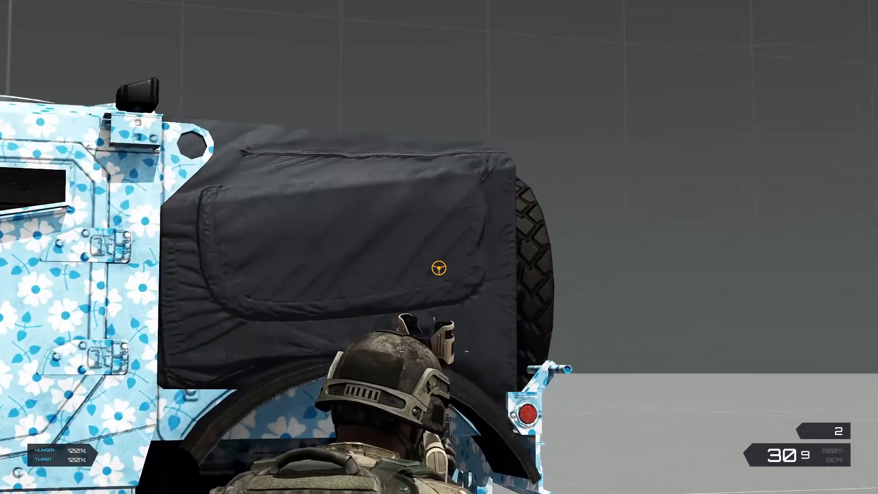
pyautogui.press('d')
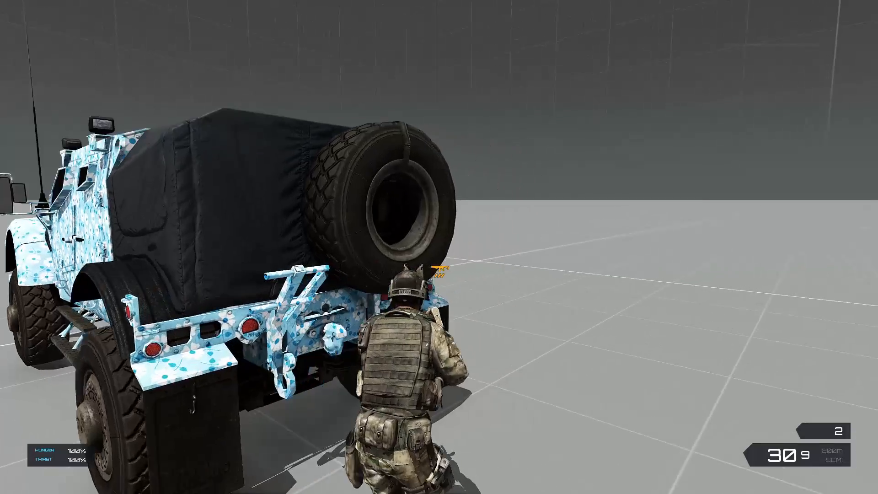
pyautogui.press('d')
pyautogui.press('s')
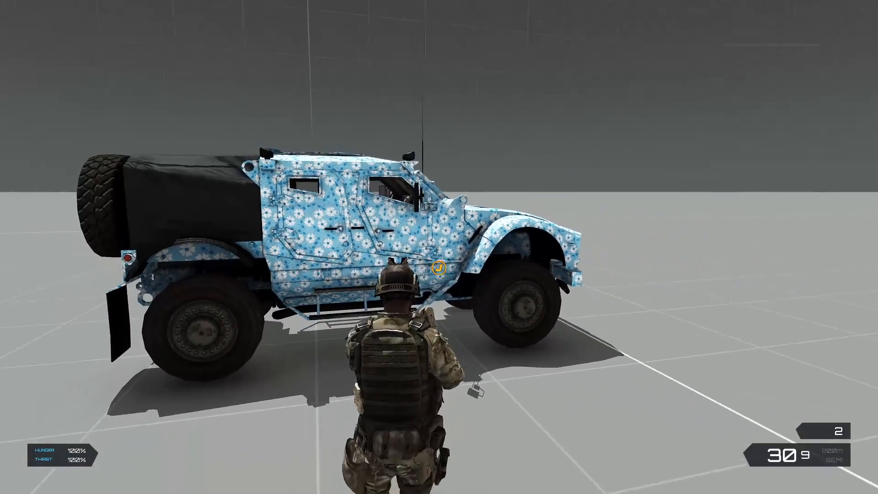
pyautogui.press('d')
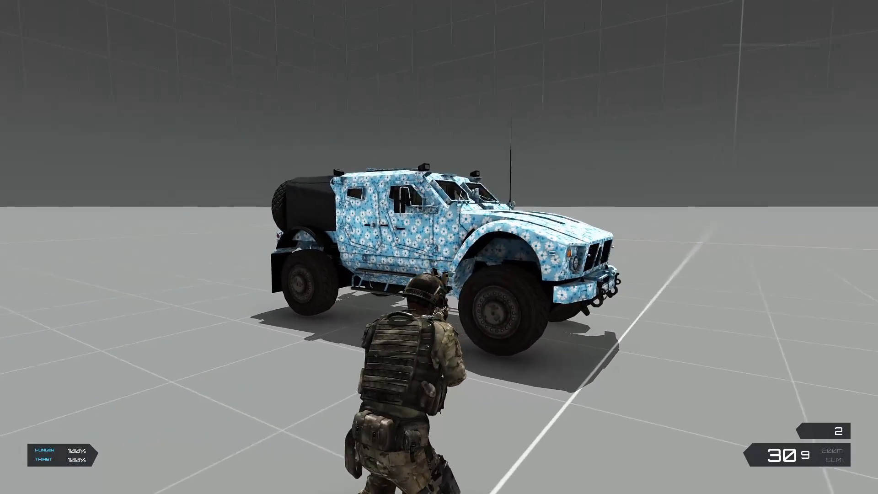
pyautogui.press('a')
# Circle the whole Hunter from the rear past the driver's side and front to examine how both skins look together
pyautogui.press('a')
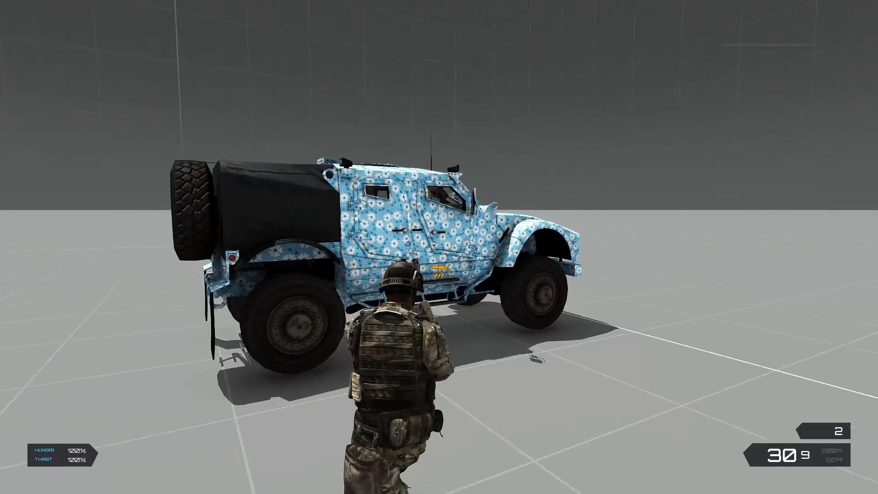
pyautogui.press('w')
pyautogui.press('a')
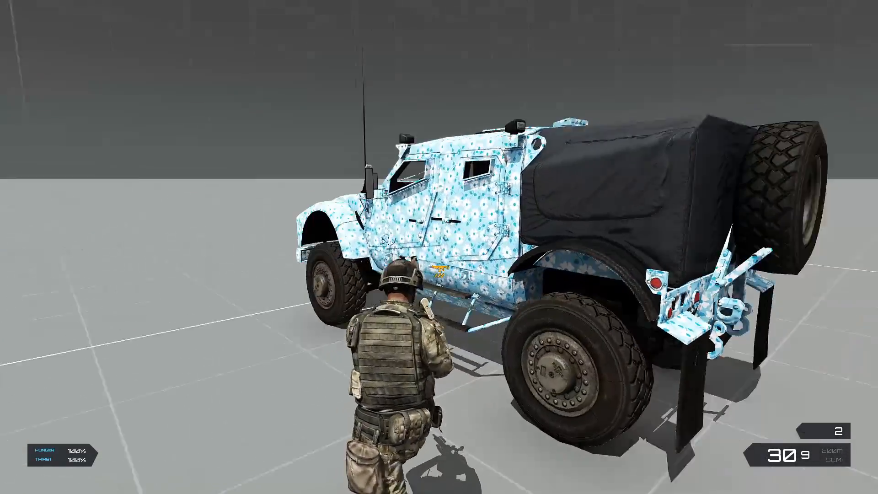
pyautogui.press('a')
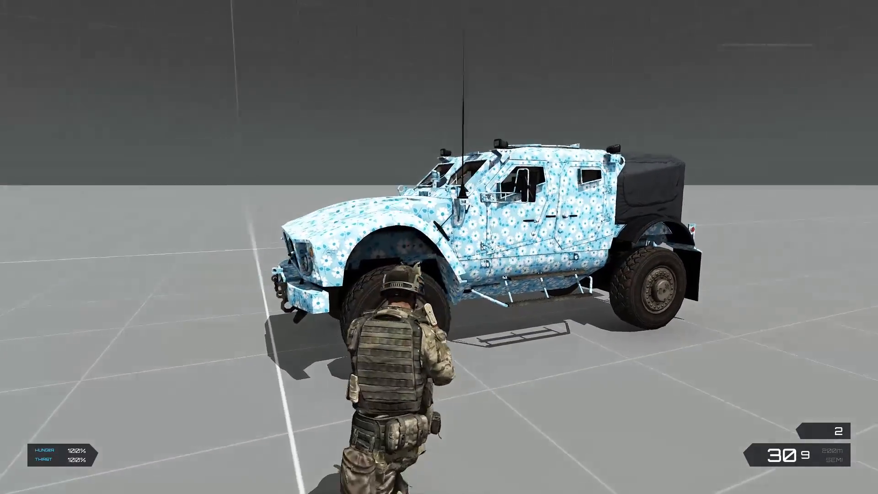
pyautogui.press('a')
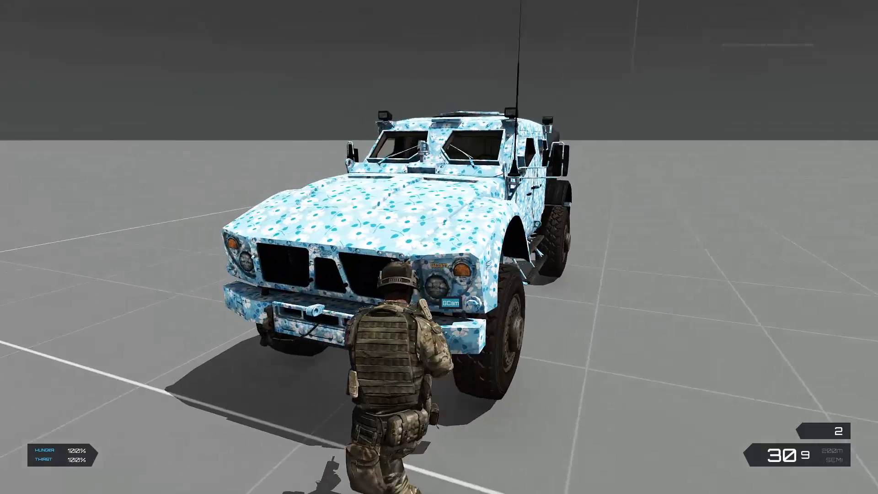
pyautogui.press('a')
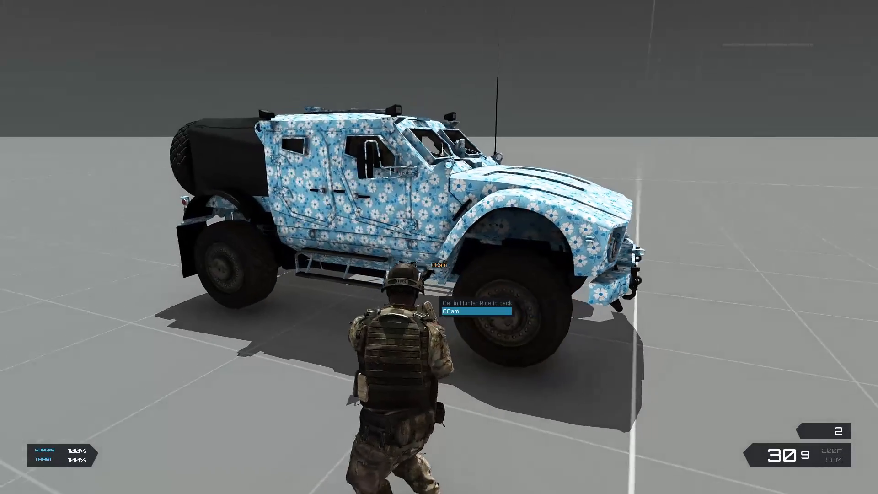
pyautogui.press('a')
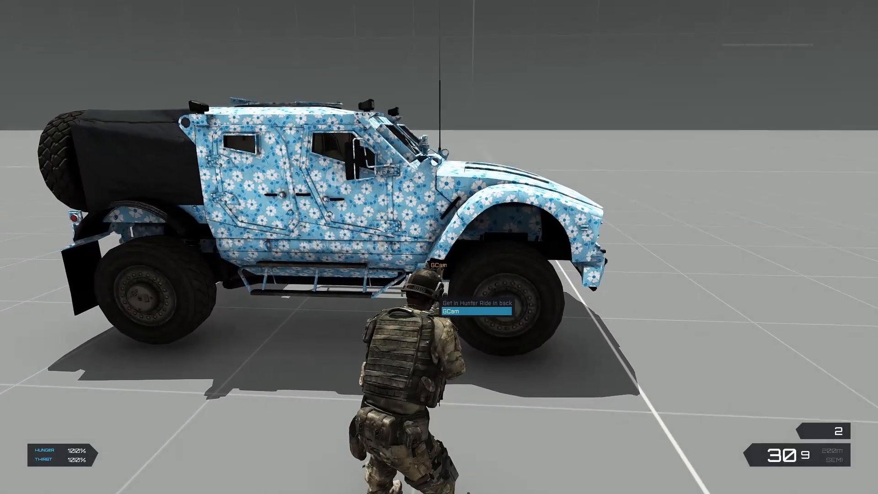
pyautogui.press('a')
pyautogui.press('Escape')
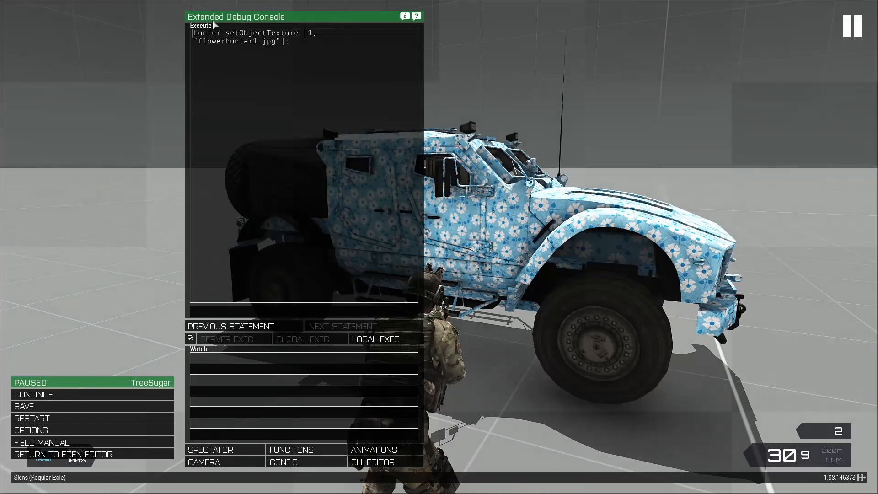
pyautogui.press('Escape')
pyautogui.press('a')
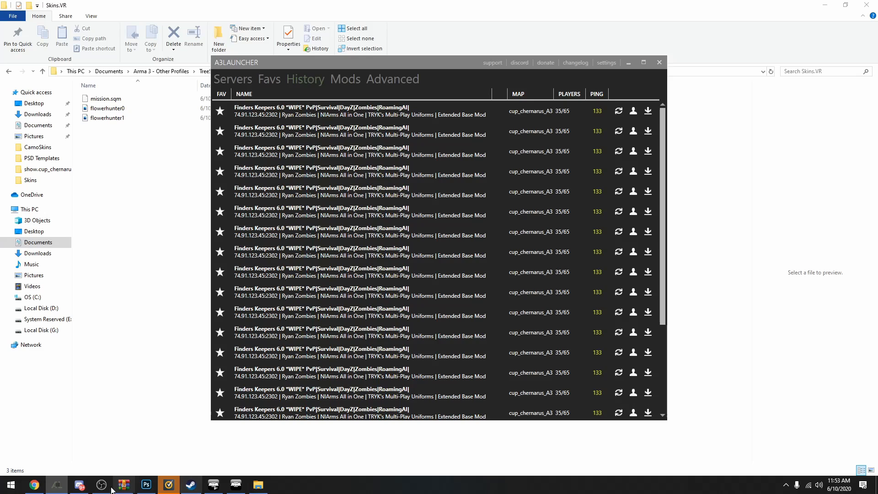
# Switch to Photoshop, bring up the Hunter0.psd document and collapse its Filters group
pyautogui.click(152, 487)
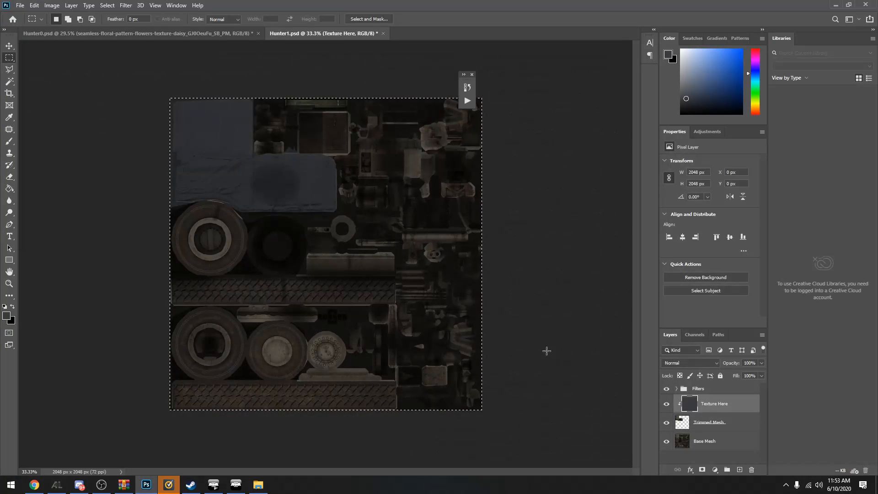
pyautogui.click(235, 35)
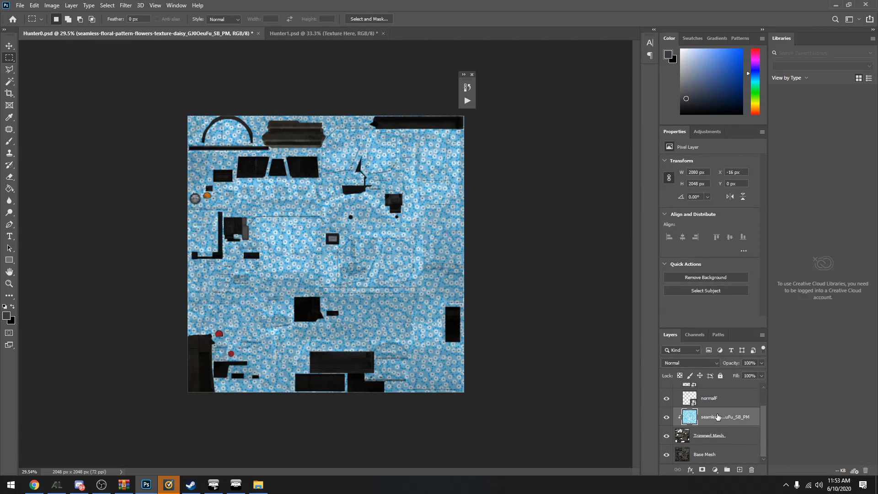
pyautogui.click(677, 388)
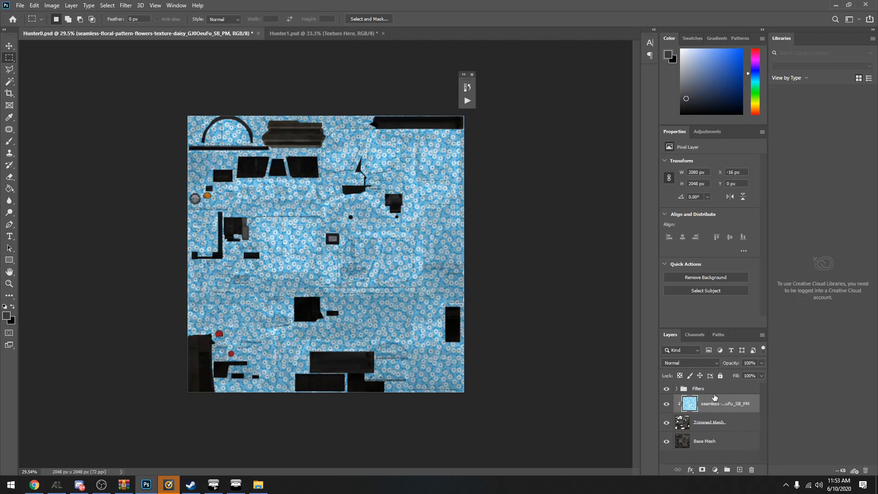
# Add a Brightness/Contrast adjustment above the floral pattern layer, clip it to the layers below, and set brightness to -67
pyautogui.click(714, 470)
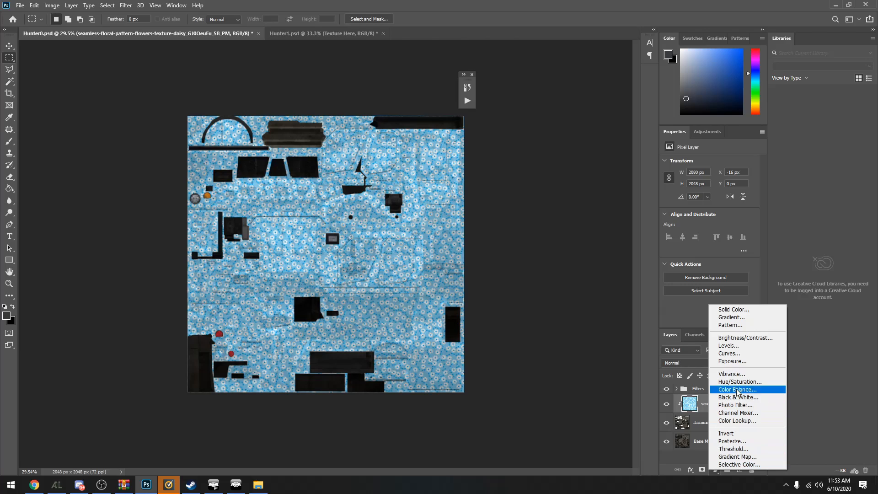
pyautogui.click(737, 338)
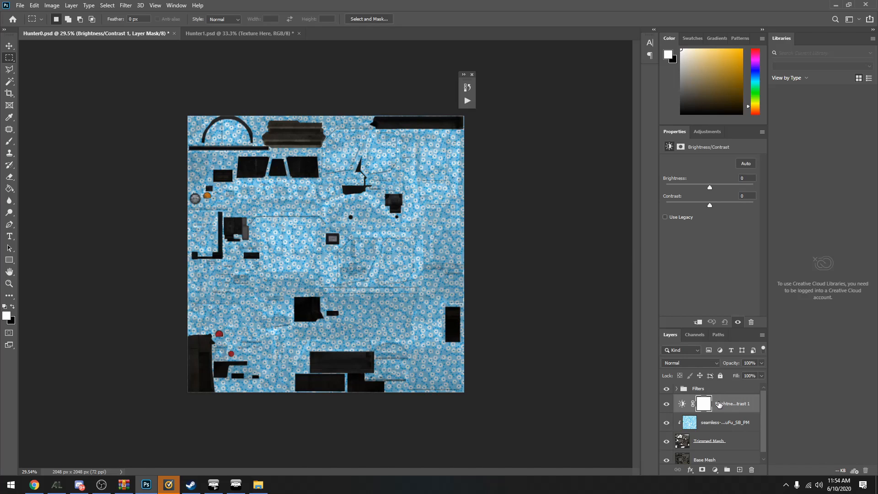
pyautogui.rightClick(719, 405)
pyautogui.click(784, 190)
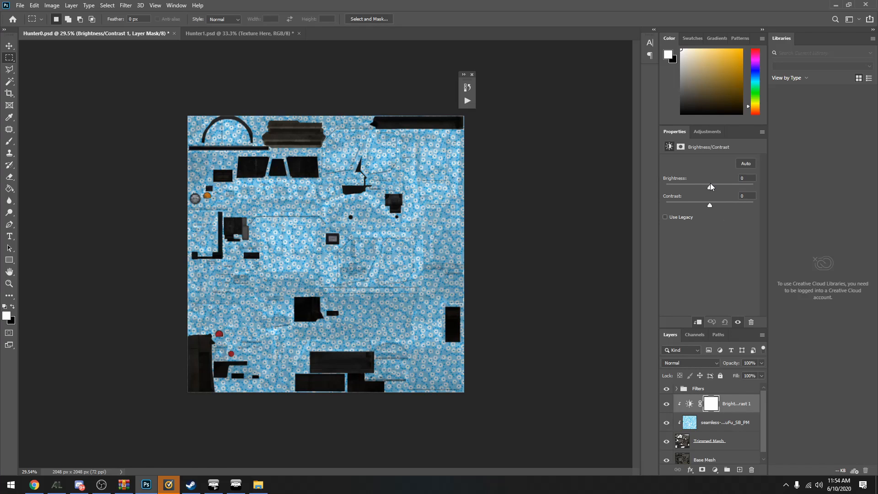
pyautogui.moveTo(710, 188); pyautogui.dragTo(690, 210)
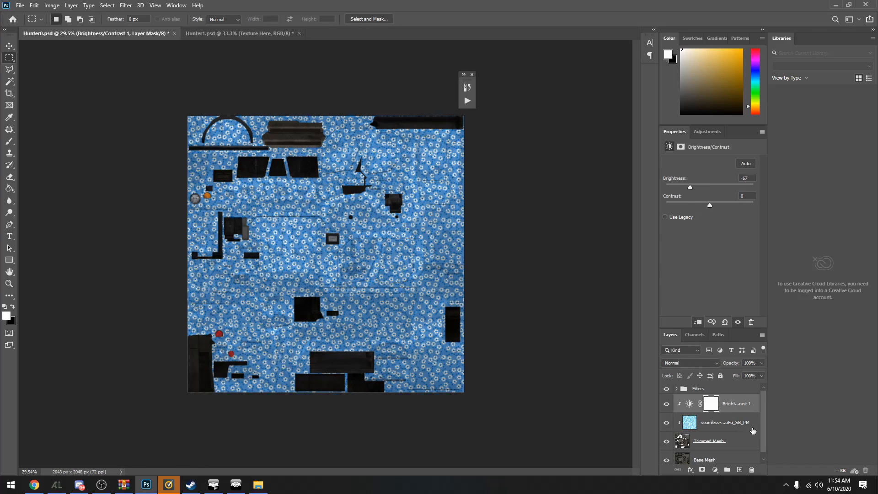
# Hide the floral pattern layer in Hunter0.psd, leaving the brightness adjustment and mesh layers visible
pyautogui.scroll(-1, 752, 430)
pyautogui.scroll(1, 708, 414)
pyautogui.scroll(-1, 708, 411)
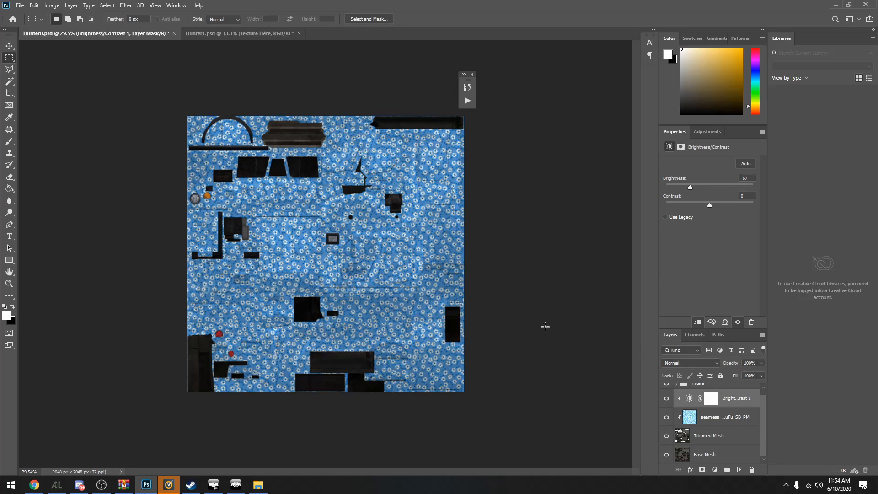
pyautogui.click(667, 418)
pyautogui.click(667, 418)
pyautogui.click(668, 418)
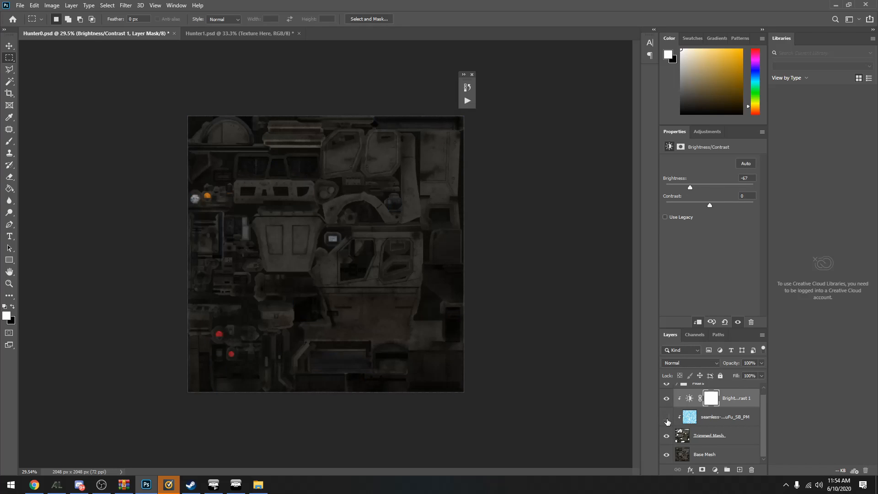
# Examine the bare mesh texture up close around the side doors, hood, grille and wheel arch
pyautogui.scroll(7, 395, 211)
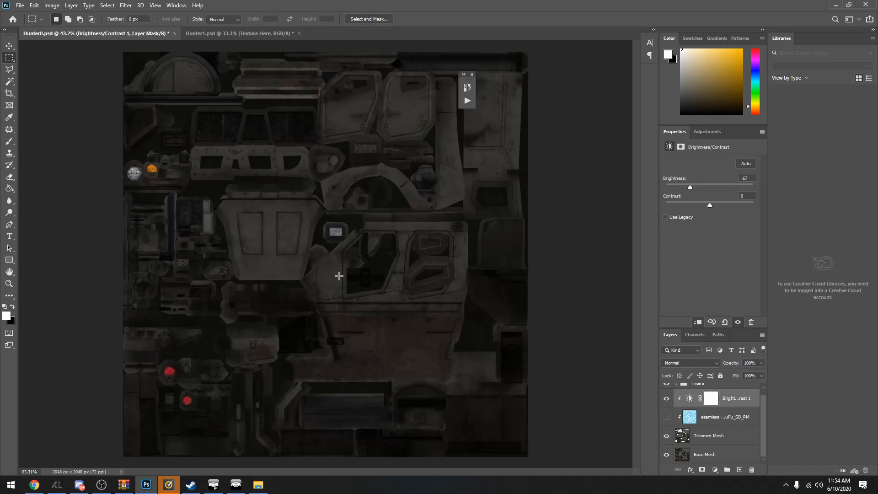
pyautogui.scroll(-4, 496, 259)
pyautogui.scroll(4, 474, 148)
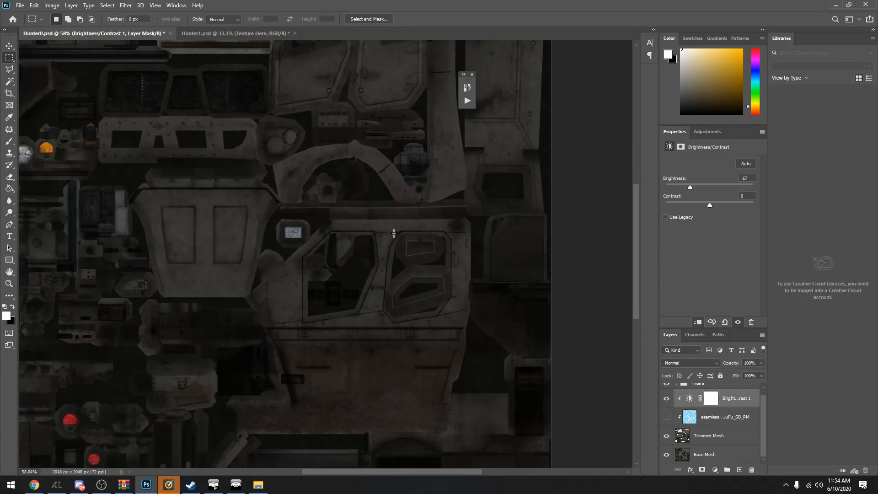
pyautogui.scroll(4, 416, 252)
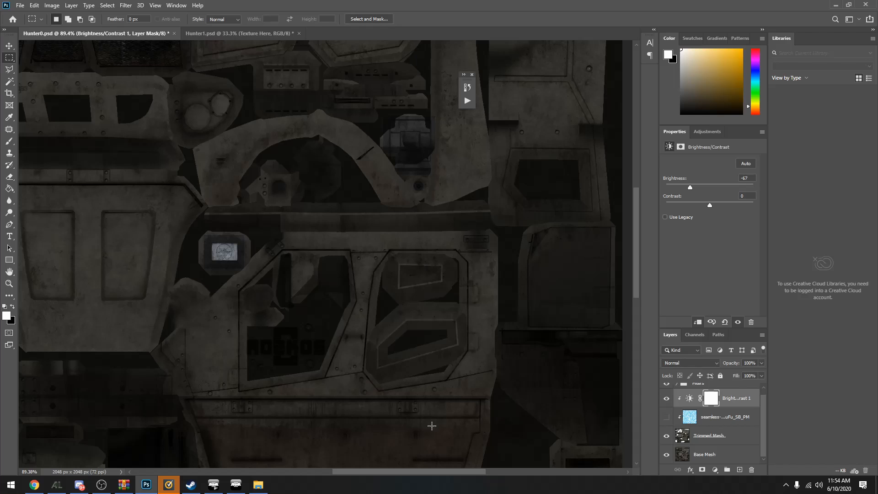
pyautogui.moveTo(384, 474); pyautogui.dragTo(349, 474)
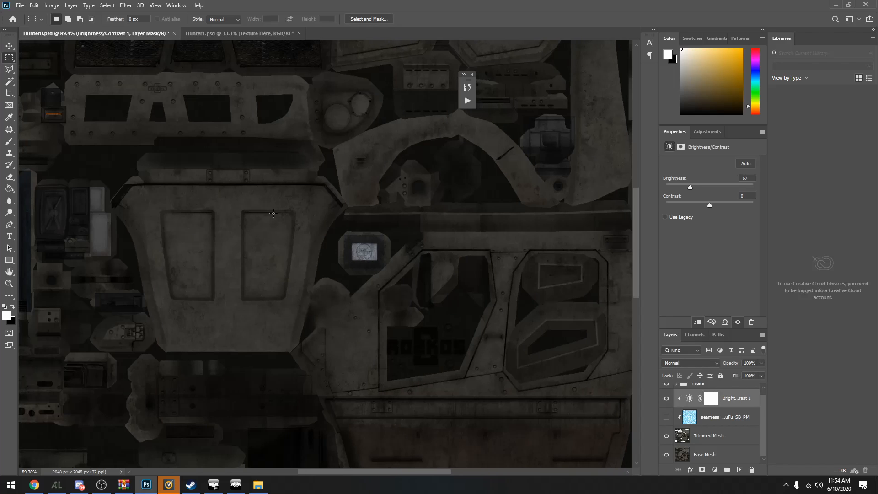
pyautogui.scroll(3, 311, 217)
pyautogui.scroll(2, 375, 275)
pyautogui.scroll(2, 488, 244)
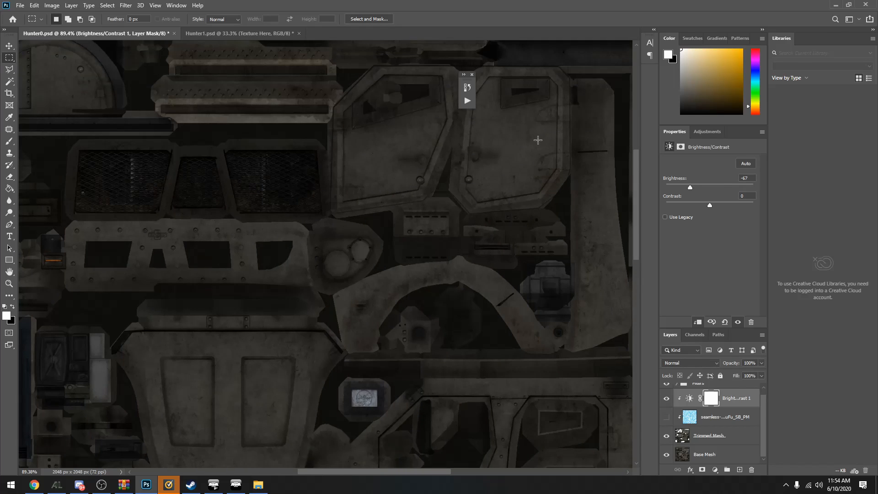
pyautogui.scroll(-3, 509, 274)
pyautogui.scroll(2, 376, 221)
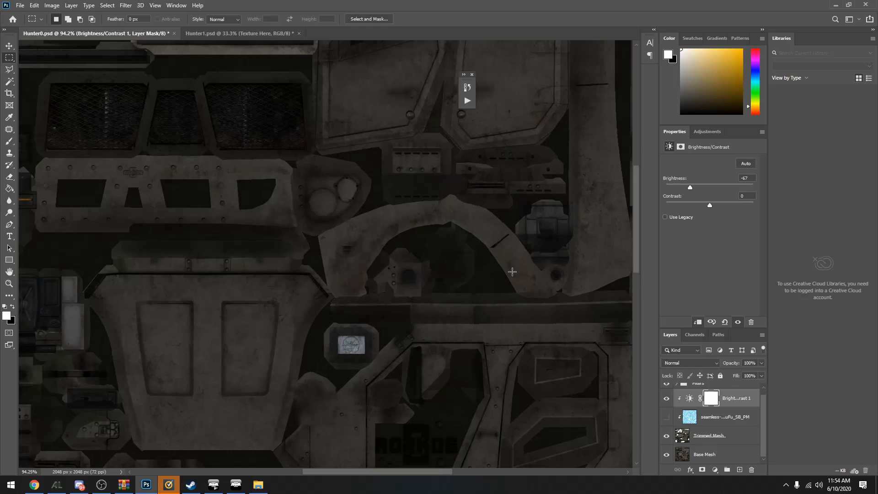
# Examine the lower body panels, light parts and remaining areas of the mesh, ending on the full texture
pyautogui.scroll(-3, 446, 271)
pyautogui.scroll(-1, 420, 339)
pyautogui.scroll(2, 168, 415)
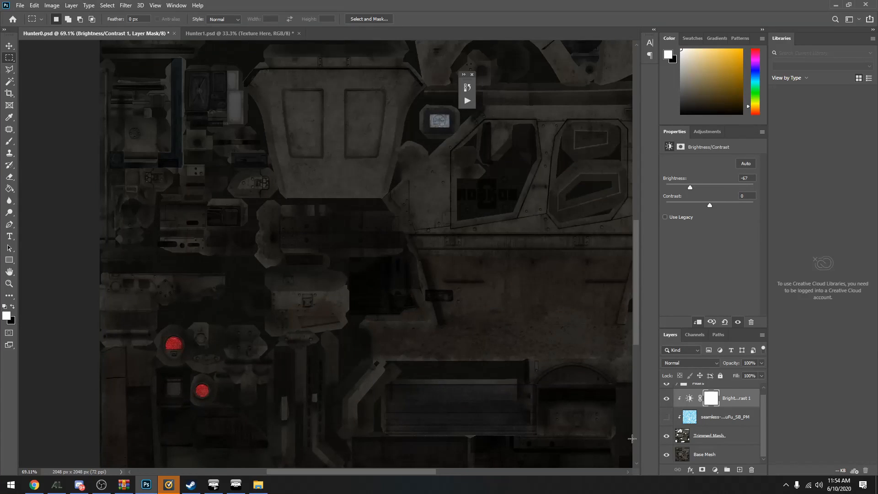
pyautogui.scroll(1, 566, 423)
pyautogui.scroll(-2, 554, 415)
pyautogui.scroll(-2, 386, 317)
pyautogui.scroll(2, 221, 146)
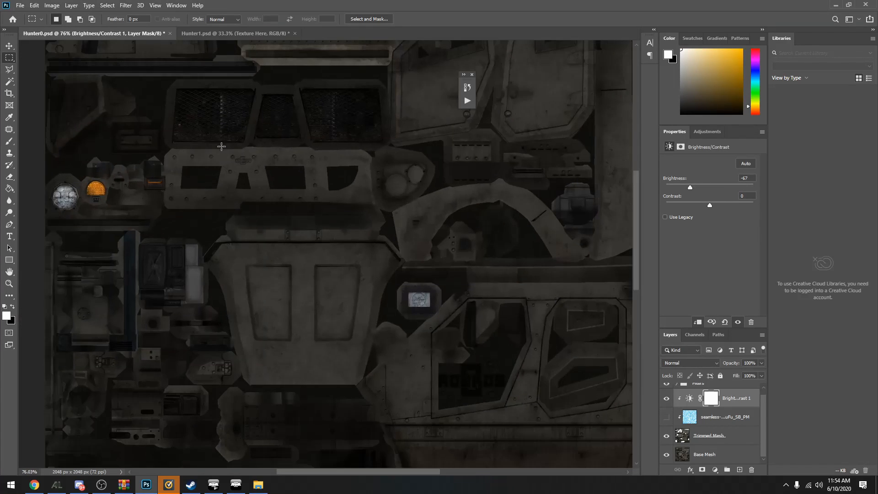
pyautogui.scroll(4, 93, 288)
pyautogui.scroll(-5, 584, 204)
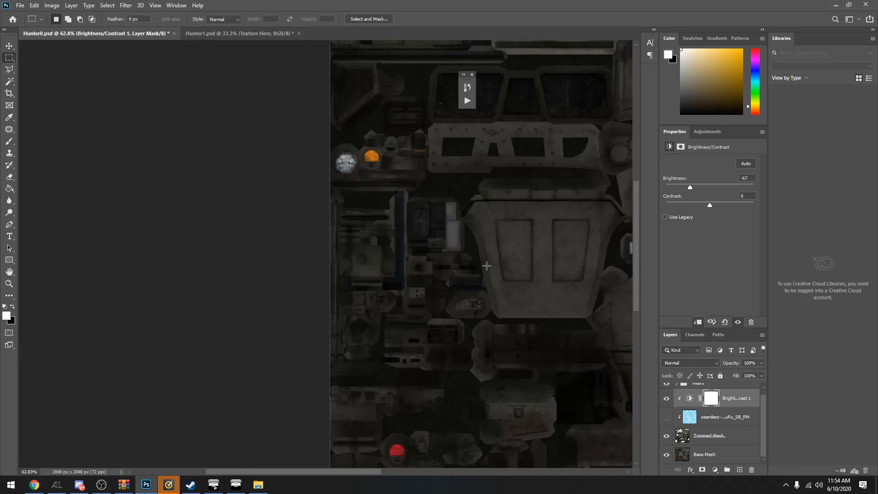
pyautogui.scroll(-3, 486, 266)
pyautogui.scroll(1, 304, 292)
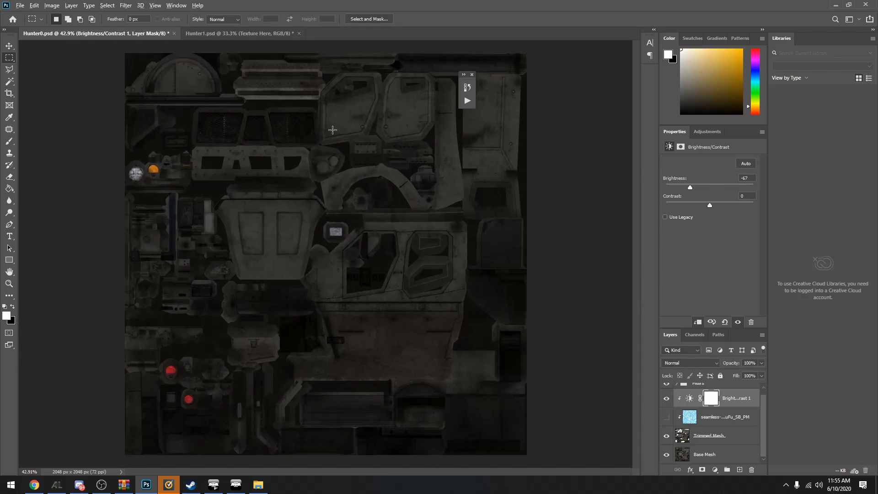
# Add a text layer reading "TreeSugar" across the hood panel of the Hunter0.psd texture
pyautogui.scroll(2, 423, 230)
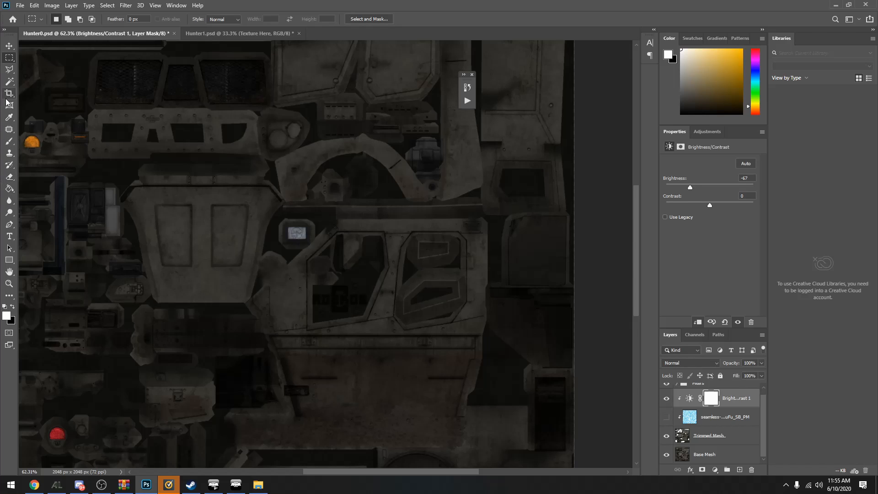
pyautogui.click(9, 236)
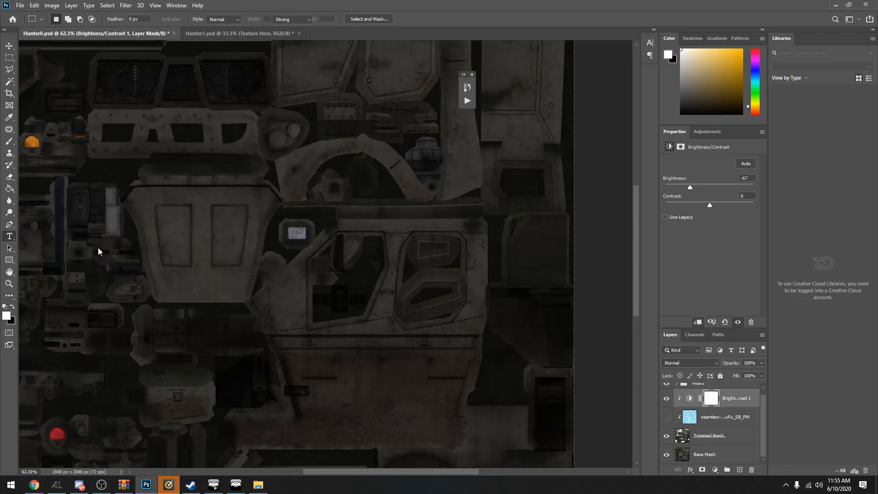
pyautogui.click(176, 227)
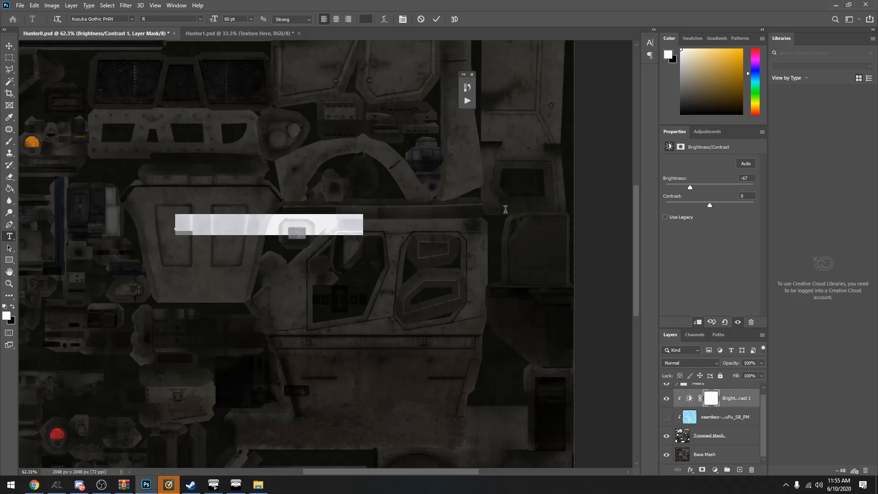
pyautogui.write('Texture Here')
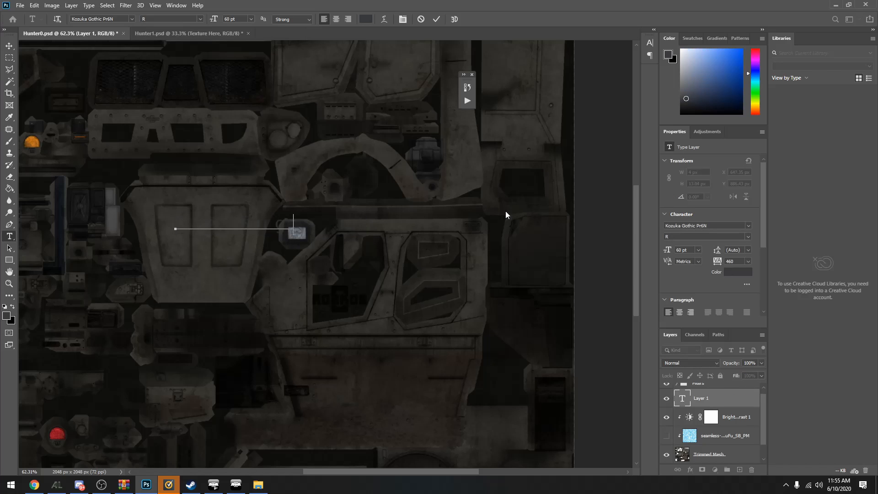
# Set the color of the whole TreeSugar text to black (000000) and its font to Snap ITC
pyautogui.press('ctrl')
pyautogui.hotkey('ctrl', 'a')
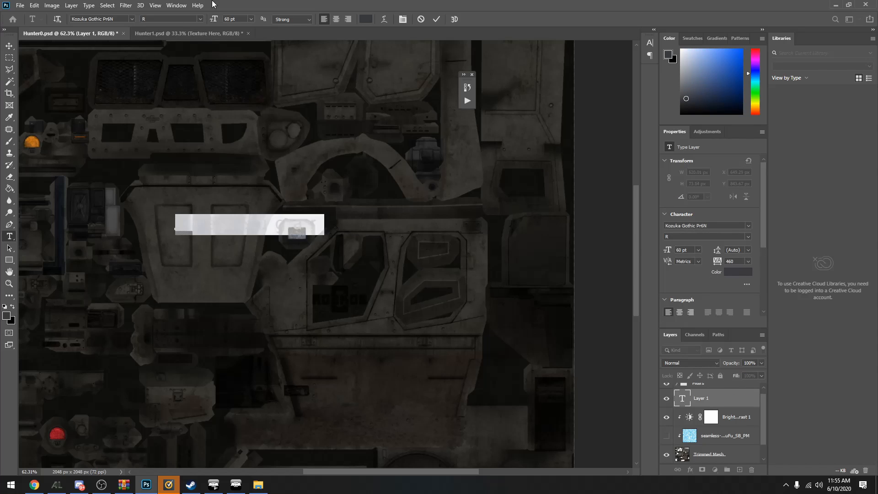
pyautogui.click(365, 20)
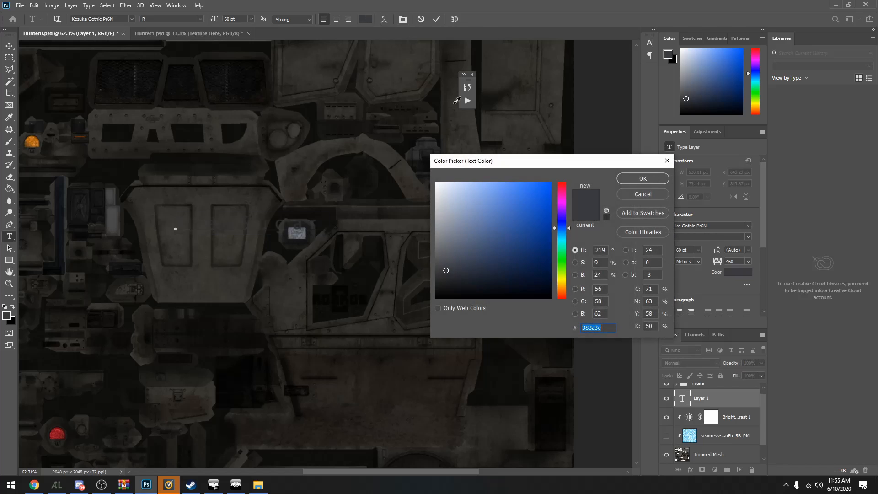
pyautogui.moveTo(522, 214)
pyautogui.mouseDown()
pyautogui.moveTo(527, 197)
pyautogui.moveTo(563, 189)
pyautogui.moveTo(565, 243)
pyautogui.moveTo(563, 214)
pyautogui.mouseUp()
pyautogui.click(522, 202)
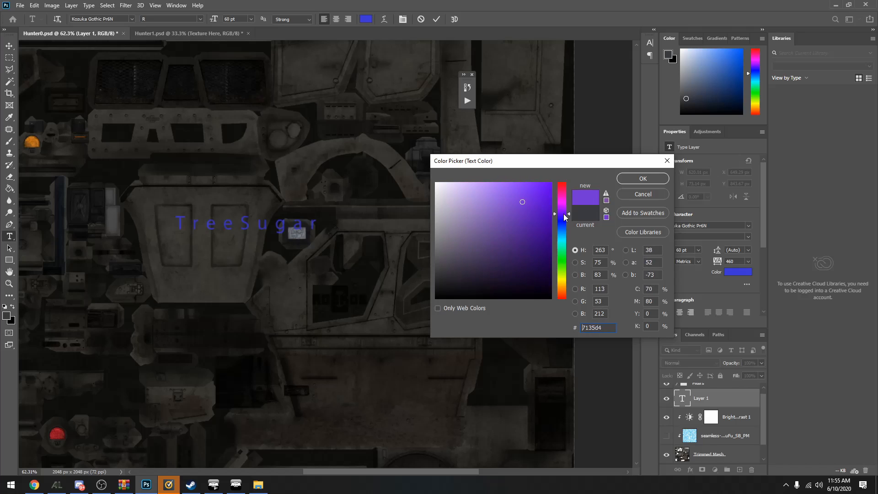
pyautogui.moveTo(494, 229)
pyautogui.mouseDown()
pyautogui.moveTo(537, 278)
pyautogui.moveTo(544, 306)
pyautogui.moveTo(543, 287)
pyautogui.moveTo(544, 297)
pyautogui.mouseUp()
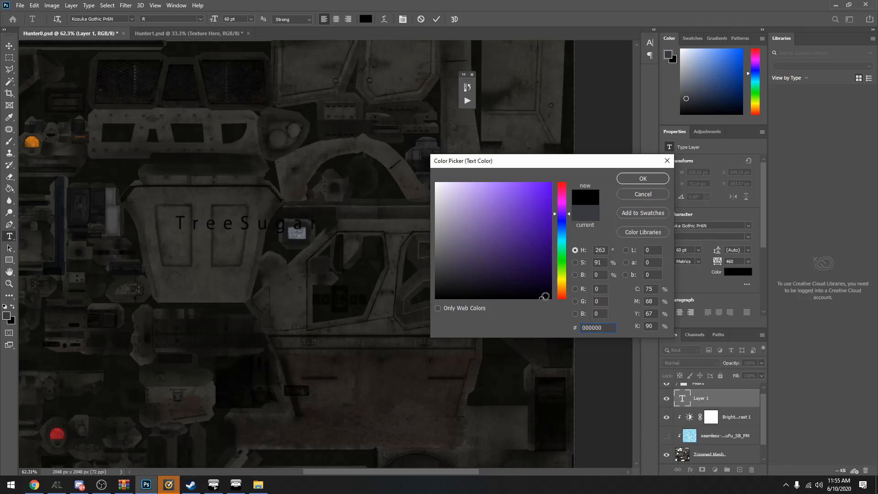
pyautogui.click(642, 179)
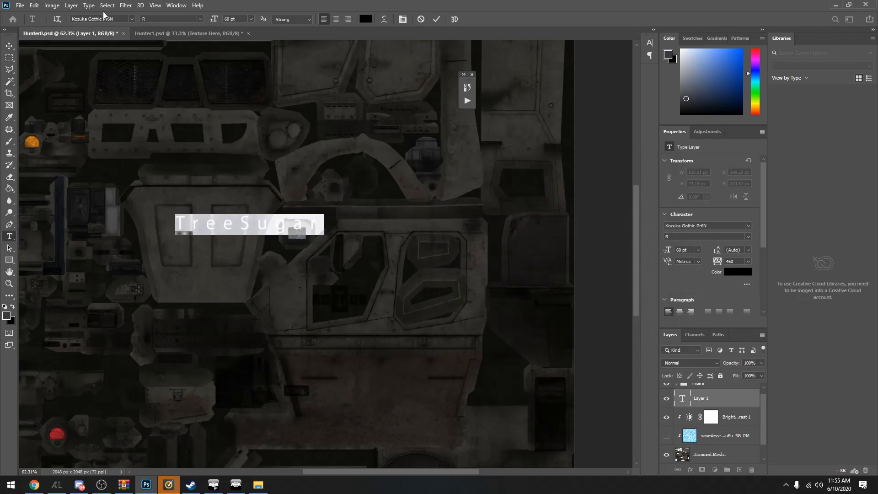
pyautogui.click(132, 20)
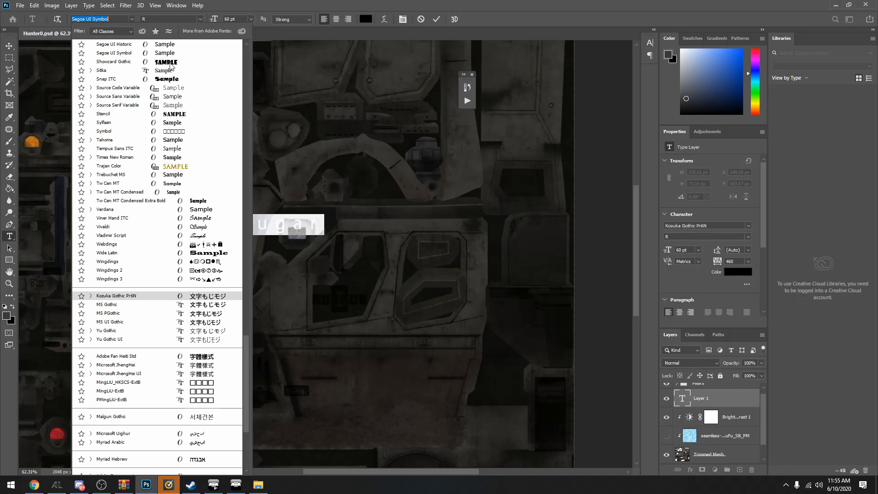
pyautogui.click(175, 79)
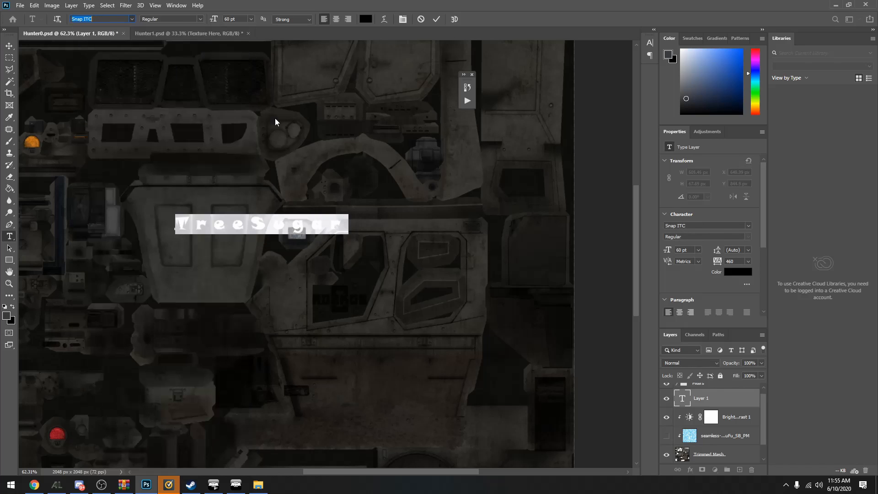
# Scale the TreeSugar text down to about 436 px wide so that it fits across the hood panel
pyautogui.click(15, 46)
pyautogui.hotkey('ctrl', 't')
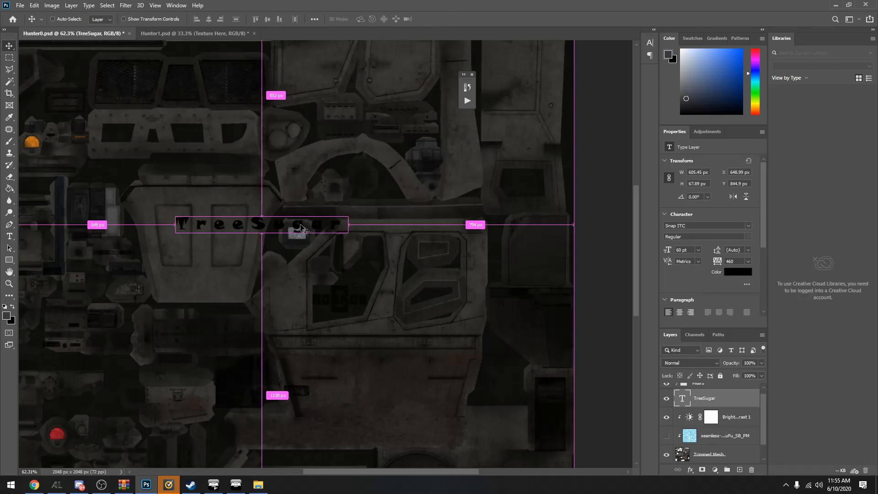
pyautogui.hotkey('ctrl', 'r')
pyautogui.moveTo(345, 234); pyautogui.dragTo(296, 237)
pyautogui.press('Return')
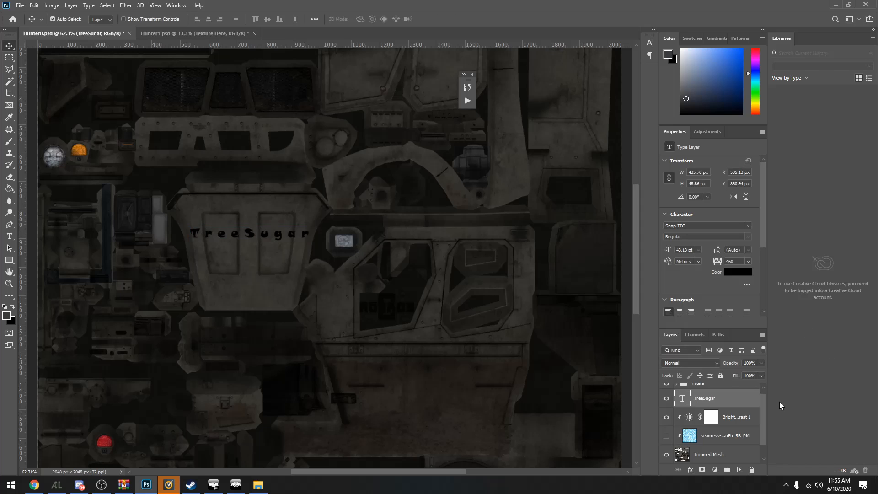
# Select the Filters group and make the floral pattern layer visible beneath the brightness adjustment
pyautogui.scroll(1, 717, 412)
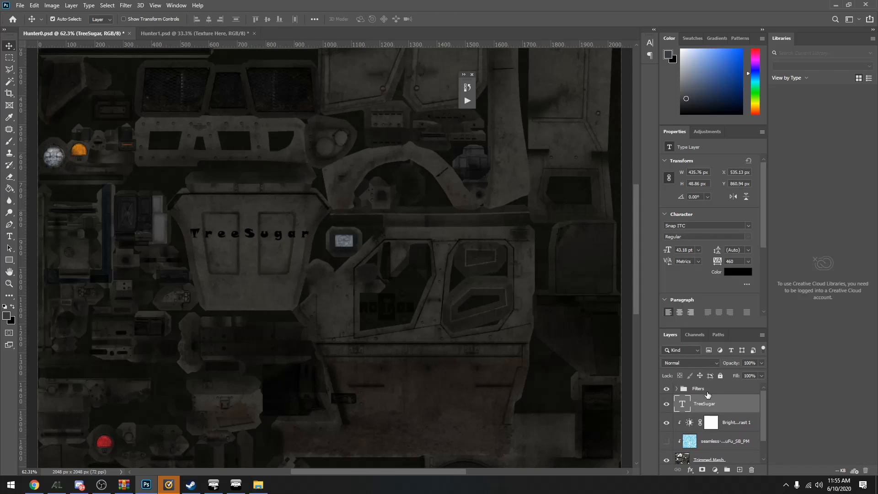
pyautogui.click(704, 389)
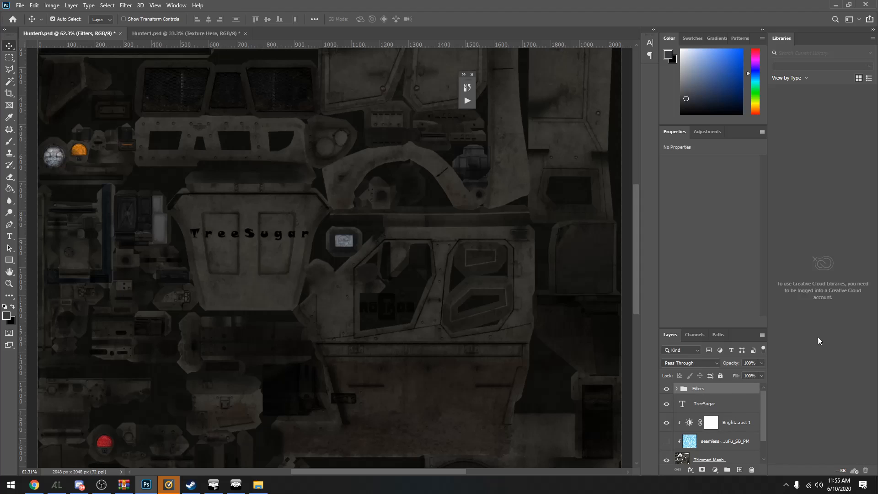
pyautogui.scroll(-2, 722, 417)
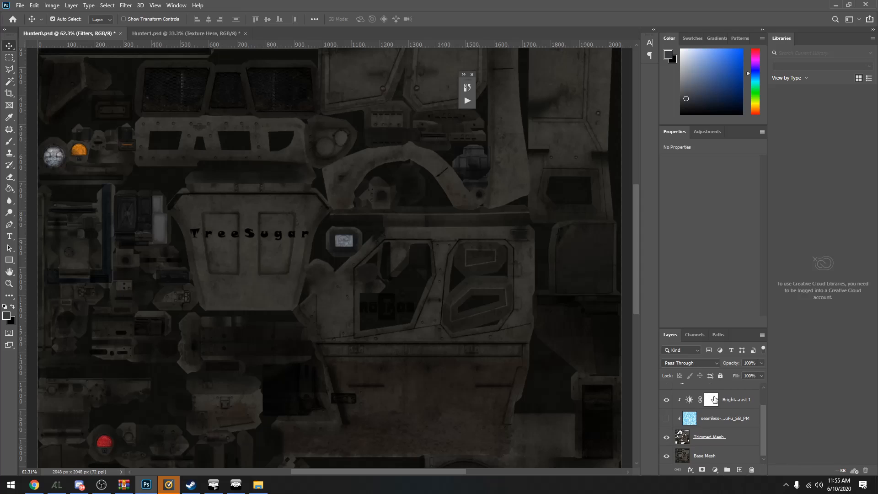
pyautogui.scroll(2, 714, 399)
pyautogui.click(666, 441)
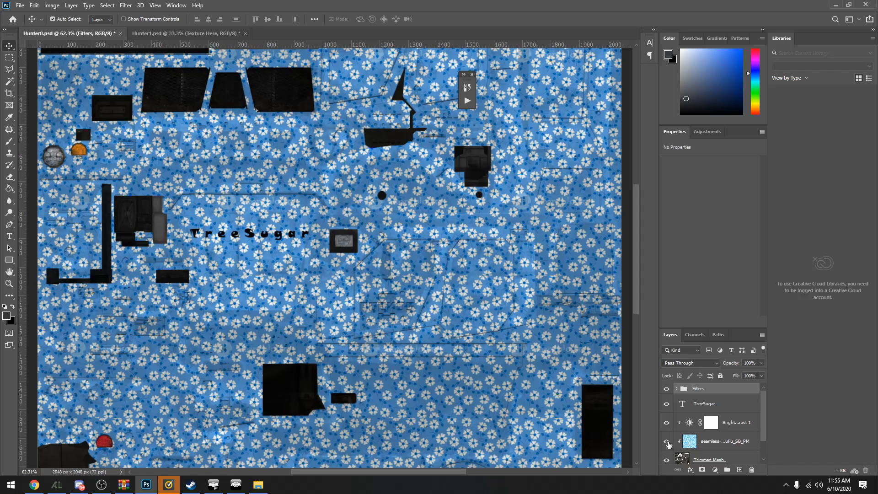
# Compare the full texture with the floral pattern layer hidden and shown, leaving the pattern visible
pyautogui.scroll(-3, 366, 214)
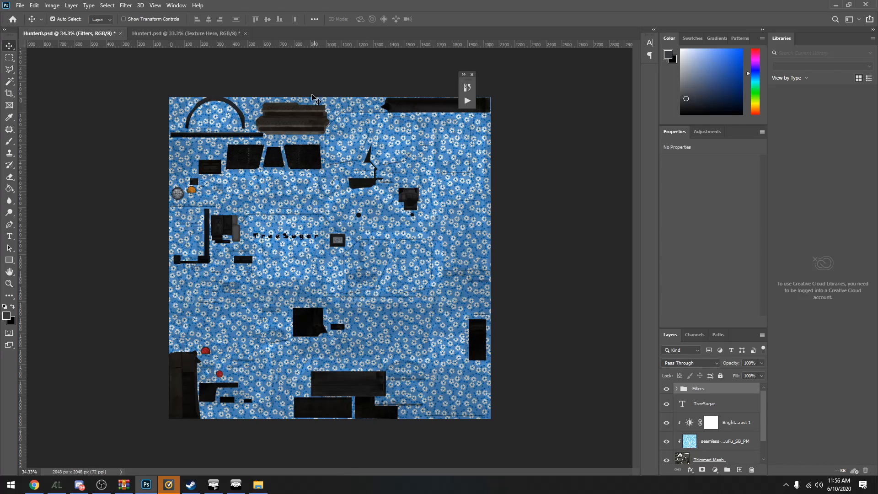
pyautogui.click(667, 441)
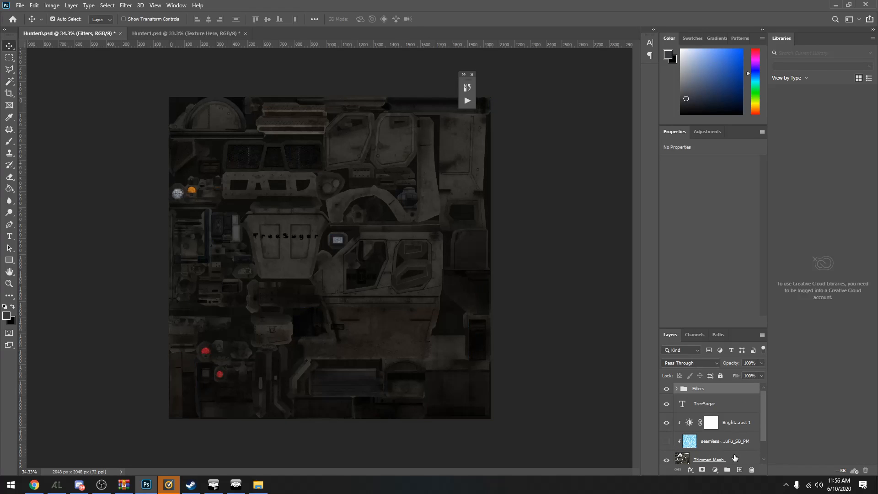
pyautogui.scroll(-1, 726, 445)
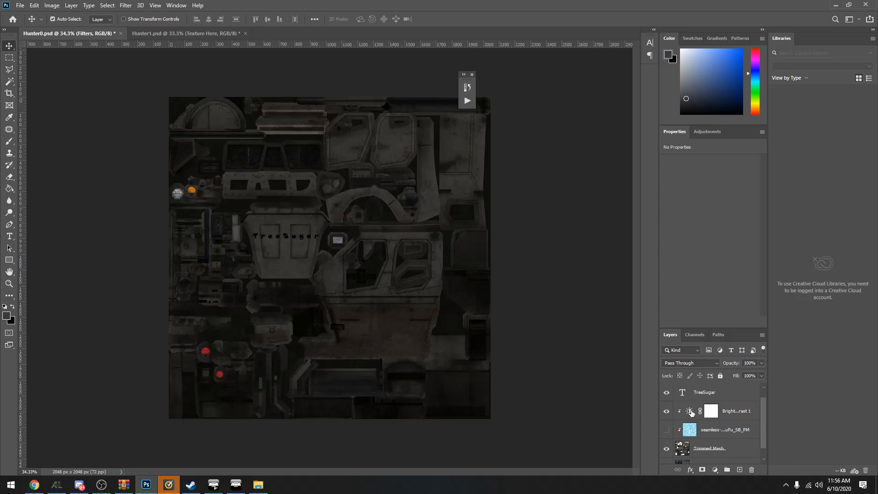
pyautogui.click(667, 430)
pyautogui.scroll(1, 663, 423)
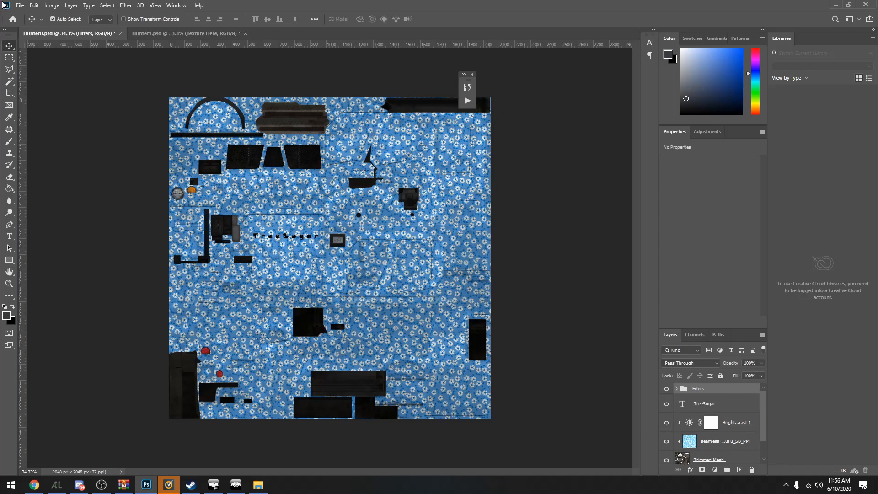
# Start exporting Hunter0 as a JPG and choose the Skins.VR folder inside the TreeSugar profile's mpmissions folder as destination
pyautogui.click(21, 5)
pyautogui.moveTo(53, 139)
pyautogui.click(161, 149)
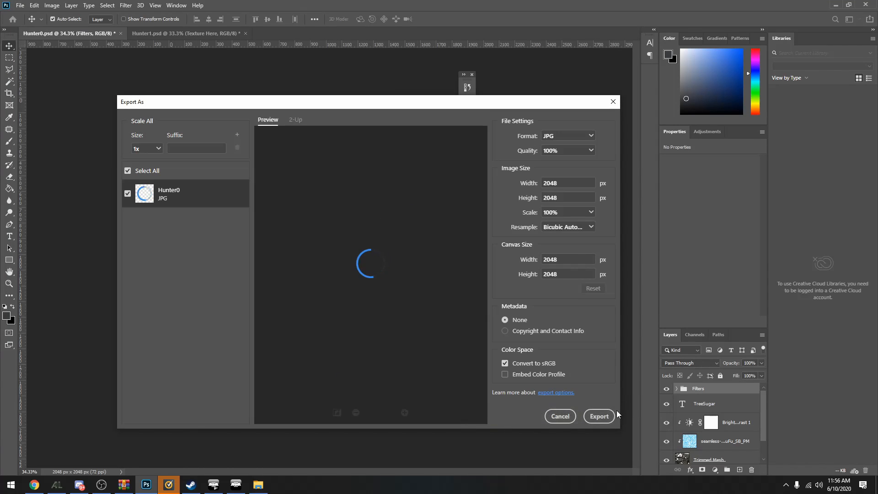
pyautogui.click(600, 416)
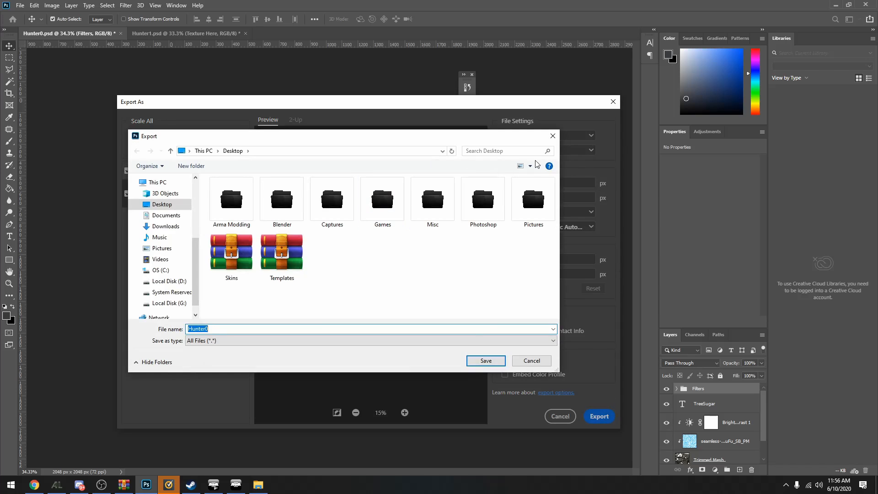
pyautogui.click(165, 215)
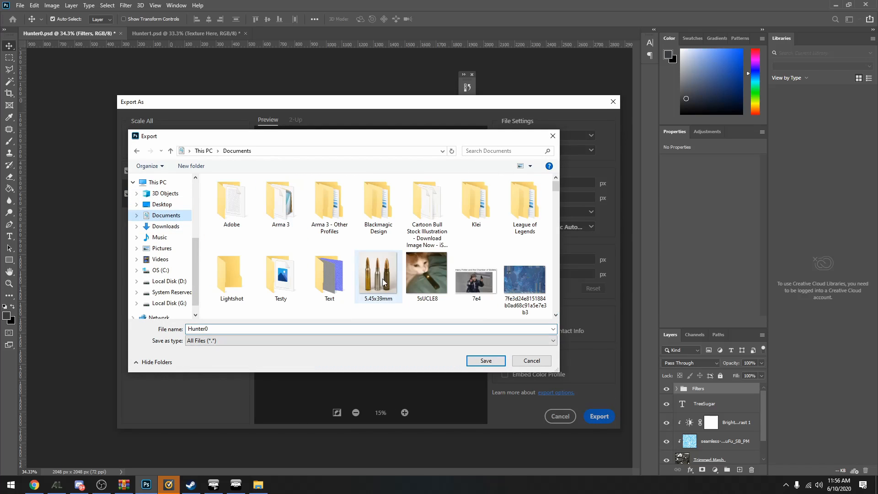
pyautogui.doubleClick(319, 206)
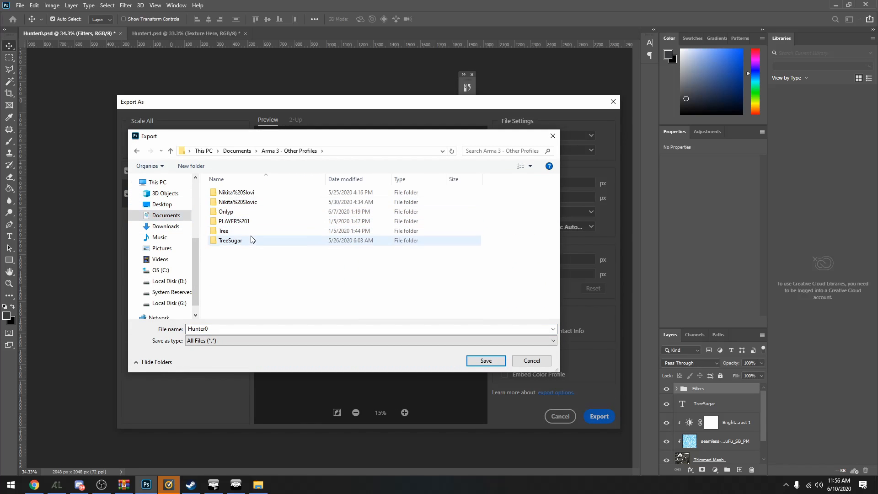
pyautogui.doubleClick(252, 240)
pyautogui.doubleClick(269, 202)
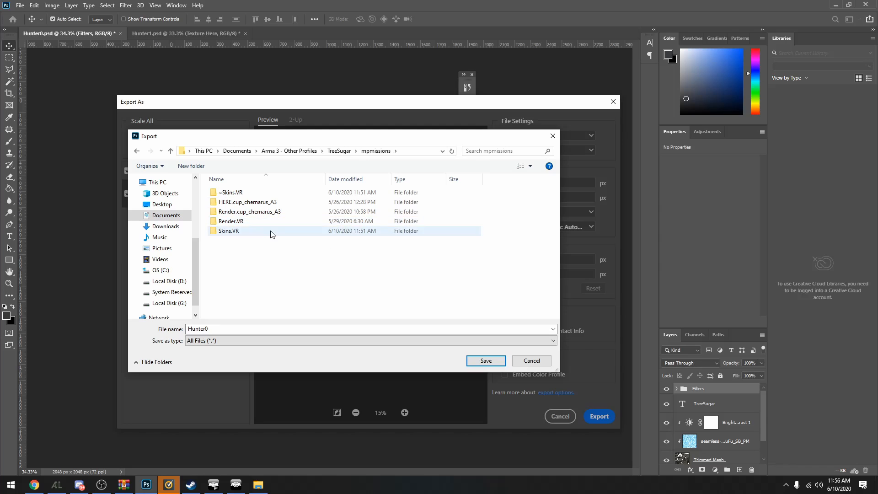
pyautogui.doubleClick(229, 231)
# Name the exported texture flowerhunter0 and save it in the Skins.VR folder
pyautogui.doubleClick(254, 328)
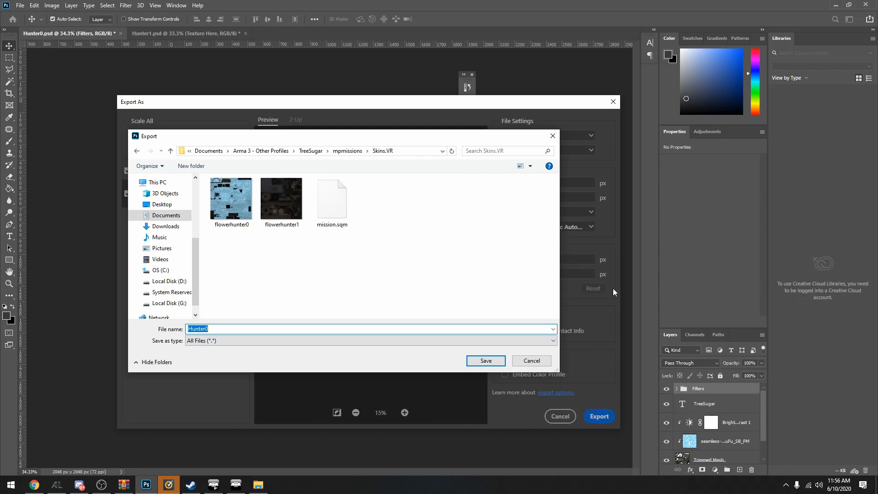
pyautogui.press('BackSpace')
pyautogui.write('flowerh')
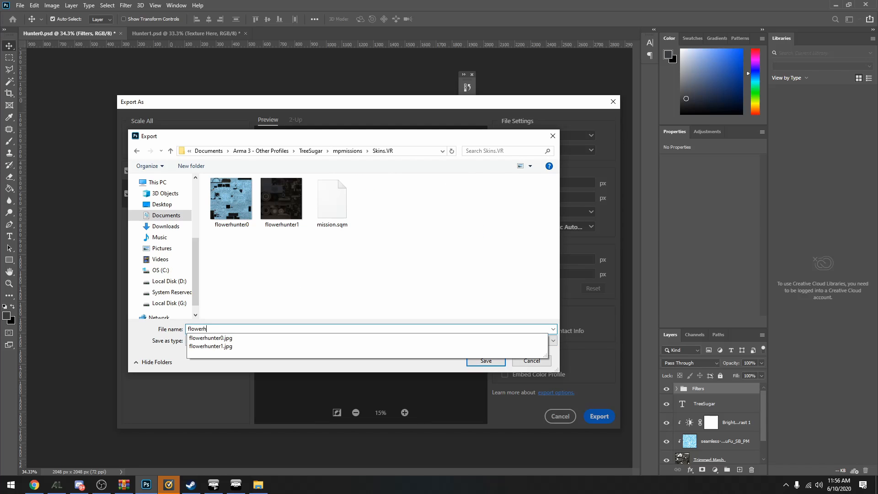
pyautogui.write('unter0')
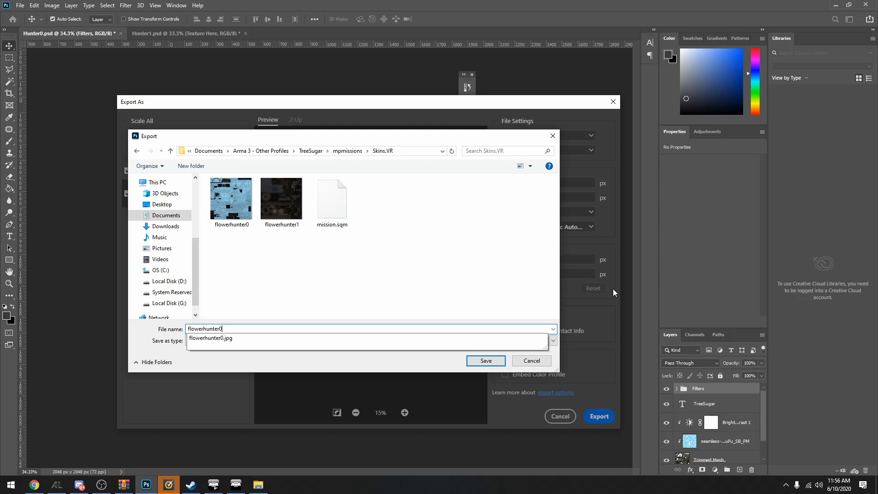
pyautogui.press('Return')
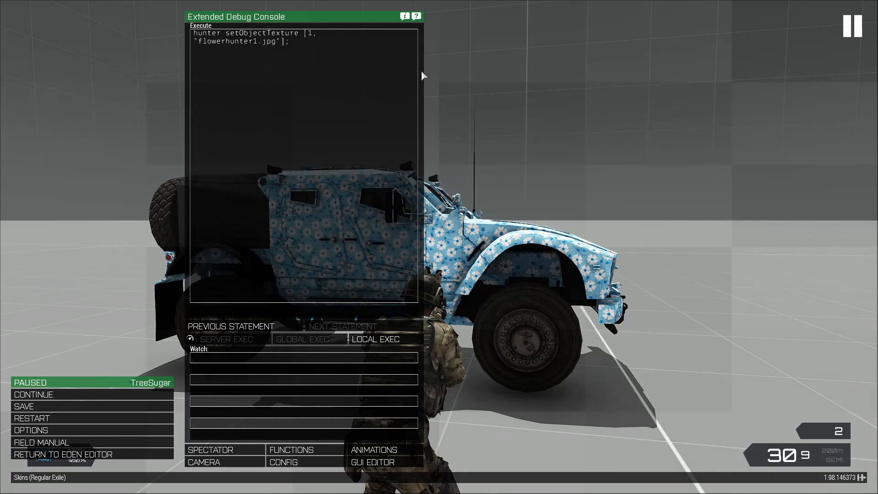
# In Arma 3, change the debug statement to texture index 0 with "flowerhunter00.jpg", run it, and return to the game
pyautogui.press('BackSpace')
pyautogui.write('00')
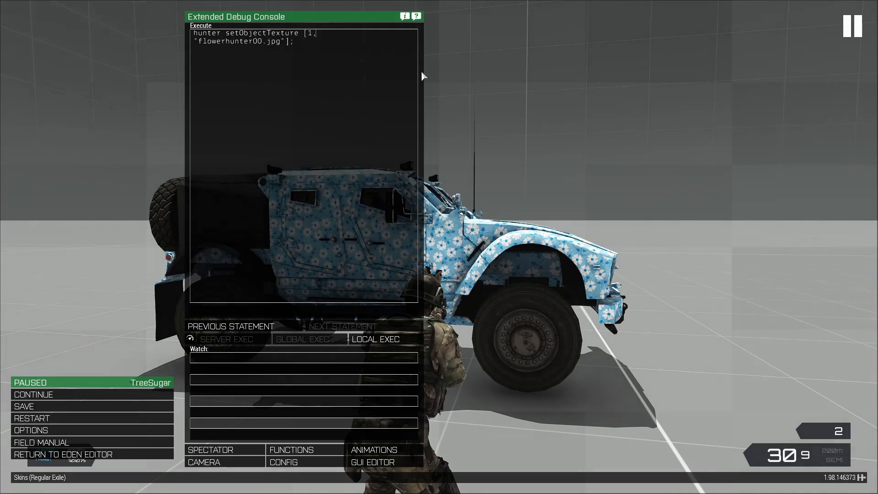
pyautogui.press('Left')
pyautogui.press('BackSpace')
pyautogui.write('0')
pyautogui.press('Return')
pyautogui.press('Escape')
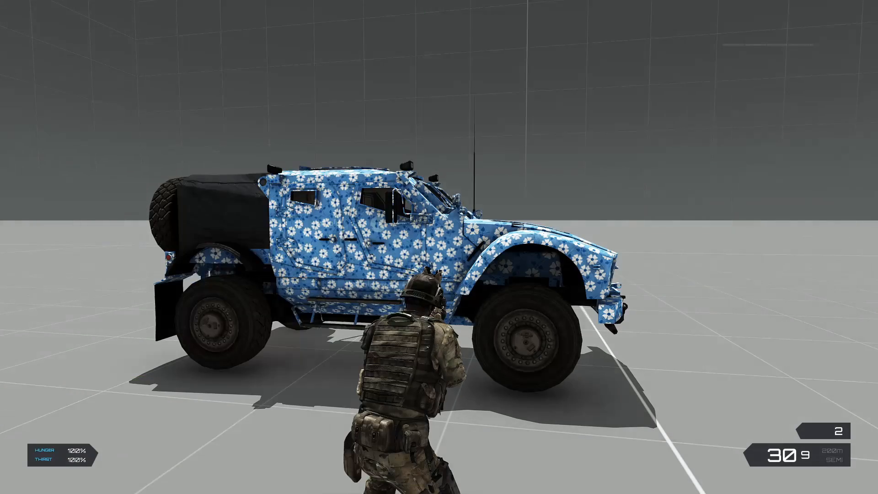
# Walk around the Hunter to inspect the hood lettering and the darker floral texture from the front and side
pyautogui.press('d')
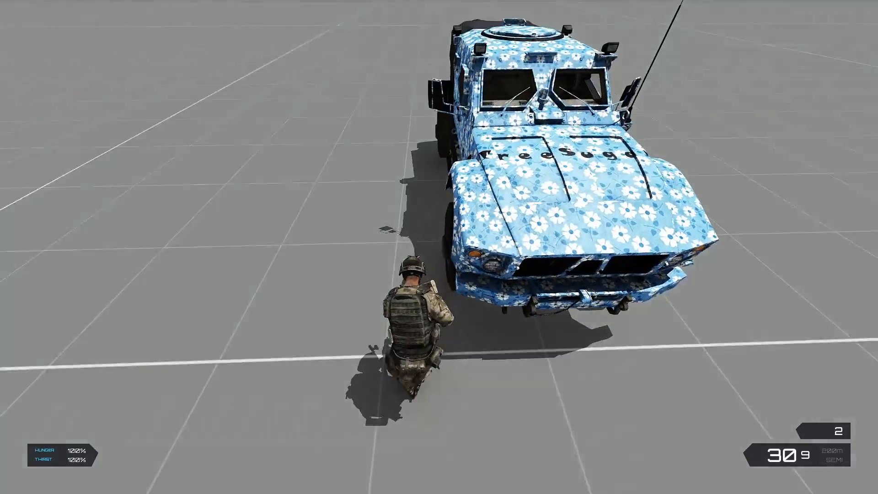
pyautogui.press('d')
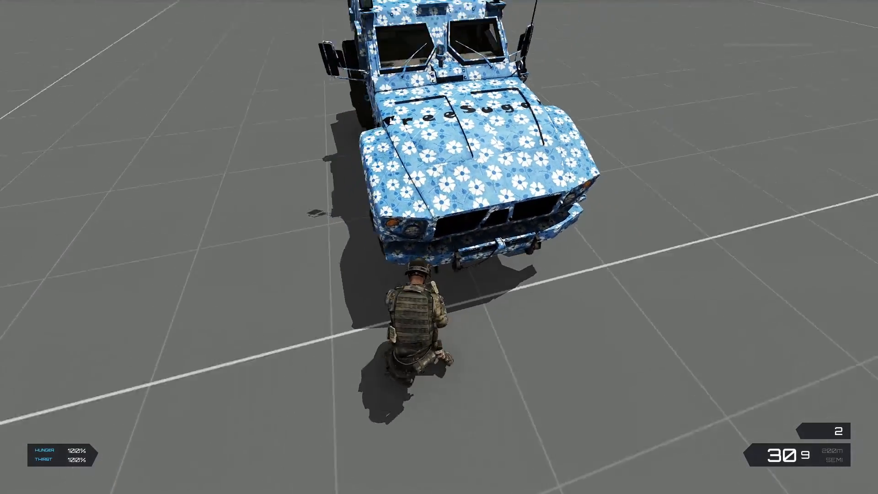
pyautogui.press('a')
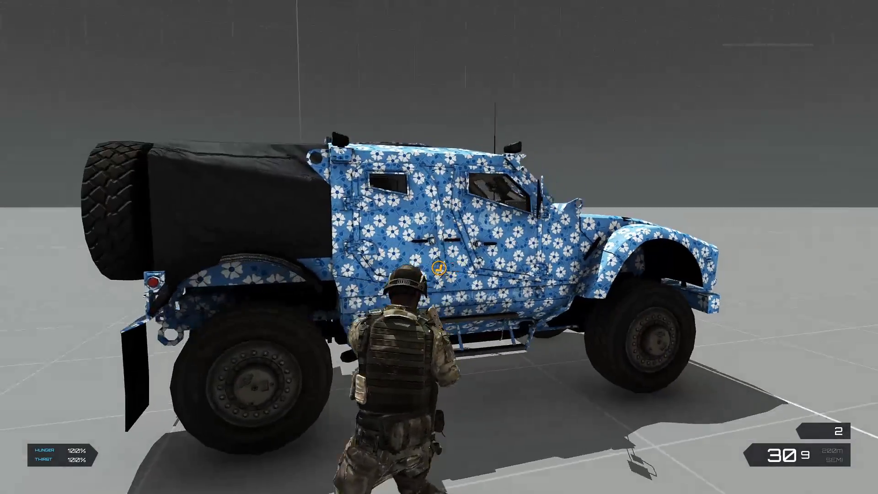
# Walk around the Hunter to inspect the floral texture on both sides and at the rear
pyautogui.press('a')
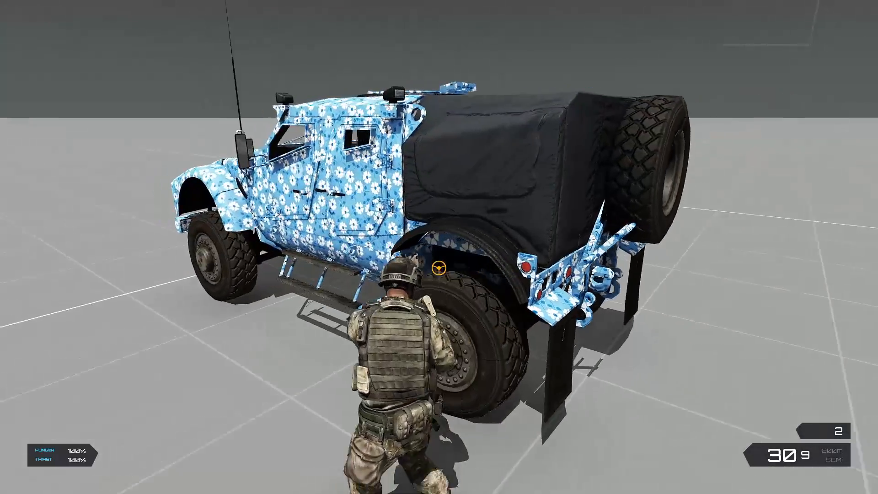
pyautogui.press('a')
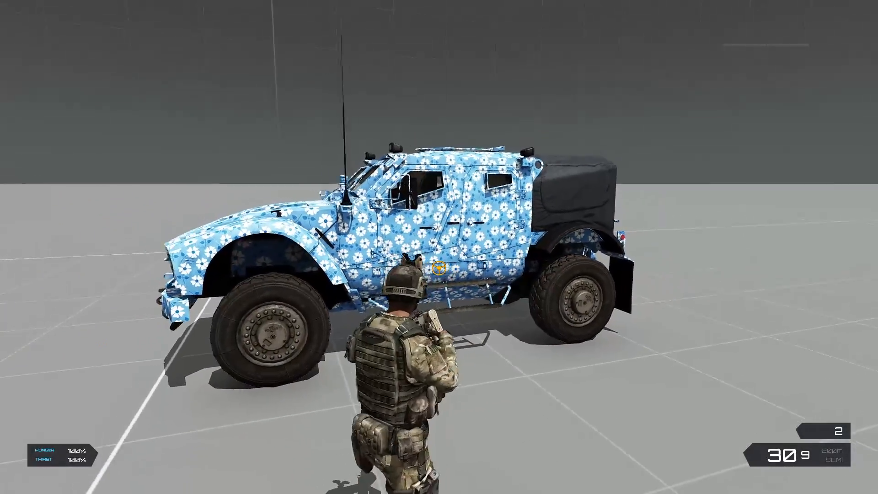
pyautogui.press('a')
pyautogui.press('d')
pyautogui.press('w')
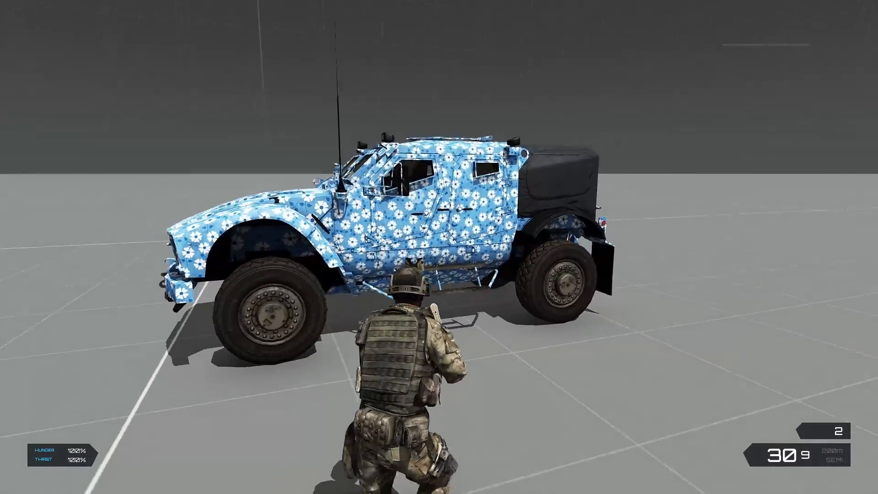
pyautogui.press('d')
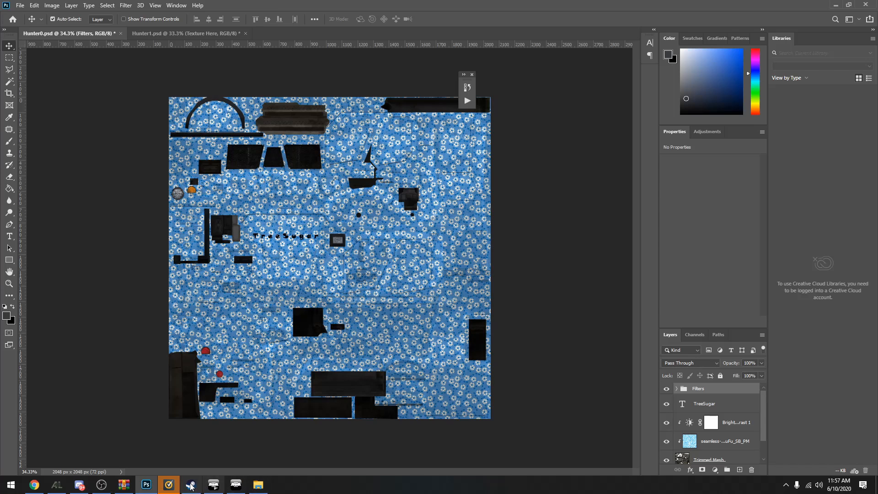
# Switch to the Templates.zip archive in WinRAR, go up to PSD Templates, and open the Tempest folder
pyautogui.click(124, 484)
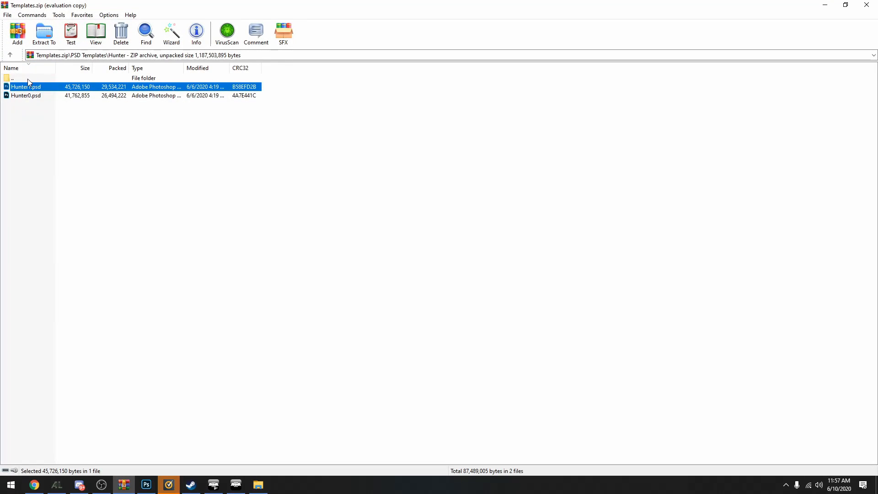
pyautogui.doubleClick(28, 79)
pyautogui.click(42, 157)
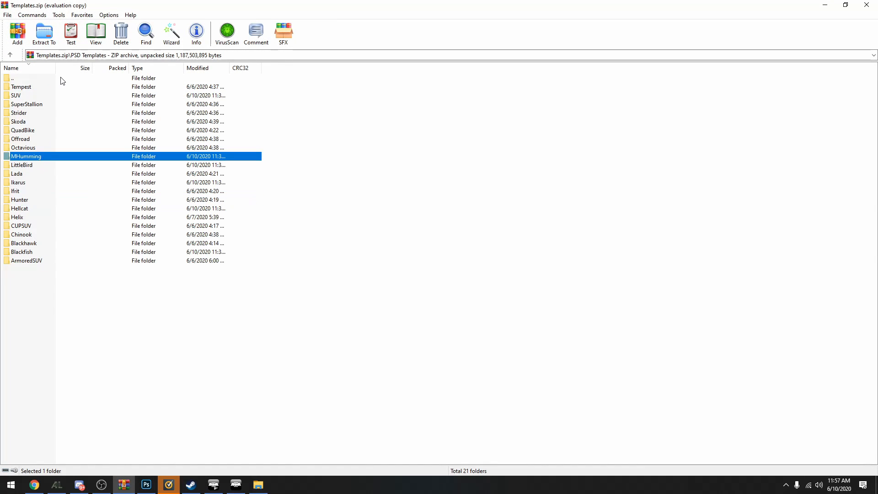
pyautogui.click(66, 209)
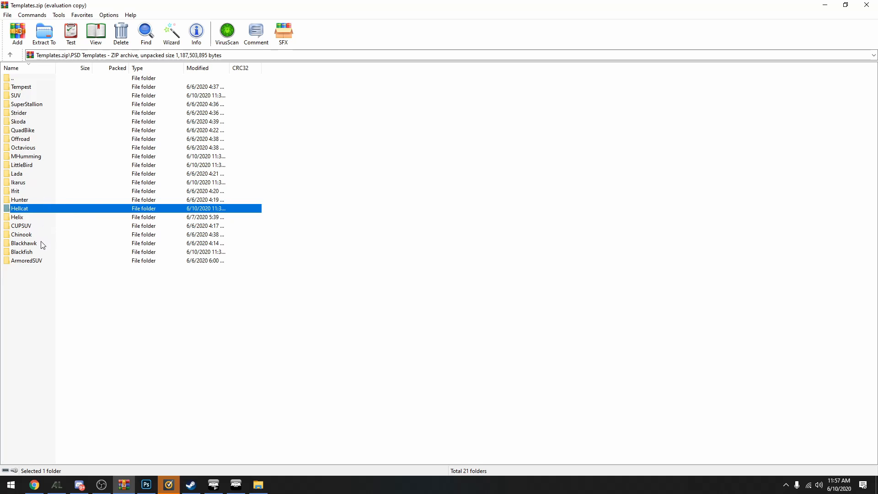
pyautogui.doubleClick(43, 87)
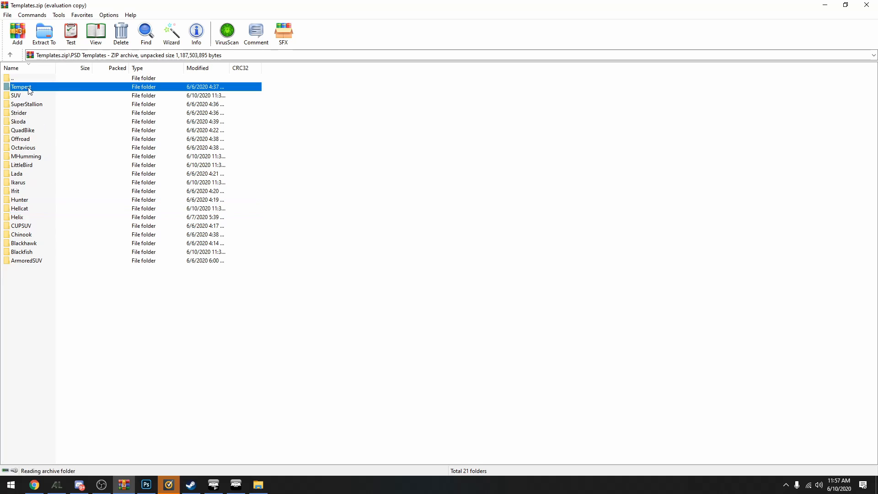
# Look through the four Tempest templates and open Tempest0.psd in Photoshop
pyautogui.click(66, 112)
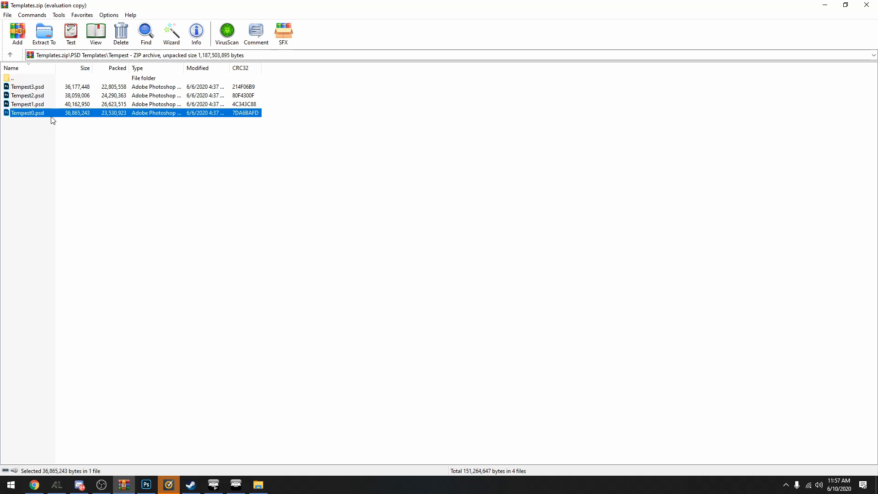
pyautogui.click(44, 103)
pyautogui.click(41, 95)
pyautogui.press('Up')
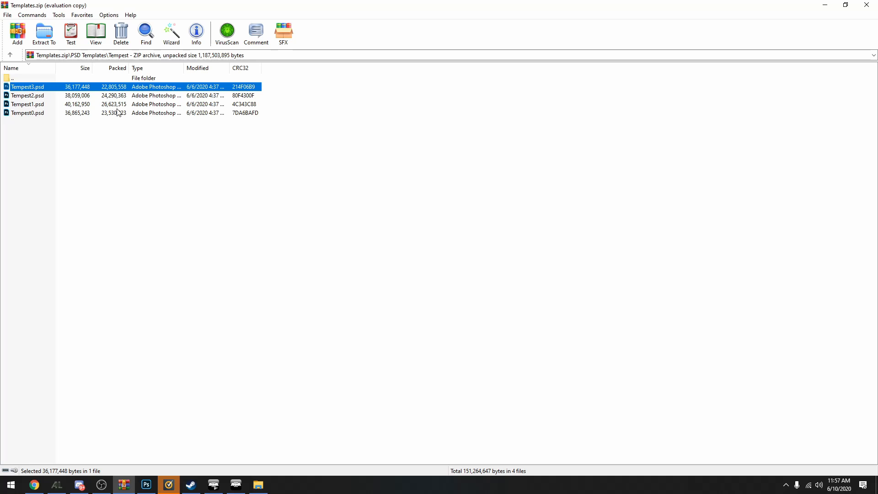
pyautogui.doubleClick(63, 115)
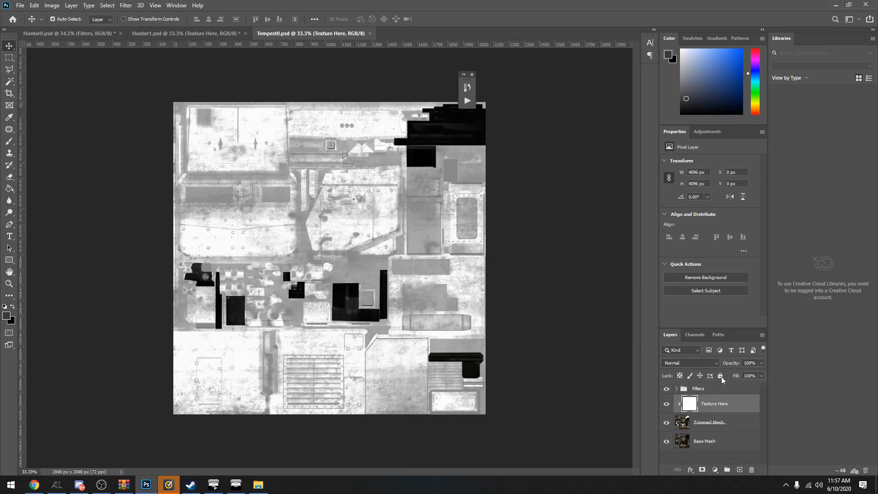
# Copy the seamless floral pattern layer together with its Brightness/Contrast adjustment layer from Hunter0.psd
pyautogui.click(222, 34)
pyautogui.click(71, 33)
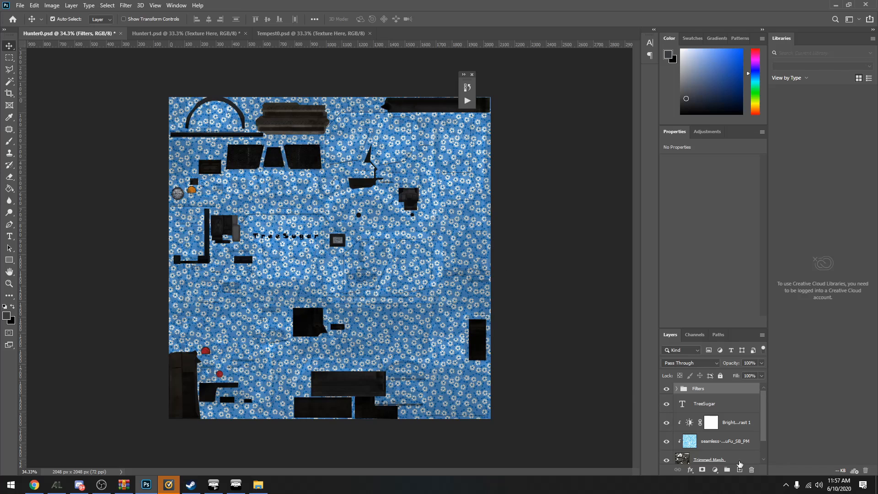
pyautogui.scroll(-2, 727, 439)
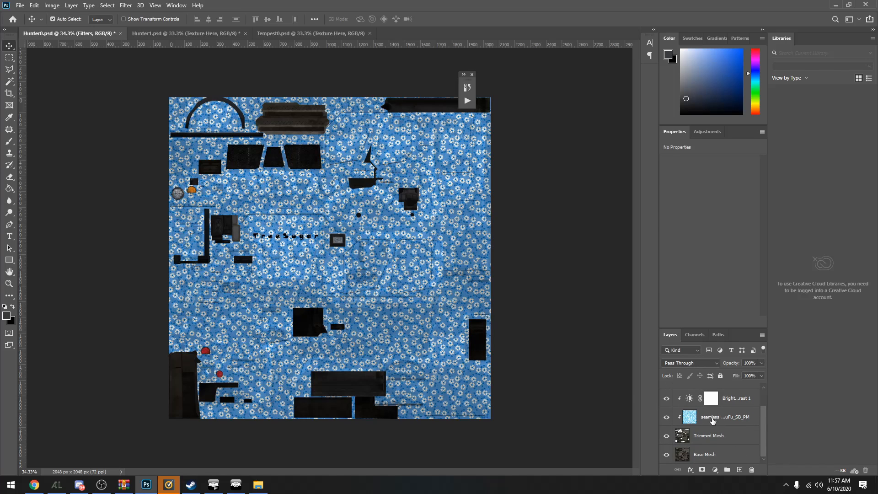
pyautogui.click(712, 421)
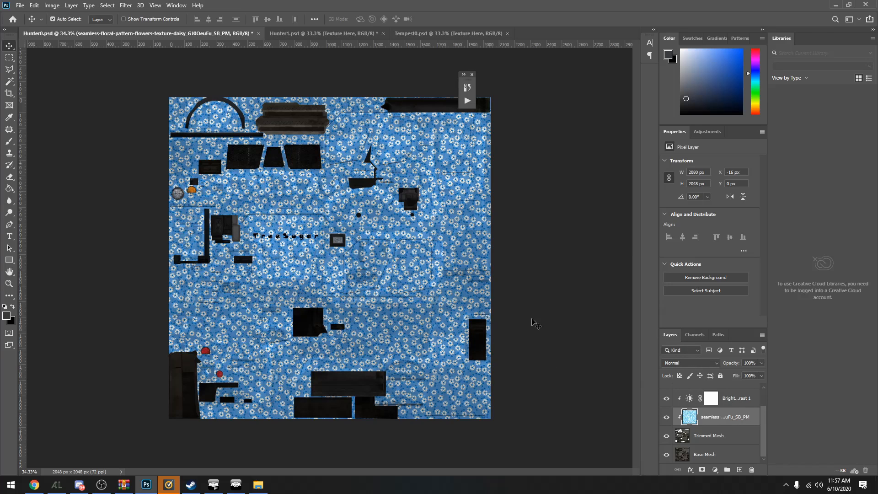
pyautogui.keyDown('ctrl'); pyautogui.click(729, 400); pyautogui.keyUp('ctrl')
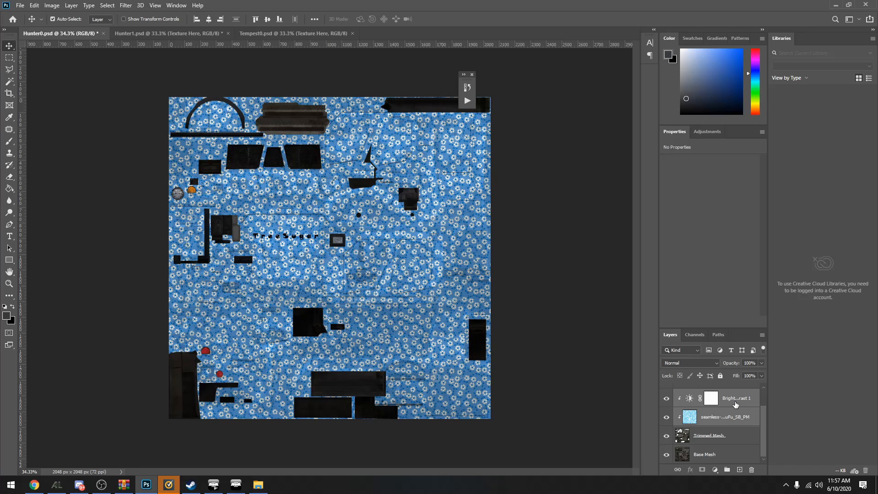
# In Tempest0.psd, delete the Texture Here layer and paste the copied floral and Brightness/Contrast layers above Trimmed Mesh
pyautogui.click(274, 34)
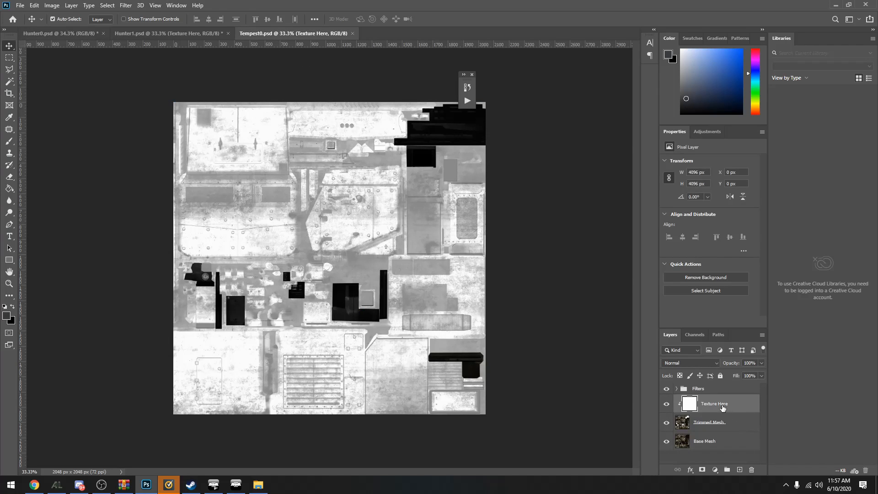
pyautogui.press('Delete')
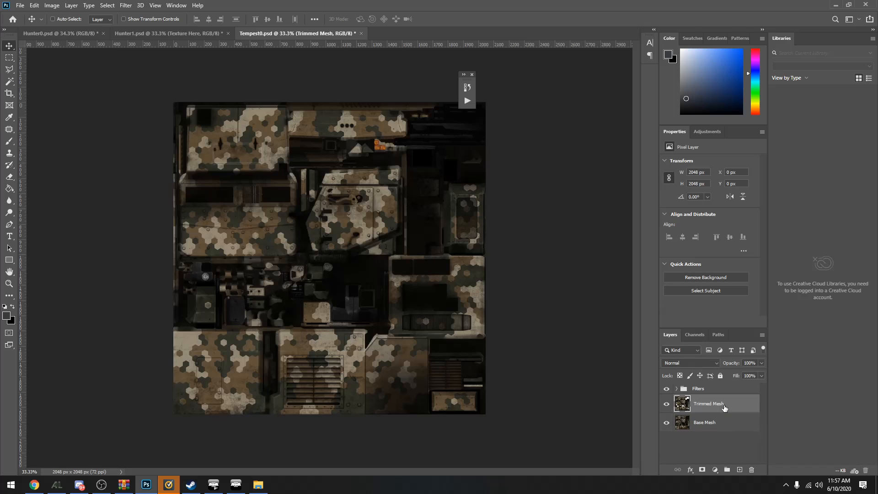
pyautogui.hotkey('ctrl', 'v')
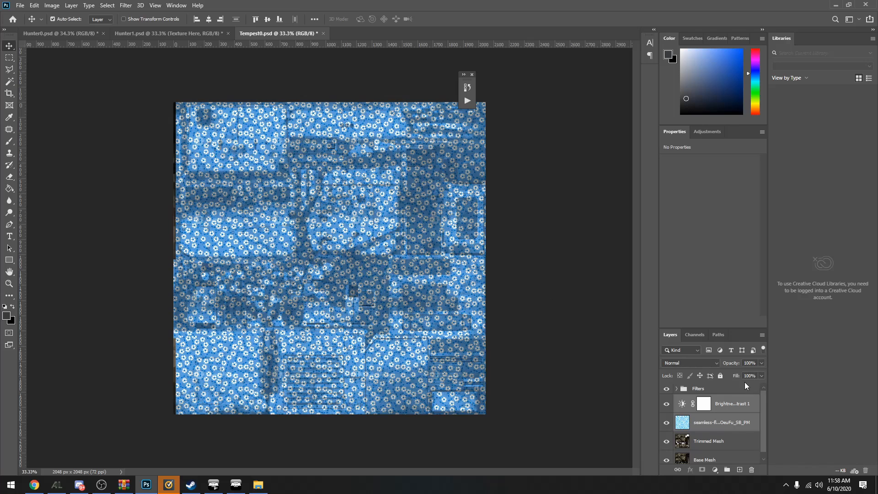
# Clip both pasted layers to Trimmed Mesh and stretch them slightly past the left edge of the canvas
pyautogui.rightClick(724, 405)
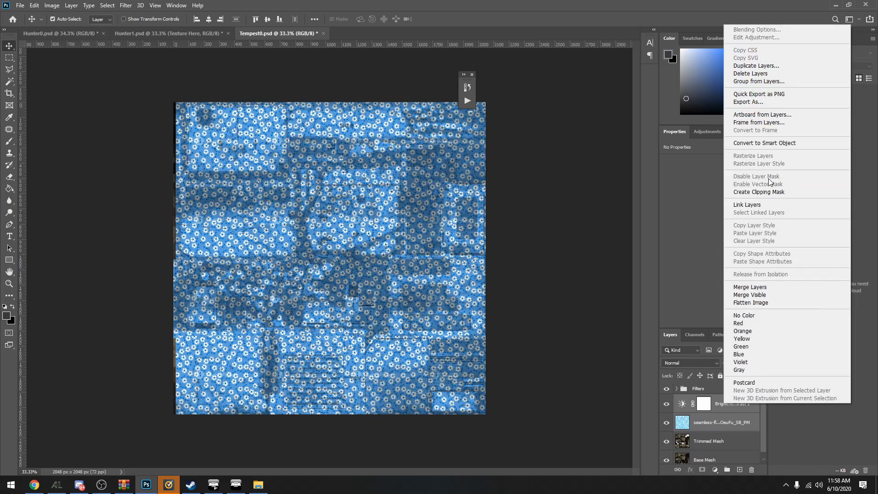
pyautogui.click(768, 191)
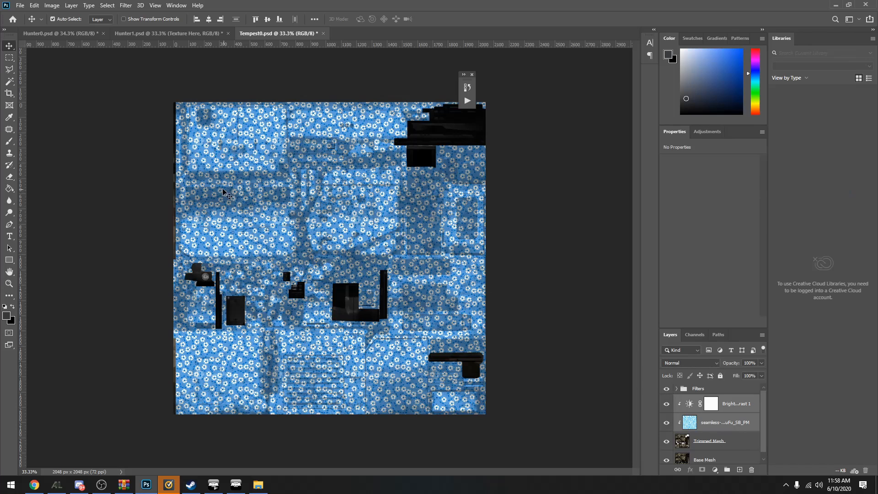
pyautogui.hotkey('ctrl', 't')
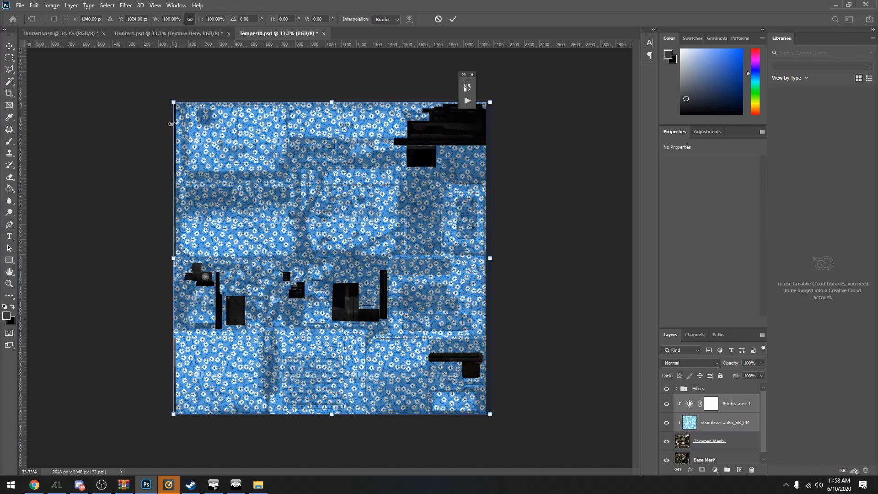
pyautogui.moveTo(172, 124); pyautogui.dragTo(163, 128)
pyautogui.press('Return')
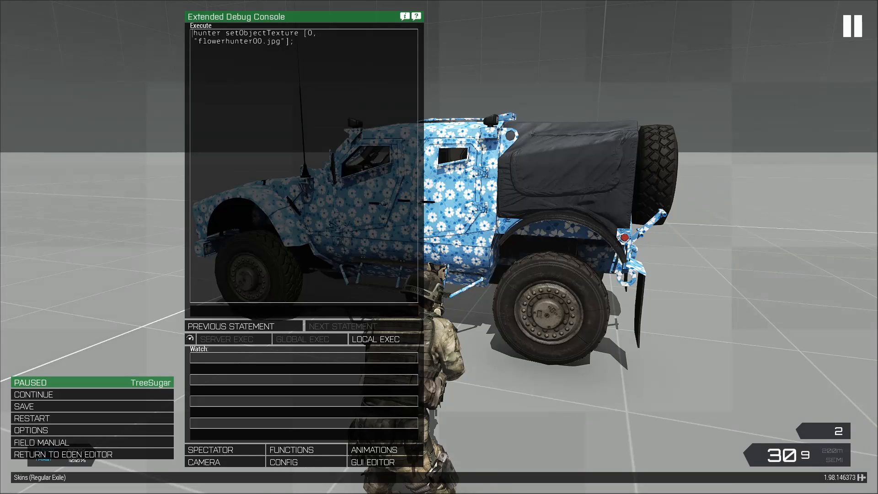
# Switch to Arma 3, leave the Steam overlay, and circle the Hunter to inspect the finished skin from all sides
pyautogui.press('Escape')
pyautogui.hotkey('shift', 'Tab')
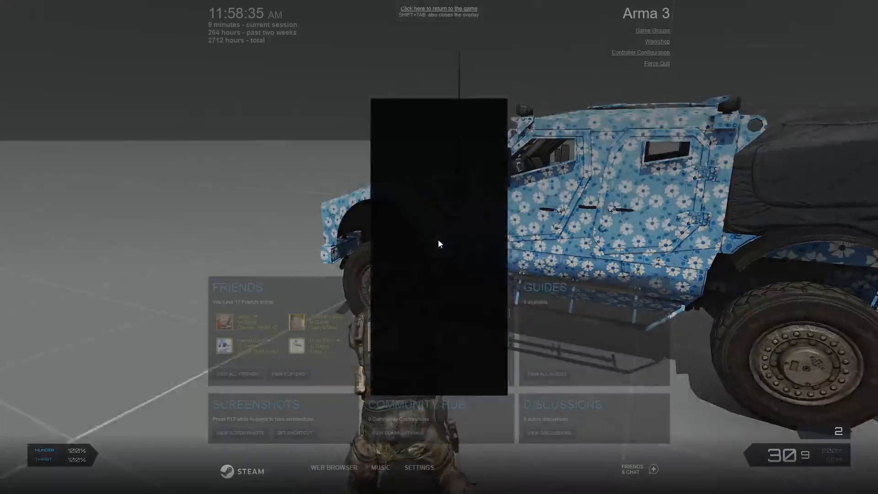
pyautogui.hotkey('shift', 'Tab')
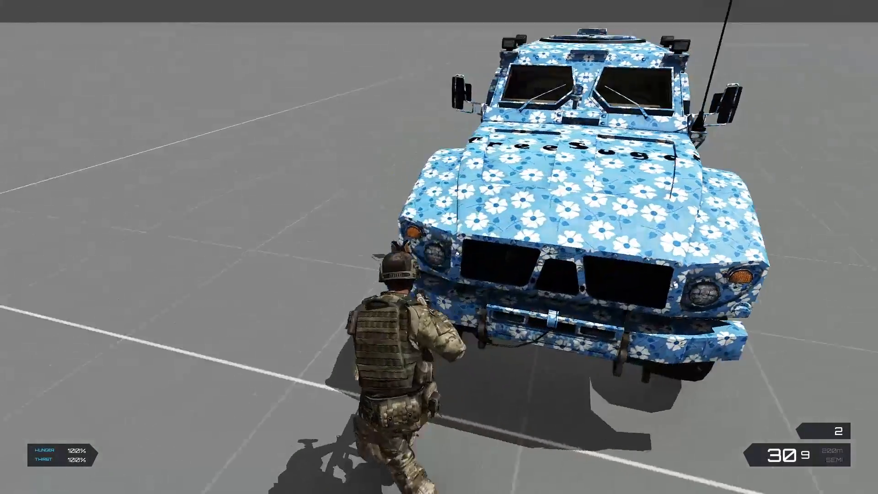
pyautogui.press('a')
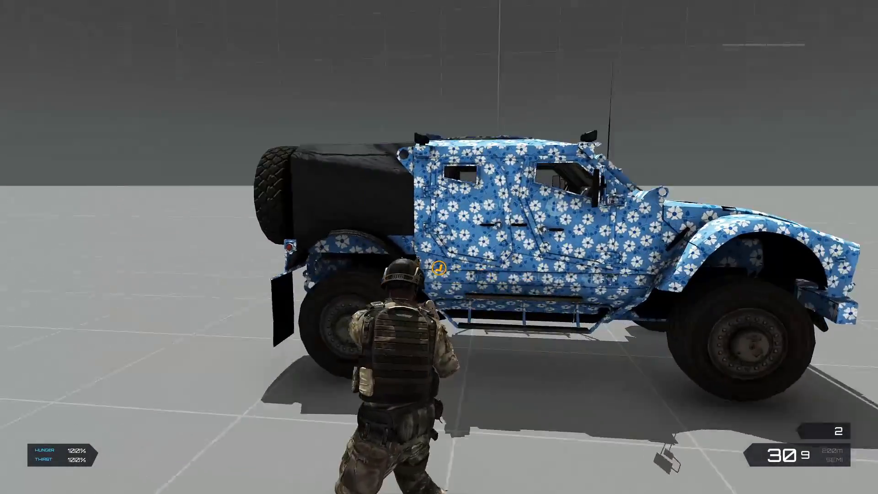
pyautogui.press('a')
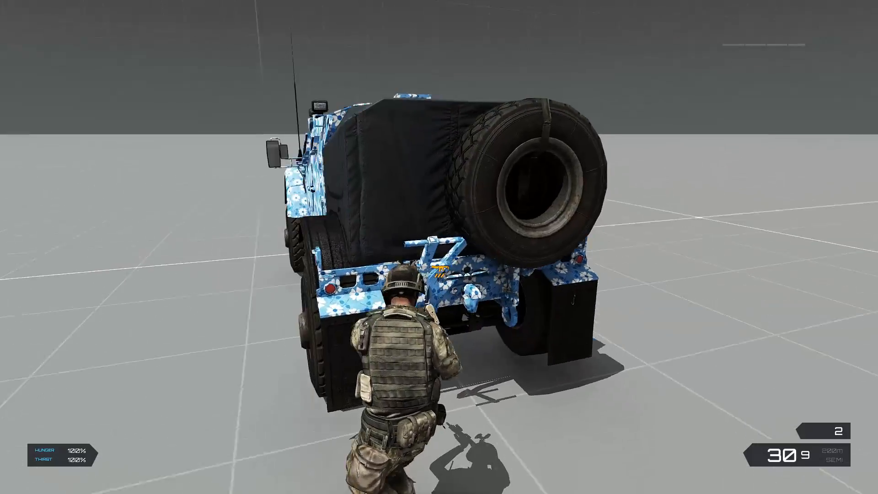
pyautogui.press('a')
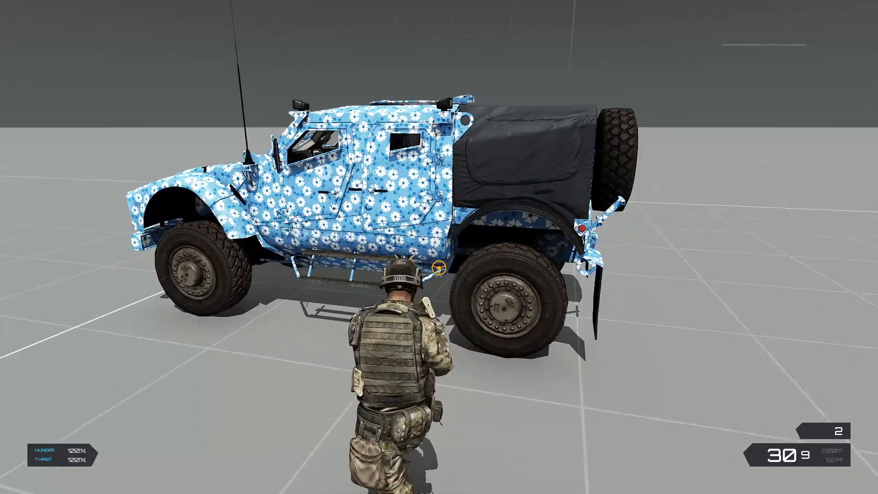
pyautogui.press('a')
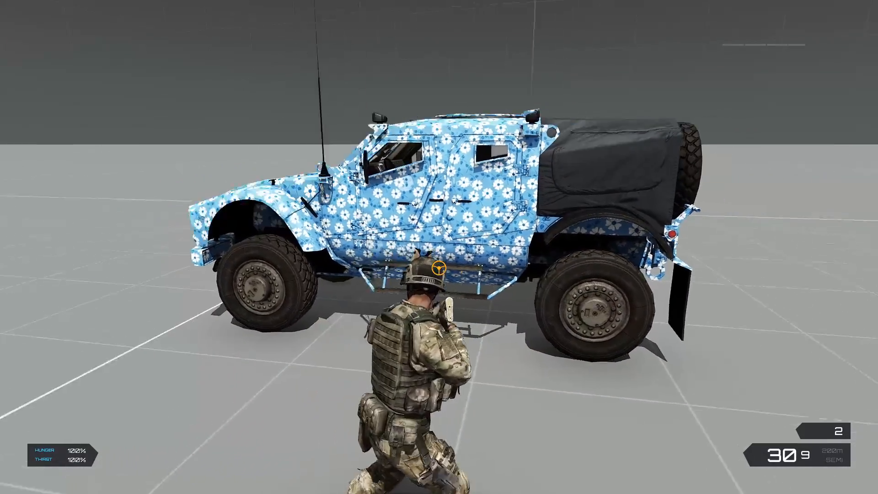
pyautogui.press('a')
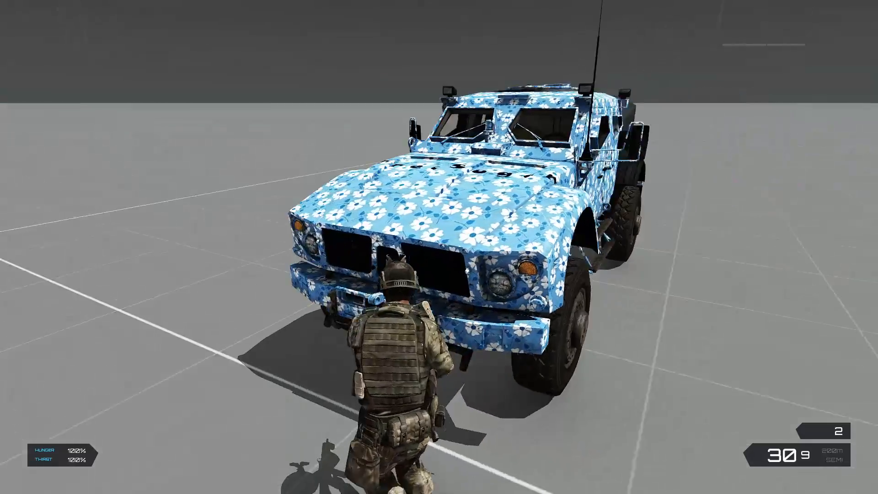
pyautogui.press('a')
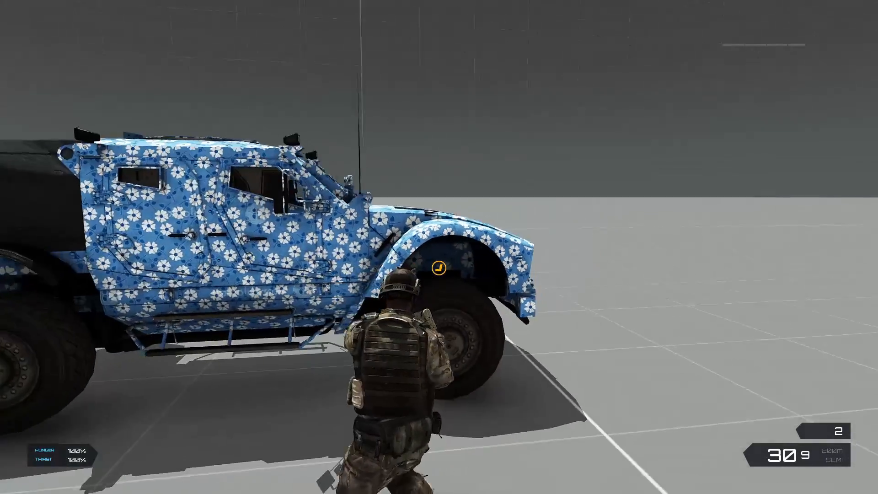
pyautogui.press('a')
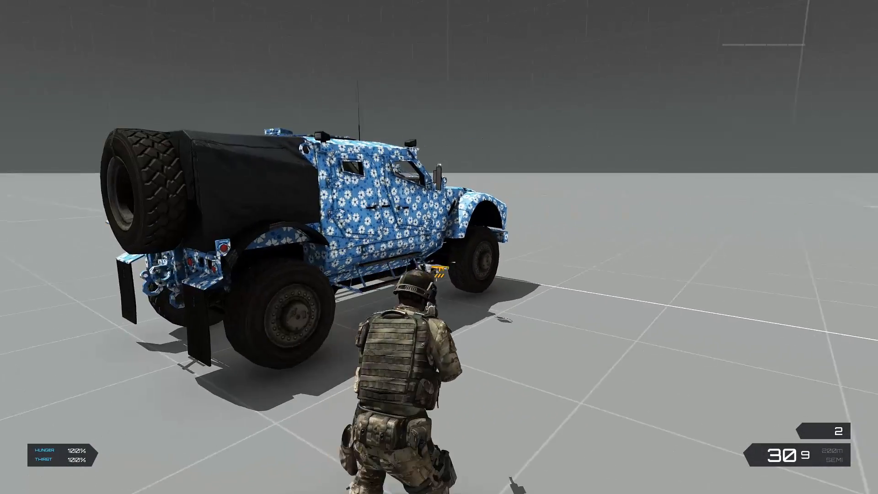
pyautogui.press('a')
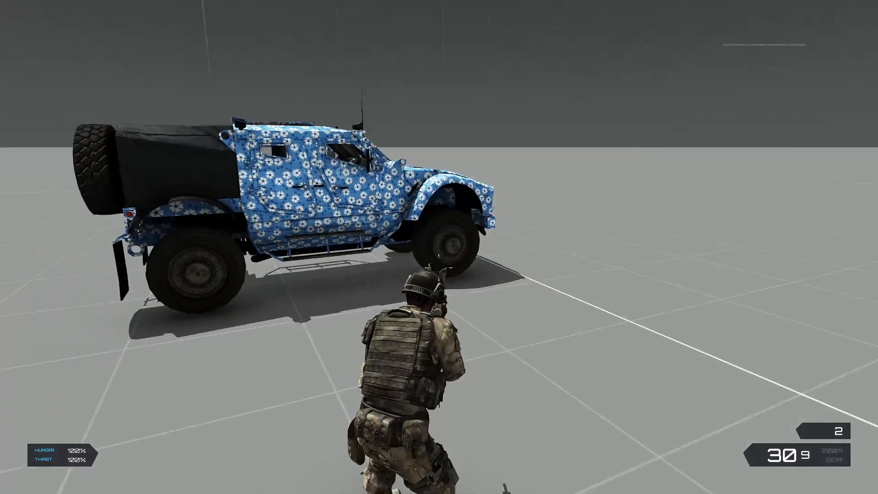
pyautogui.press('w')
pyautogui.press('d')
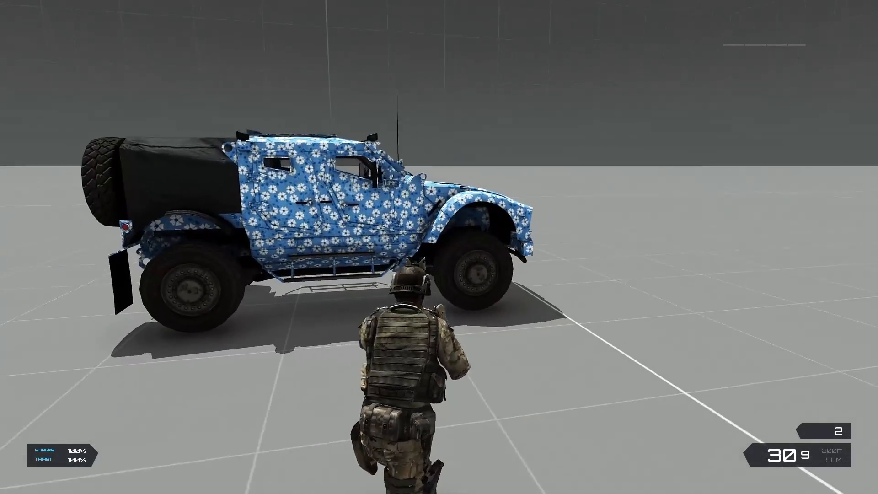
pyautogui.press('d')
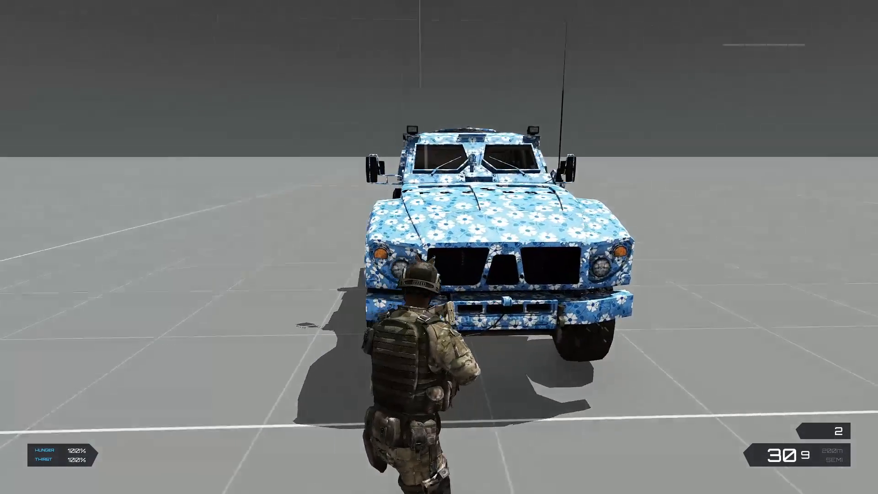
pyautogui.press('d')
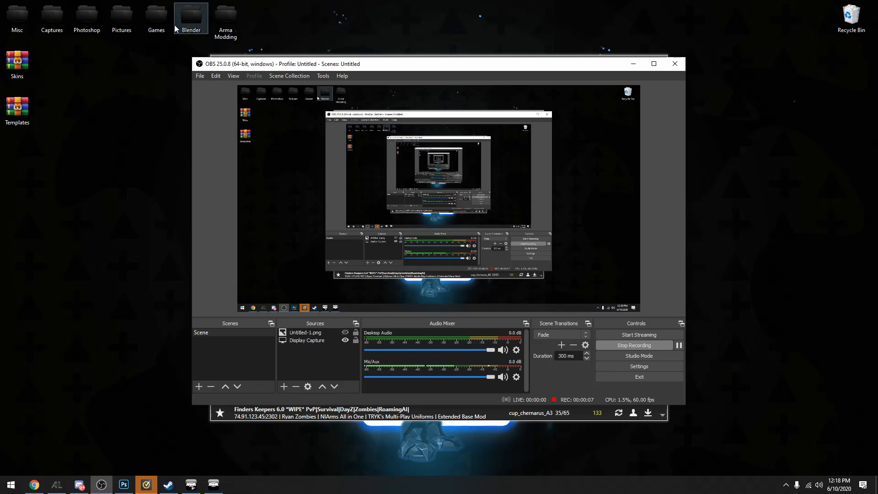
pyautogui.click(111, 157)
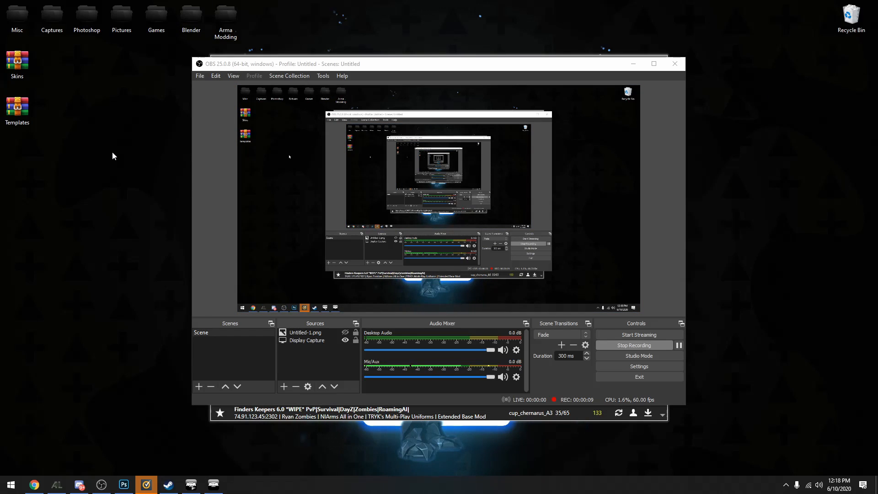
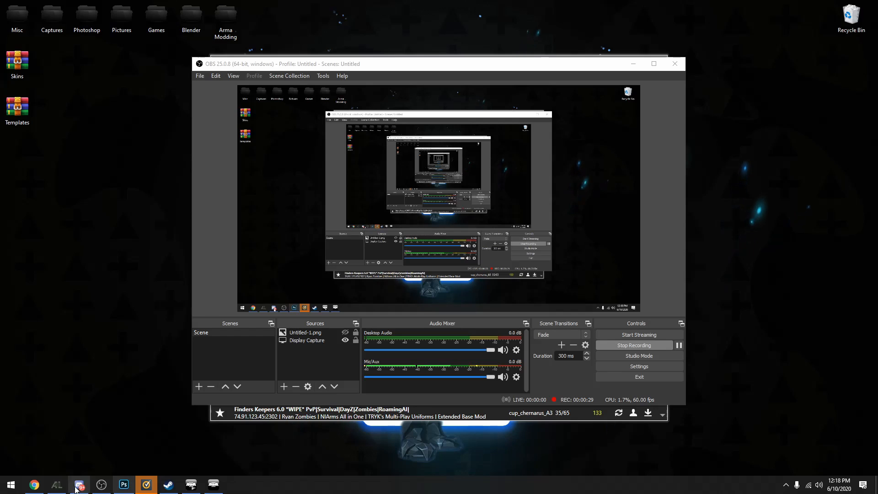
# Switch to A3Launcher, maximize it, and try to find the Exile mod by searching the mod list for exile
pyautogui.click(56, 484)
pyautogui.click(642, 62)
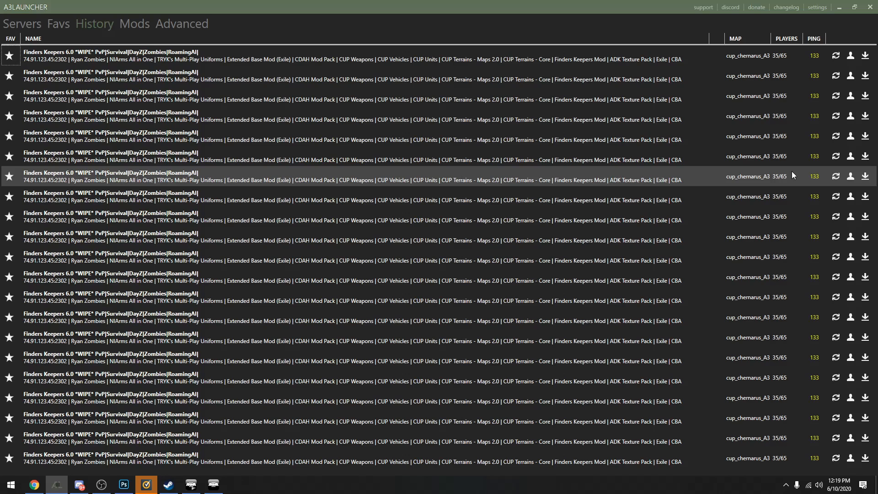
pyautogui.click(137, 27)
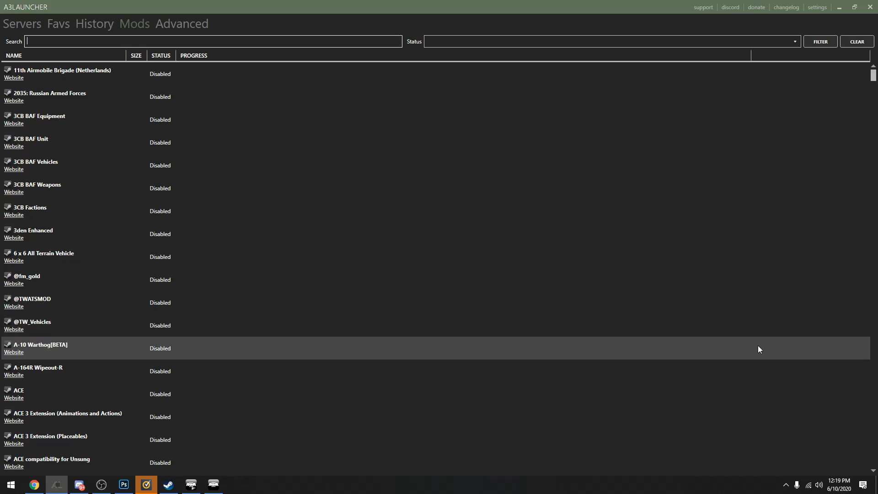
pyautogui.scroll(-7, 547, 174)
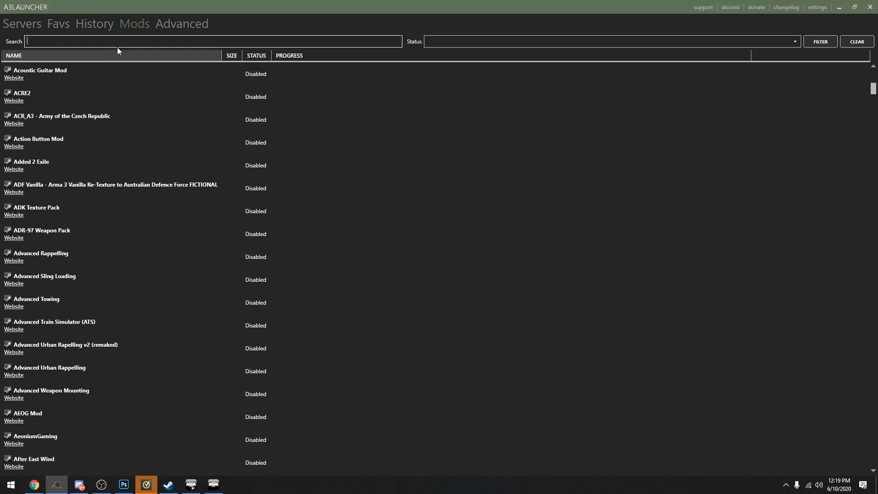
pyautogui.scroll(-15, 599, 254)
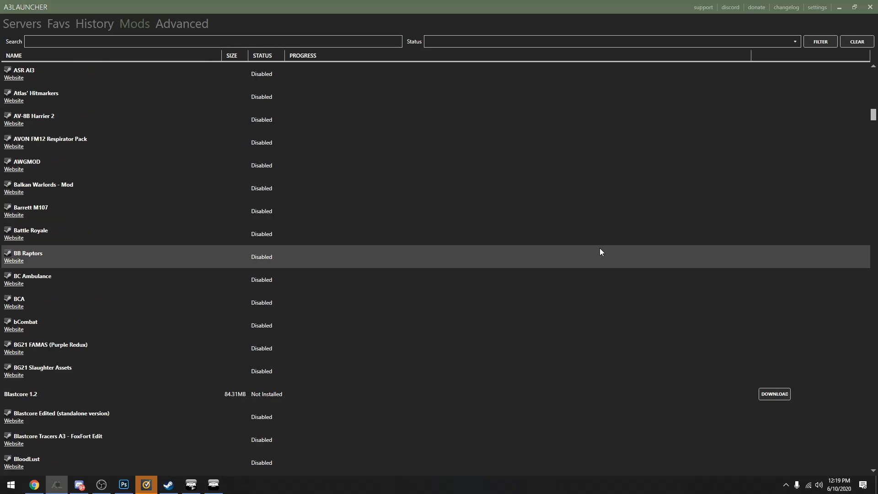
pyautogui.moveTo(873, 123); pyautogui.dragTo(872, 355)
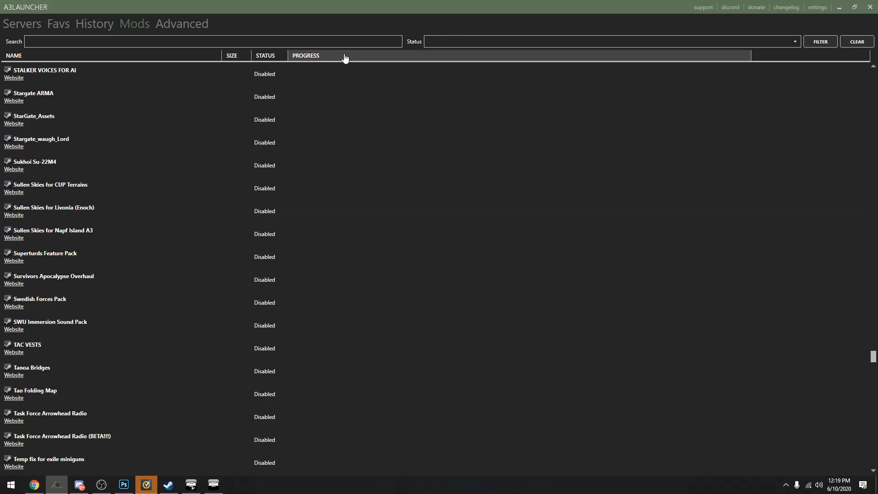
pyautogui.click(308, 43)
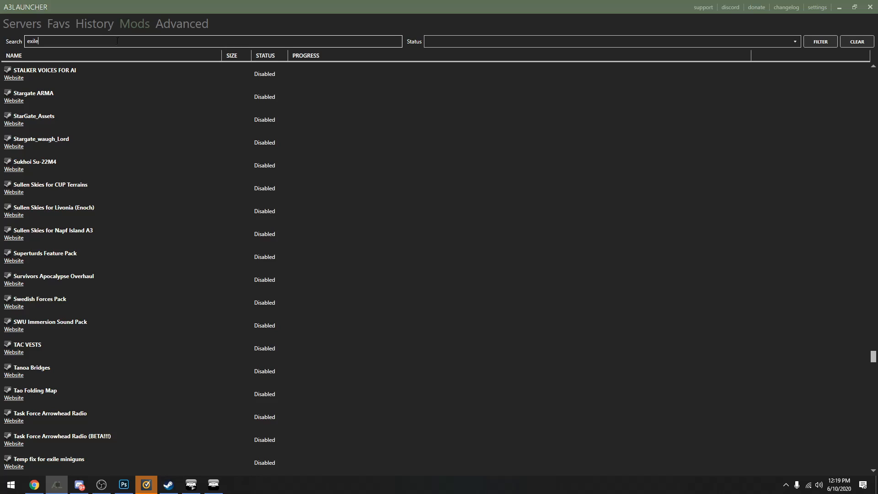
pyautogui.scroll(-10, 700, 254)
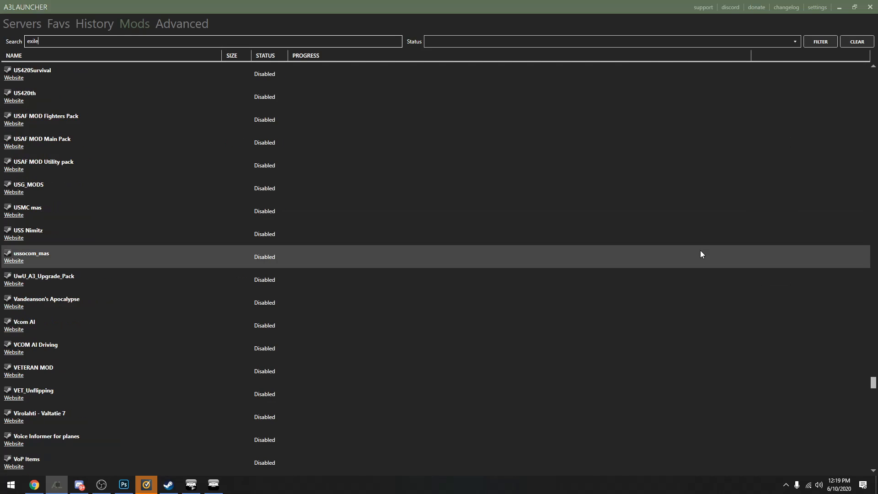
pyautogui.scroll(-7, 700, 254)
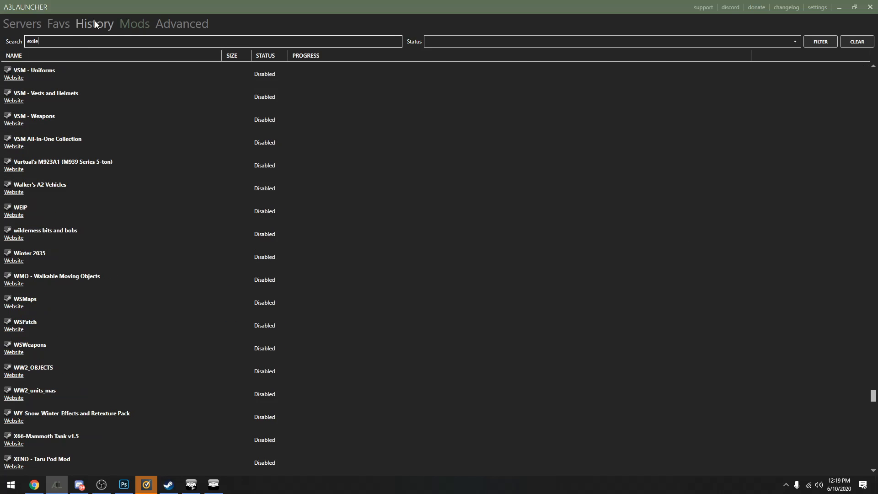
pyautogui.click(95, 22)
pyautogui.click(59, 25)
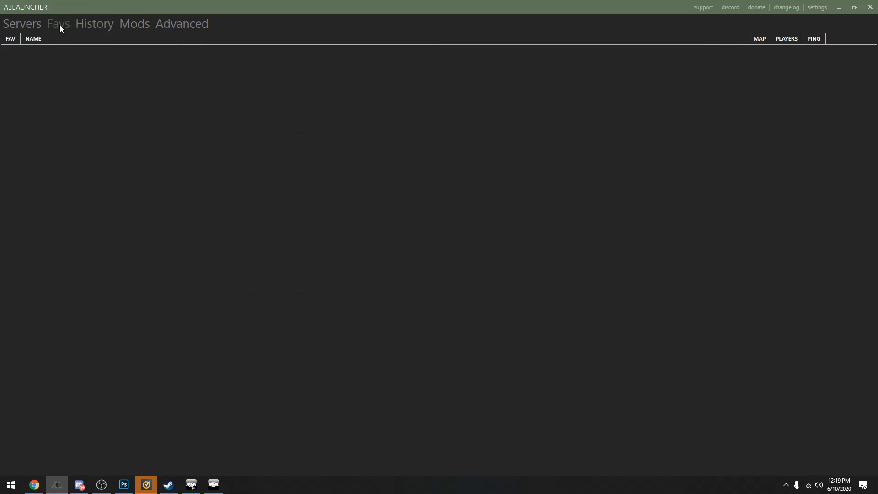
pyautogui.click(93, 25)
pyautogui.click(130, 26)
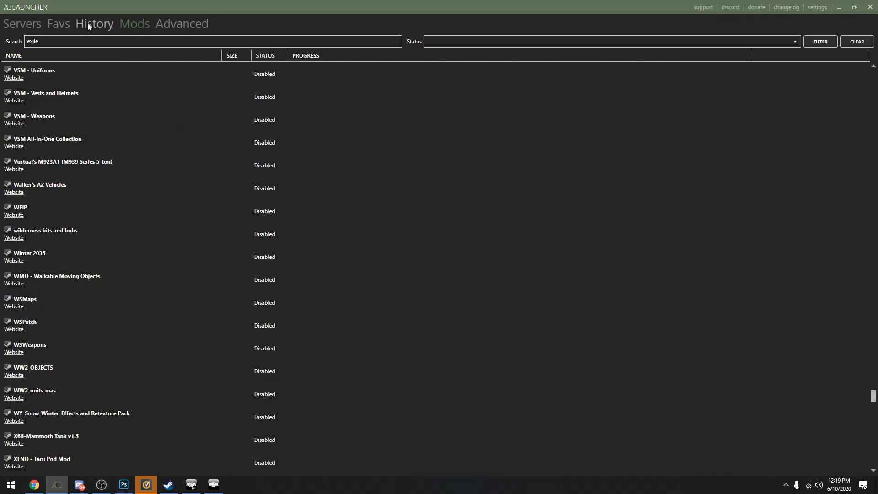
pyautogui.click(88, 25)
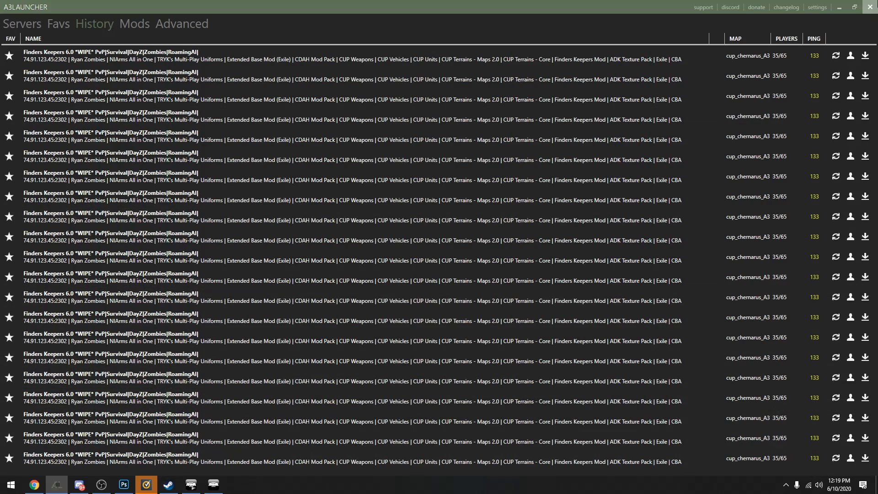
# Restart A3Launcher and filter its mod list by the search term exile
pyautogui.click(870, 7)
pyautogui.press('super')
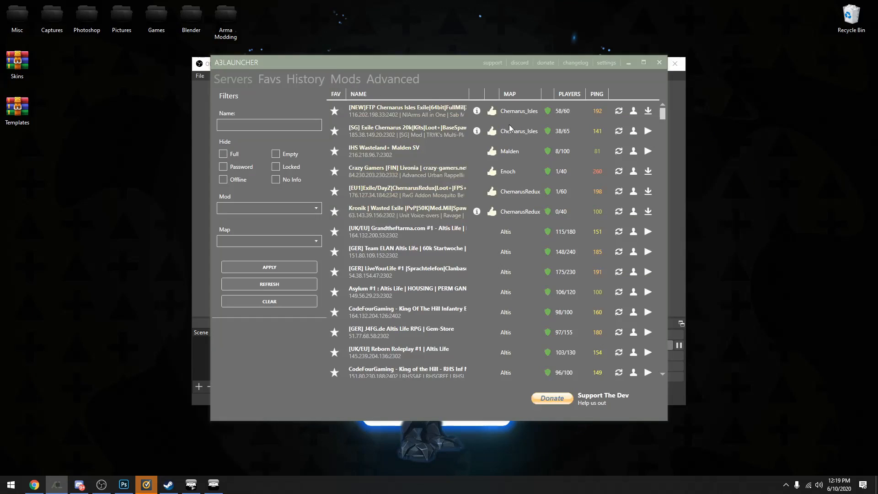
pyautogui.click(532, 262)
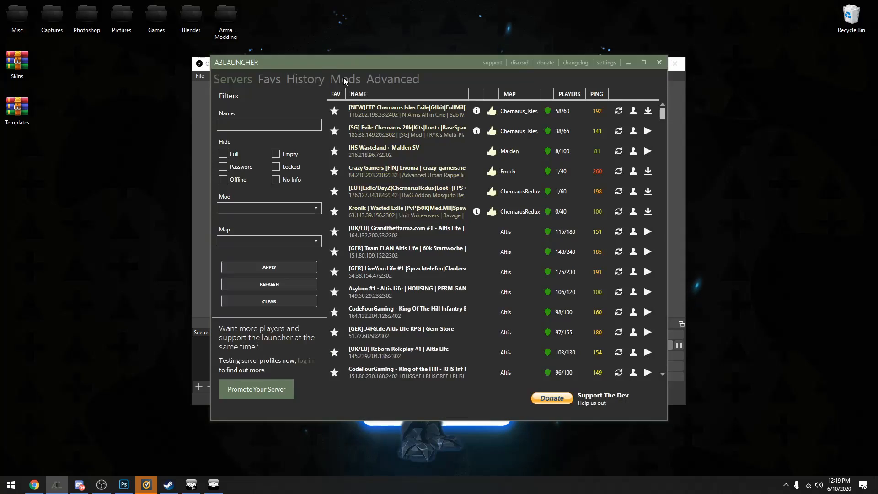
pyautogui.click(344, 79)
pyautogui.scroll(-5, 594, 160)
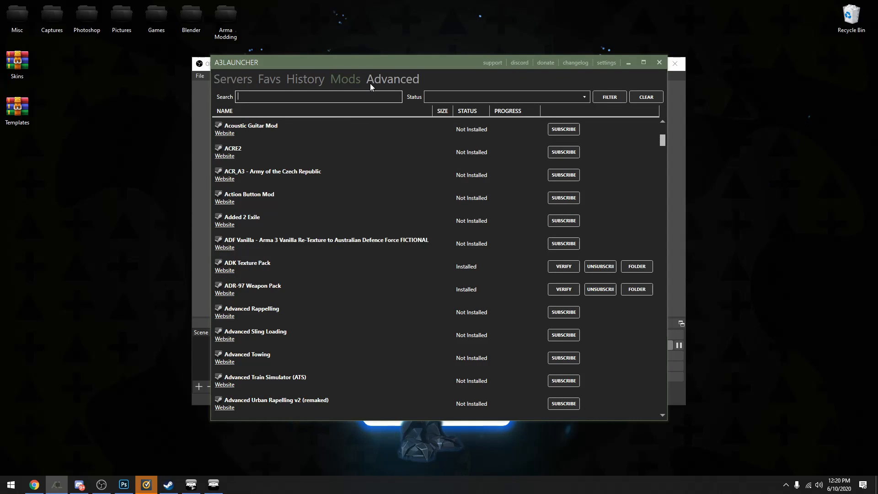
pyautogui.write('exile')
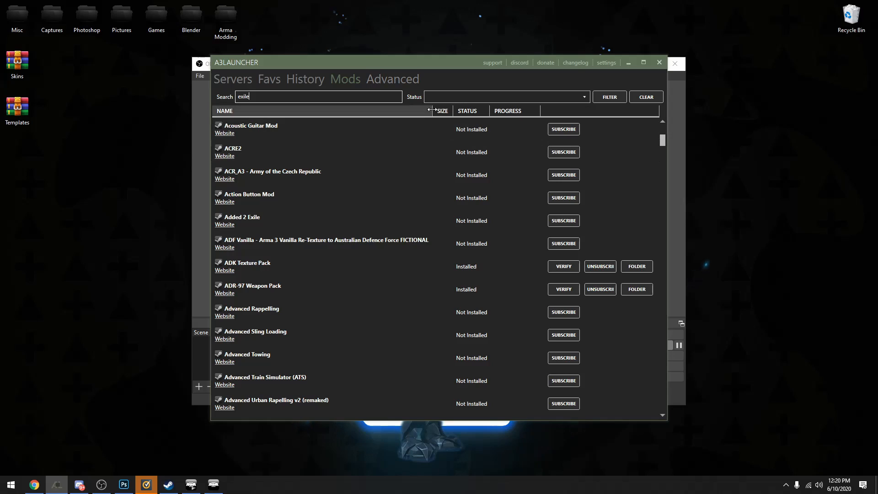
pyautogui.click(609, 97)
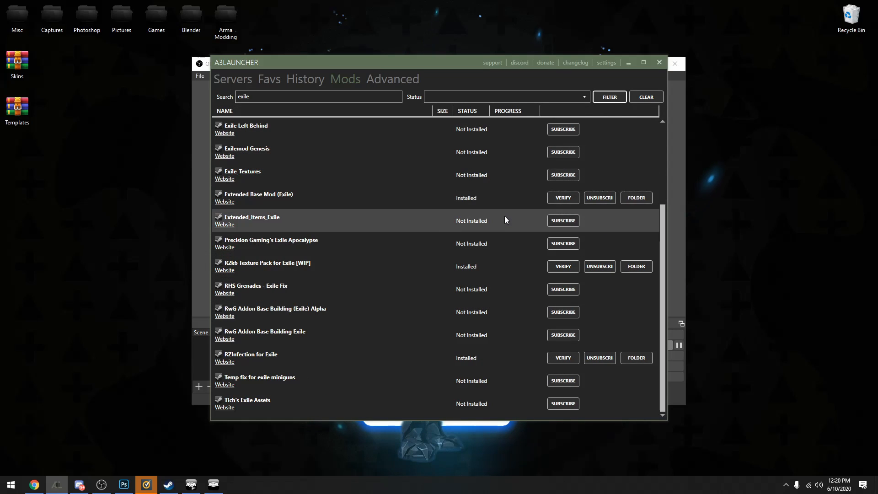
# Open the installed Exile mod's folder from the launcher and examine the files in its addons subfolder
pyautogui.scroll(3, 503, 217)
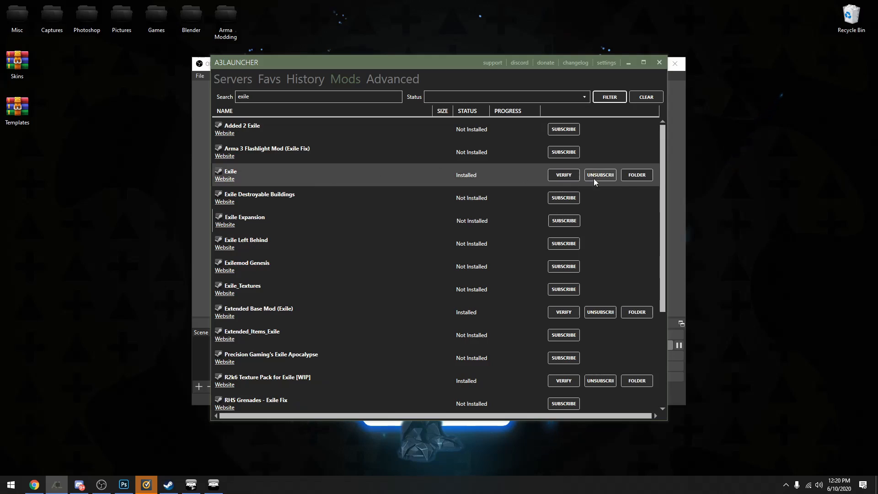
pyautogui.click(637, 175)
pyautogui.doubleClick(94, 100)
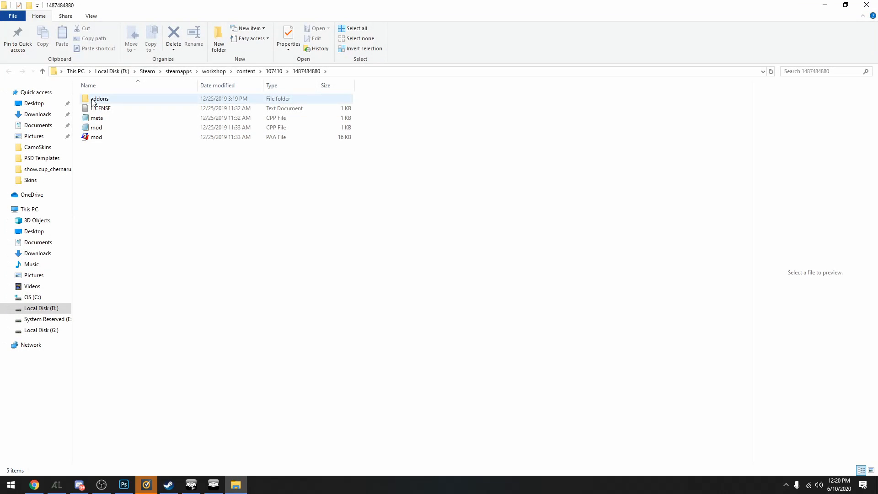
pyautogui.scroll(-4, 363, 170)
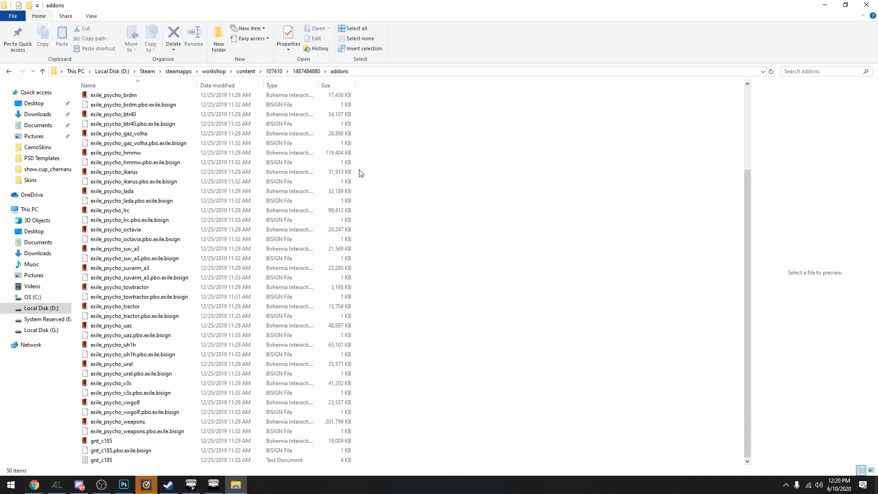
pyautogui.scroll(4, 336, 276)
pyautogui.scroll(-4, 281, 363)
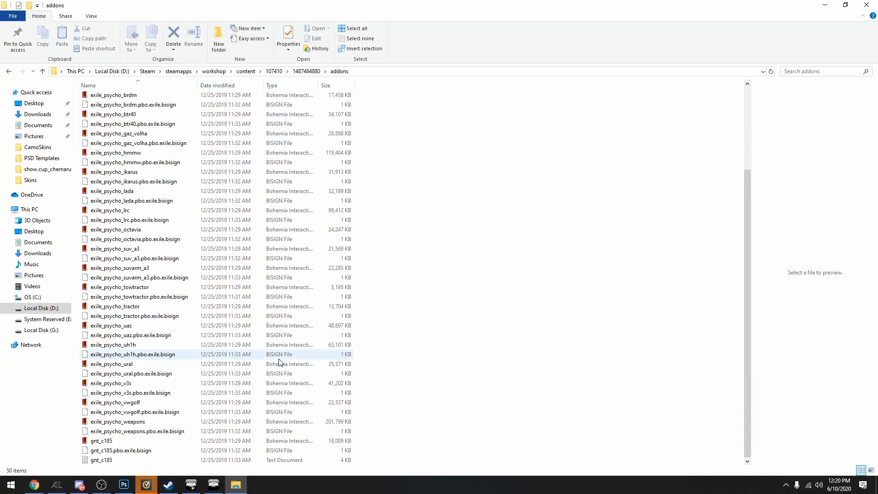
pyautogui.scroll(1, 265, 177)
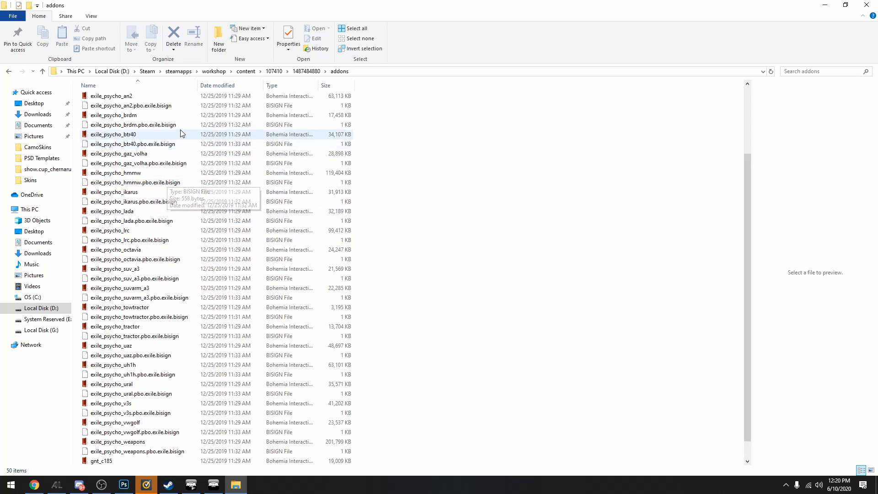
pyautogui.scroll(3, 179, 284)
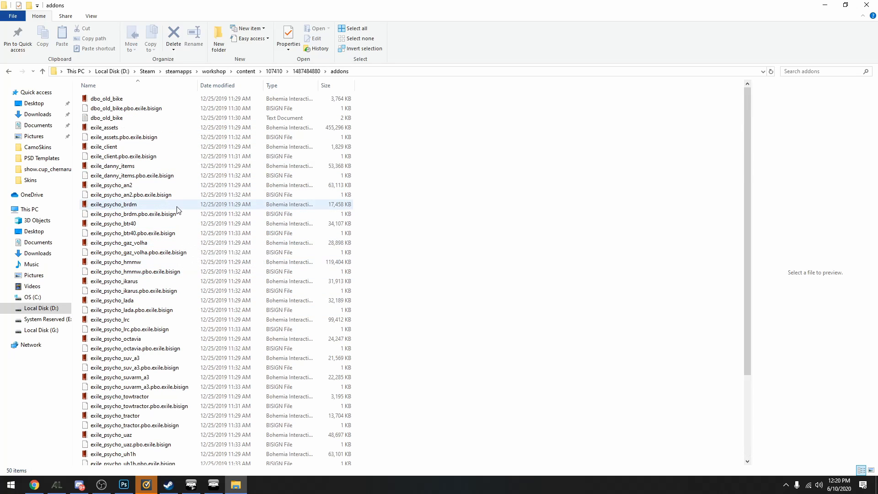
pyautogui.scroll(-4, 210, 274)
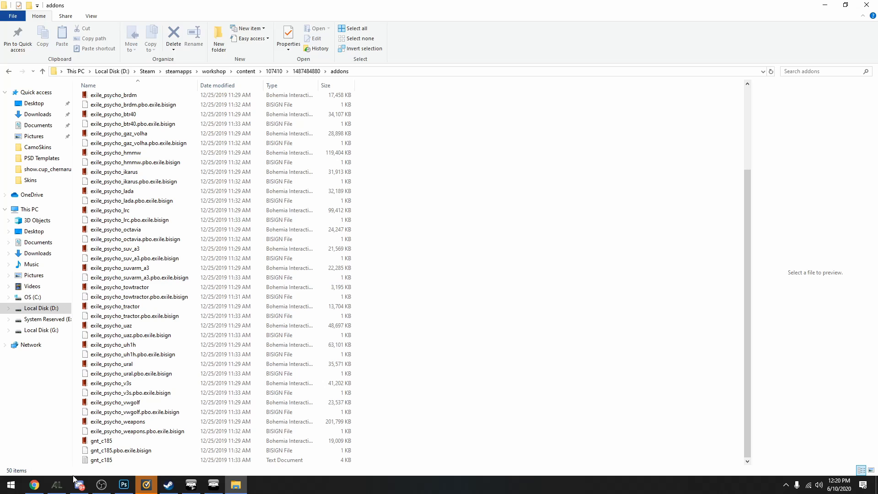
pyautogui.click(245, 487)
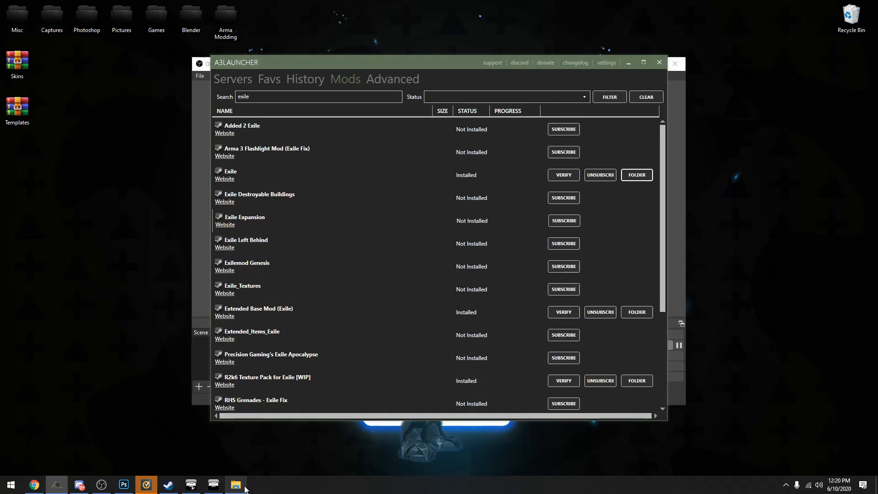
pyautogui.click(245, 487)
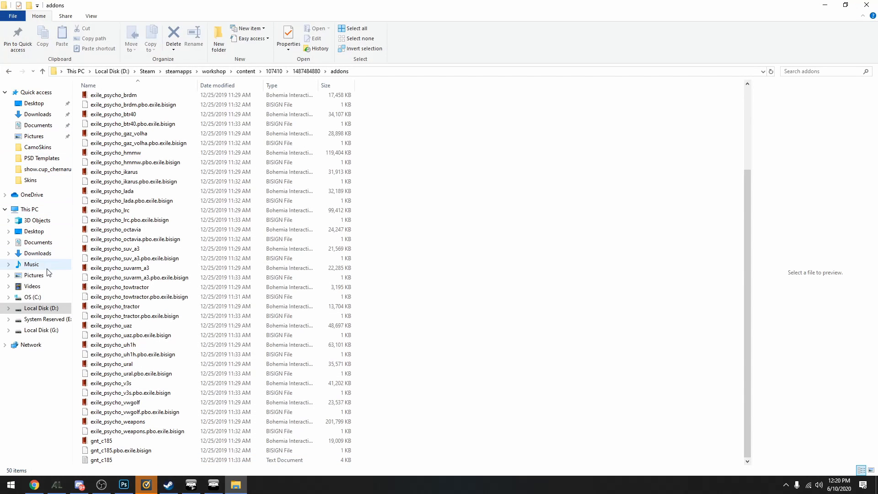
# Browse from This PC to Local Disk (D:)\Steam\steamapps\common\Arma 3\Addons and look through the base game's addon files
pyautogui.click(32, 211)
pyautogui.doubleClick(253, 172)
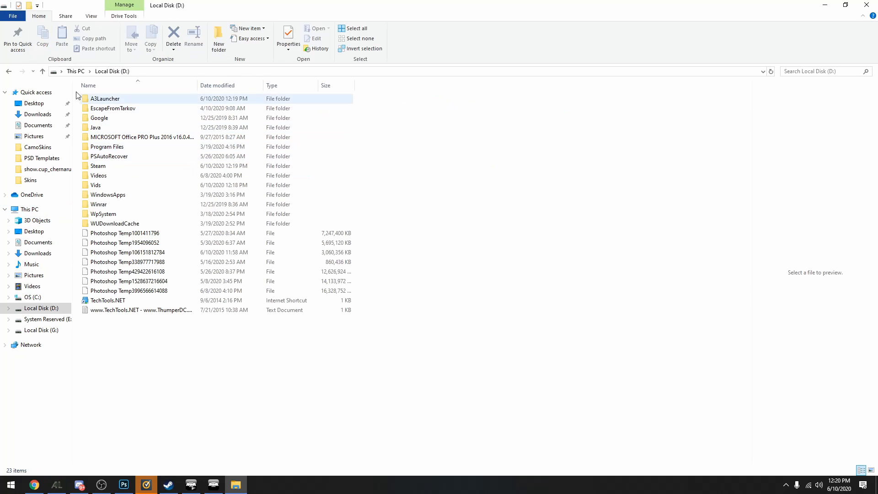
pyautogui.doubleClick(141, 166)
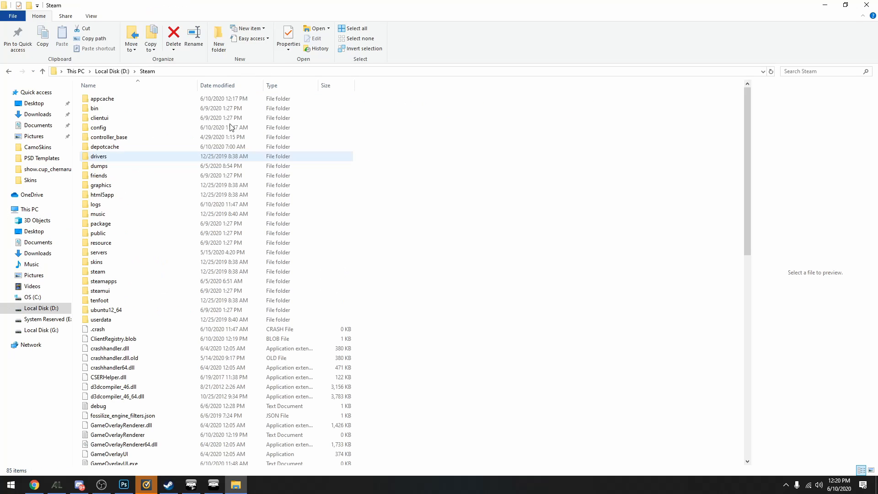
pyautogui.doubleClick(142, 281)
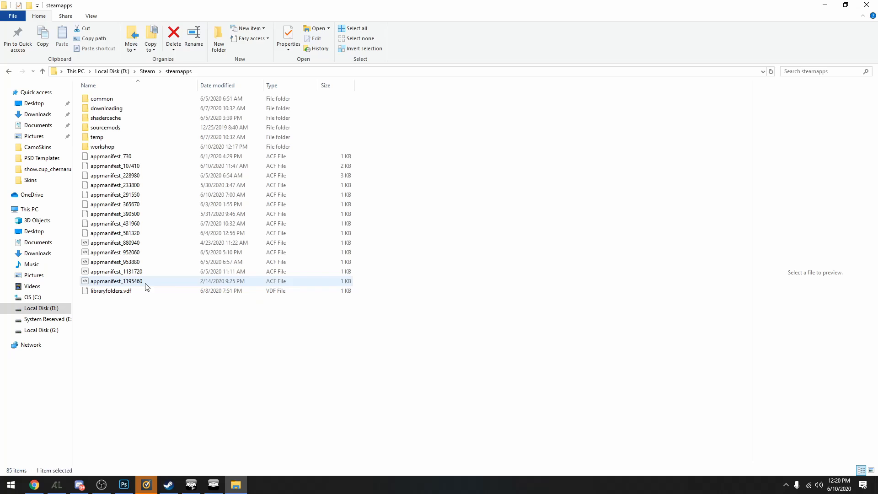
pyautogui.doubleClick(122, 99)
pyautogui.doubleClick(122, 100)
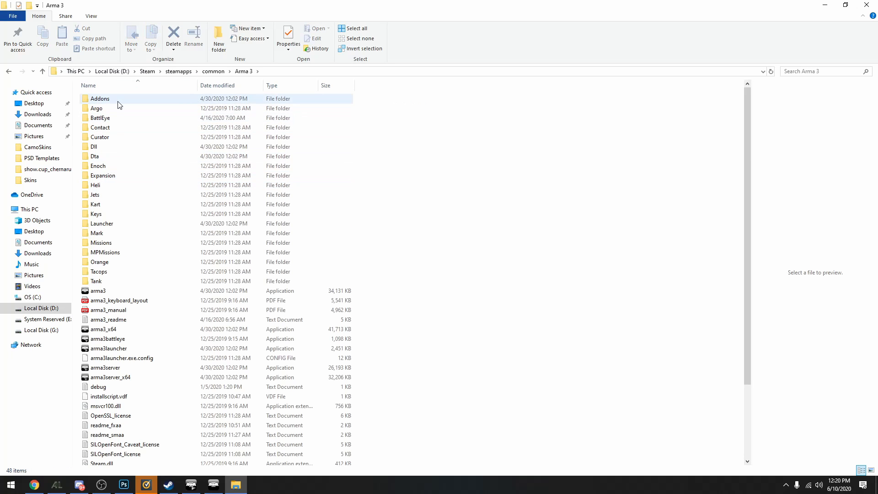
pyautogui.doubleClick(118, 101)
pyautogui.scroll(-20, 193, 146)
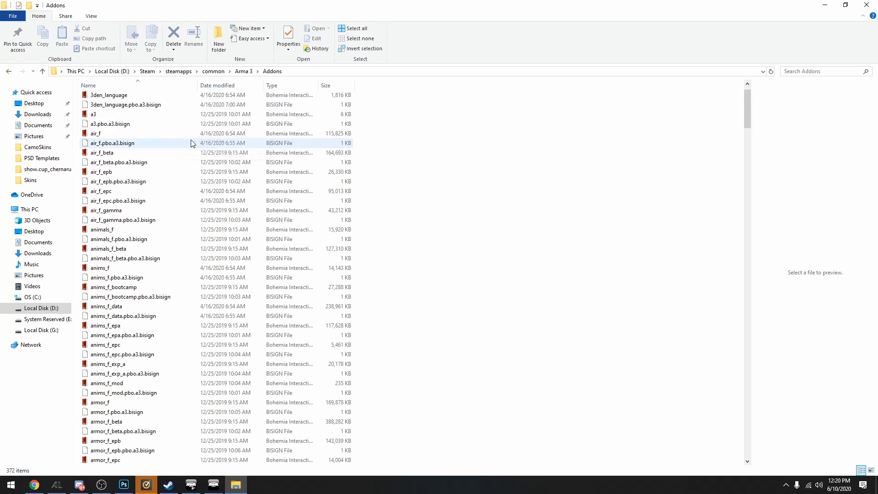
pyautogui.scroll(-20, 166, 216)
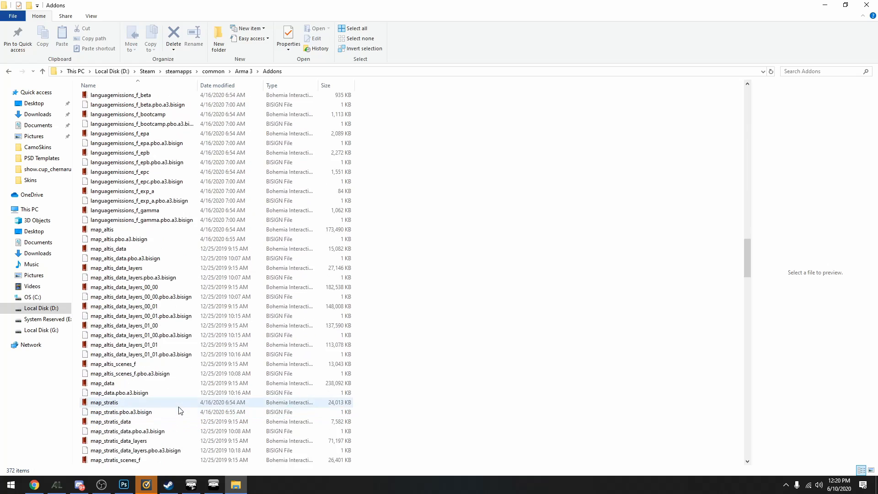
pyautogui.scroll(20, 228, 362)
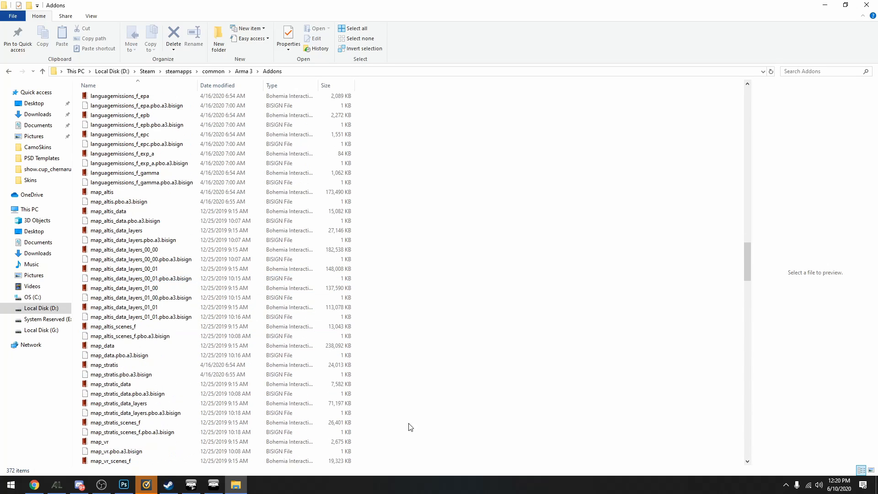
# Return to the Arma 3 folder and look through the addon files in Expansion\Addons
pyautogui.click(7, 72)
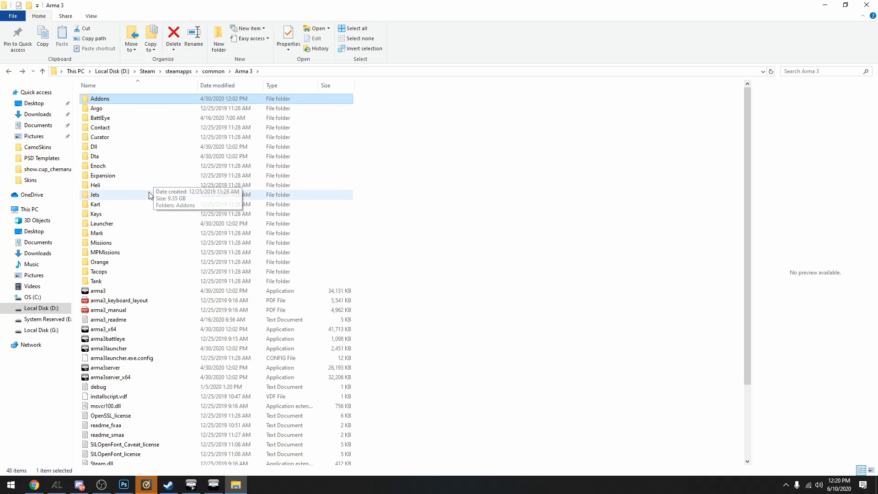
pyautogui.doubleClick(203, 176)
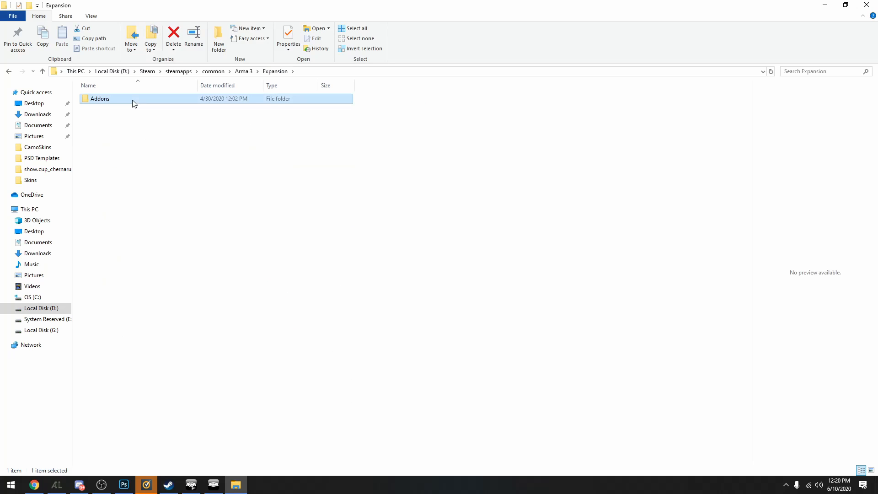
pyautogui.doubleClick(133, 104)
pyautogui.scroll(-20, 242, 174)
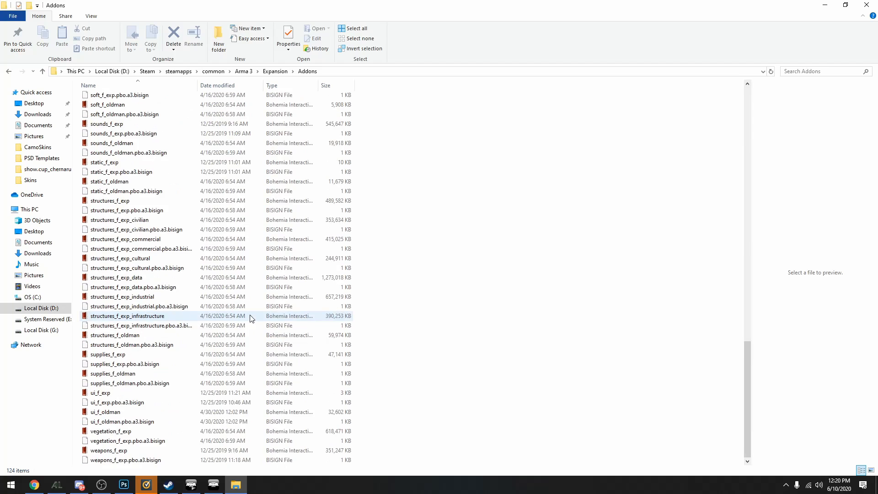
# Switch to Chrome, open bohemia.net in a new tab and go to the Bohemia Interactive community wiki
pyautogui.click(10, 71)
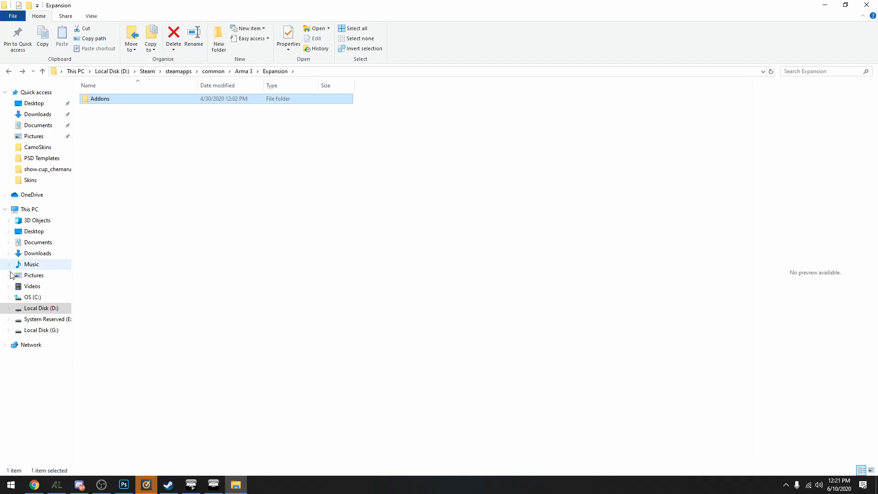
pyautogui.click(34, 484)
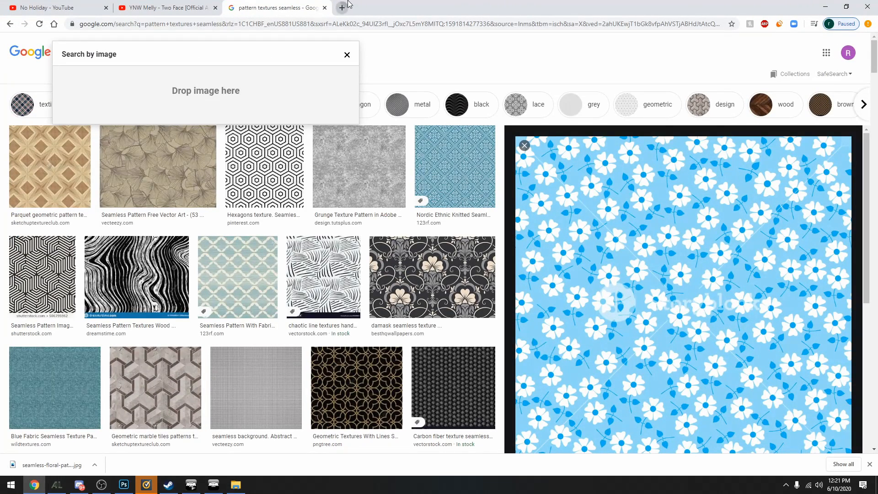
pyautogui.click(343, 7)
pyautogui.write('bist')
pyautogui.press('Return')
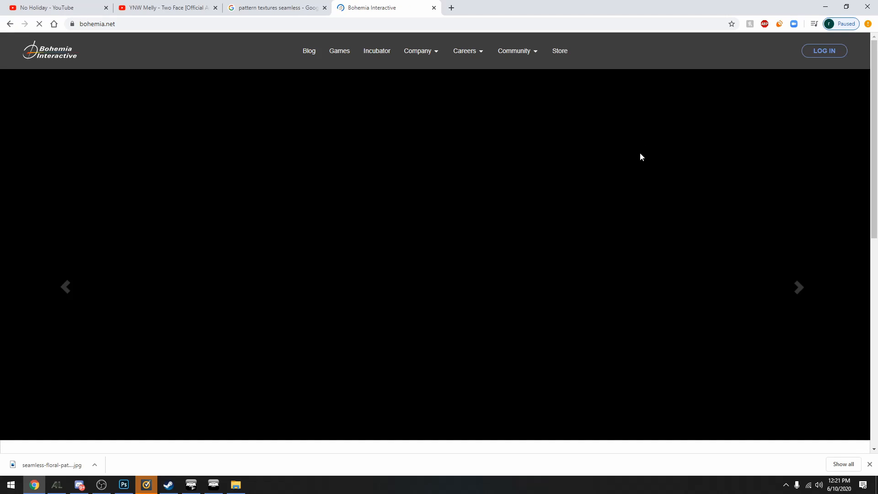
pyautogui.moveTo(527, 54)
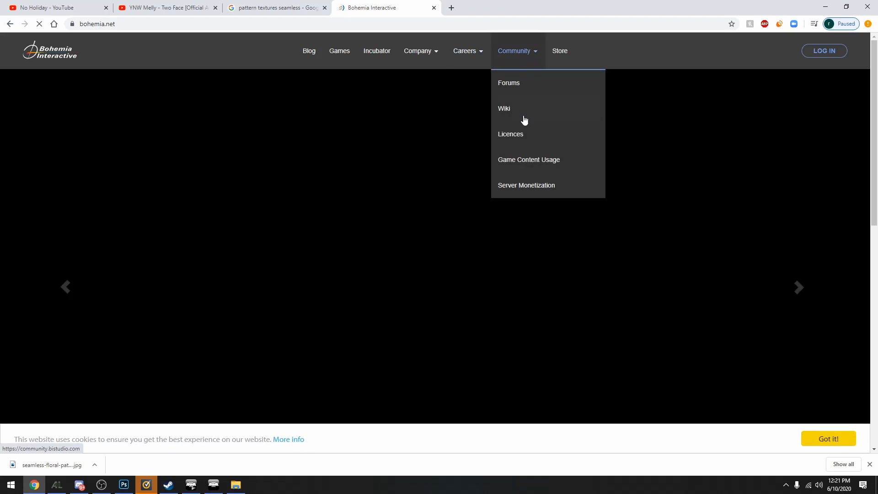
pyautogui.click(523, 118)
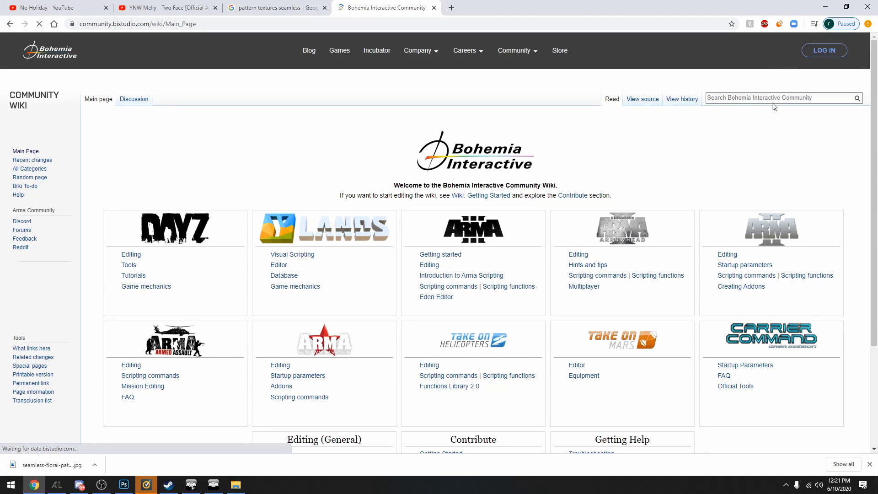
# Search the community wiki for "assets" and open the Arma 3 Assets page
pyautogui.click(774, 98)
pyautogui.write('assets')
pyautogui.press('Return')
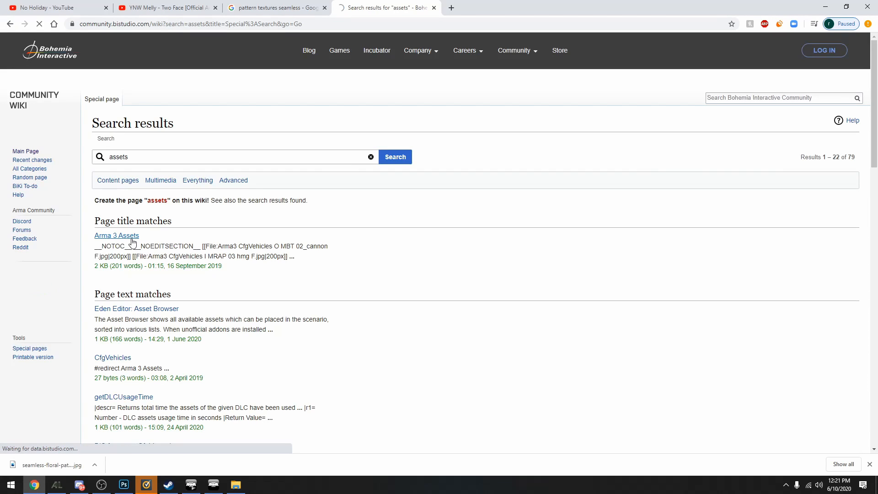
pyautogui.click(132, 242)
# Open the Independent objects list from the Arma 3 Assets table
pyautogui.scroll(-5, 466, 219)
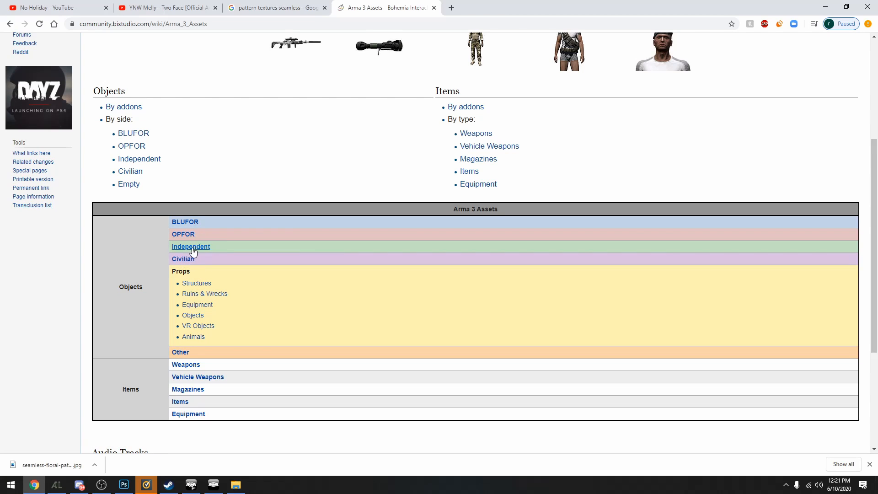
pyautogui.scroll(-4, 198, 256)
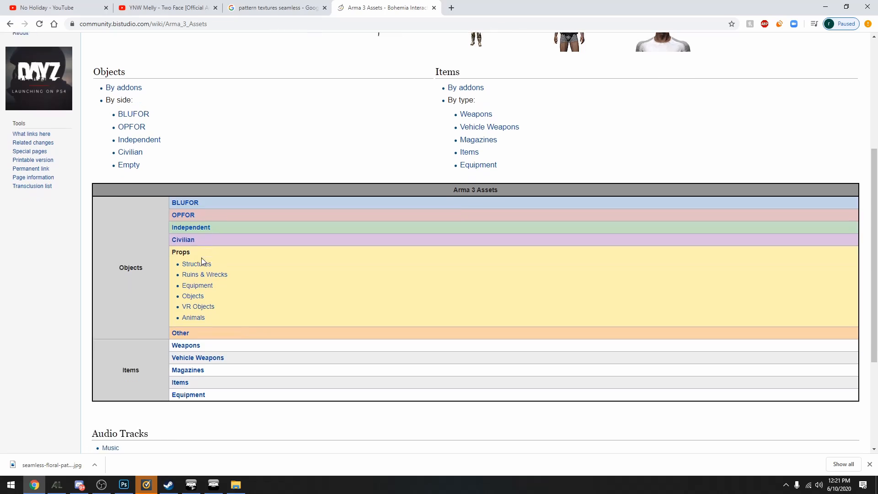
pyautogui.scroll(3, 690, 178)
pyautogui.click(200, 203)
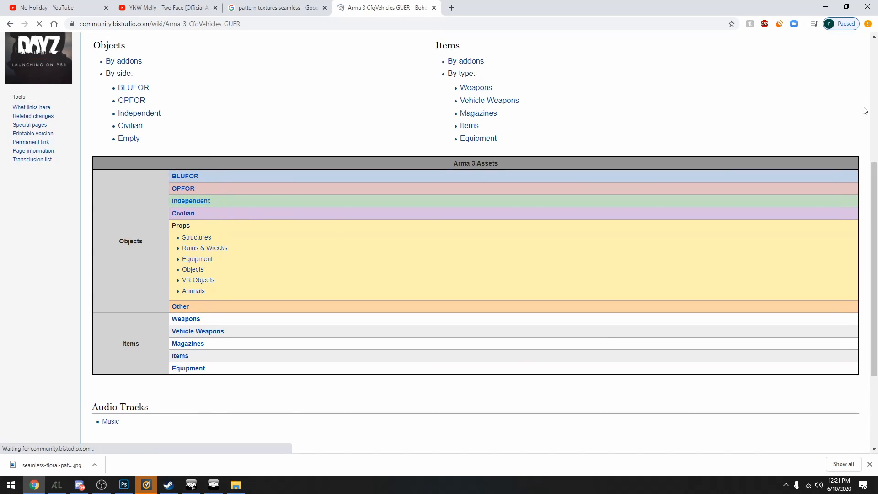
# Look through the Independent vehicle table for class names and their addons, highlighting the class name I_C_Van_02_transport_F
pyautogui.moveTo(871, 43); pyautogui.dragTo(874, 169)
pyautogui.scroll(-5, 457, 214)
pyautogui.scroll(-10, 382, 182)
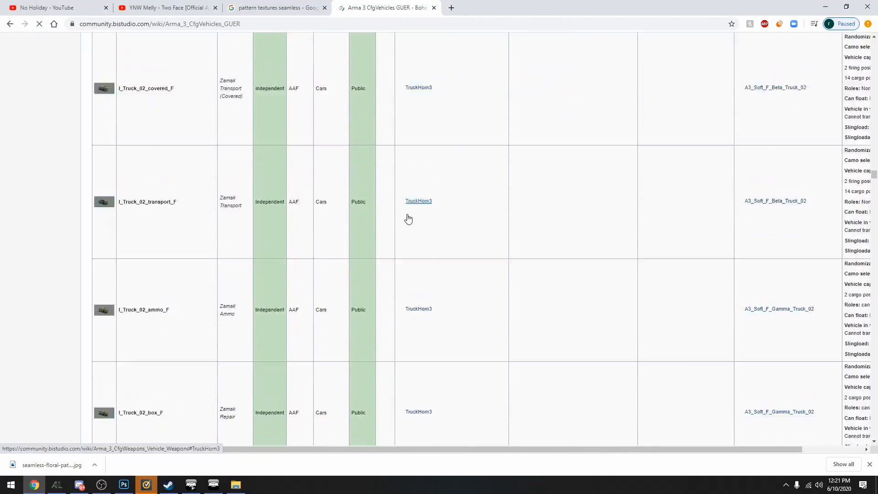
pyautogui.scroll(-7, 330, 184)
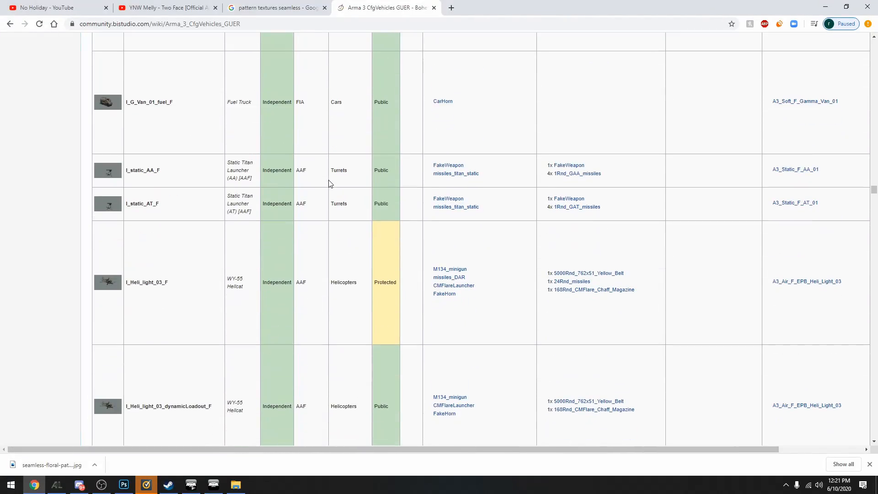
pyautogui.scroll(-15, 329, 182)
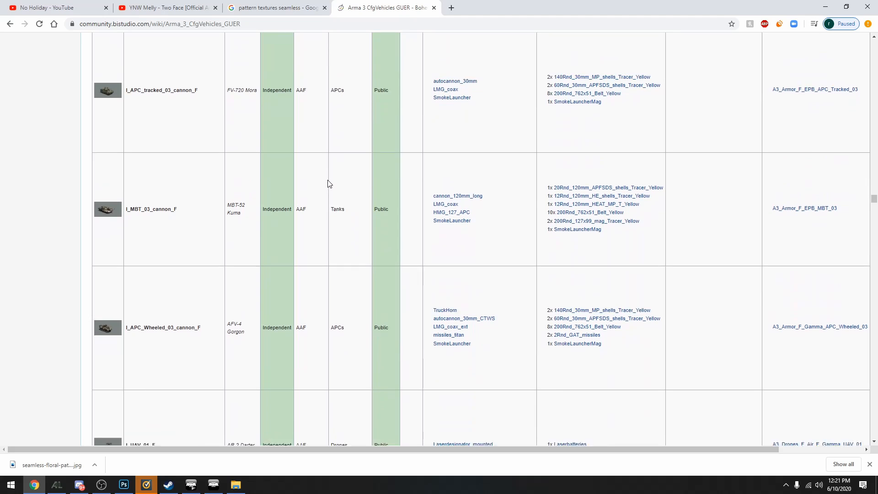
pyautogui.scroll(-14, 329, 183)
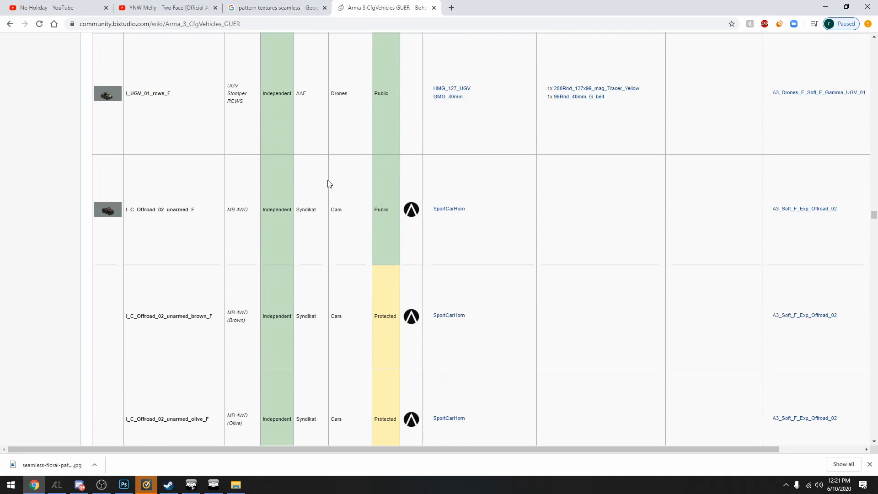
pyautogui.scroll(-15, 274, 186)
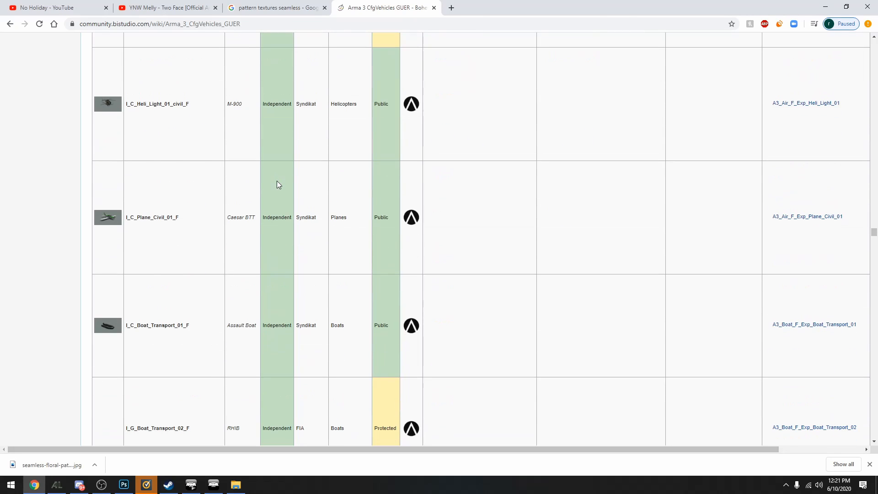
pyautogui.scroll(-15, 278, 184)
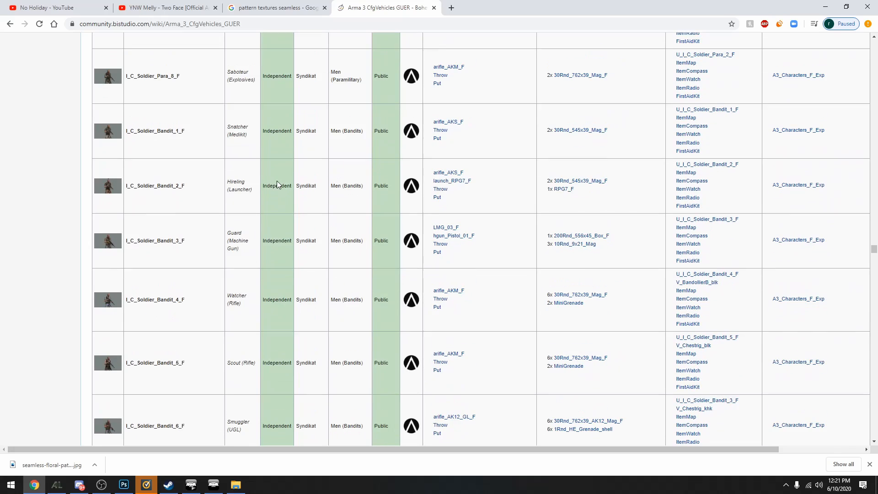
pyautogui.scroll(-15, 277, 182)
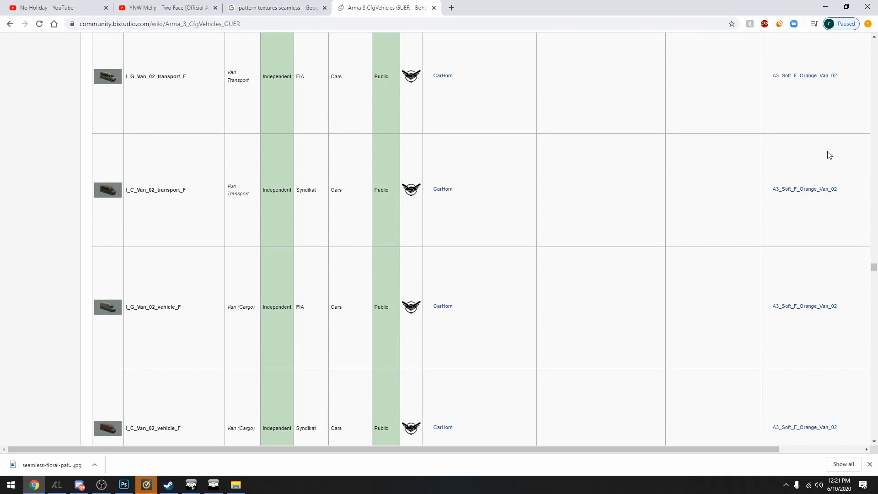
pyautogui.scroll(1, 143, 207)
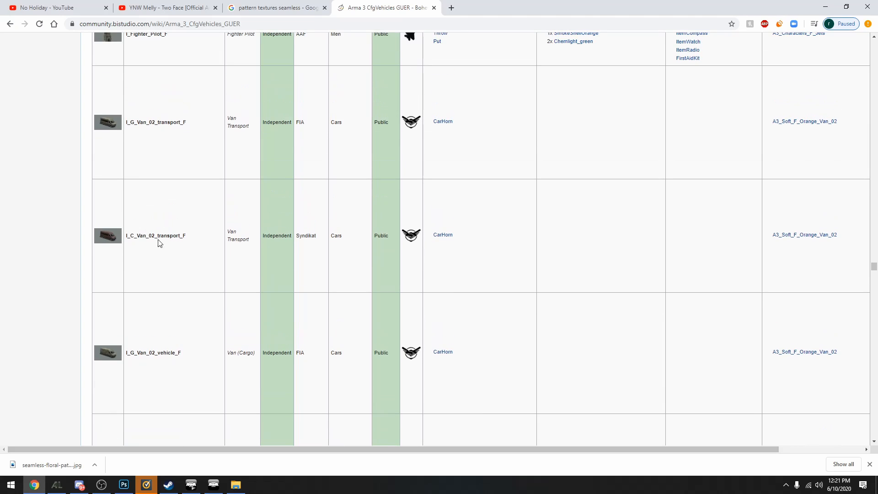
pyautogui.moveTo(163, 237); pyautogui.dragTo(125, 237)
pyautogui.click(187, 239)
# Switch to File Explorer, go to the base game's Arma 3\Addons folder and open the soft_f file in PBO Manager
pyautogui.click(235, 484)
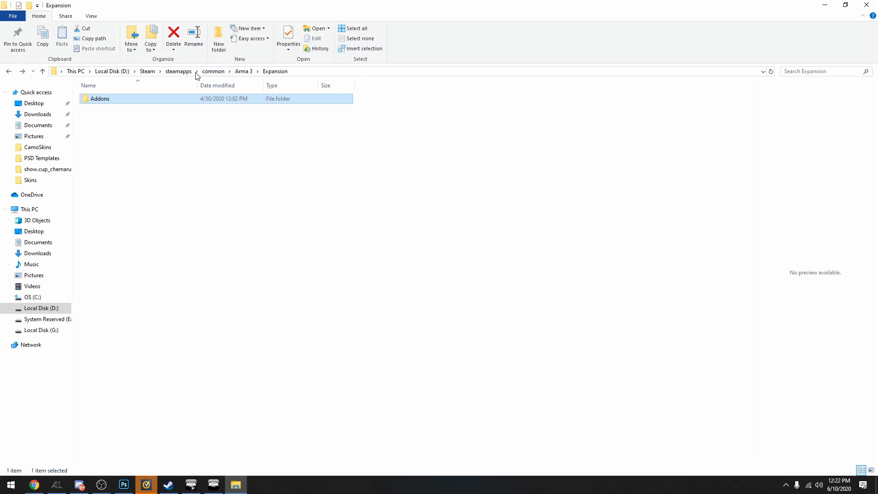
pyautogui.click(244, 71)
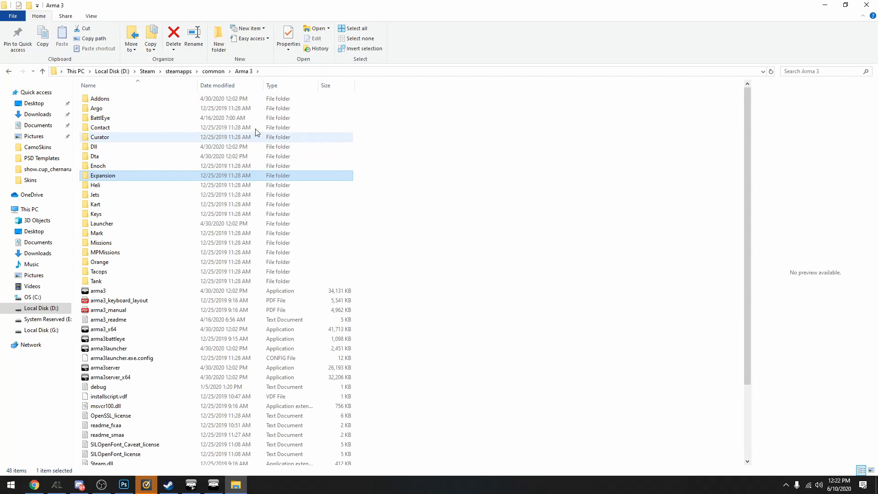
pyautogui.doubleClick(123, 96)
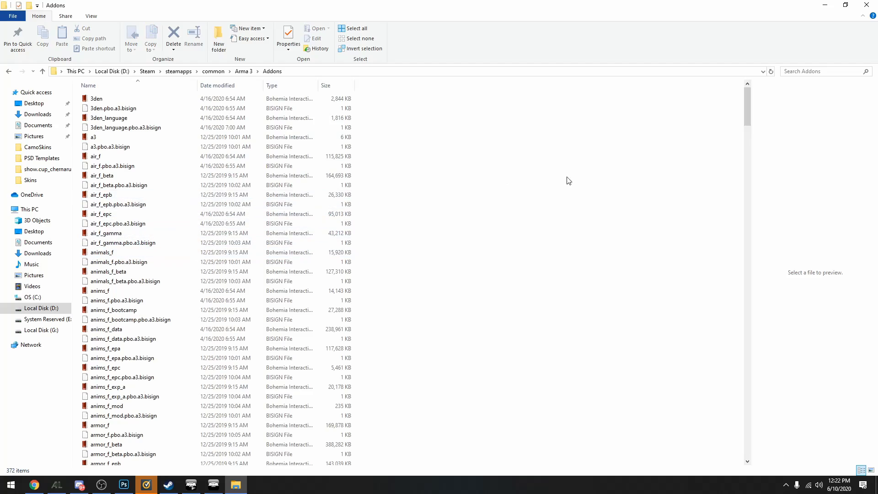
pyautogui.moveTo(748, 99); pyautogui.dragTo(754, 366)
pyautogui.click(128, 240)
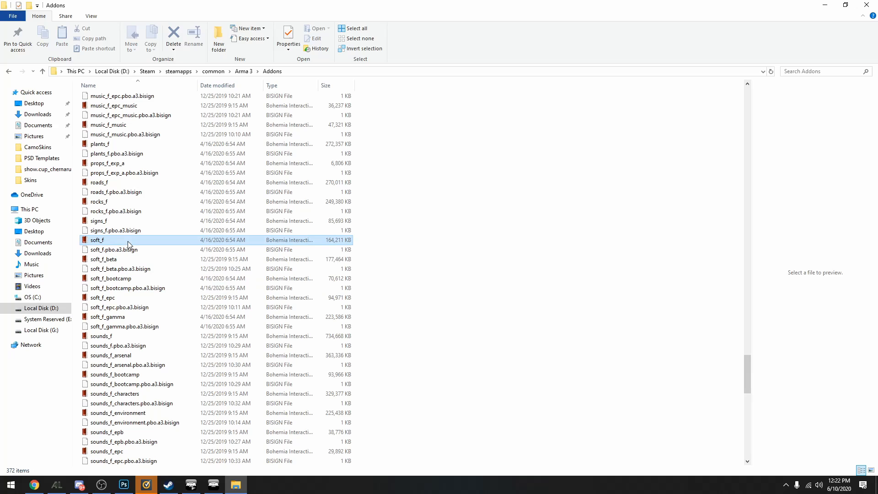
pyautogui.doubleClick(103, 245)
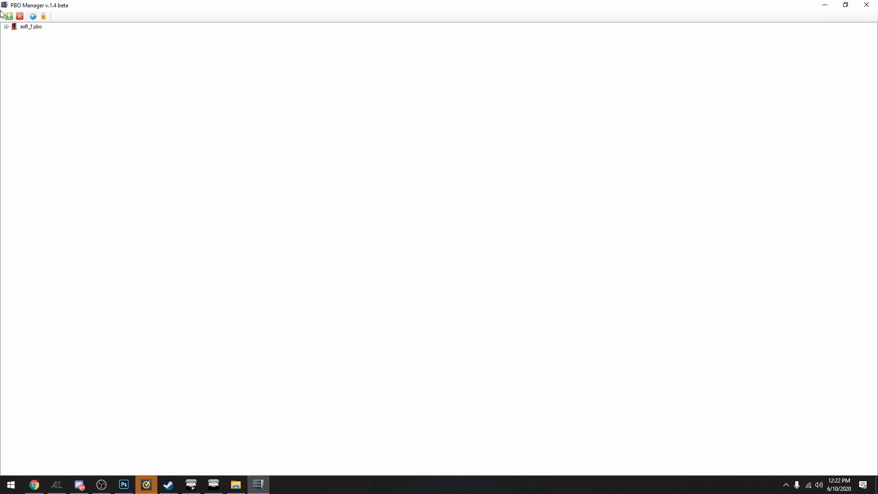
# Expand soft_f.pbo down to the MRAP_01 Data folder to view its texture files
pyautogui.click(6, 27)
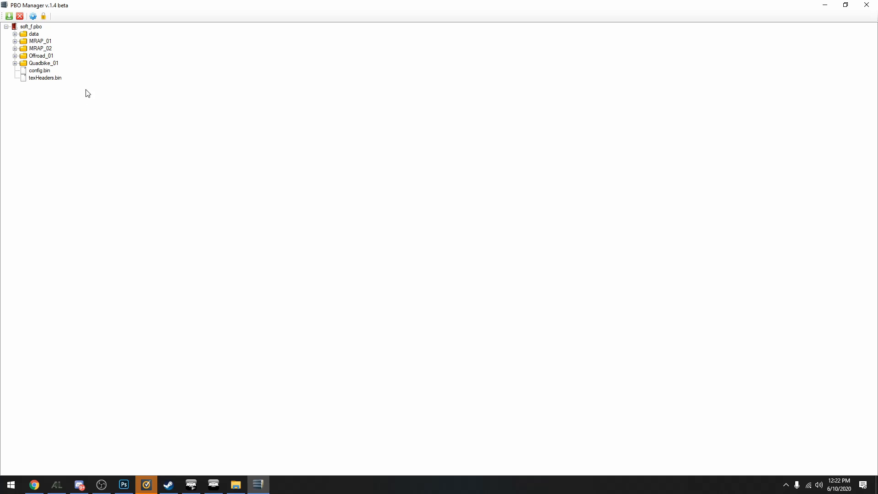
pyautogui.click(15, 41)
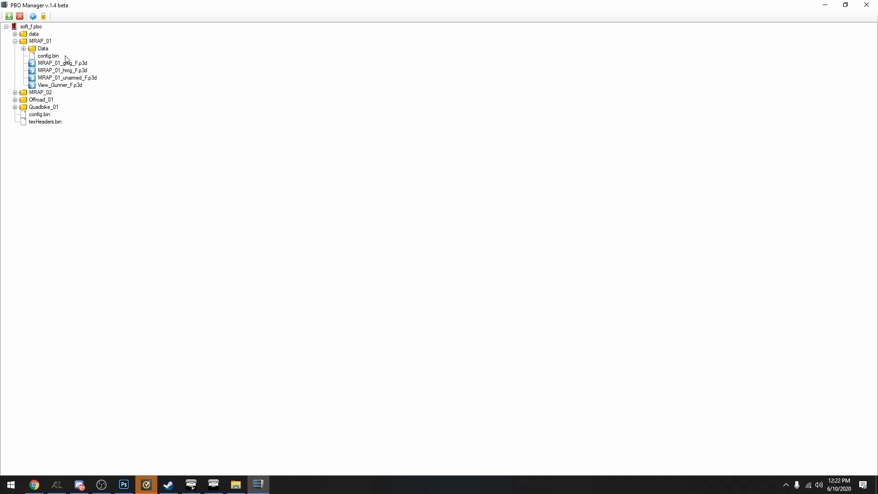
pyautogui.click(24, 48)
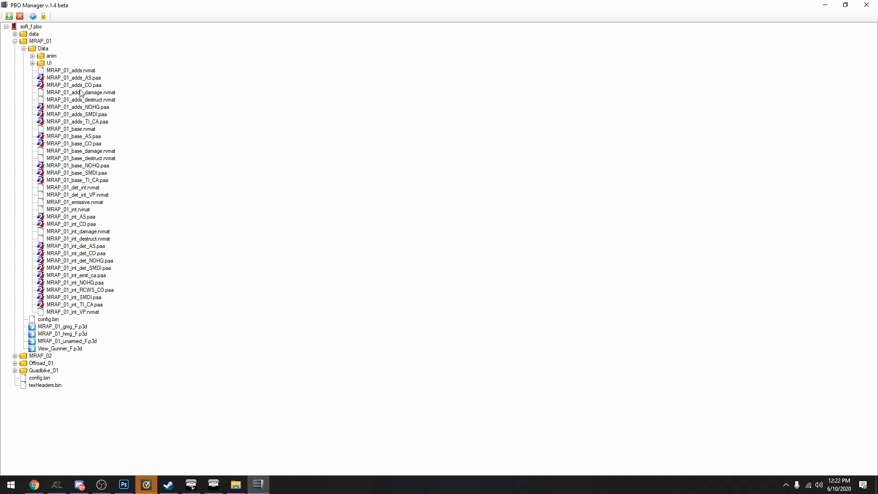
# Expand the Data folder of Offroad_01 and look through its texture files
pyautogui.click(15, 363)
pyautogui.scroll(-1, 203, 353)
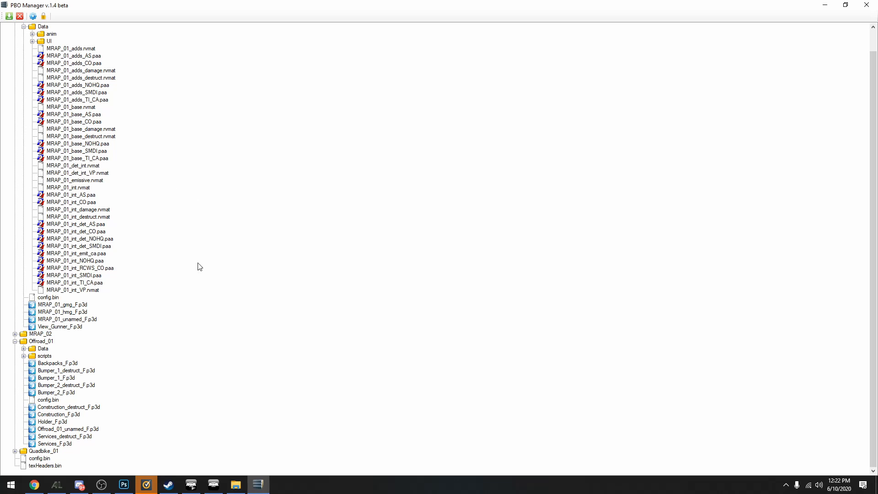
pyautogui.click(24, 349)
pyautogui.scroll(-10, 192, 209)
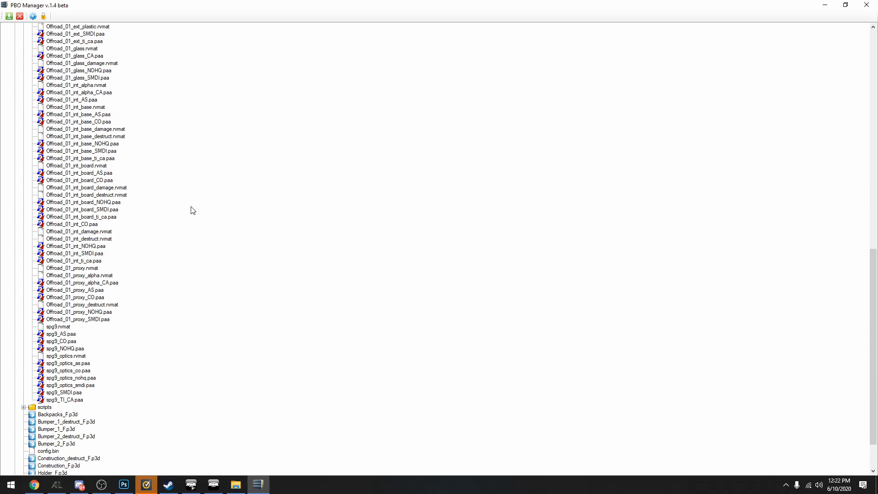
pyautogui.scroll(10, 134, 291)
pyautogui.scroll(3, 88, 182)
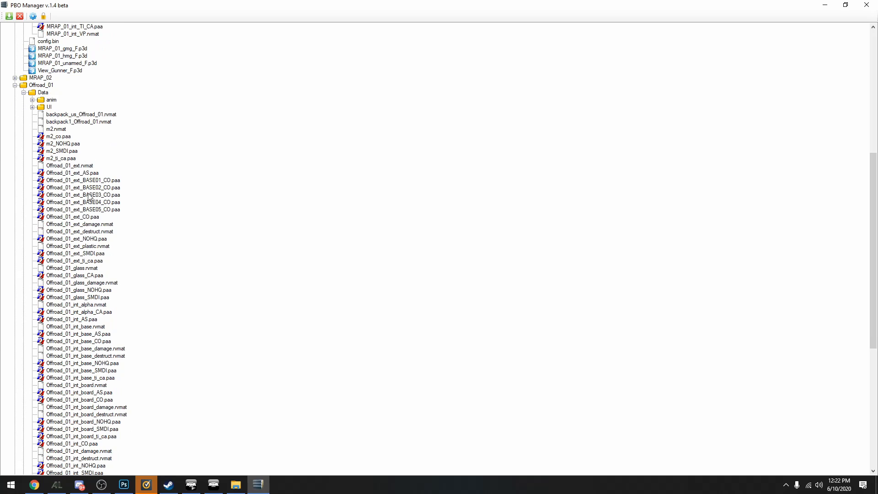
# Point out the Offroad_01 exterior, glass, interior and proxy textures by selecting them in turn, ending with Offroad_01_proxy_CO.paa
pyautogui.click(75, 189)
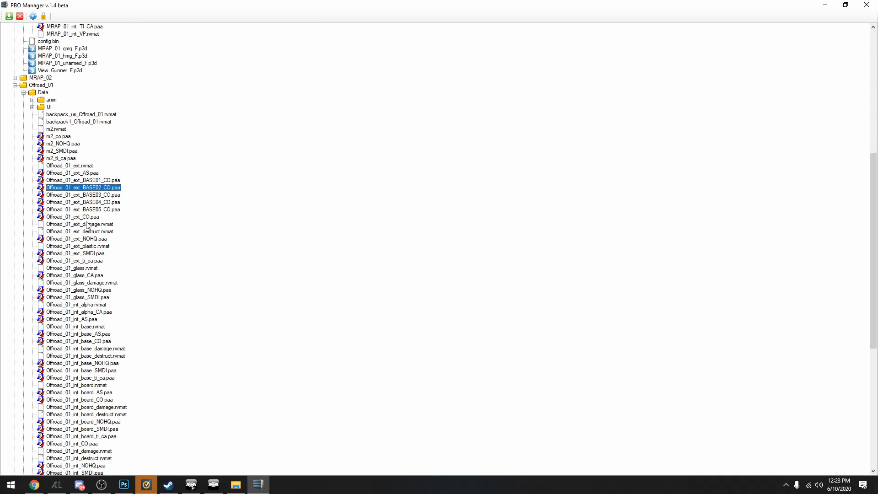
pyautogui.scroll(-2, 88, 217)
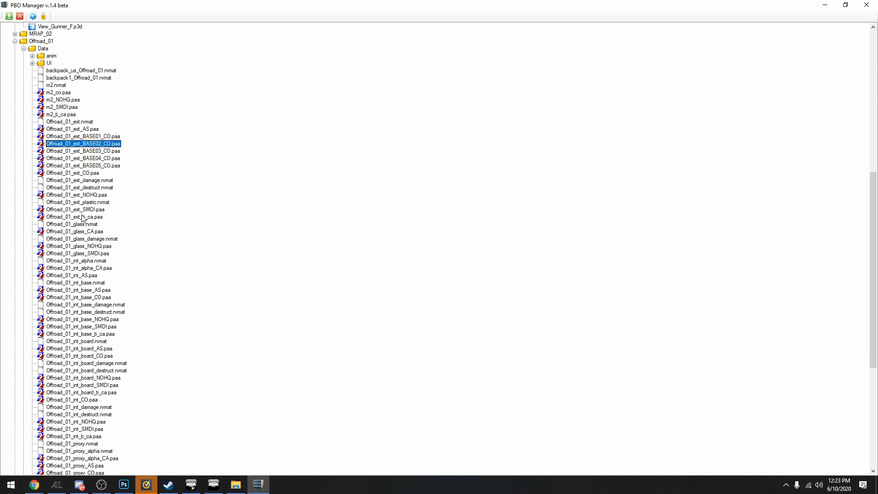
pyautogui.click(78, 231)
pyautogui.scroll(-2, 80, 232)
pyautogui.click(82, 254)
pyautogui.scroll(-3, 83, 256)
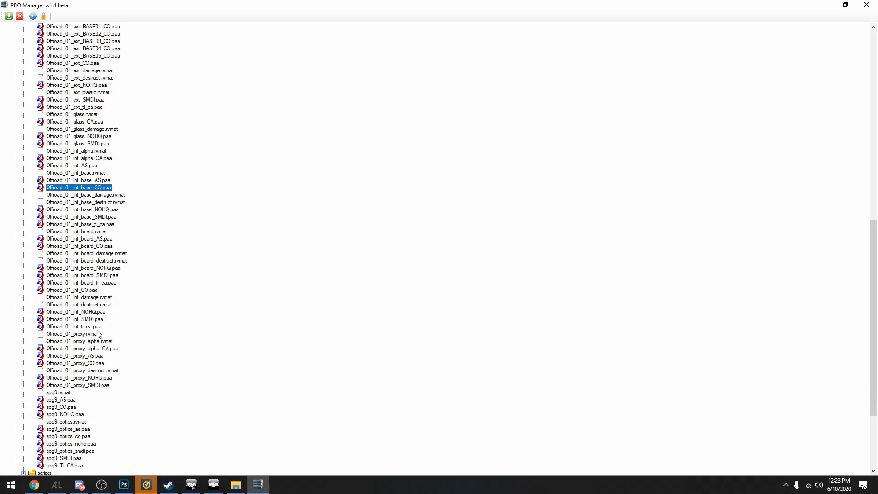
pyautogui.click(82, 362)
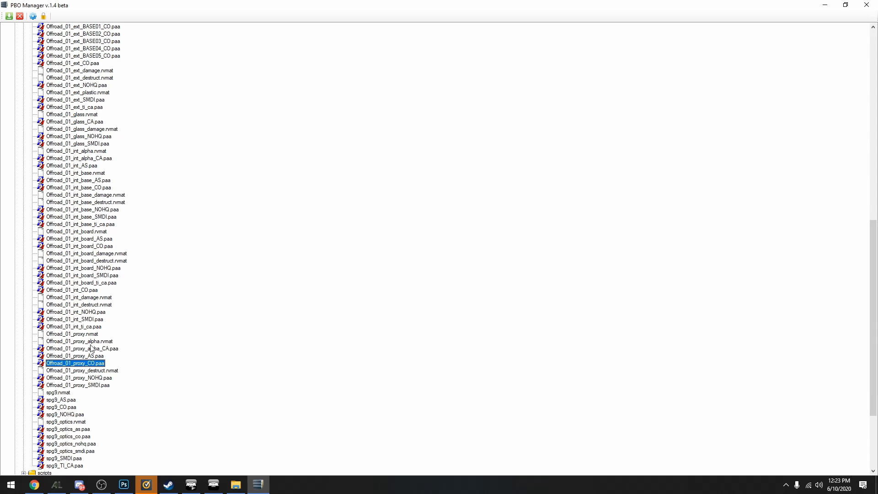
# Look over the remaining Offroad_01 textures and select Offroad_01_ext_BASE01_CO.paa among the exterior ones
pyautogui.scroll(-2, 80, 363)
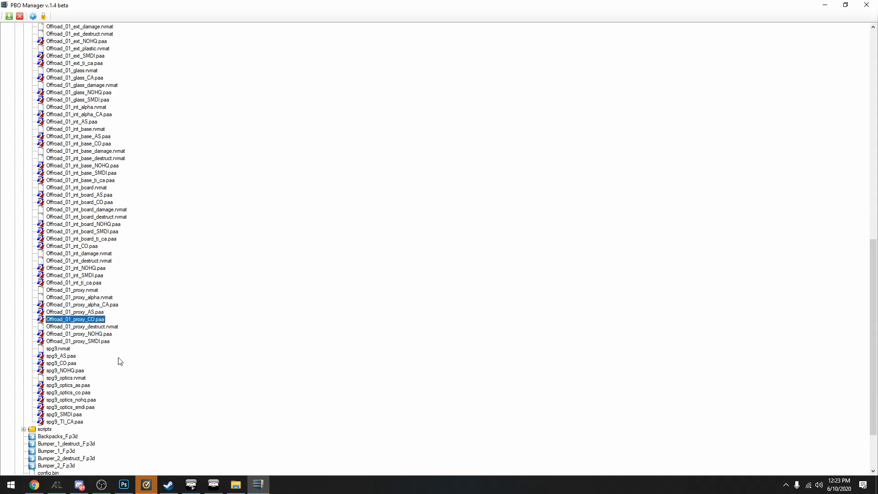
pyautogui.scroll(12, 117, 360)
pyautogui.scroll(-3, 272, 312)
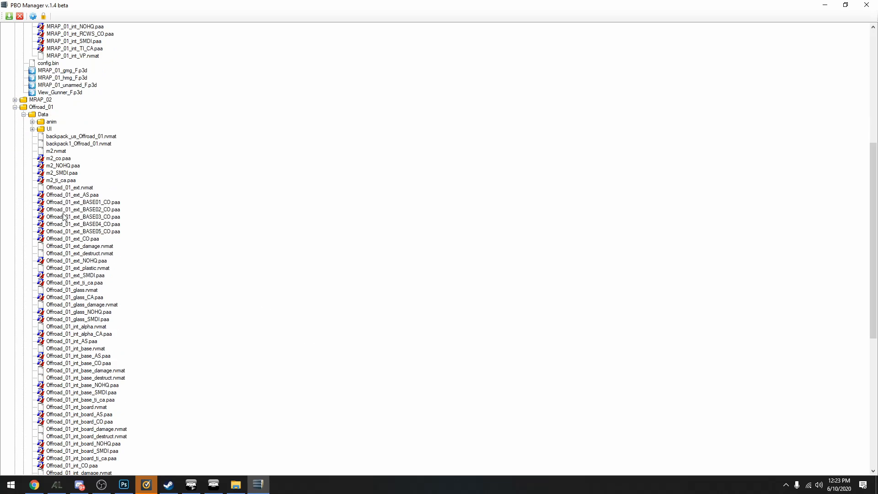
pyautogui.click(104, 181)
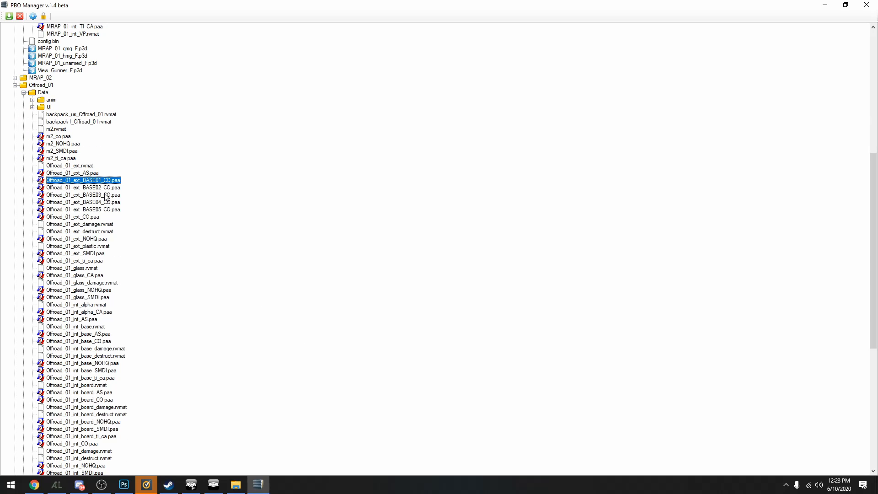
# Open Offroad_01_ext_CO.paa in Texture Viewer and look over the full exterior texture in a maximized window
pyautogui.doubleClick(110, 195)
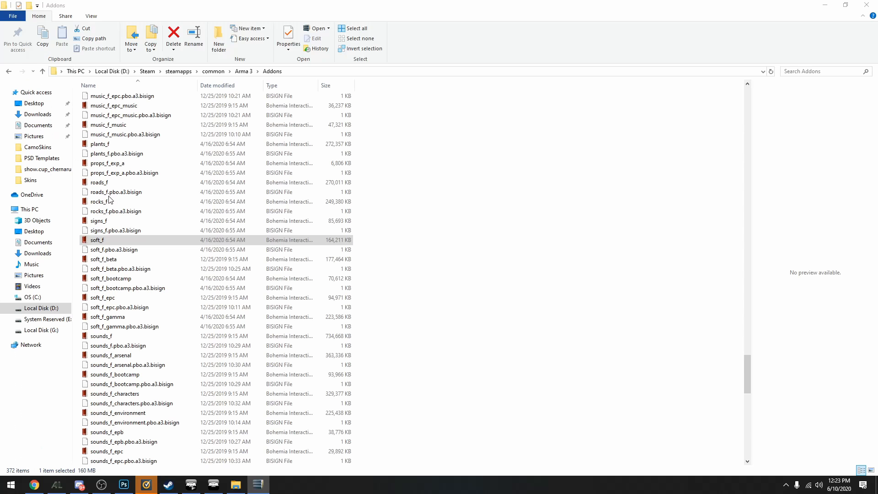
pyautogui.hotkey('alt', 'Tab')
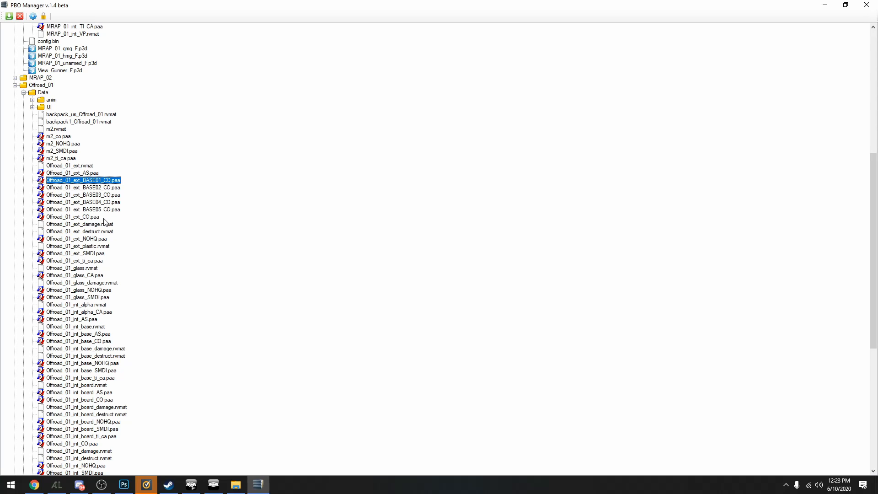
pyautogui.click(80, 217)
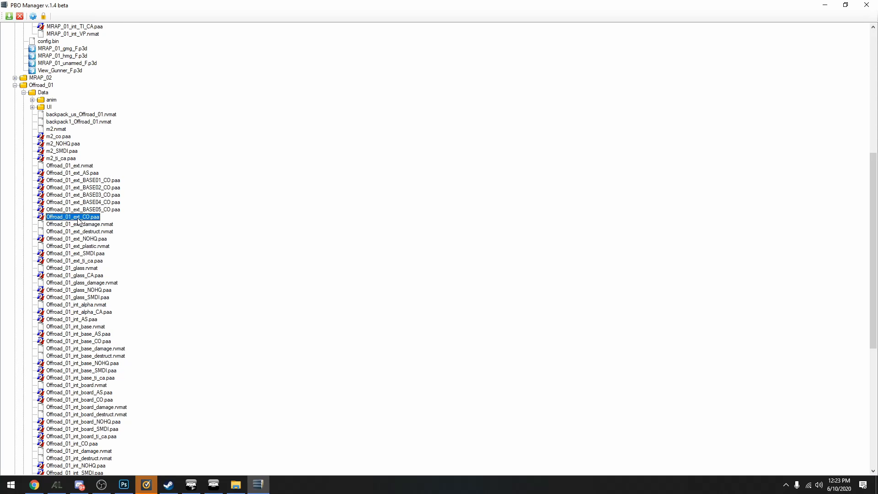
pyautogui.doubleClick(84, 218)
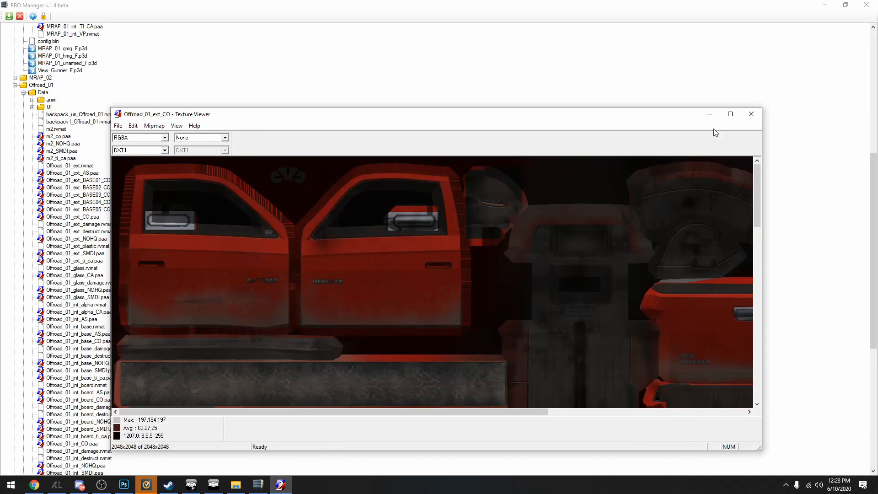
pyautogui.click(730, 117)
pyautogui.scroll(-2, 539, 203)
pyautogui.scroll(1, 136, 85)
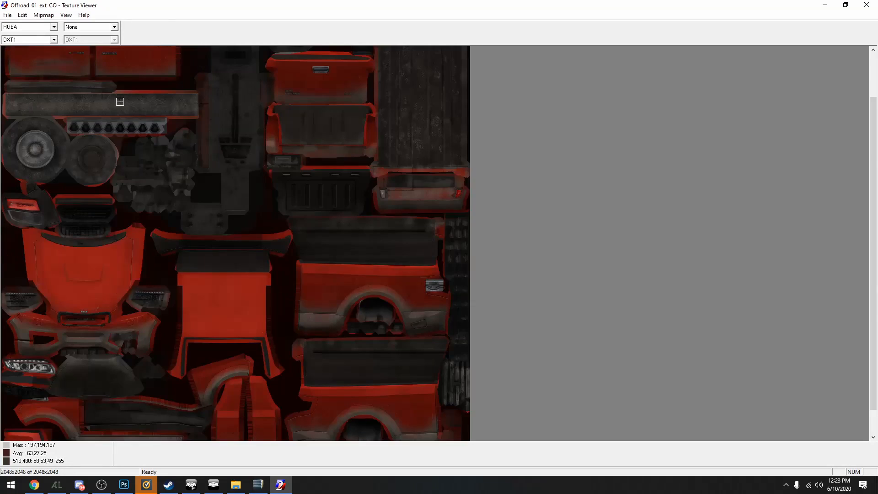
pyautogui.scroll(-1, 105, 119)
pyautogui.scroll(1, 212, 114)
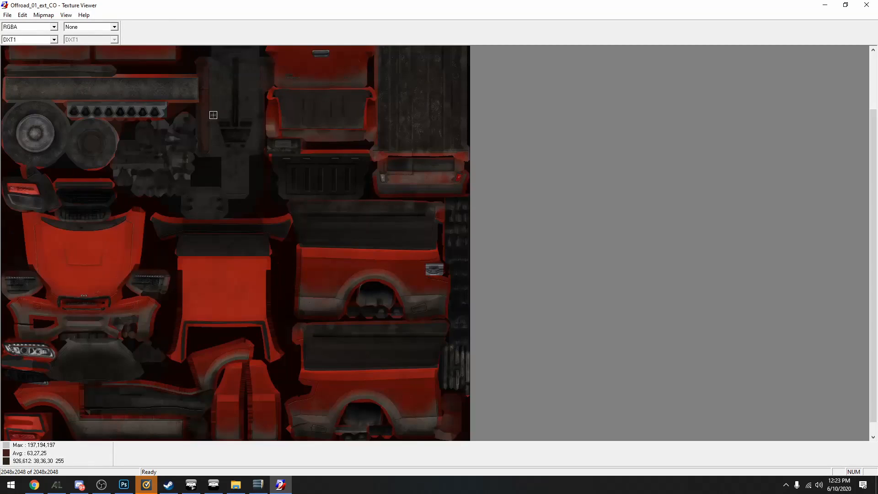
# Save the exterior texture to the Desktop as color.png with the All Files type, and close the texture viewer
pyautogui.click(8, 15)
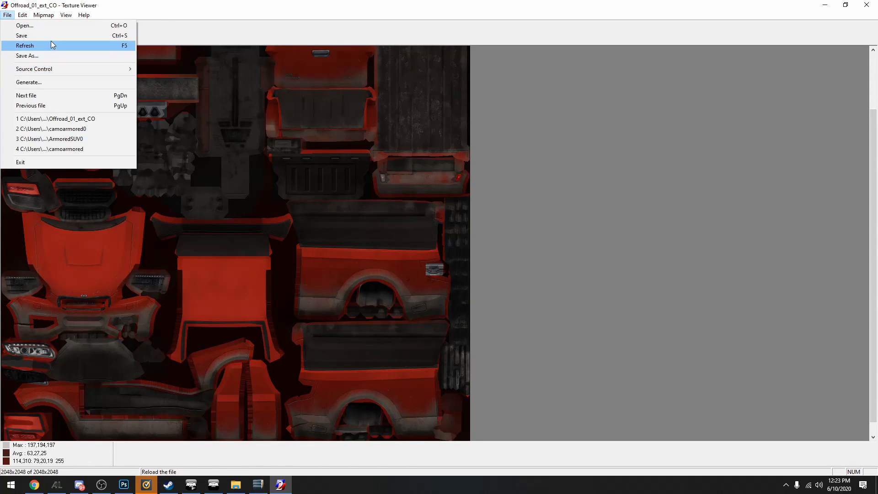
pyautogui.click(59, 55)
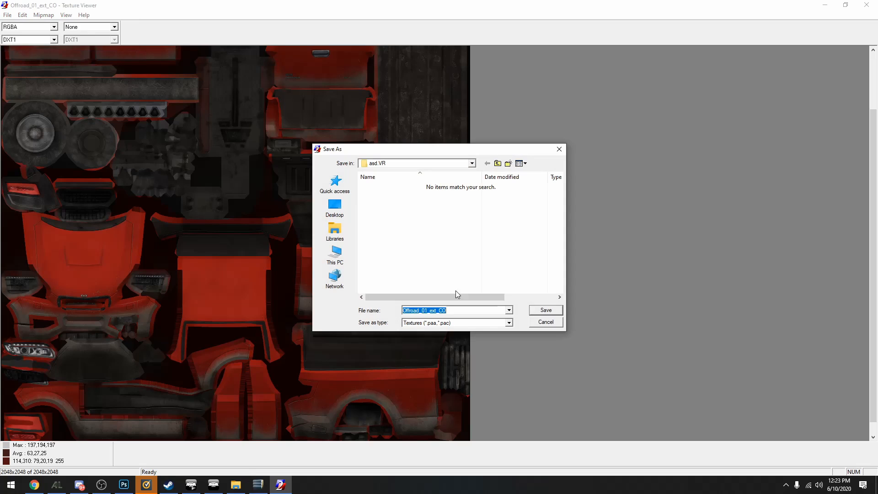
pyautogui.click(335, 208)
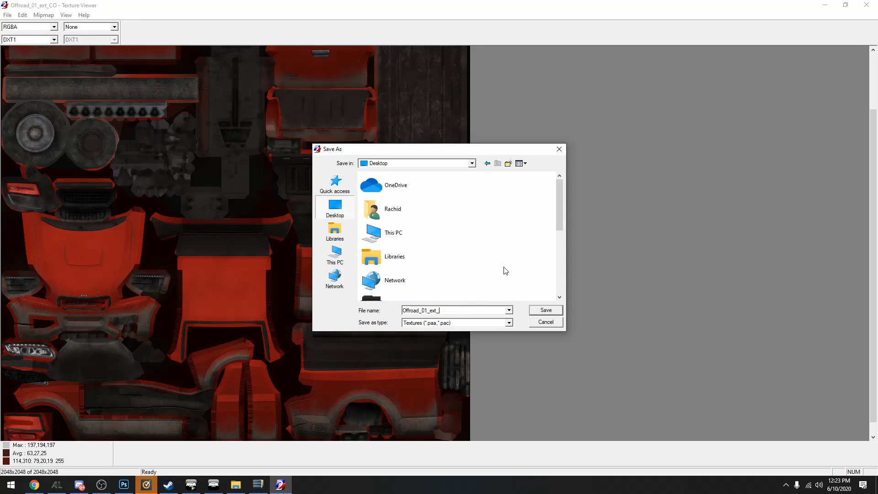
pyautogui.press('BackSpace')
pyautogui.press('BackSpace')
pyautogui.press('BackSpace')
pyautogui.press('BackSpace')
pyautogui.press('BackSpace')
pyautogui.press('BackSpace')
pyautogui.press('BackSpace')
pyautogui.press('BackSpace')
pyautogui.press('BackSpace')
pyautogui.press('BackSpace')
pyautogui.press('BackSpace')
pyautogui.press('BackSpace')
pyautogui.click(436, 322)
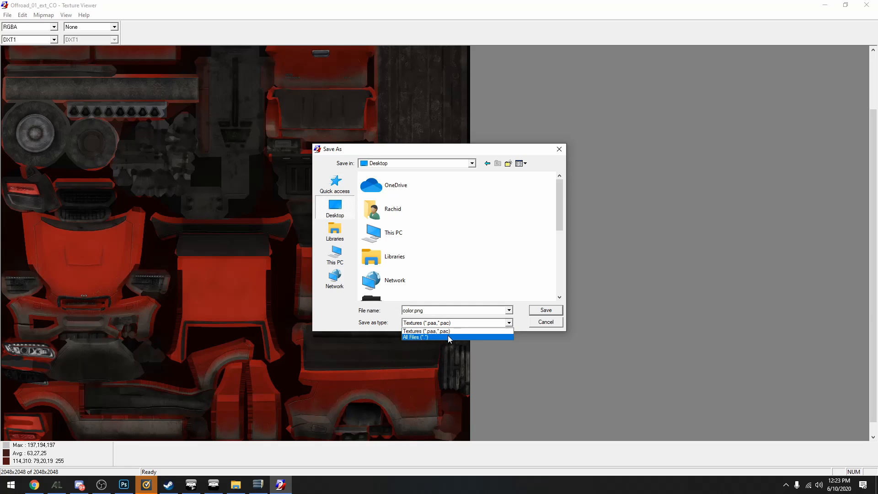
pyautogui.click(449, 337)
pyautogui.click(546, 310)
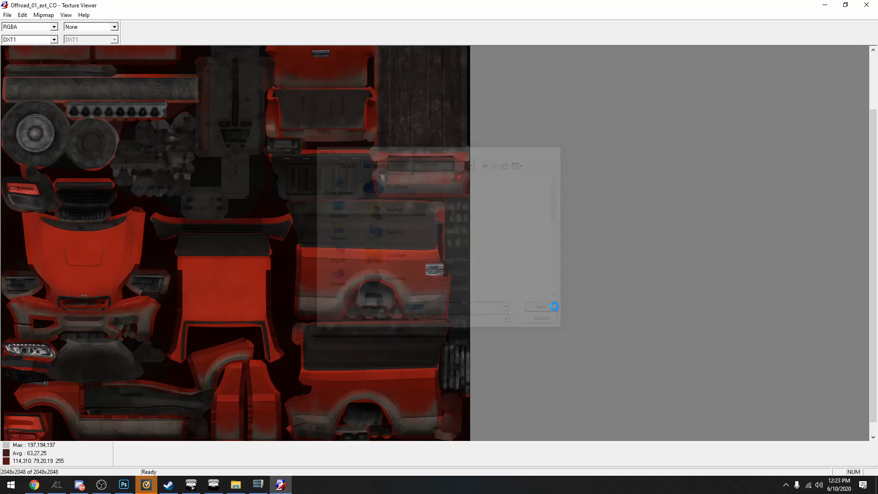
pyautogui.click(874, 4)
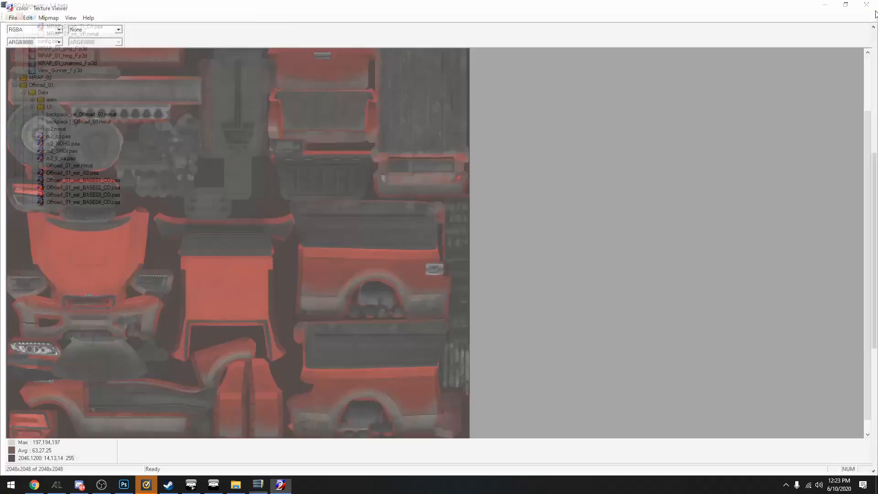
# Open color.png from the desktop in Photoshop as its own document
pyautogui.press('super+d')
pyautogui.moveTo(5, 169); pyautogui.dragTo(366, 35)
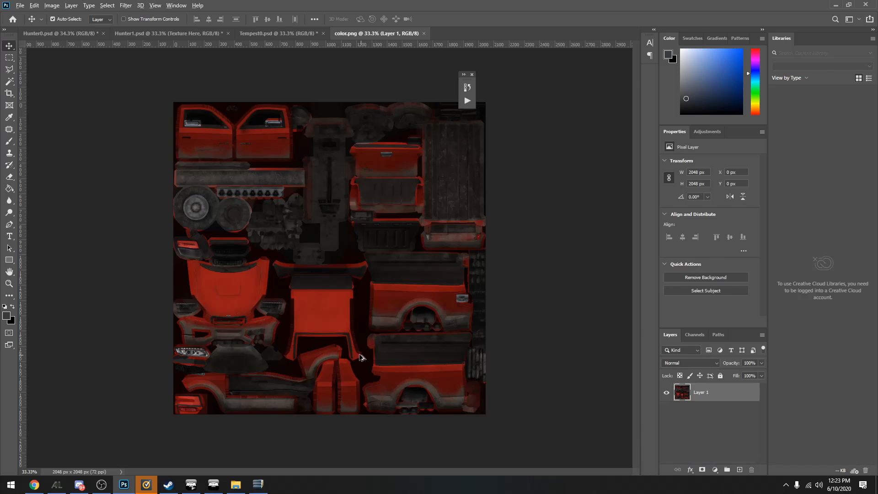
pyautogui.scroll(-3, 336, 340)
pyautogui.scroll(2, 337, 340)
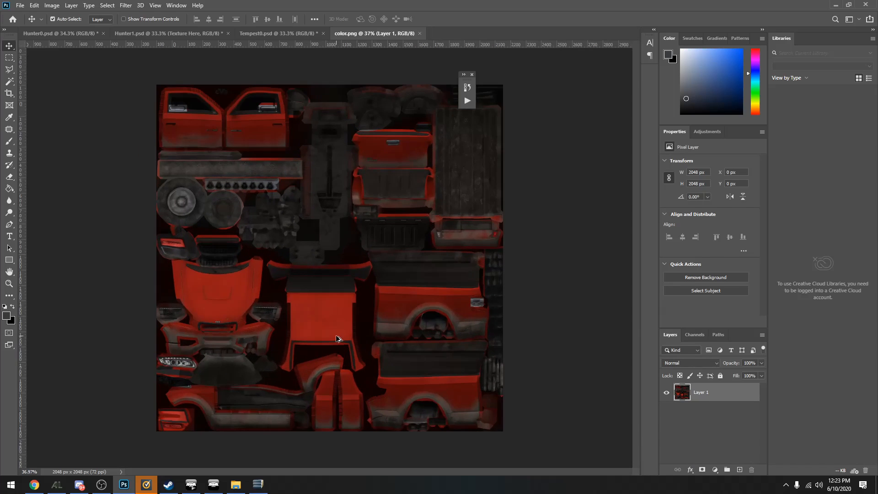
pyautogui.scroll(1, 336, 340)
pyautogui.scroll(-4, 337, 338)
pyautogui.scroll(2, 337, 338)
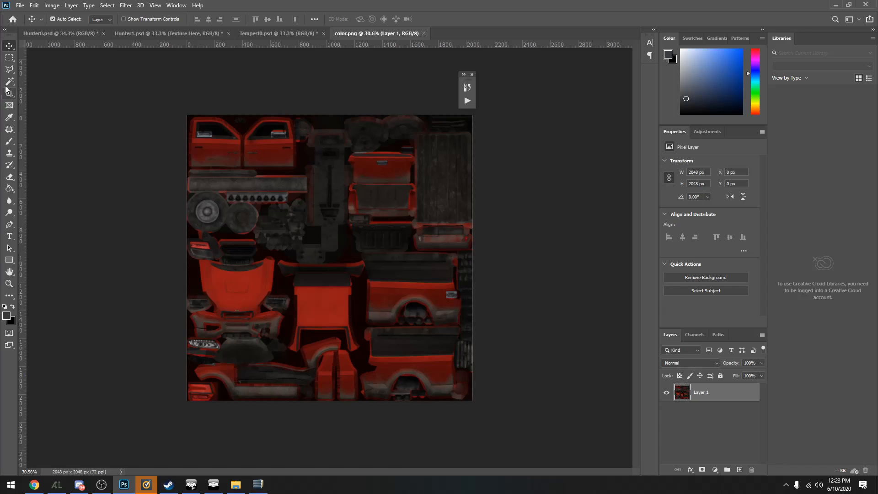
# Select the red paint areas across the texture with the Magic Wand tool, sampling the roof panel
pyautogui.click(10, 70)
pyautogui.rightClick(10, 71)
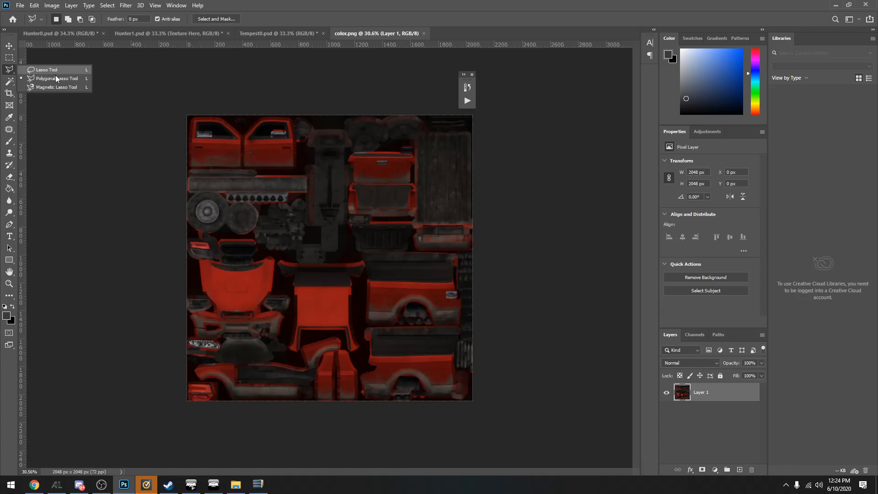
pyautogui.click(59, 79)
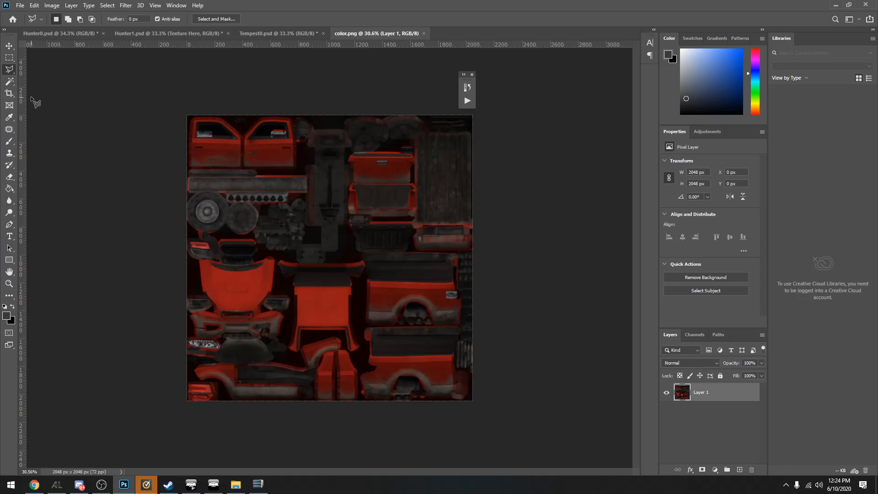
pyautogui.click(9, 80)
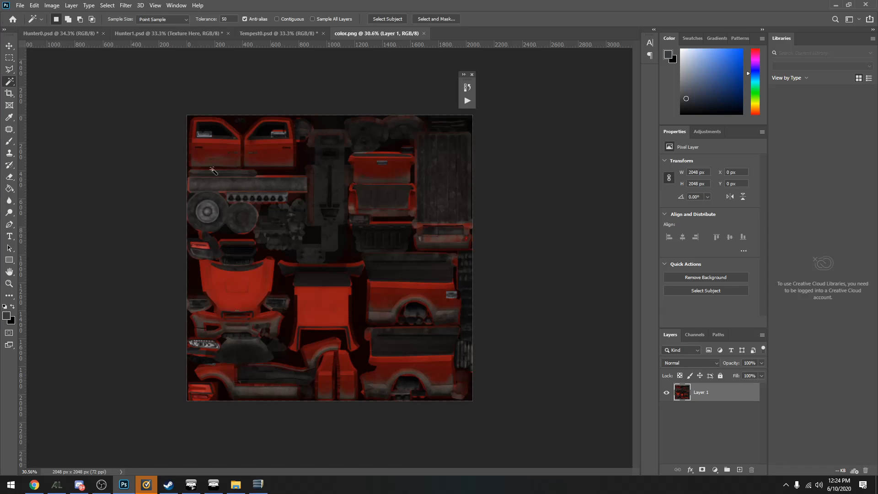
pyautogui.rightClick(10, 81)
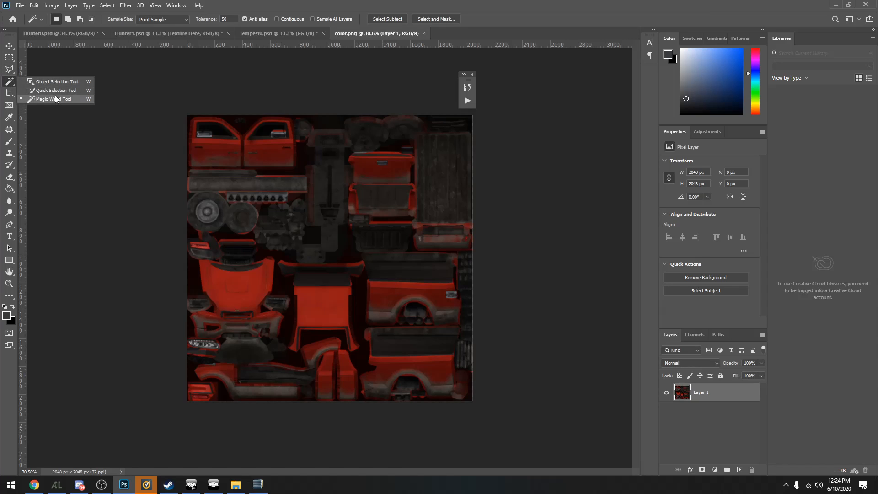
pyautogui.click(57, 100)
pyautogui.click(327, 314)
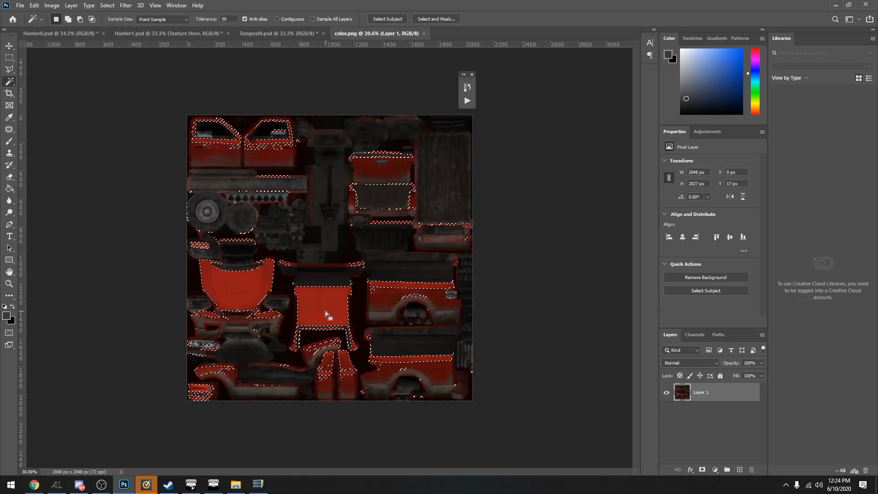
# Examine how closely the Magic Wand selection follows the hood, roof, doors and side panels
pyautogui.scroll(6, 350, 325)
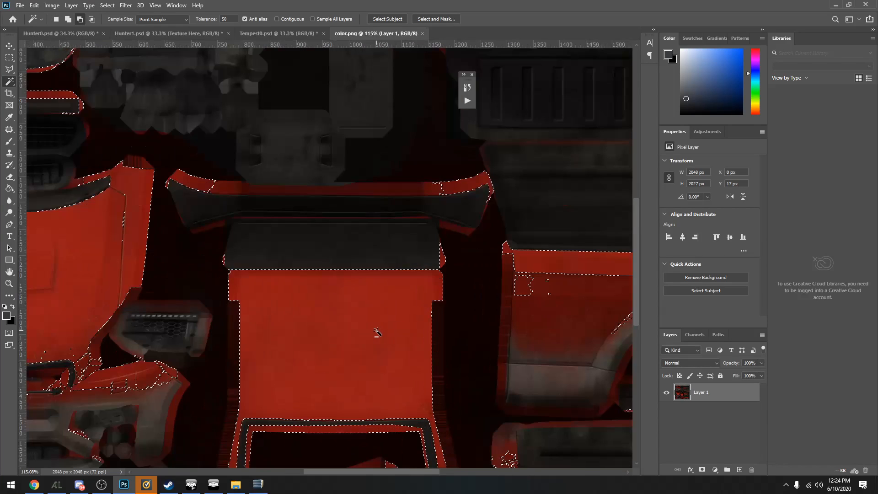
pyautogui.scroll(-9, 376, 341)
pyautogui.scroll(-2, 377, 342)
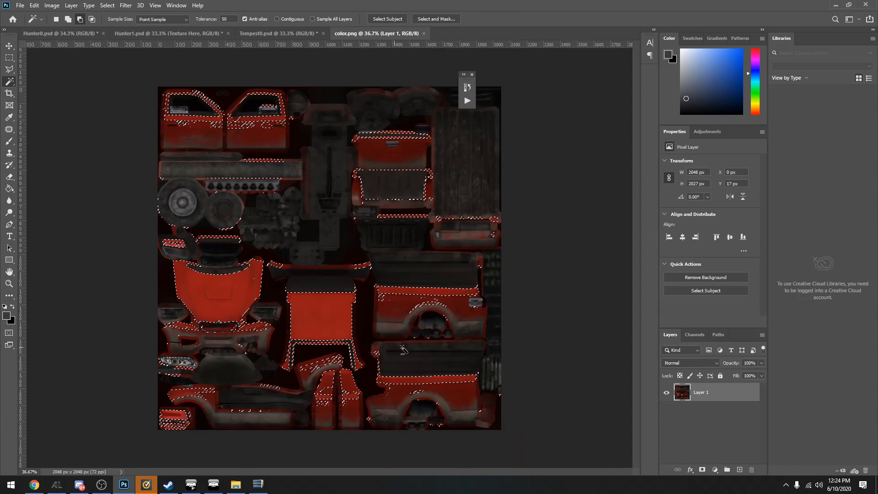
pyautogui.scroll(5, 375, 338)
pyautogui.scroll(-9, 174, 271)
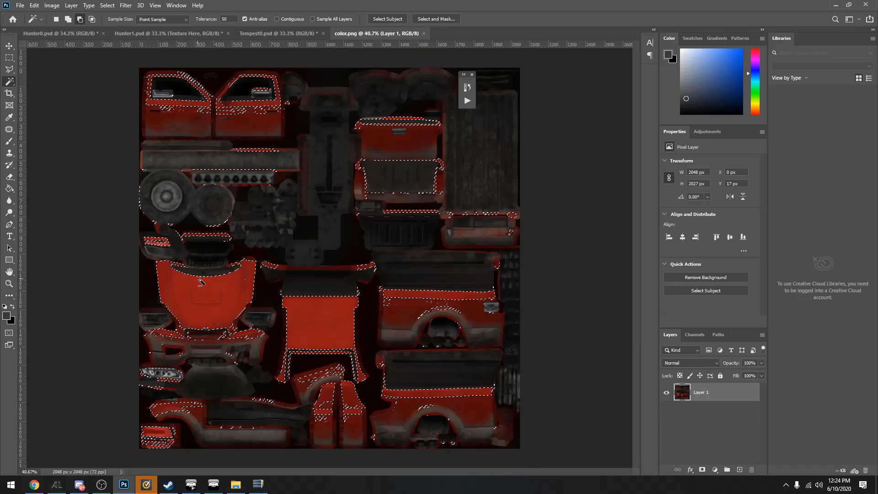
pyautogui.scroll(3, 300, 312)
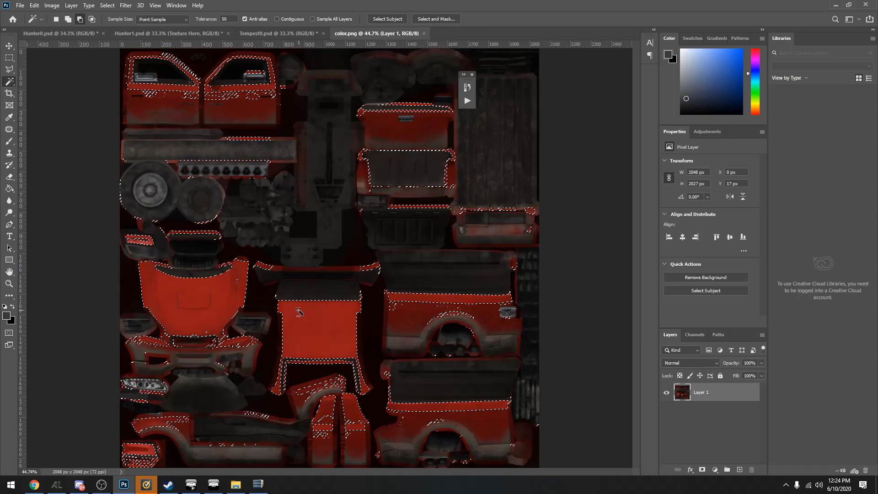
pyautogui.scroll(-2, 300, 311)
pyautogui.scroll(1, 299, 309)
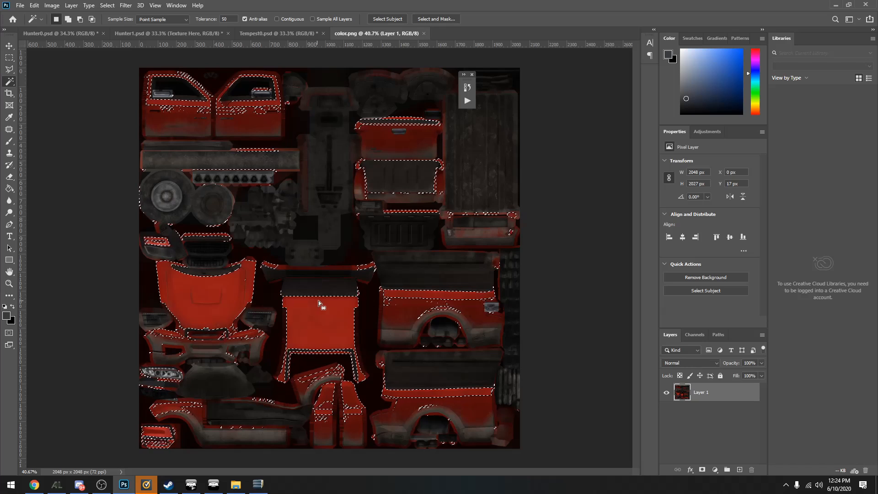
# Switch to the Polygonal Lasso tool and clear the current selection
pyautogui.click(8, 69)
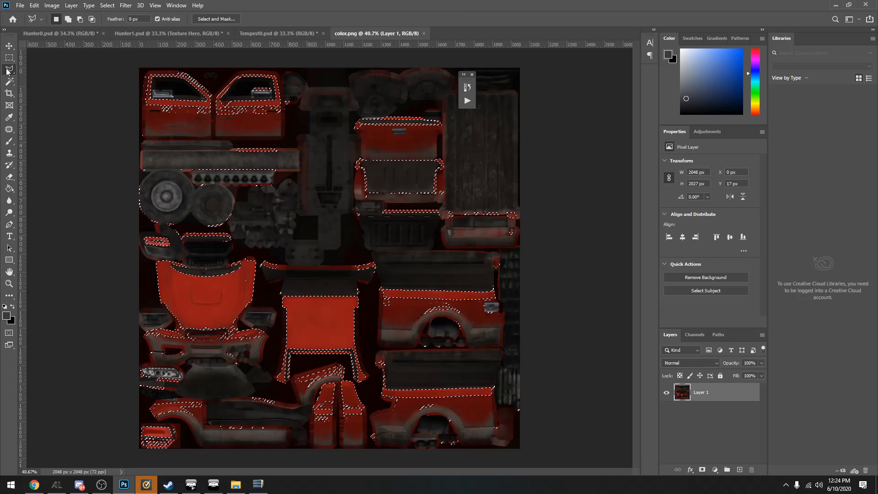
pyautogui.click(102, 5)
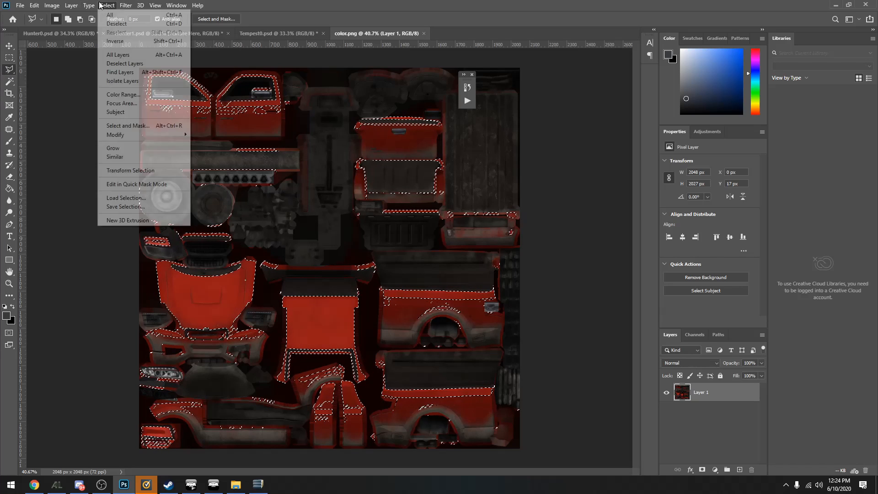
pyautogui.click(116, 24)
# Outline the whole texture with the Polygonal Lasso, copy it to a new layer and hide Layer 1
pyautogui.scroll(-3, 413, 243)
pyautogui.click(193, 86)
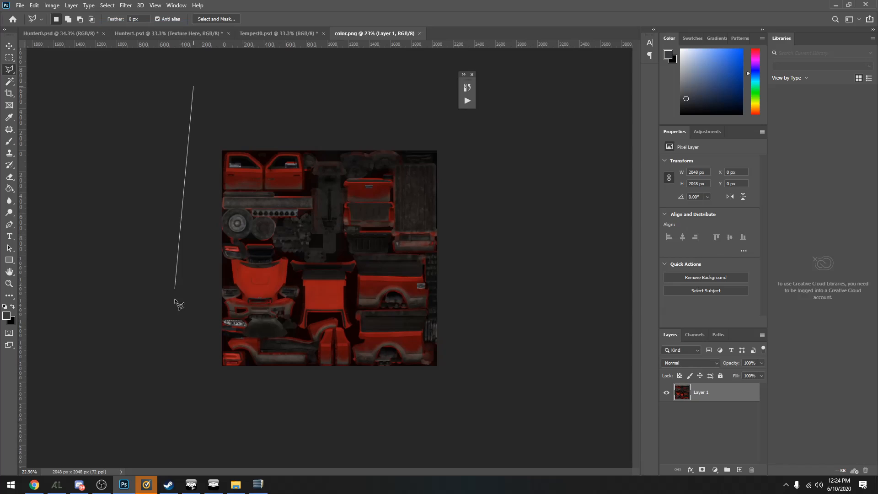
pyautogui.click(166, 411)
pyautogui.click(503, 397)
pyautogui.click(475, 118)
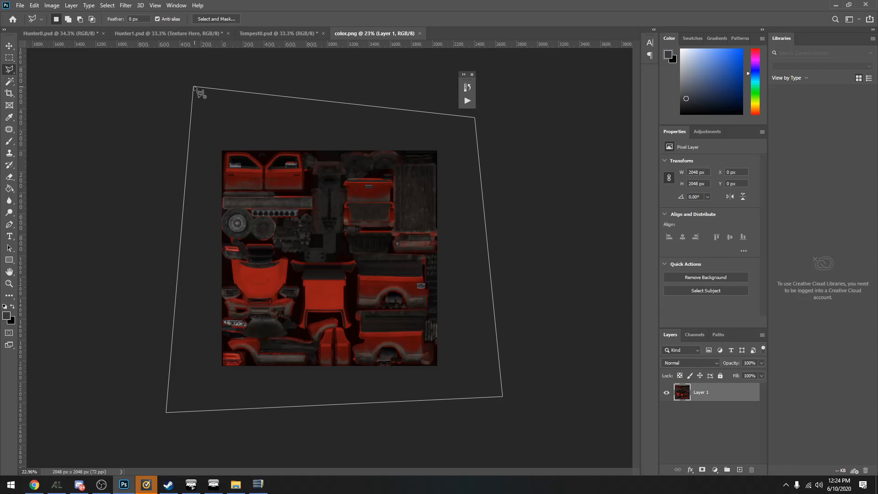
pyautogui.click(196, 87)
pyautogui.rightClick(380, 267)
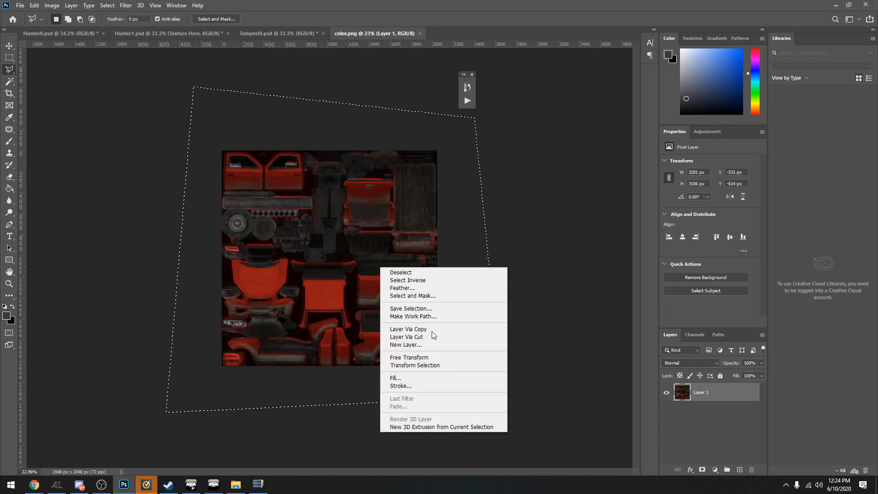
pyautogui.click(447, 329)
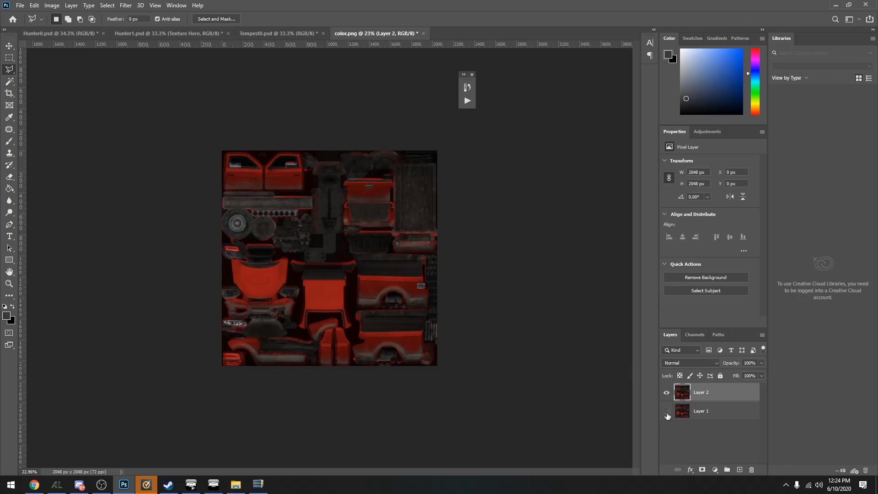
pyautogui.scroll(3, 317, 367)
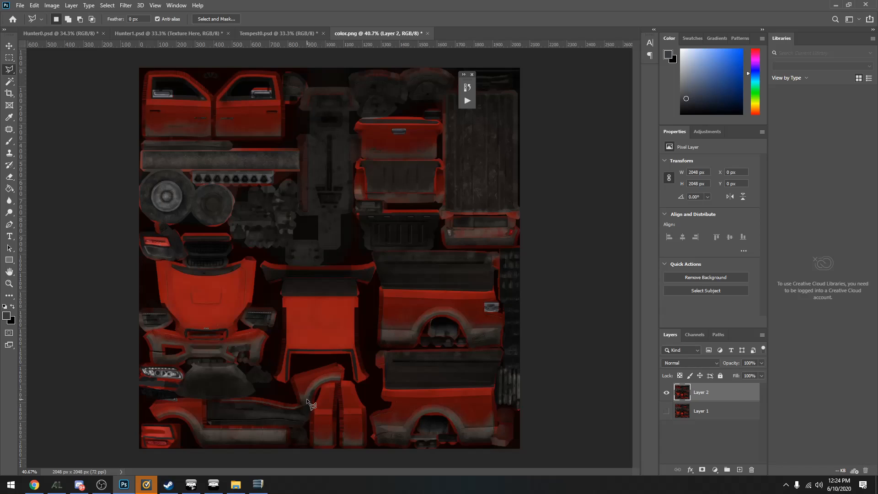
pyautogui.scroll(3, 288, 414)
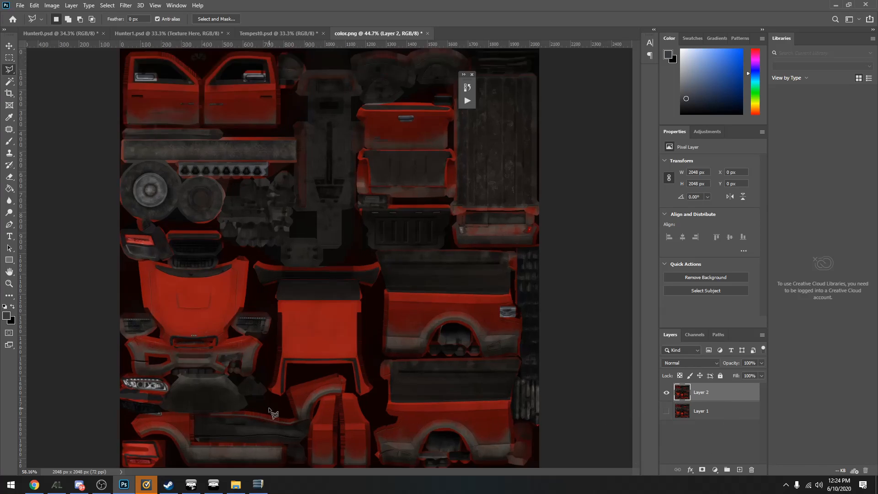
pyautogui.scroll(-3, 293, 393)
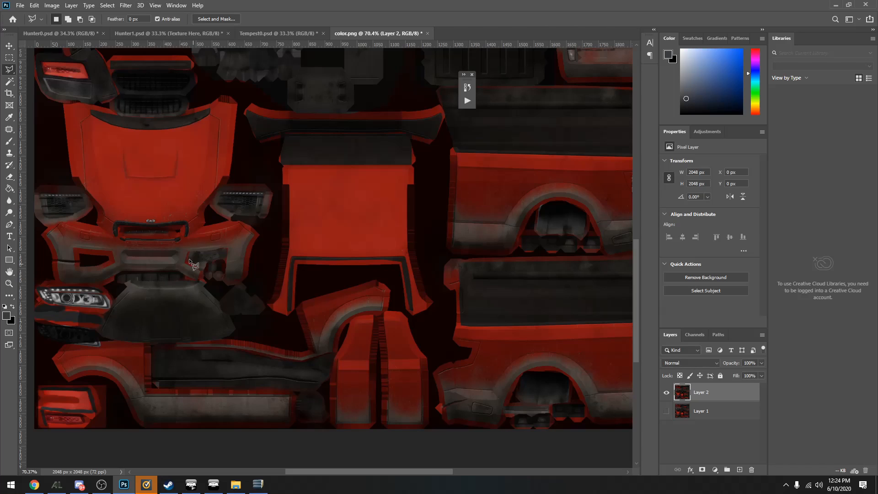
pyautogui.scroll(-4, 173, 233)
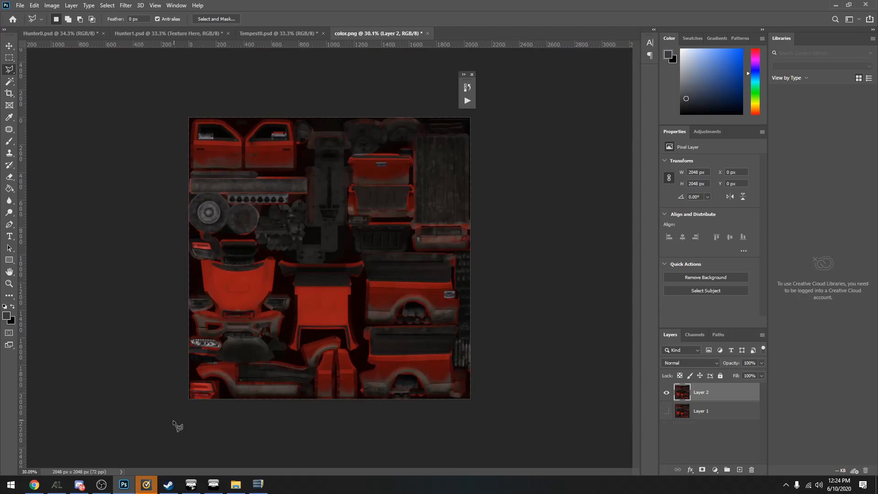
# Outline the headlight below the front bumper with the Polygonal Lasso and delete it from Layer 2
pyautogui.scroll(3, 338, 388)
pyautogui.scroll(-3, 359, 385)
pyautogui.scroll(4, 443, 425)
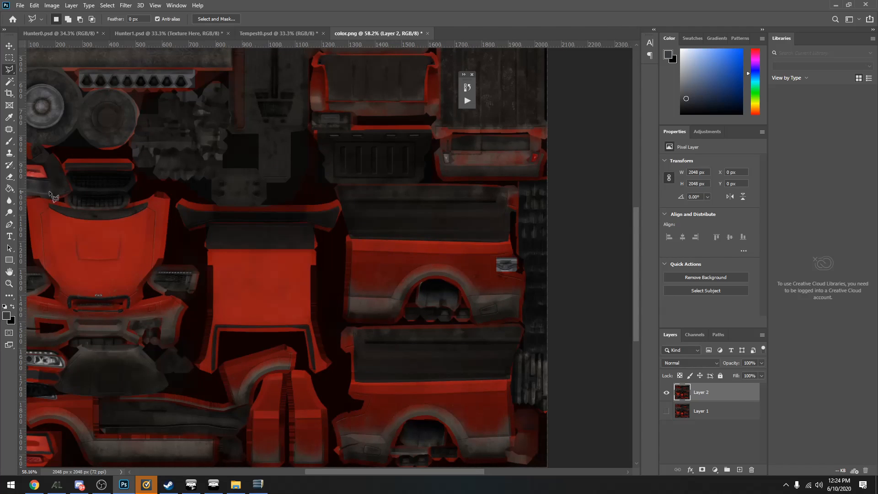
pyautogui.scroll(-1, 105, 371)
pyautogui.scroll(-1, 112, 379)
pyautogui.scroll(8, 114, 393)
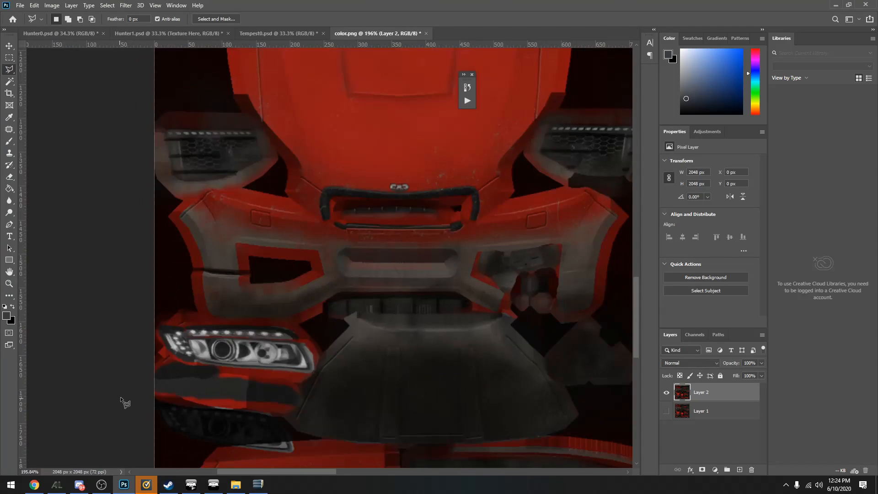
pyautogui.scroll(2, 201, 298)
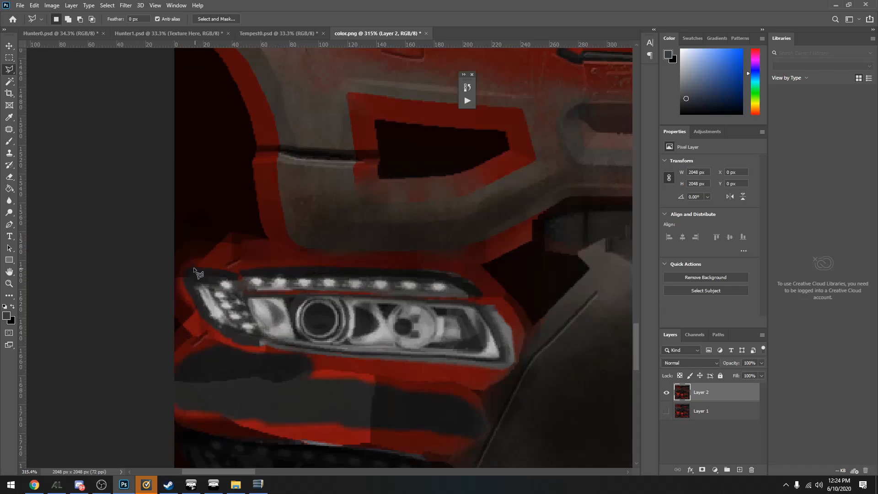
pyautogui.click(191, 264)
pyautogui.click(184, 270)
pyautogui.click(184, 283)
pyautogui.click(229, 337)
pyautogui.click(231, 342)
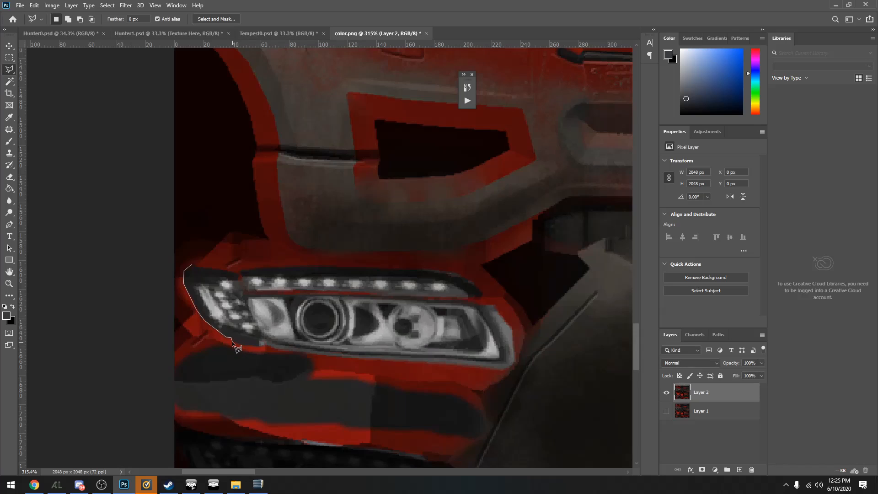
pyautogui.click(264, 346)
pyautogui.click(504, 369)
pyautogui.click(514, 362)
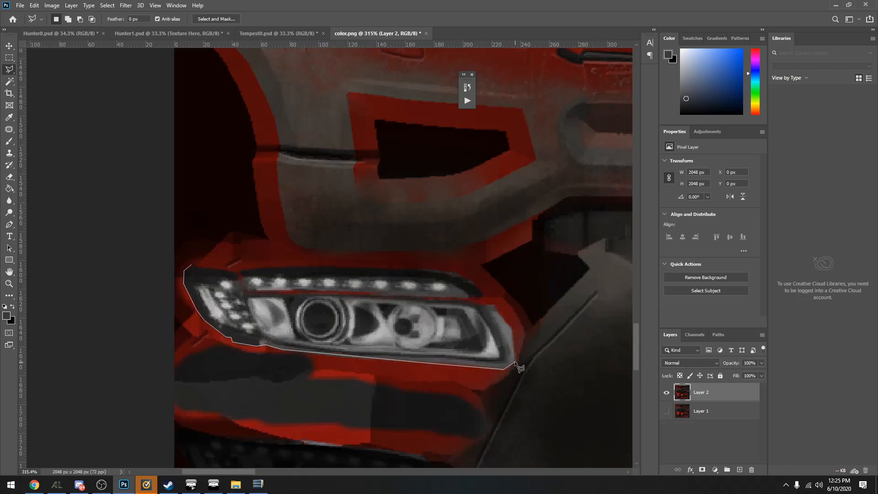
pyautogui.click(512, 326)
pyautogui.click(494, 303)
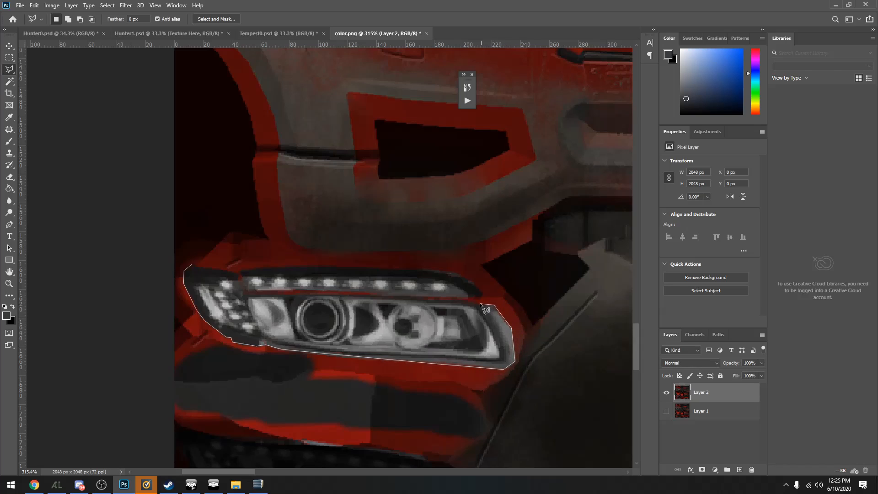
pyautogui.click(456, 298)
pyautogui.click(302, 295)
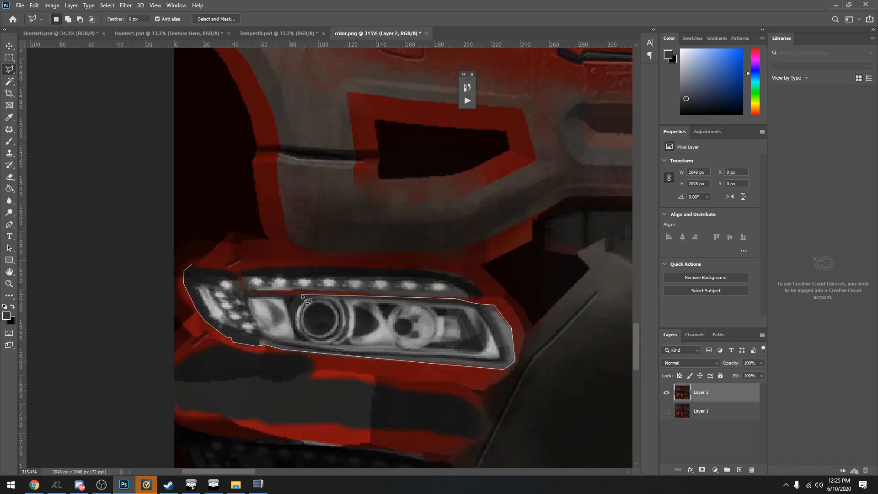
pyautogui.click(248, 293)
pyautogui.click(484, 295)
pyautogui.click(469, 280)
pyautogui.click(452, 272)
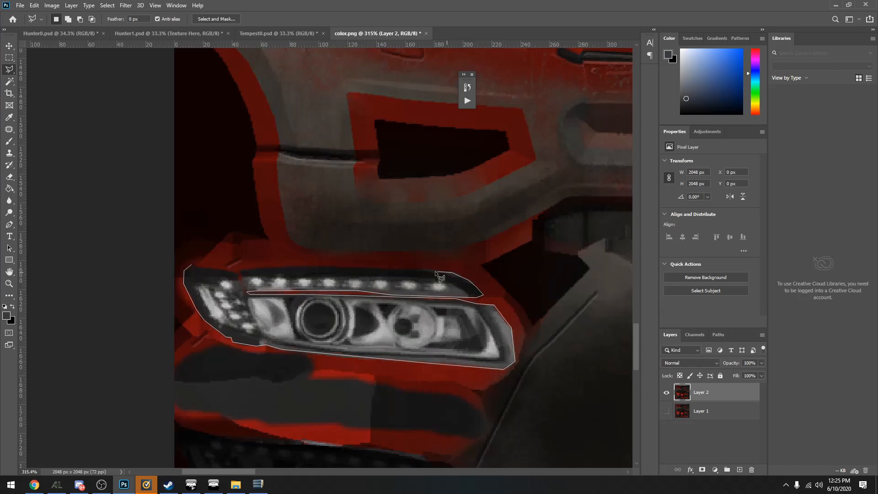
pyautogui.click(318, 265)
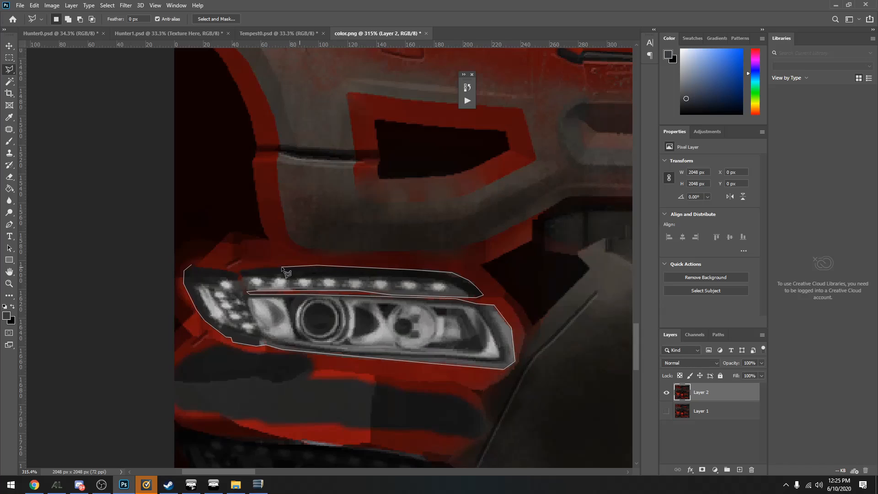
pyautogui.click(238, 279)
pyautogui.click(192, 268)
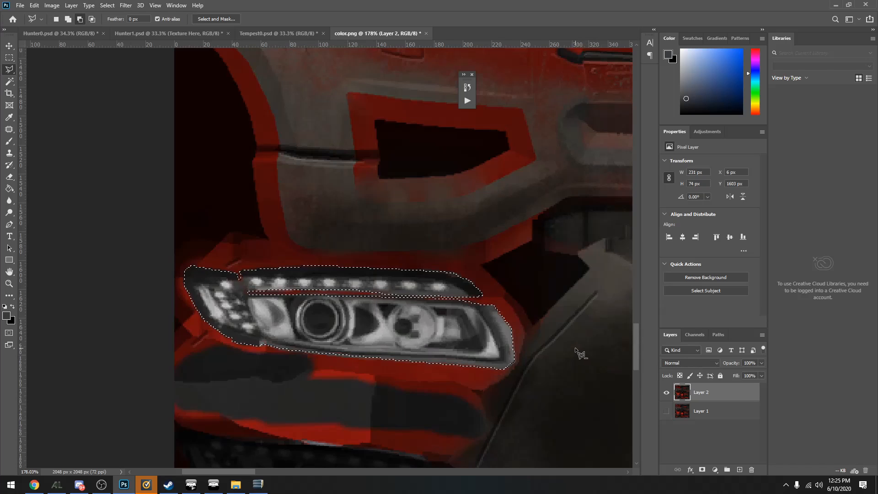
pyautogui.scroll(-3, 567, 353)
pyautogui.press('Delete')
pyautogui.scroll(-6, 547, 349)
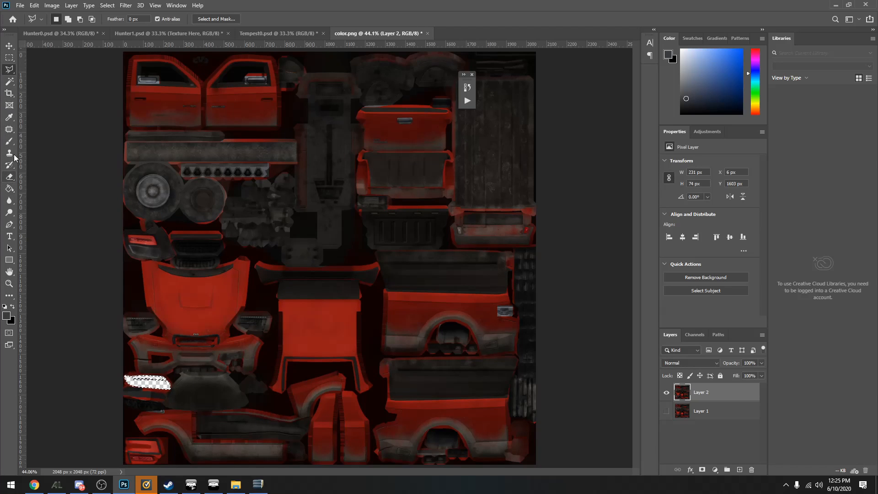
# Switch to the Brush tool, clear the headlight selection and set the foreground colour to blue
pyautogui.click(9, 141)
pyautogui.click(108, 5)
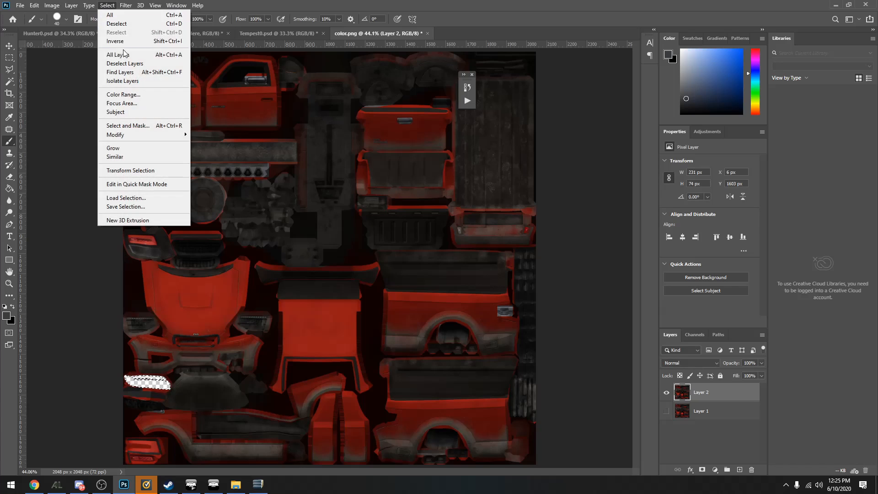
pyautogui.click(134, 25)
pyautogui.click(733, 63)
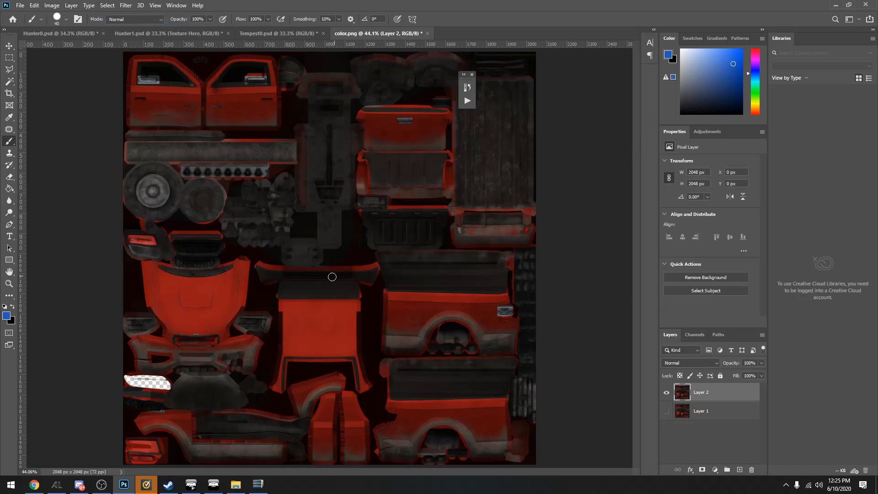
# Mark the red roof, hood, doors and tailgate with blue brush strokes, and undo the strokes
pyautogui.moveTo(315, 308)
pyautogui.mouseDown()
pyautogui.moveTo(318, 325)
pyautogui.moveTo(296, 328)
pyautogui.mouseUp()
pyautogui.moveTo(196, 304); pyautogui.dragTo(193, 296)
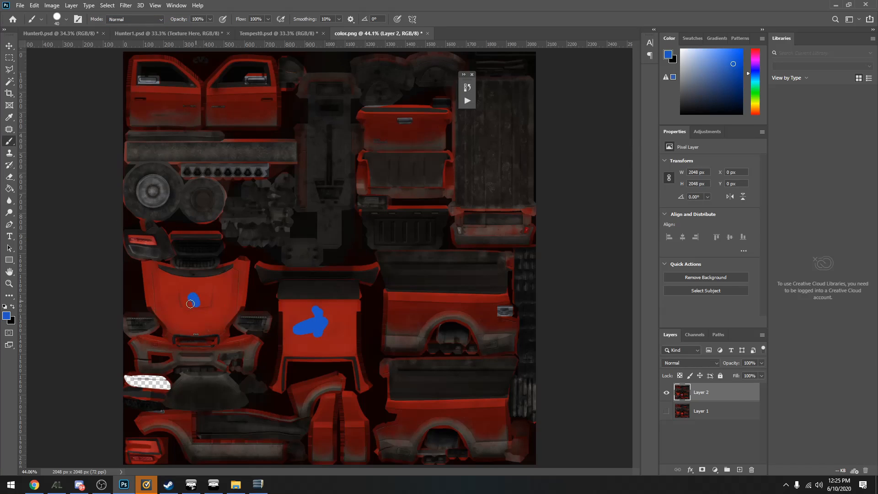
pyautogui.click(168, 106)
pyautogui.moveTo(231, 107); pyautogui.dragTo(244, 110)
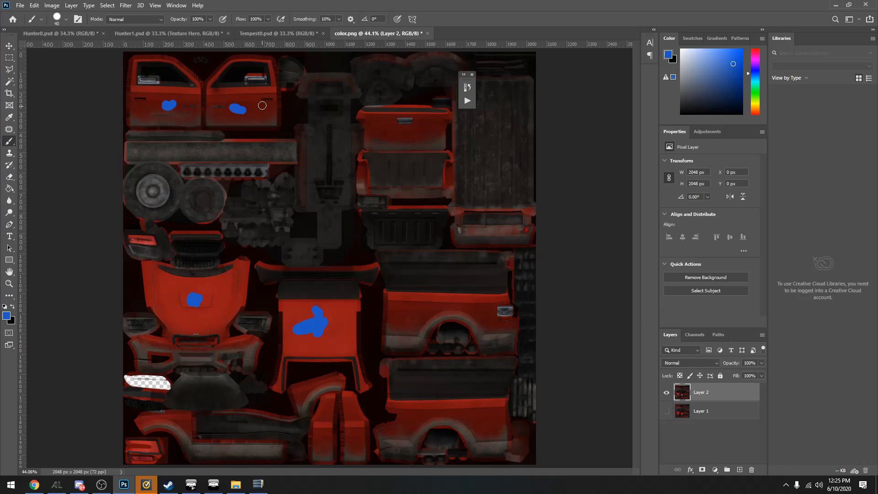
pyautogui.click(412, 133)
pyautogui.hotkey('ctrl', 'z')
pyautogui.hotkey('ctrl', 'z')
pyautogui.hotkey('ctrl', 'z')
pyautogui.hotkey('ctrl', 'z')
pyautogui.hotkey('ctrl', 'z')
pyautogui.hotkey('ctrl', 'z')
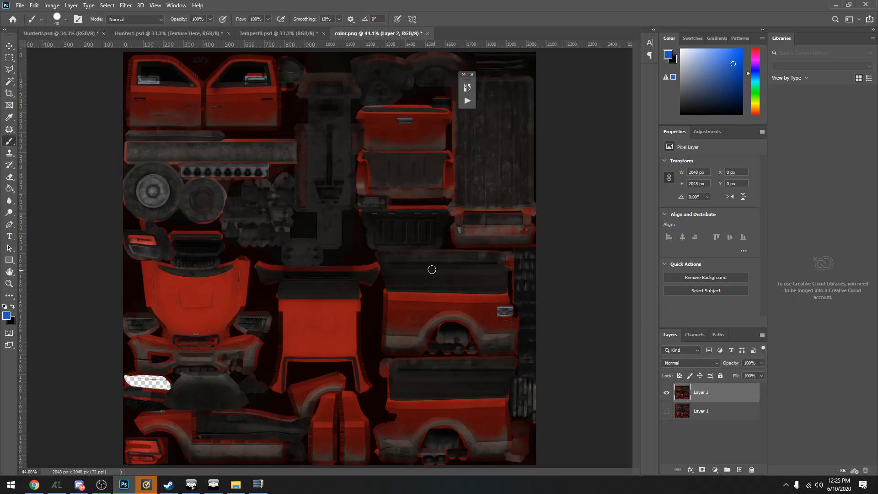
# Mark the unpainted dark parts with blue brush strokes, including the bed floor, inner side panel, bed liner, chassis, wheels and mechanical parts
pyautogui.moveTo(440, 266); pyautogui.dragTo(452, 273)
pyautogui.moveTo(503, 142); pyautogui.dragTo(505, 158)
pyautogui.click(404, 230)
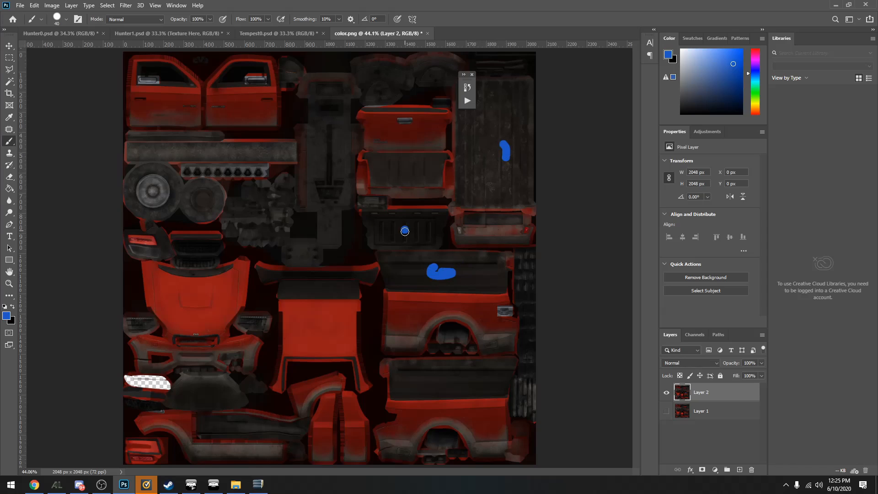
pyautogui.moveTo(316, 140); pyautogui.dragTo(327, 140)
pyautogui.moveTo(200, 157); pyautogui.dragTo(210, 152)
pyautogui.moveTo(204, 198); pyautogui.dragTo(209, 207)
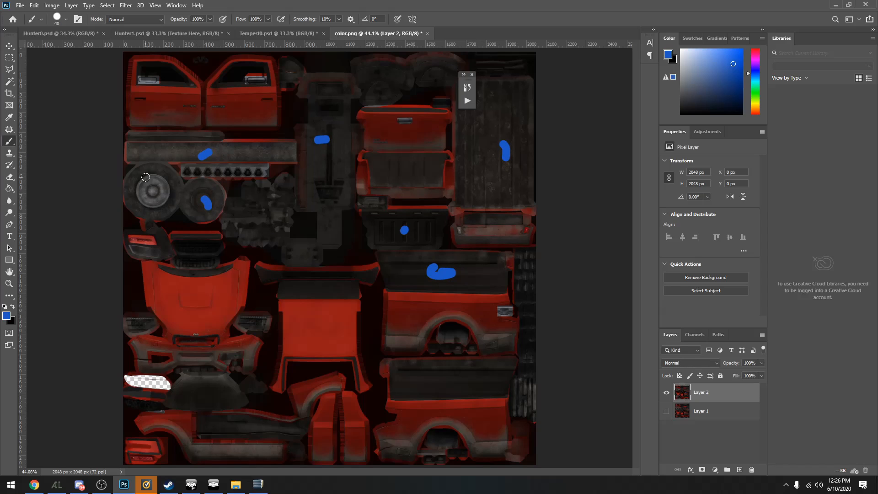
pyautogui.moveTo(144, 176); pyautogui.dragTo(152, 188)
pyautogui.moveTo(531, 292); pyautogui.dragTo(531, 307)
pyautogui.moveTo(383, 81); pyautogui.dragTo(387, 79)
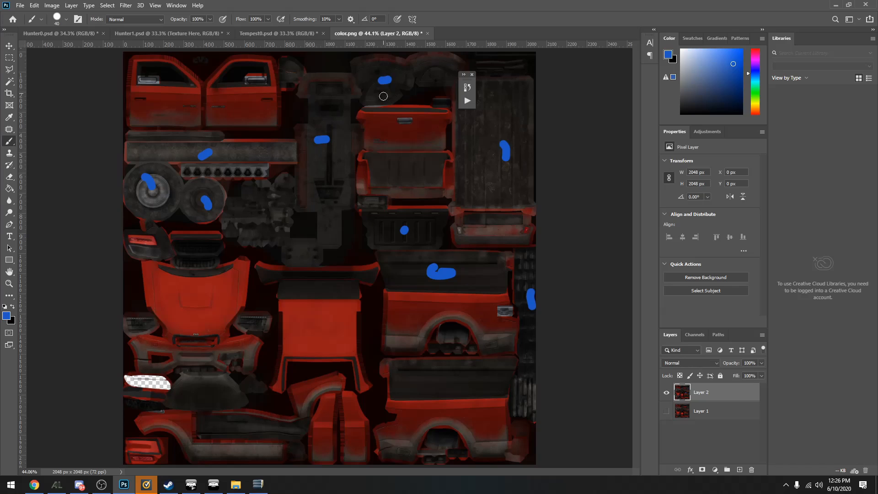
pyautogui.moveTo(269, 204); pyautogui.dragTo(267, 209)
# Go to the desktop, look inside the Skins archive and close it
pyautogui.click(120, 488)
pyautogui.click(122, 485)
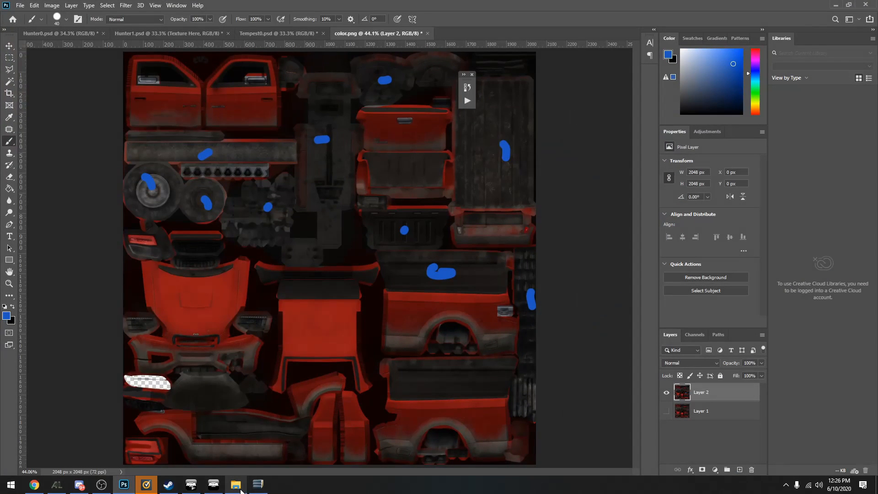
pyautogui.click(123, 485)
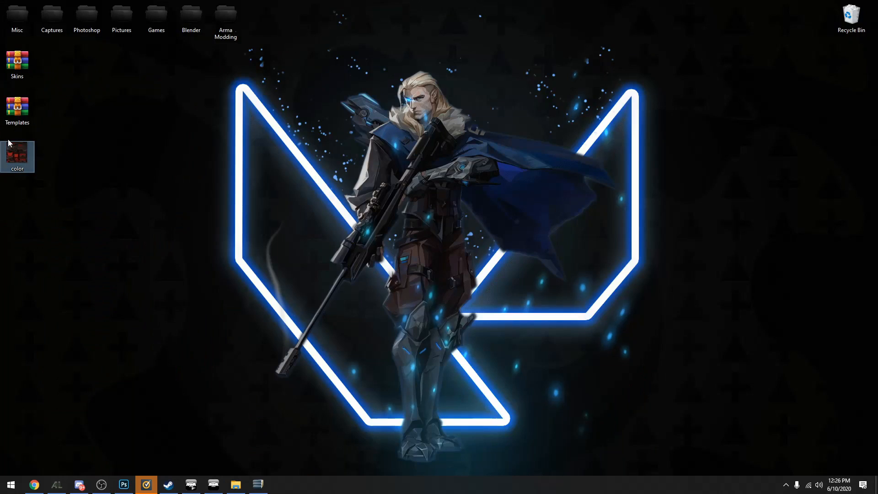
pyautogui.doubleClick(16, 70)
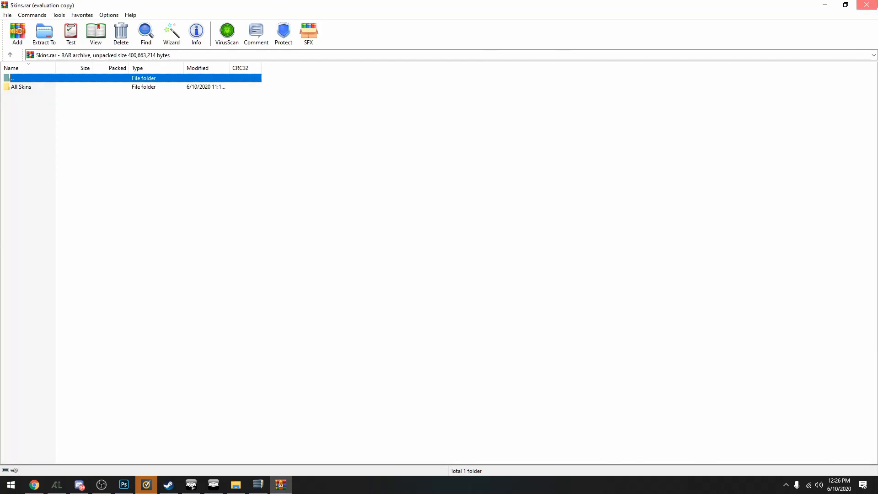
pyautogui.click(868, 4)
# Open the Templates archive and load Offroad0.psd from the Offroad folder of PSD Templates
pyautogui.doubleClick(16, 112)
pyautogui.doubleClick(99, 88)
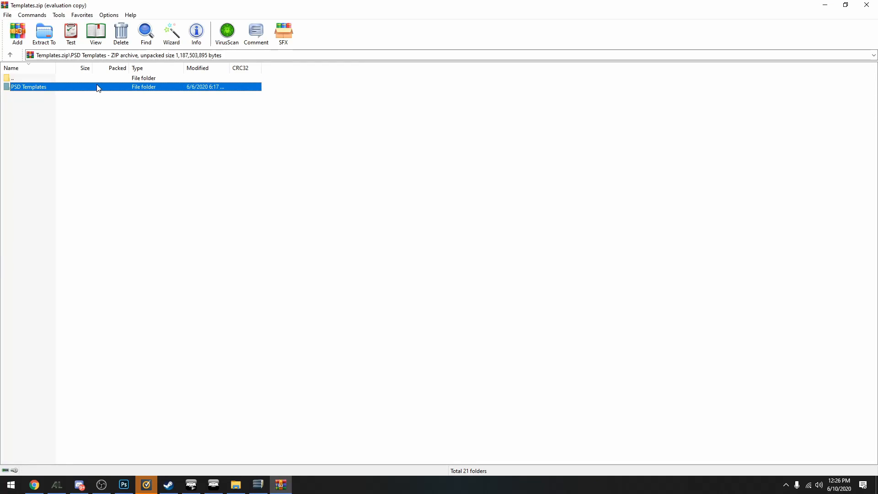
pyautogui.click(509, 204)
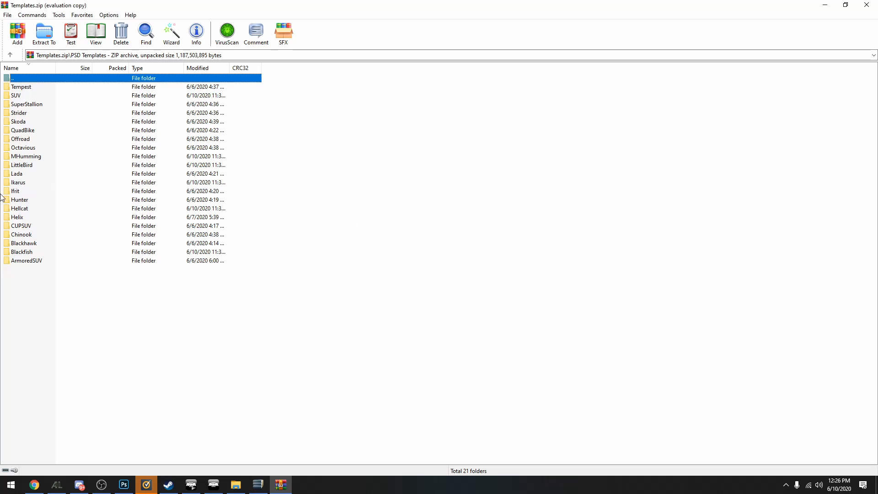
pyautogui.doubleClick(25, 137)
pyautogui.doubleClick(78, 88)
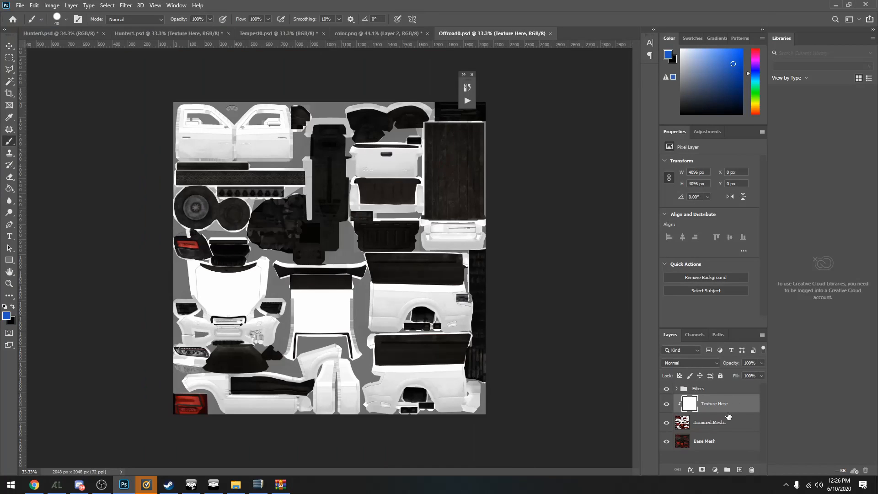
# Delete the Texture Here layer and Filters group, and inspect the Trimmed Mesh cutouts by hiding and showing Base Mesh
pyautogui.press('Delete')
pyautogui.press('Delete')
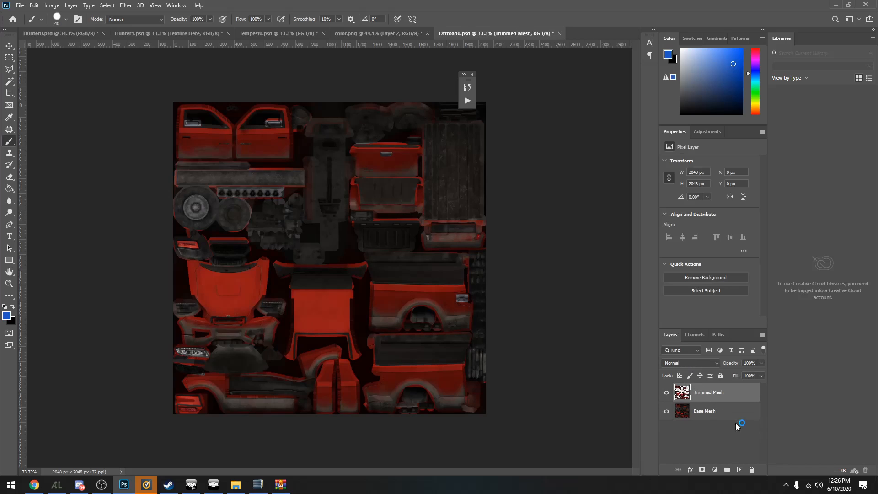
pyautogui.click(666, 411)
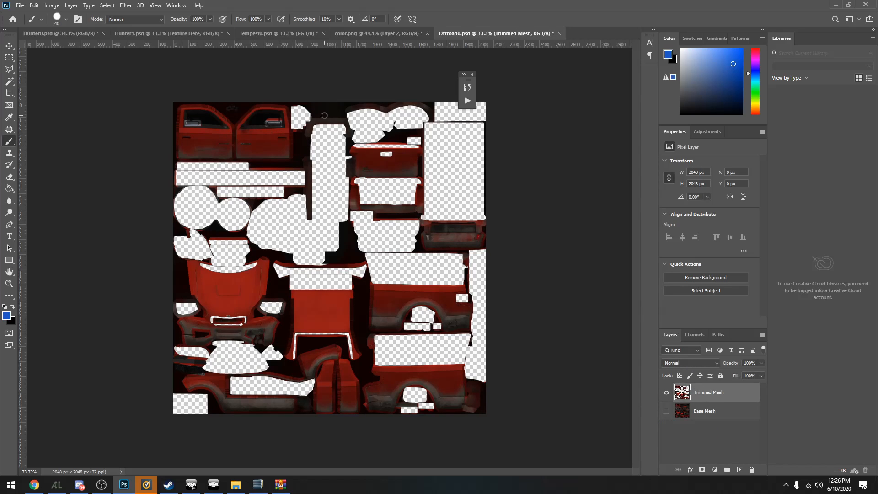
pyautogui.click(666, 412)
pyautogui.click(666, 411)
pyautogui.click(666, 411)
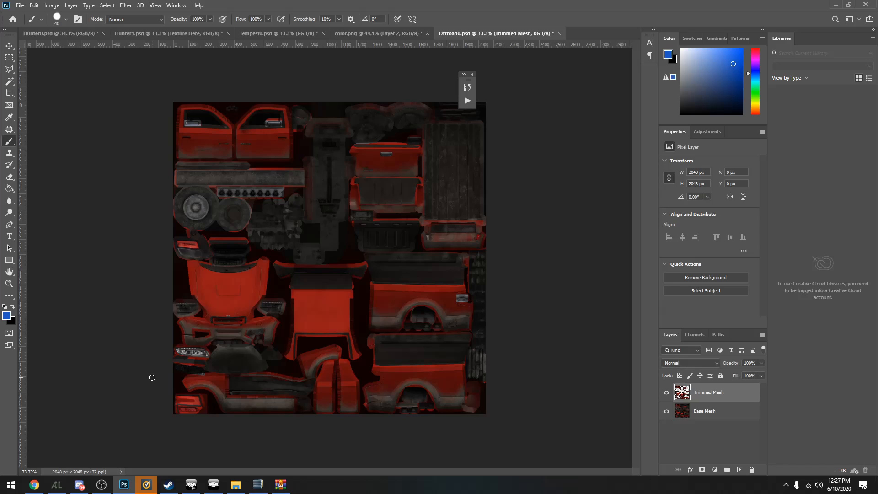
# Switch to PBO Manager and launch GIMP
pyautogui.click(259, 485)
pyautogui.click(10, 485)
pyautogui.click(187, 337)
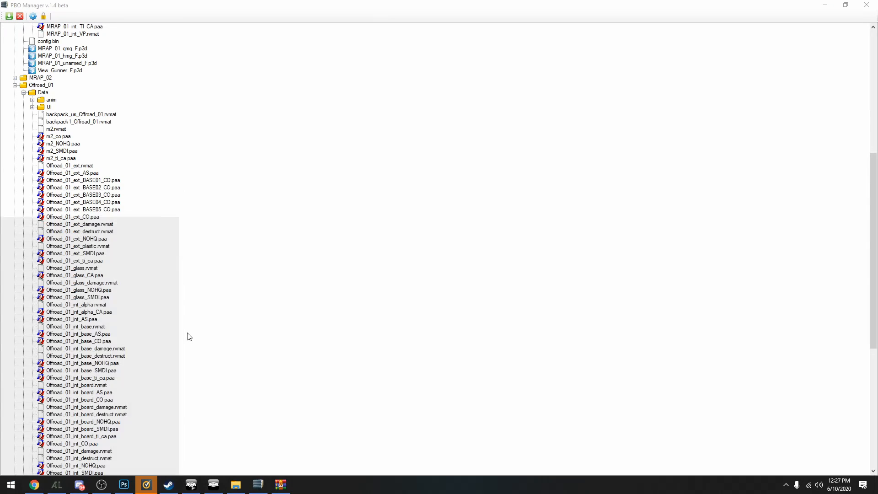
pyautogui.write('gimp')
pyautogui.press('Return')
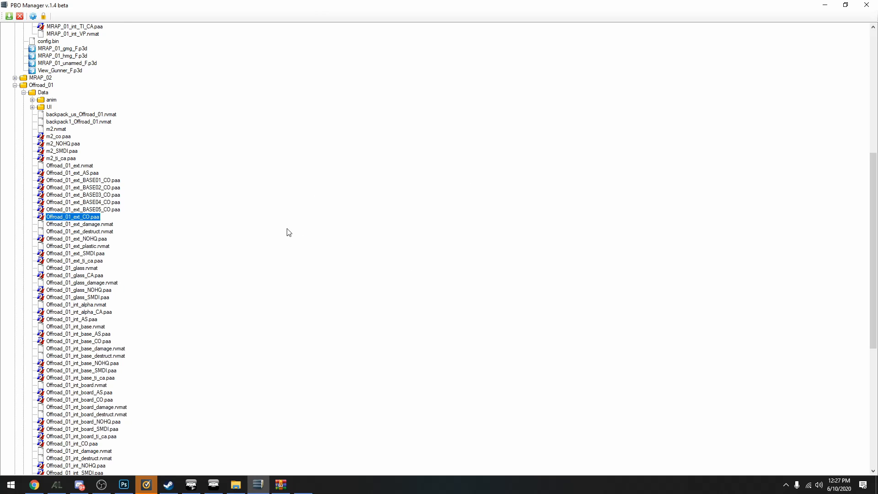
# Open the Offroad_01_ext_NOHQ.paa texture from the Offroad_01 Data folder in Texture Viewer
pyautogui.scroll(-3, 73, 178)
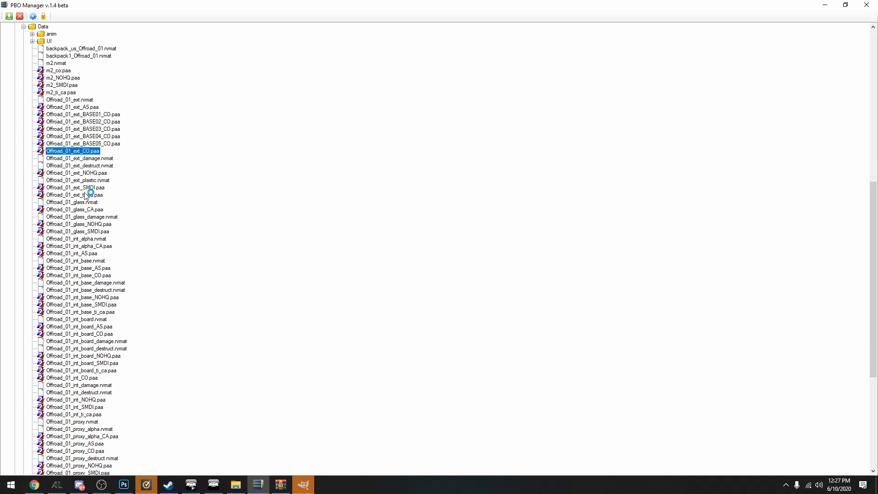
pyautogui.click(94, 174)
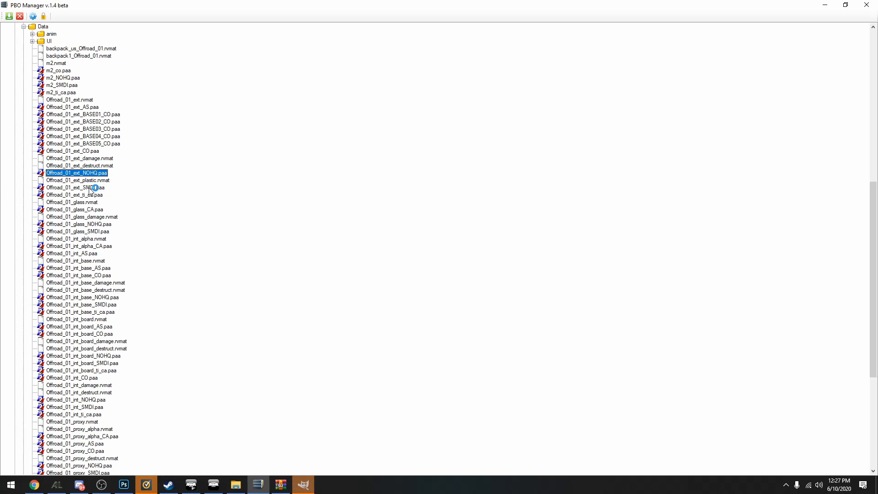
pyautogui.doubleClick(100, 188)
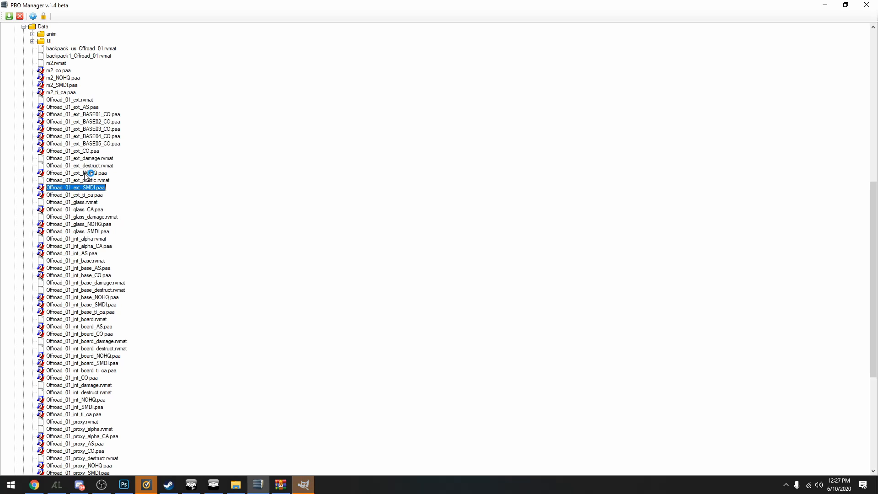
pyautogui.doubleClick(89, 174)
pyautogui.scroll(-2, 217, 196)
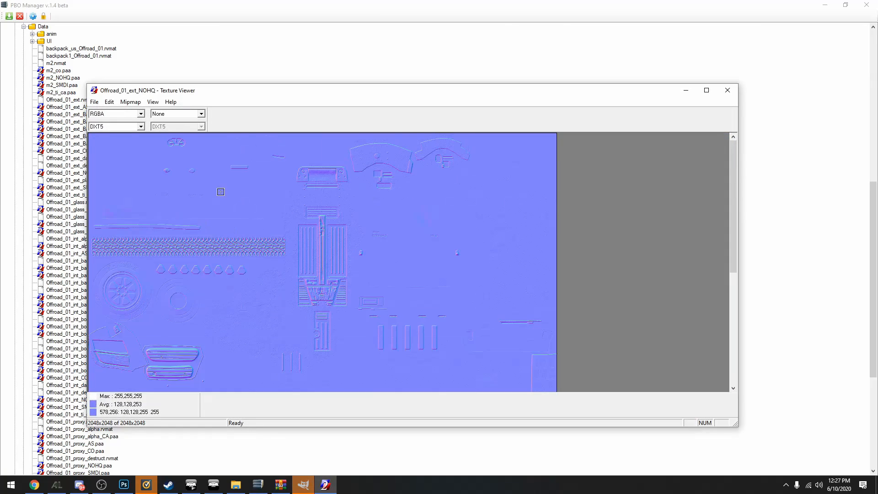
# Save the NOHQ texture to the desktop as normal.png with the All Files type, and close the viewer
pyautogui.click(94, 102)
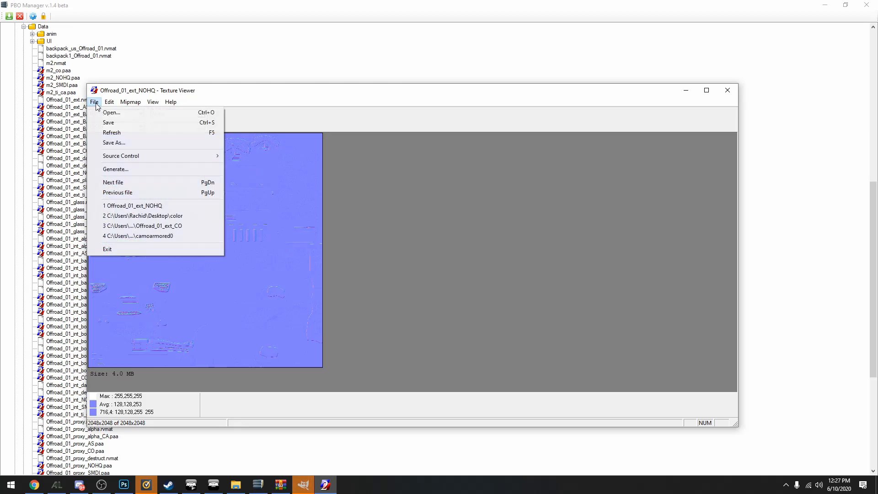
pyautogui.click(112, 131)
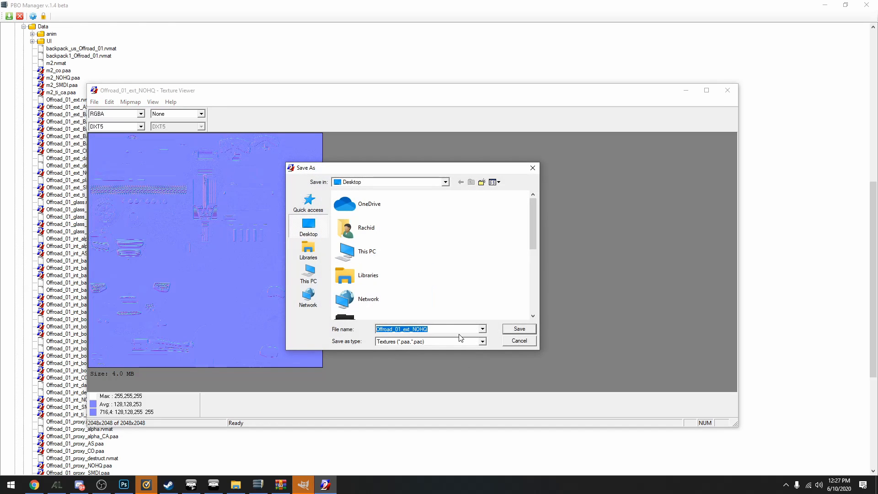
pyautogui.write('normal.png')
pyautogui.click(450, 343)
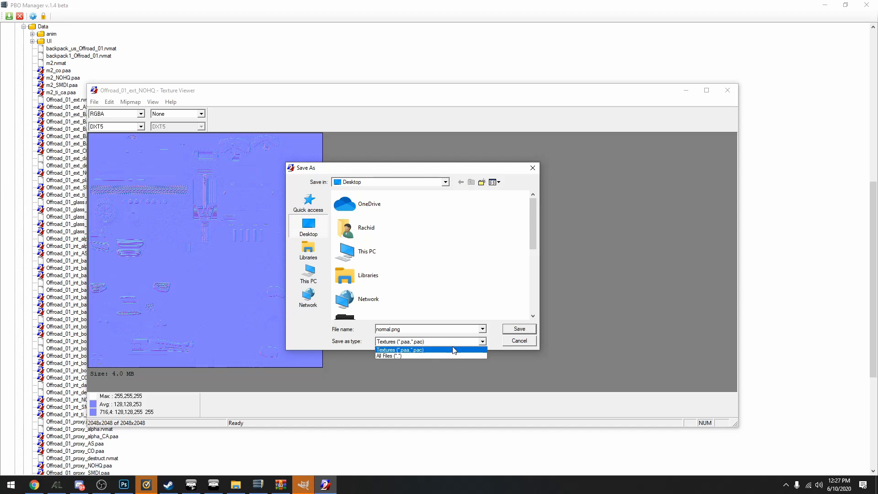
pyautogui.click(397, 355)
pyautogui.click(519, 328)
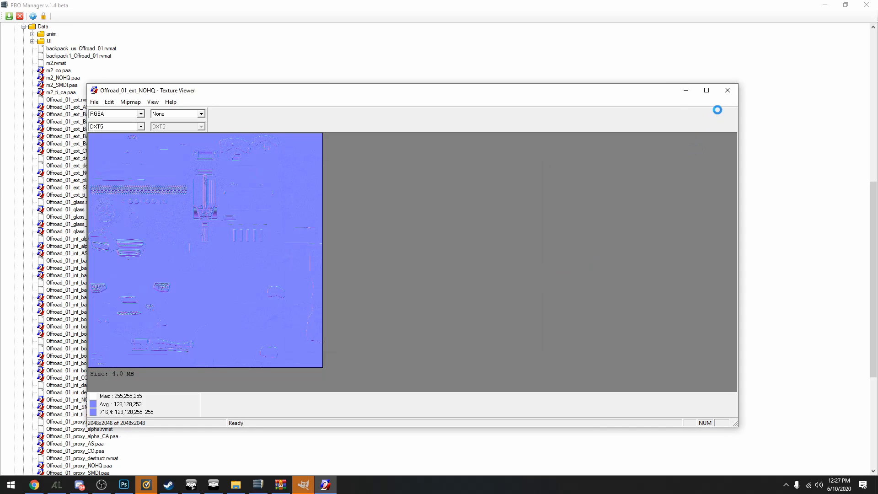
pyautogui.click(727, 90)
# Open Offroad_01_ext_SMDI.paa, save it to the desktop as smdi.png with the All Files type, and close the viewer
pyautogui.doubleClick(91, 188)
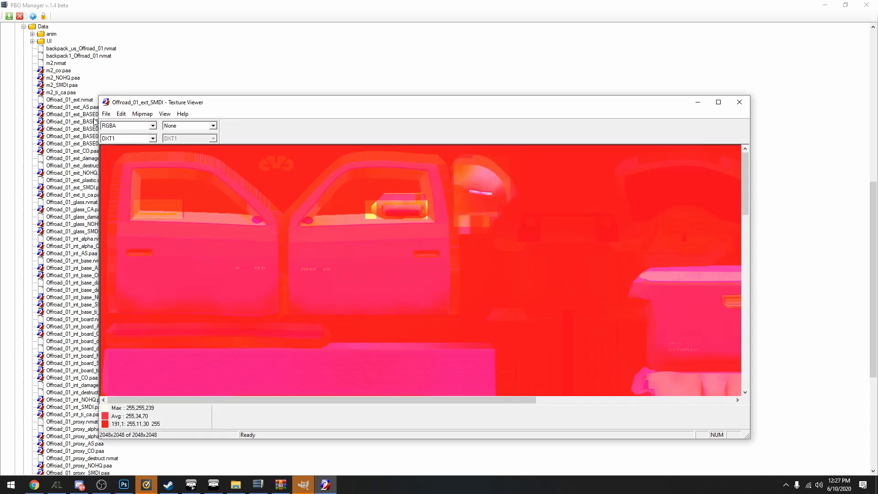
pyautogui.click(106, 113)
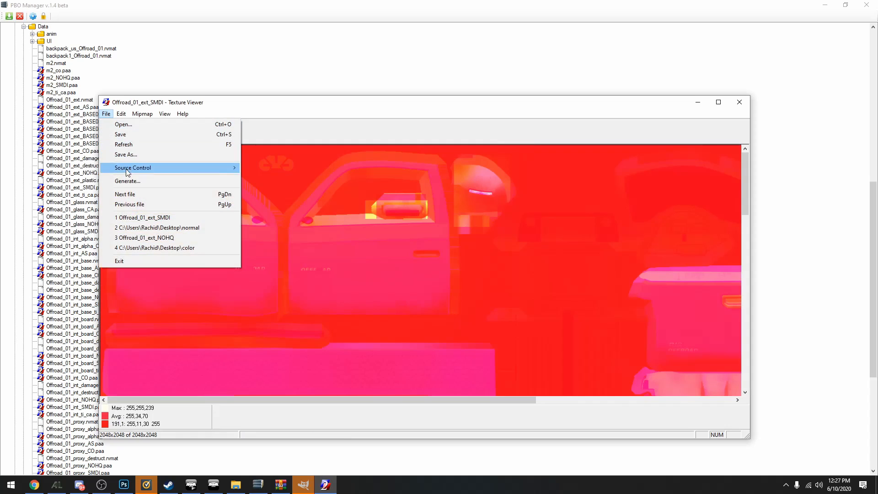
pyautogui.click(136, 152)
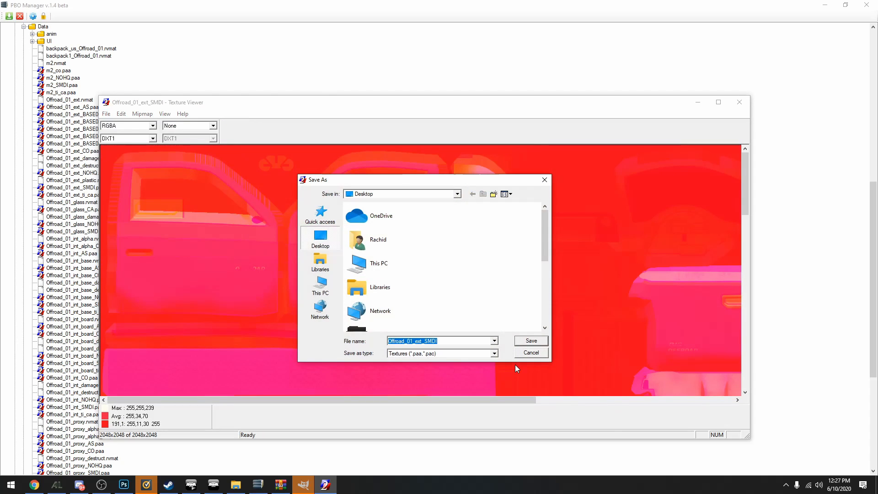
pyautogui.write('smdi')
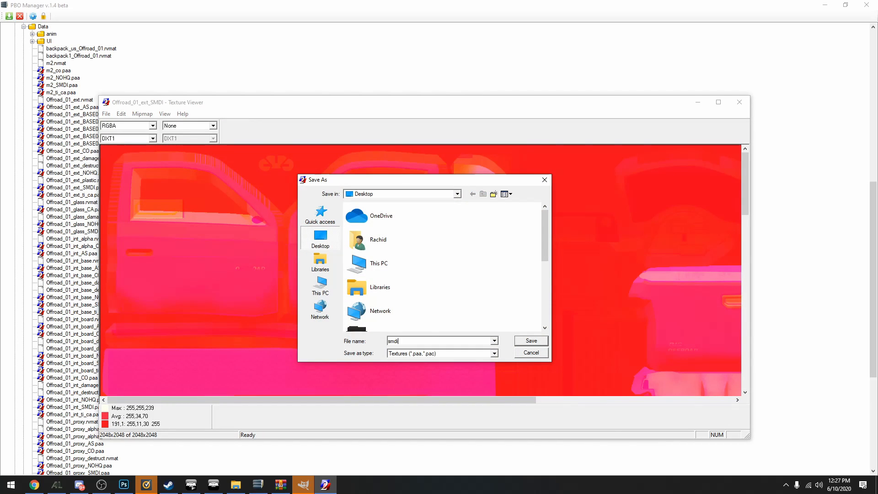
pyautogui.write('.png')
pyautogui.click(447, 353)
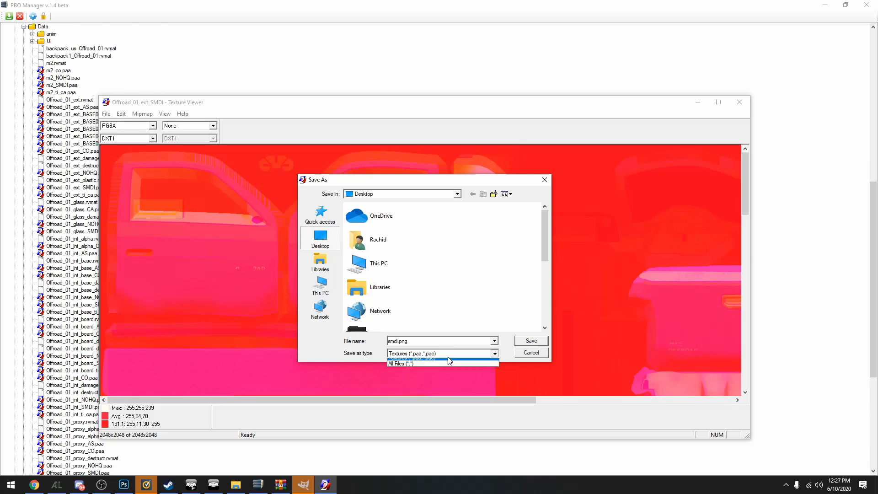
pyautogui.click(459, 361)
pyautogui.click(520, 340)
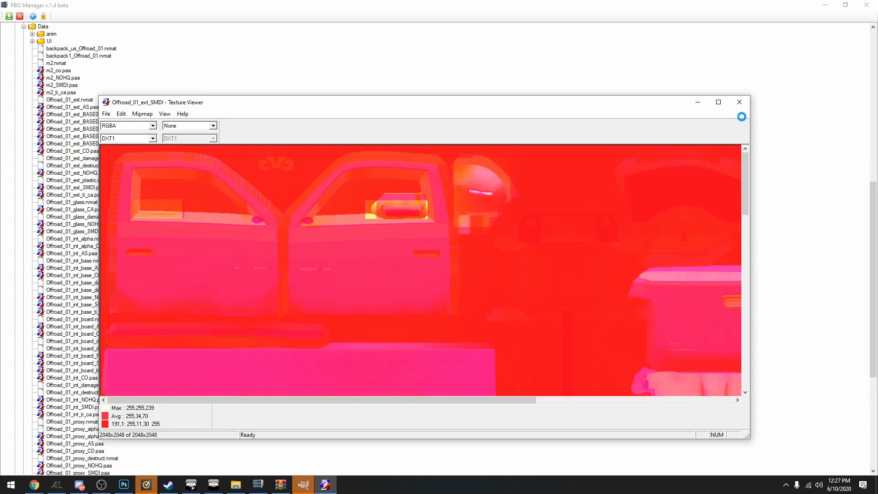
pyautogui.click(739, 102)
# Minimize PBO Manager, show the desktop, and open smdi.png in GIMP
pyautogui.click(821, 5)
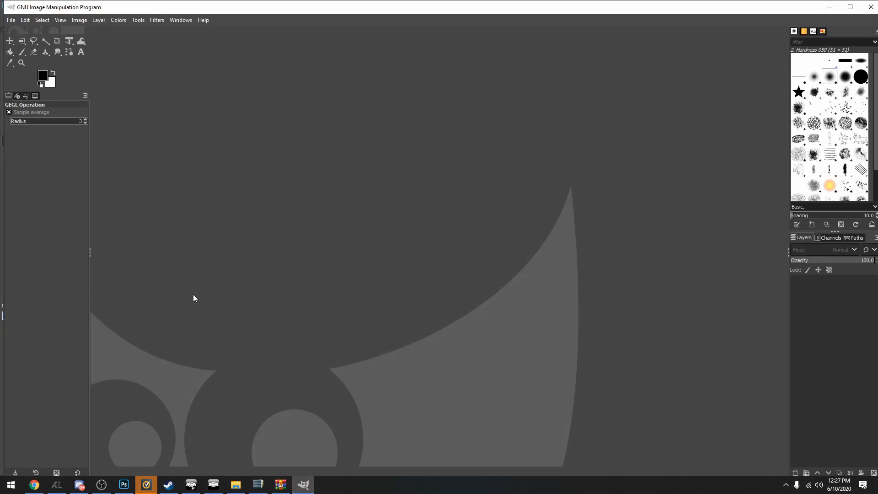
pyautogui.click(877, 488)
pyautogui.click(215, 251)
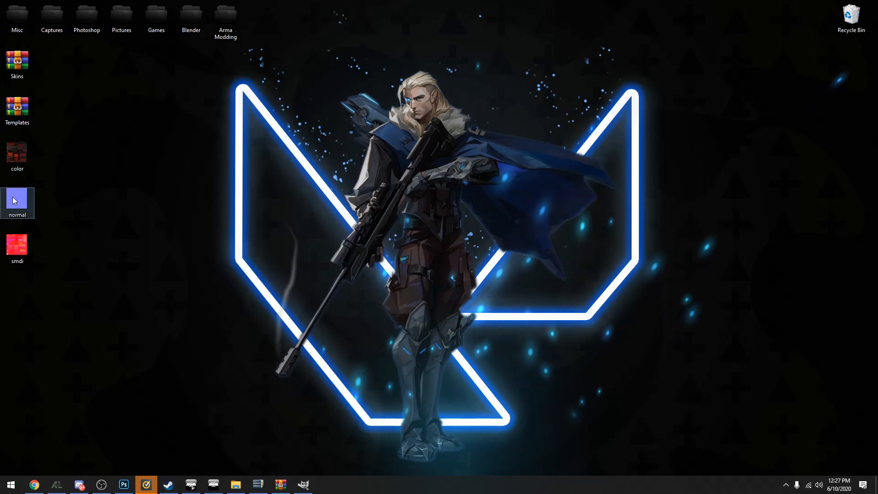
pyautogui.moveTo(12, 250); pyautogui.dragTo(413, 277)
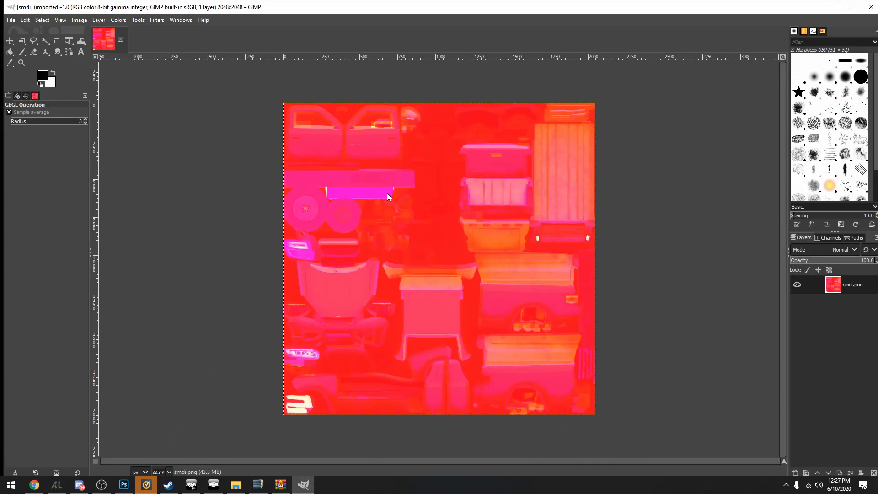
# Desaturate the smdi.png image using the Luma mode
pyautogui.click(117, 21)
pyautogui.moveTo(155, 205)
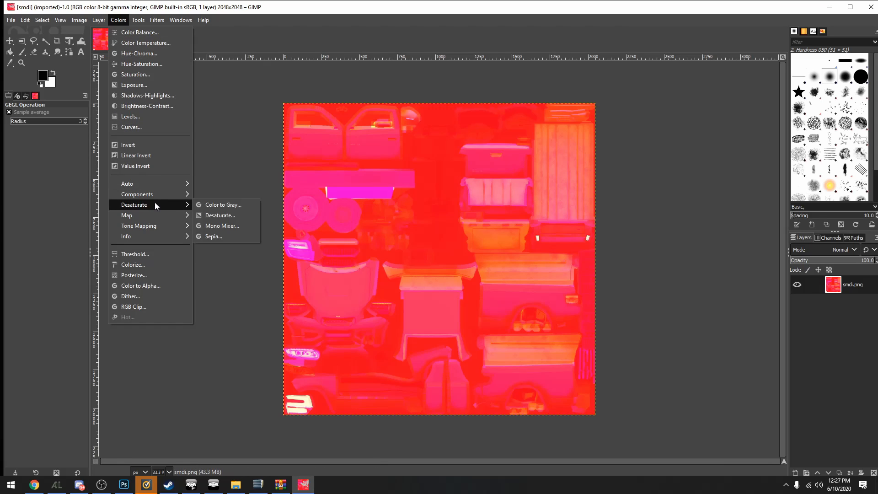
pyautogui.click(223, 216)
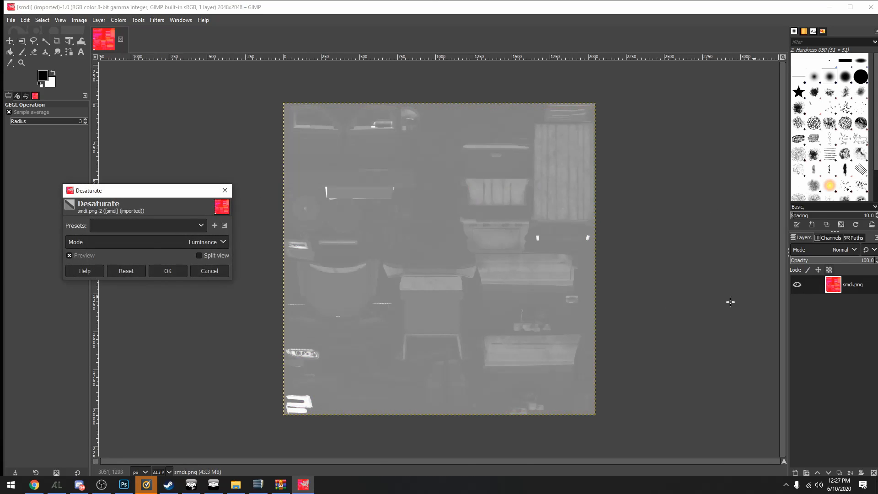
pyautogui.click(185, 241)
pyautogui.click(179, 254)
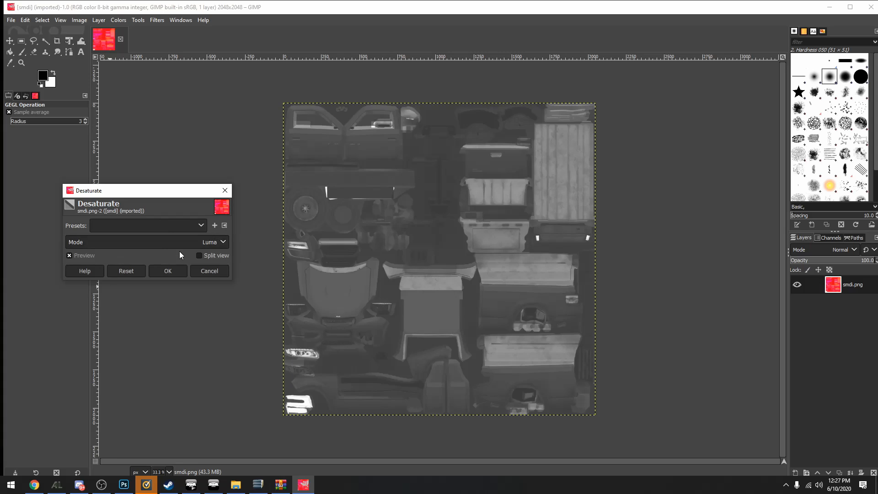
pyautogui.click(163, 272)
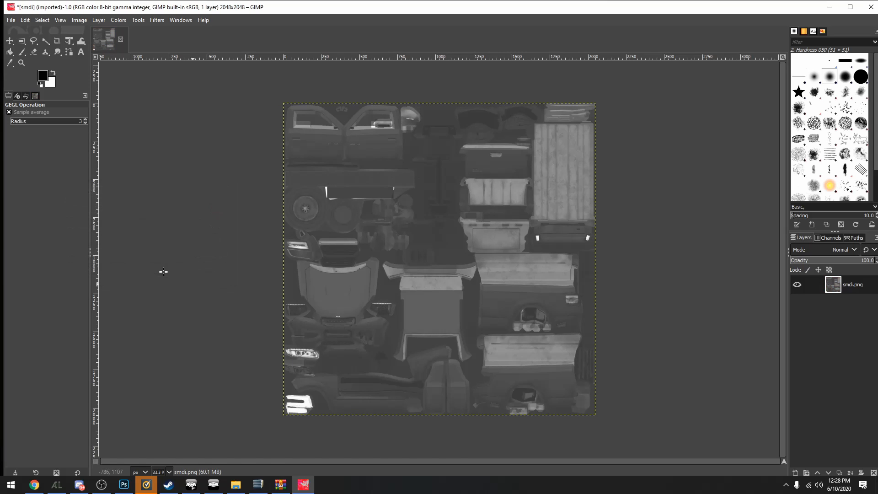
# Apply Color to Alpha to the desaturated SMDI image with white and a transparency threshold of about 0.636
pyautogui.click(118, 20)
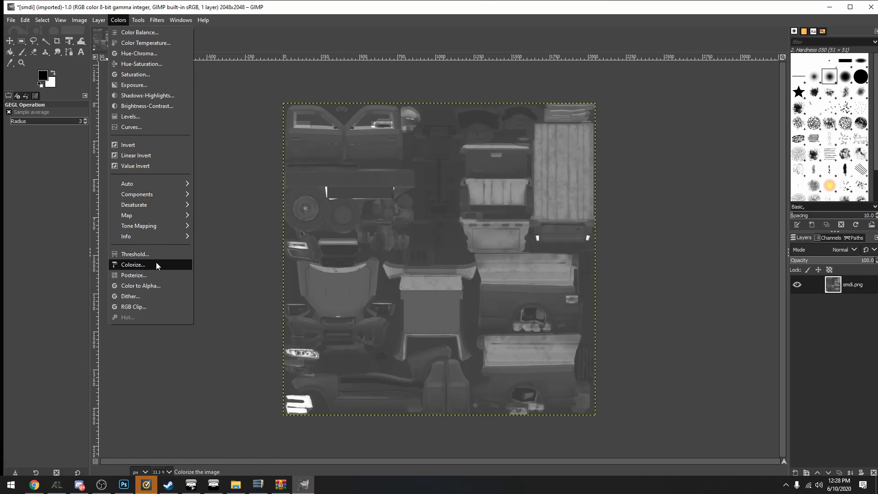
pyautogui.click(155, 285)
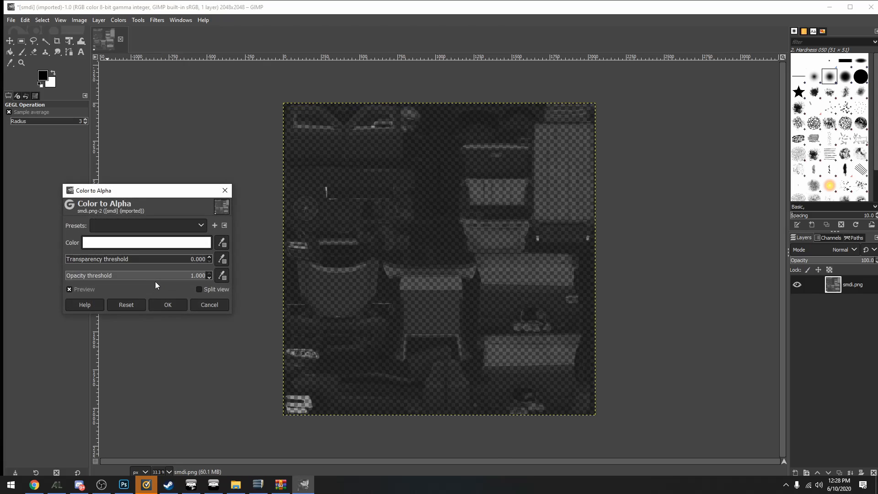
pyautogui.moveTo(200, 259); pyautogui.dragTo(156, 260)
pyautogui.click(166, 312)
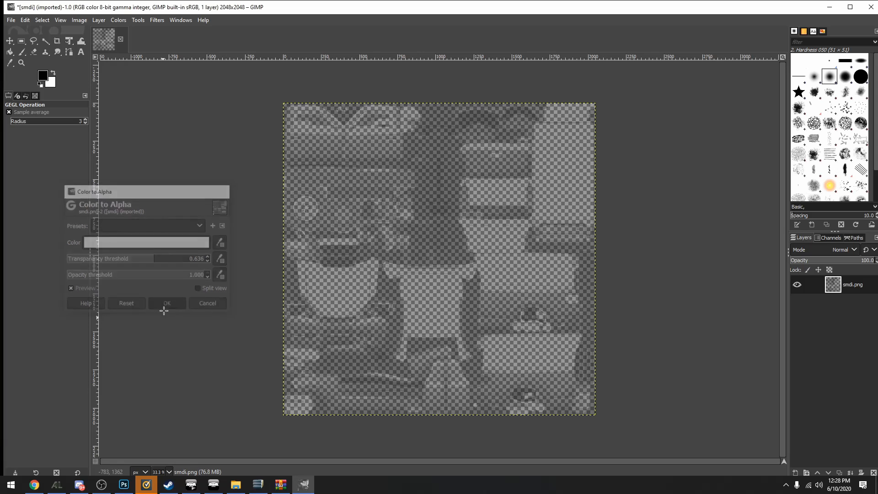
# Export the SMDI image to the desktop as smdiF.png and close it, discarding the unsaved changes
pyautogui.click(11, 20)
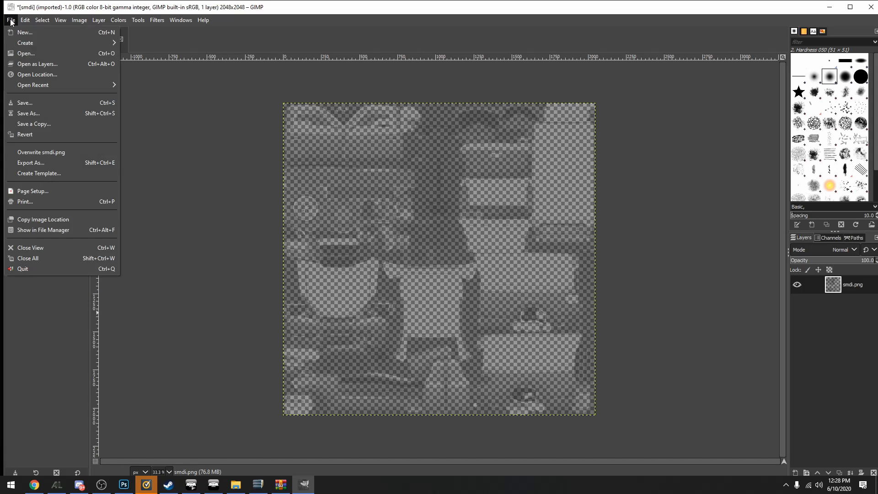
pyautogui.click(64, 164)
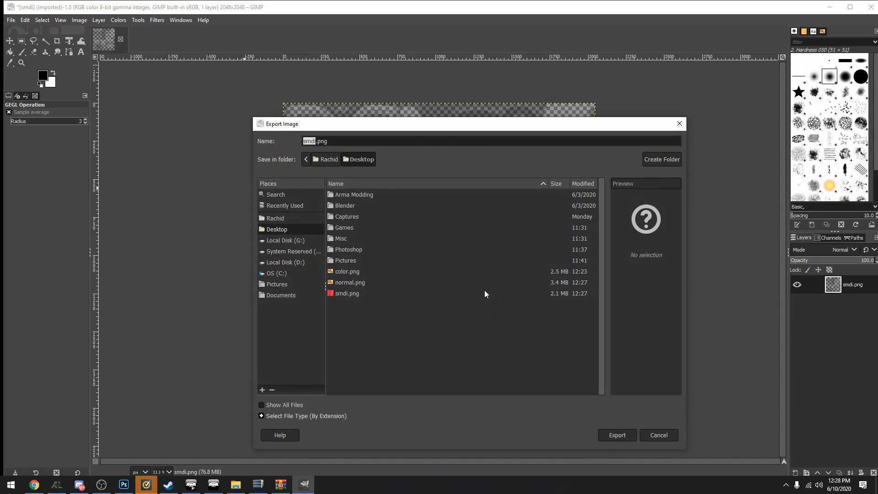
pyautogui.press('Right')
pyautogui.click(617, 435)
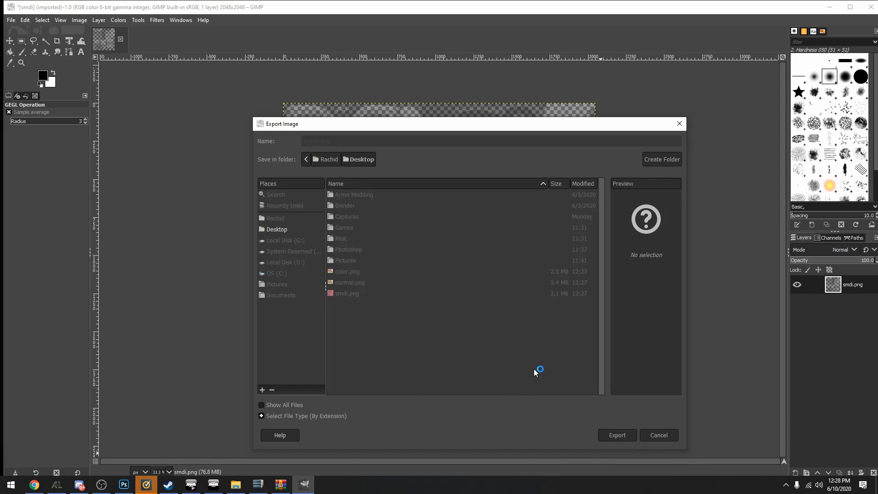
pyautogui.click(454, 353)
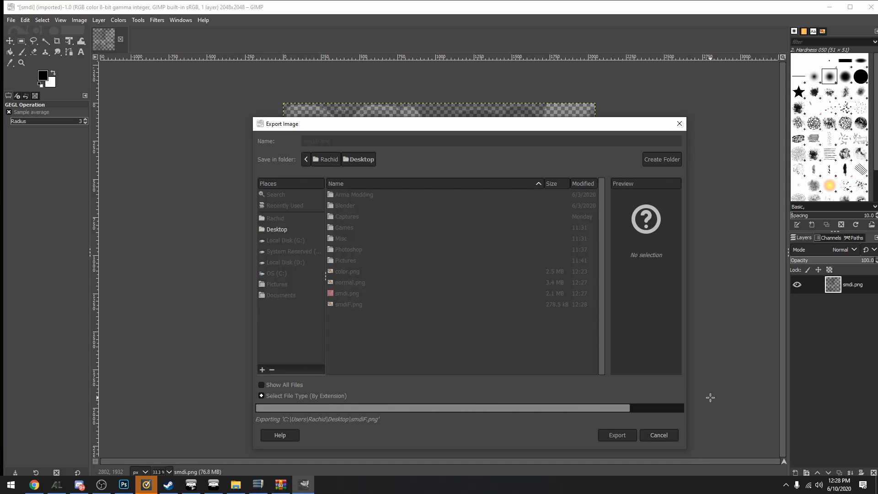
pyautogui.click(121, 40)
pyautogui.click(455, 309)
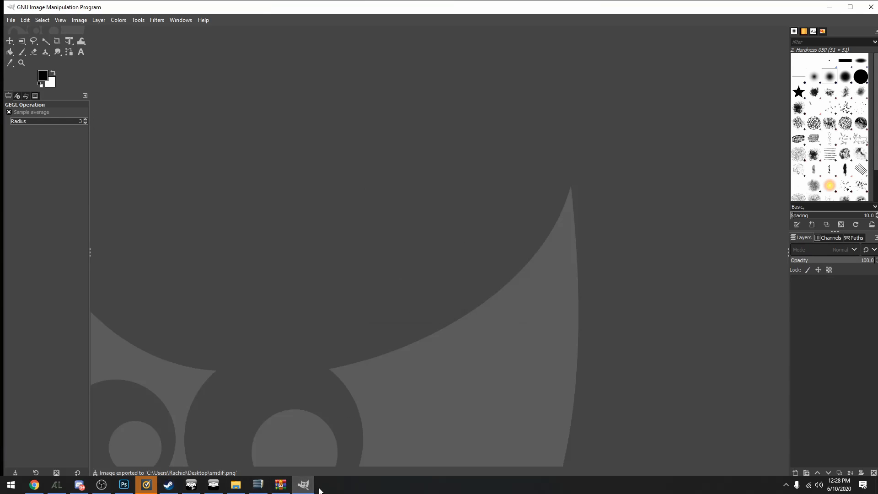
# Show the desktop and open normal.png in GIMP
pyautogui.click(236, 485)
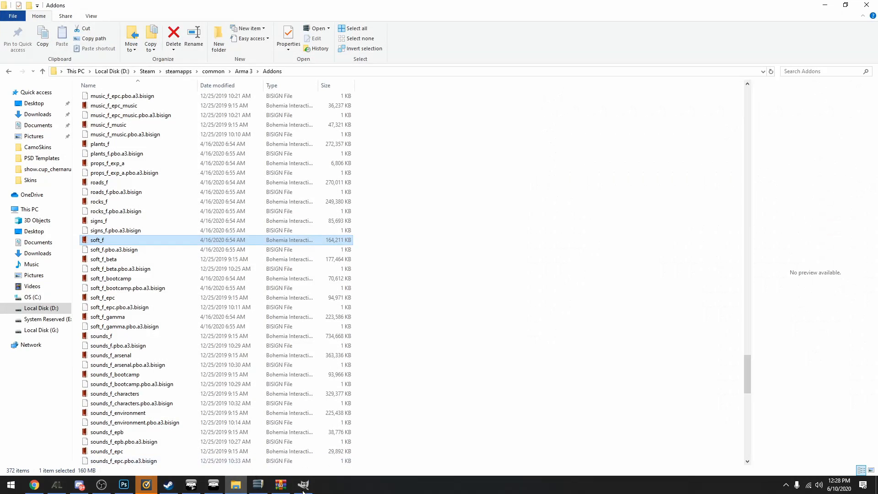
pyautogui.press('super+d')
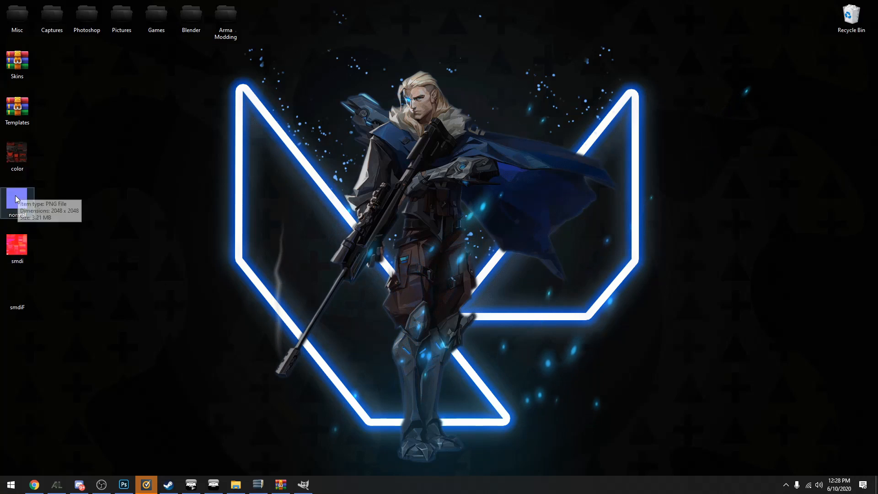
pyautogui.moveTo(15, 195); pyautogui.dragTo(147, 48)
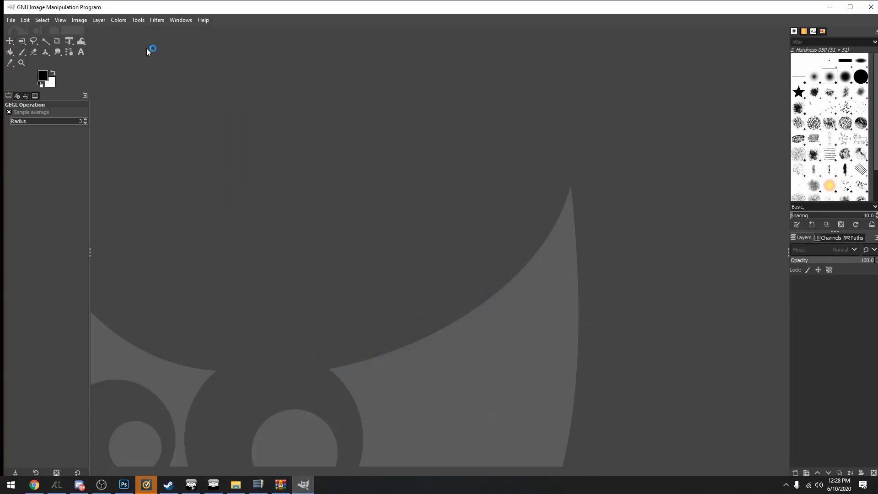
# Desaturate the normal.png image using the Luma mode
pyautogui.click(118, 22)
pyautogui.moveTo(165, 207)
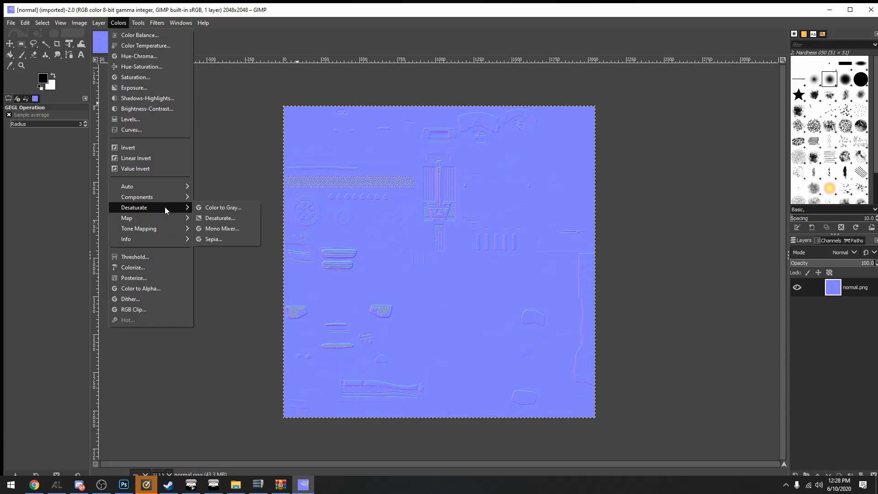
pyautogui.click(217, 219)
pyautogui.click(201, 239)
pyautogui.click(197, 254)
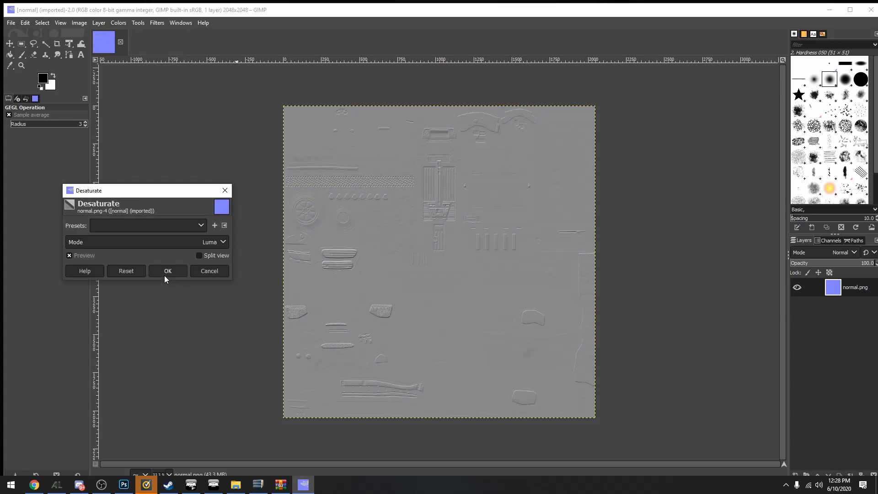
pyautogui.click(164, 275)
# Apply Color to Alpha to the desaturated normal map with white and a transparency threshold of about 0.458
pyautogui.click(119, 22)
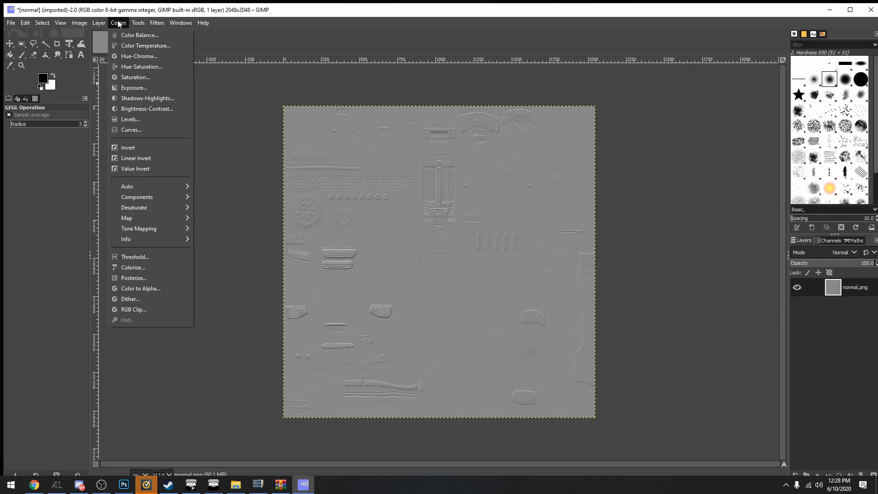
pyautogui.click(151, 288)
pyautogui.click(201, 257)
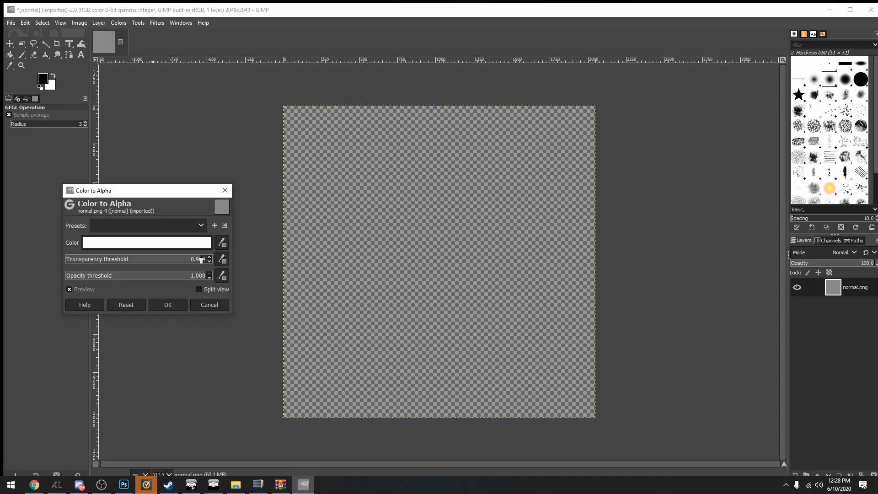
pyautogui.moveTo(201, 260); pyautogui.dragTo(128, 260)
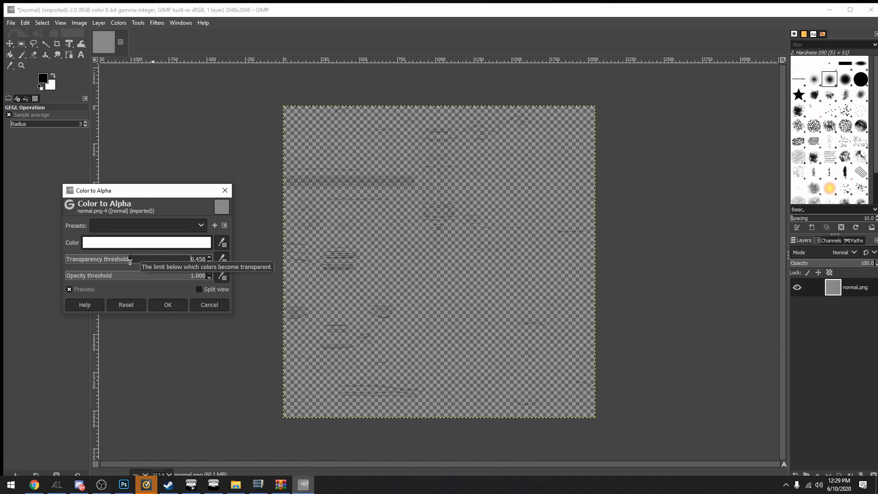
pyautogui.click(165, 306)
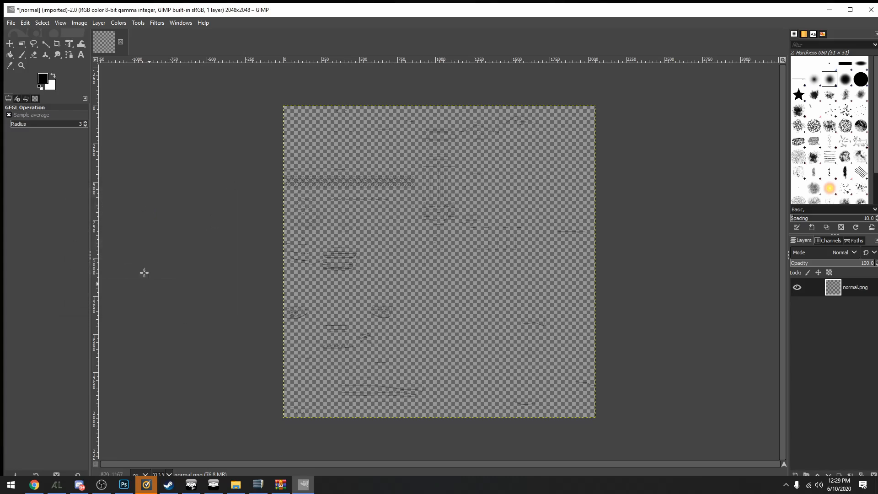
# Export the normal map to the desktop as normalF.png and switch to Photoshop
pyautogui.click(11, 23)
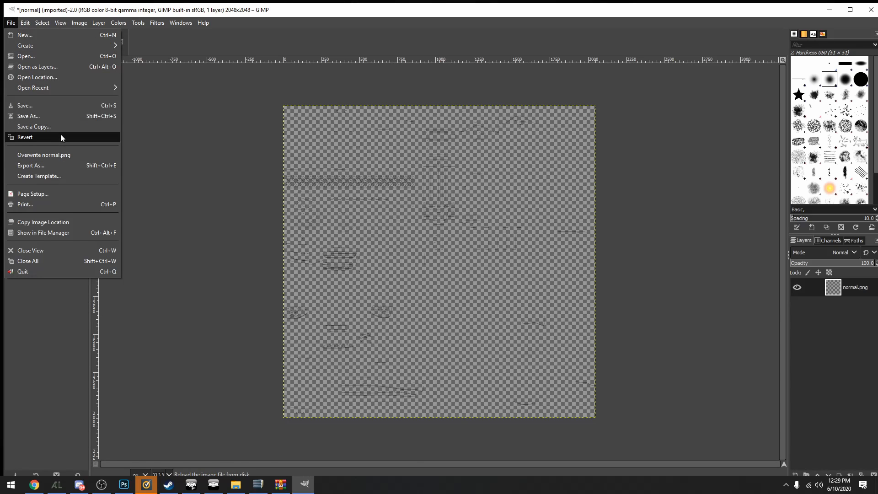
pyautogui.click(54, 164)
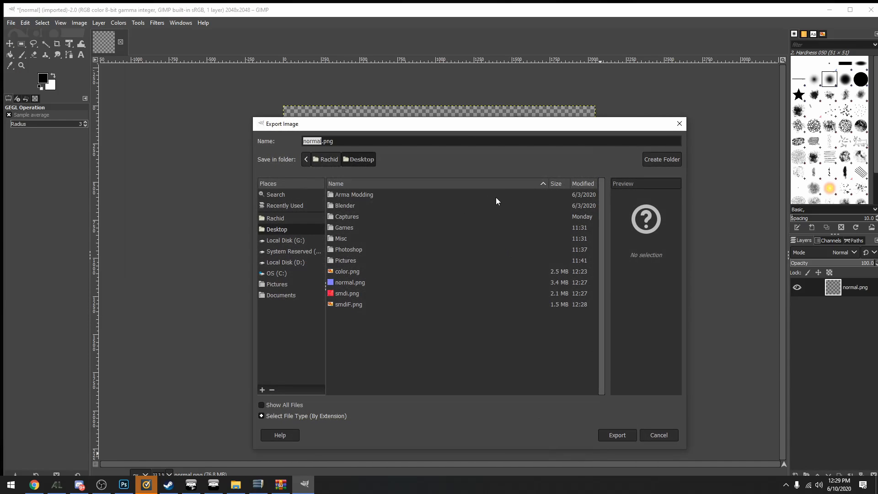
pyautogui.press('Right')
pyautogui.click(611, 435)
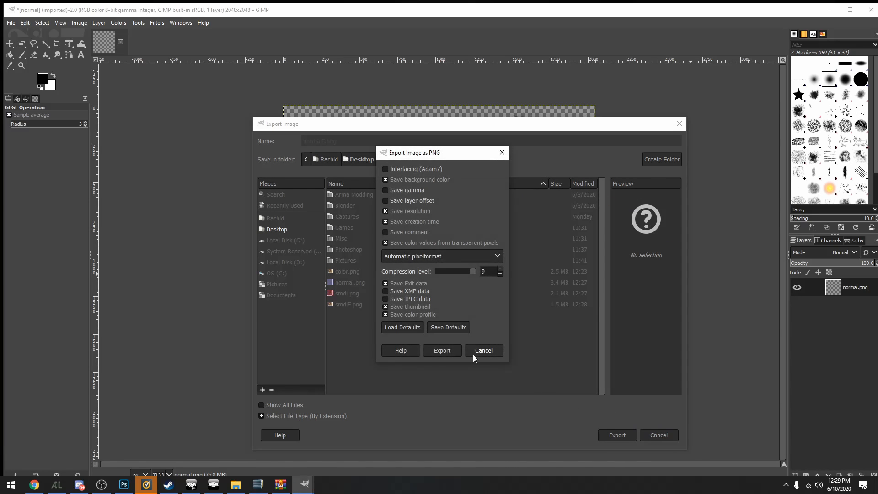
pyautogui.click(440, 351)
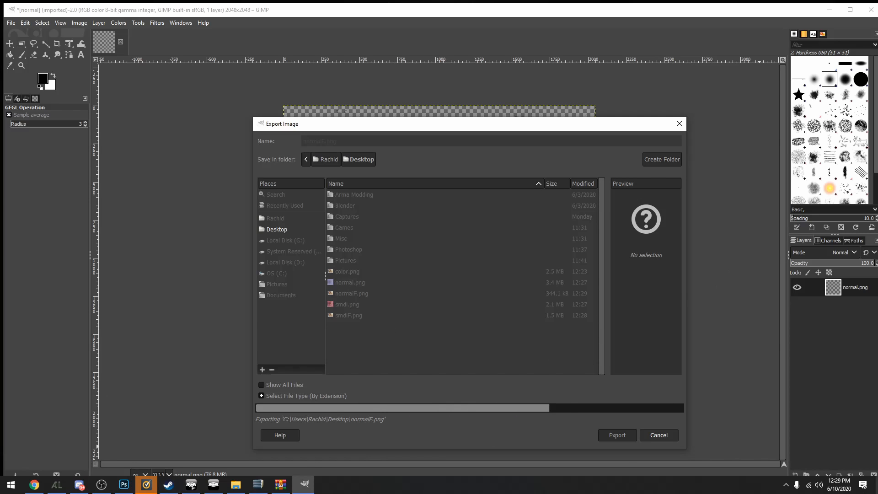
pyautogui.click(123, 484)
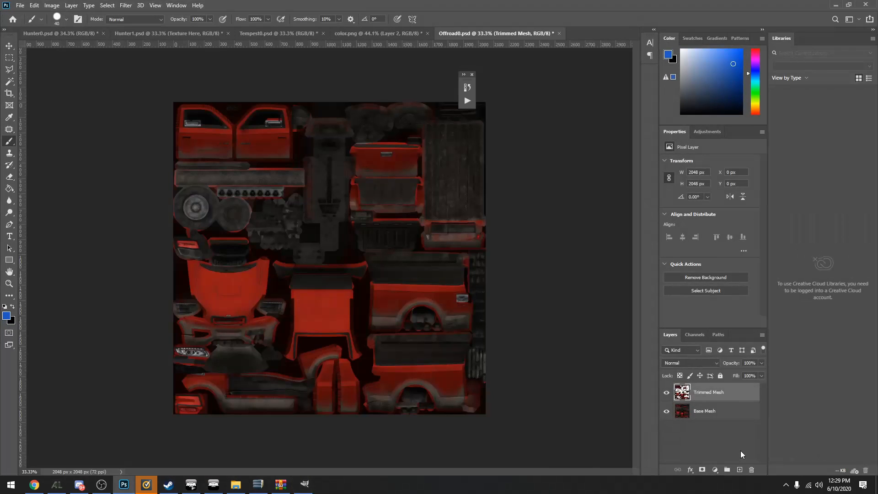
# Create a new layer group above the Trimmed Mesh layer and name it Filters
pyautogui.click(727, 471)
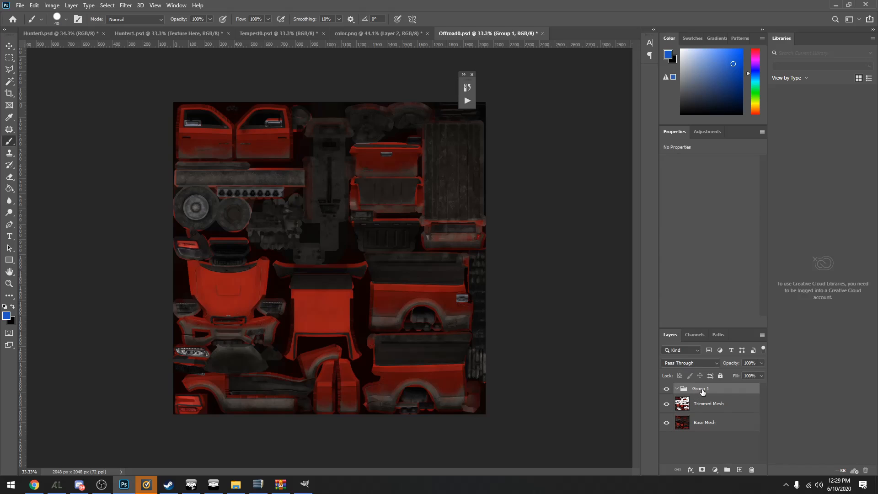
pyautogui.doubleClick(699, 389)
pyautogui.write('Filters')
pyautogui.press('Return')
# Place normalF.png and smdiF.png from the desktop into the Offroad0.psd document at their original size
pyautogui.press('super+d')
pyautogui.moveTo(30, 271); pyautogui.dragTo(334, 253)
pyautogui.press('Return')
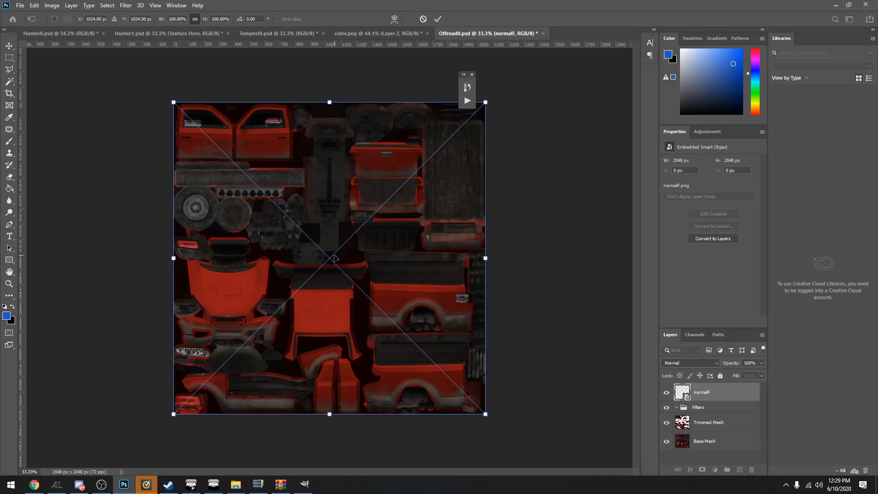
pyautogui.press('Return')
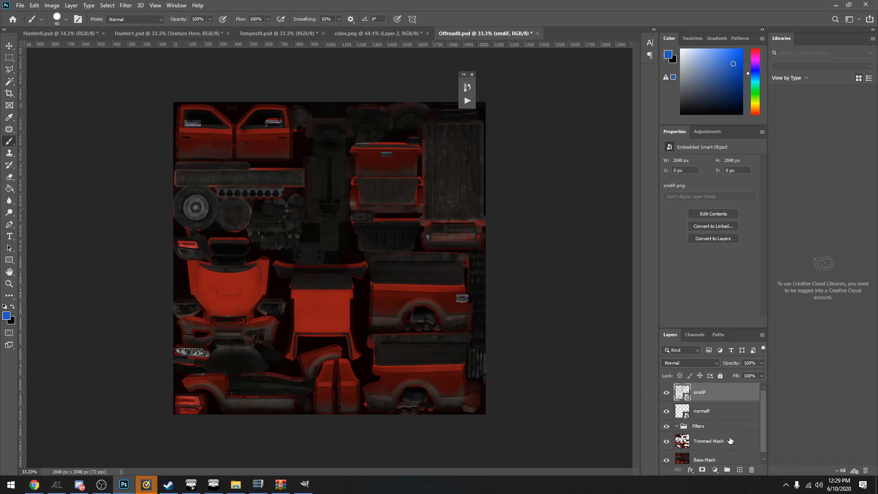
# Move the normalF and smdiF layers into the Filters group and check the group's effect by toggling its visibility
pyautogui.moveTo(696, 411); pyautogui.dragTo(697, 427)
pyautogui.moveTo(703, 395); pyautogui.dragTo(698, 410)
pyautogui.click(676, 391)
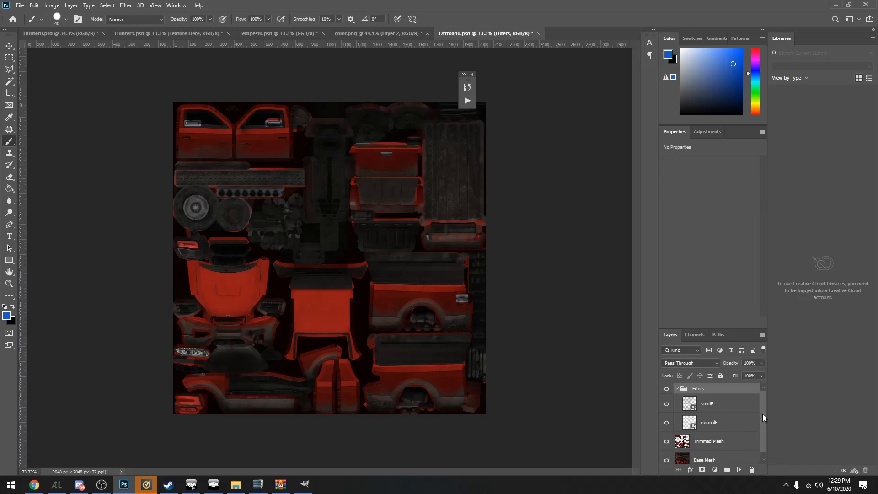
pyautogui.click(667, 389)
pyautogui.click(667, 390)
# Add a new layer directly above Trimmed Mesh and name it Texture Here
pyautogui.scroll(-1, 690, 412)
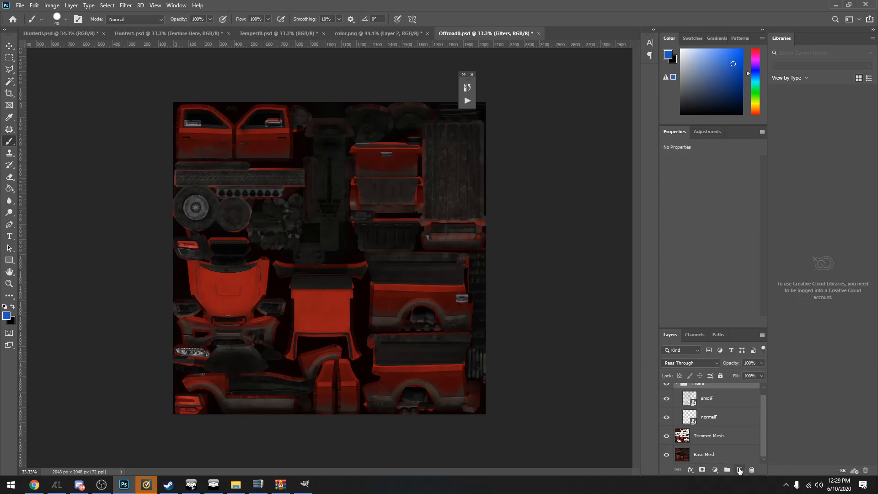
pyautogui.click(712, 439)
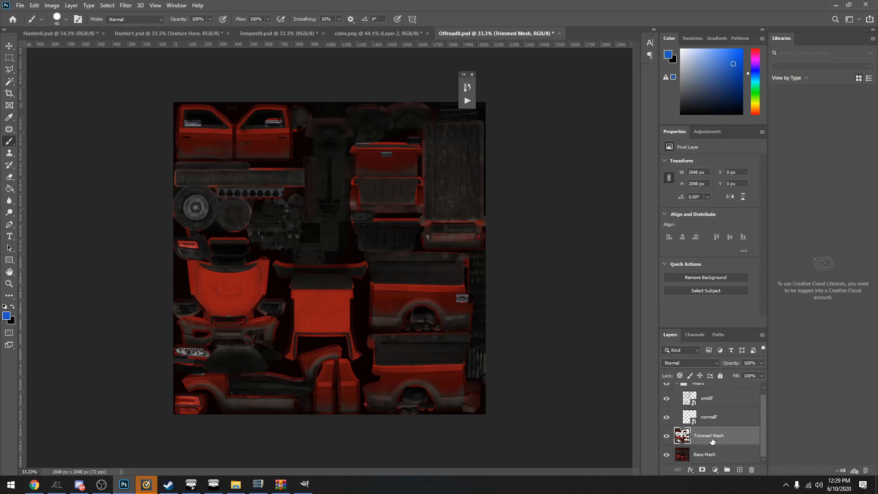
pyautogui.click(740, 471)
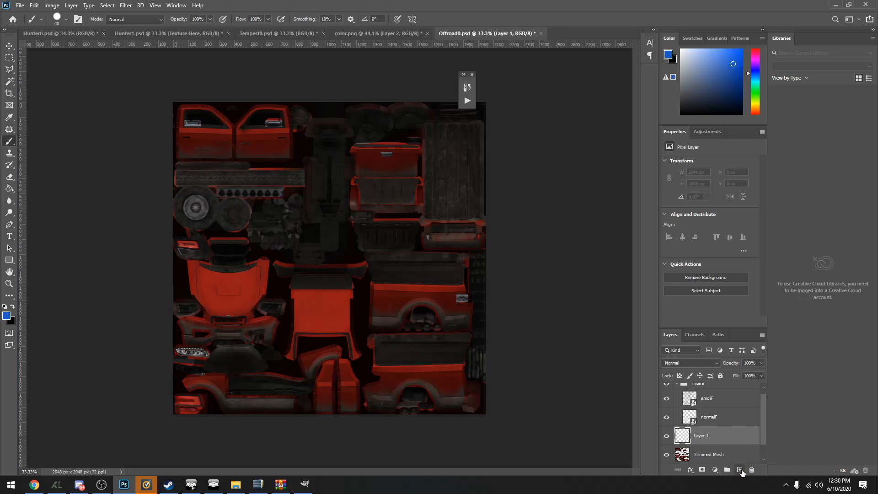
pyautogui.doubleClick(701, 435)
pyautogui.write('Texture Here')
pyautogui.press('Return')
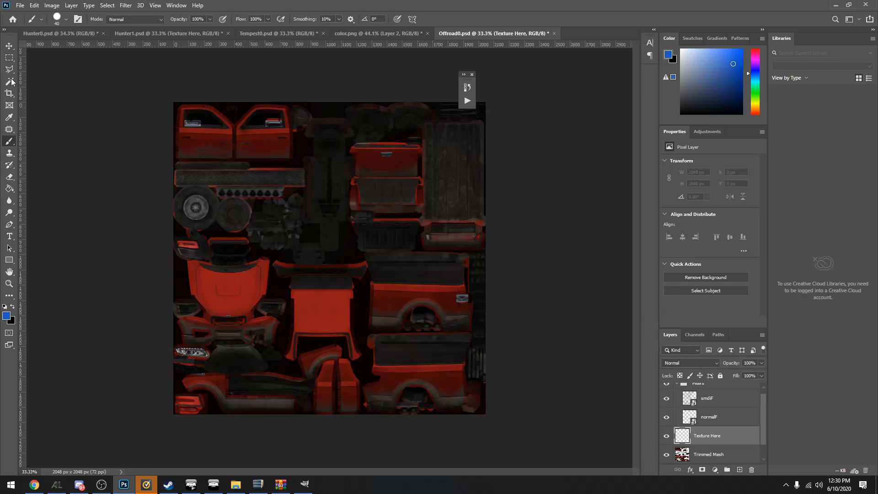
# Fill the entire Texture Here layer with white and clip it to the Trimmed Mesh layer with a clipping mask
pyautogui.click(9, 57)
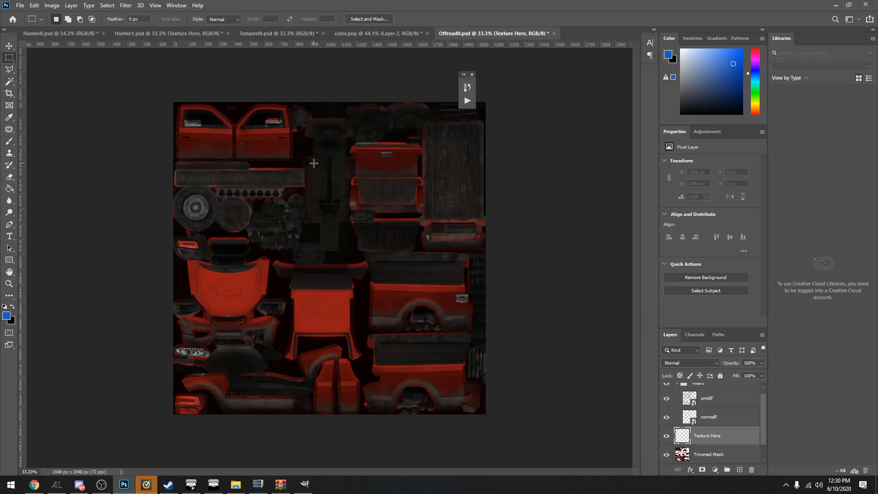
pyautogui.hotkey('ctrl', 'a')
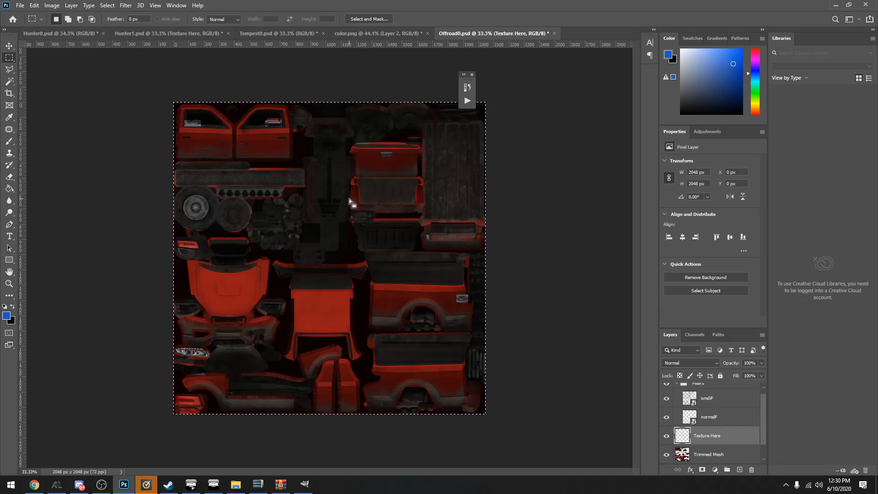
pyautogui.moveTo(683, 59); pyautogui.dragTo(680, 49)
pyautogui.rightClick(285, 223)
pyautogui.click(320, 333)
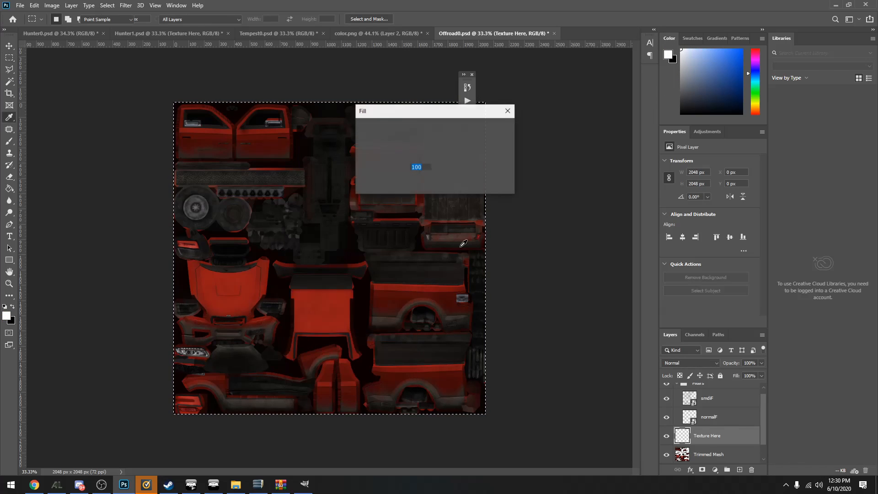
pyautogui.click(496, 128)
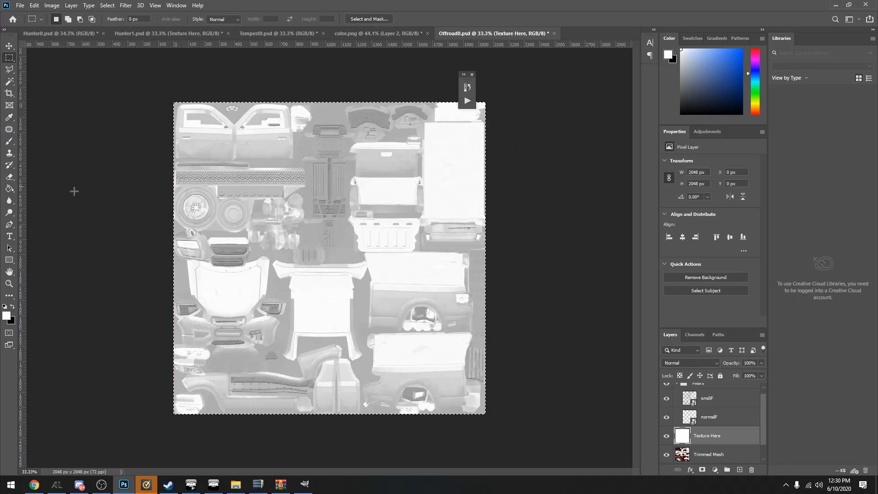
pyautogui.rightClick(716, 439)
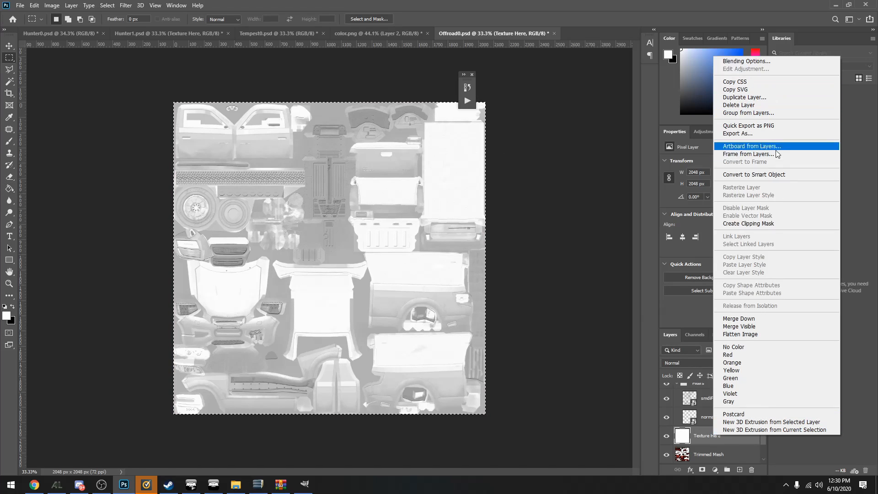
pyautogui.click(777, 222)
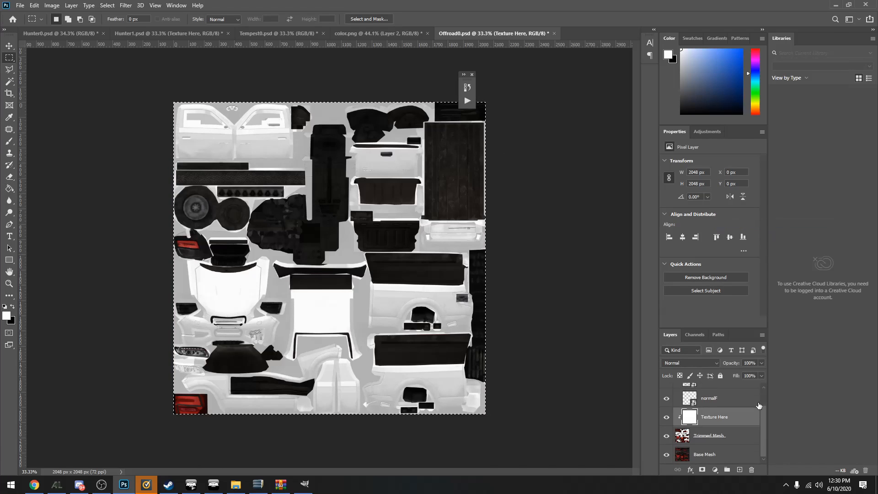
# Check the clipping by switching the visibility of the Trimmed Mesh and Base Mesh layers off and on
pyautogui.click(713, 437)
pyautogui.click(666, 436)
pyautogui.click(666, 435)
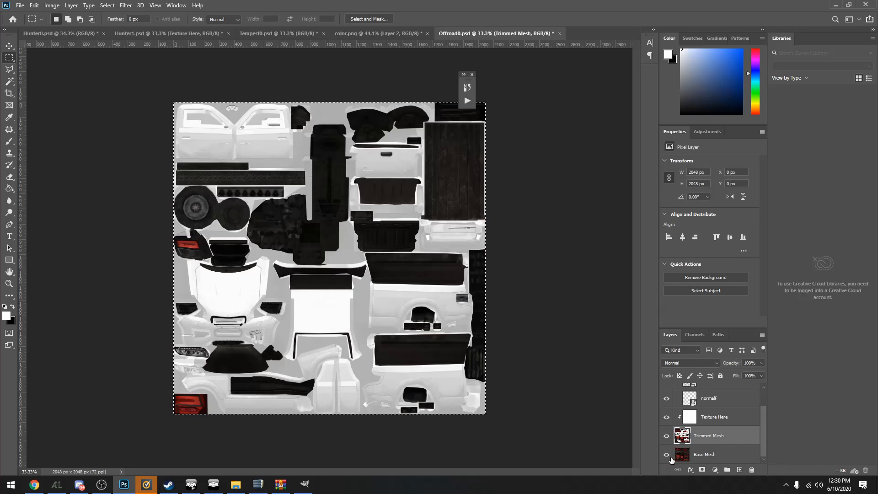
pyautogui.click(666, 453)
pyautogui.click(666, 436)
pyautogui.click(666, 435)
pyautogui.click(666, 435)
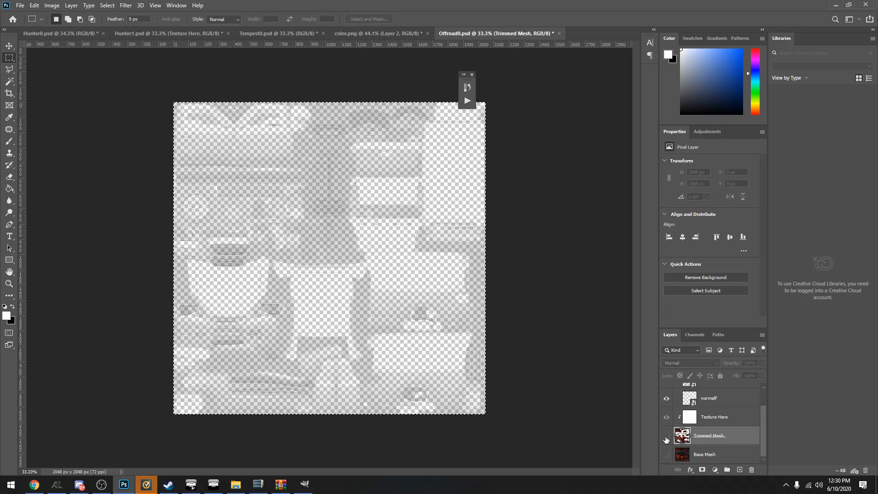
pyautogui.click(666, 436)
pyautogui.scroll(2, 681, 456)
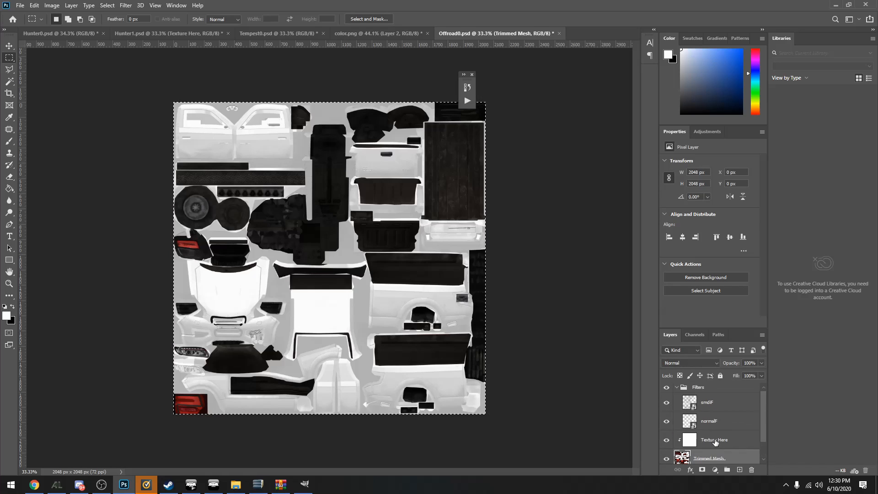
# Select the Texture Here layer and collapse the Filters group
pyautogui.click(706, 446)
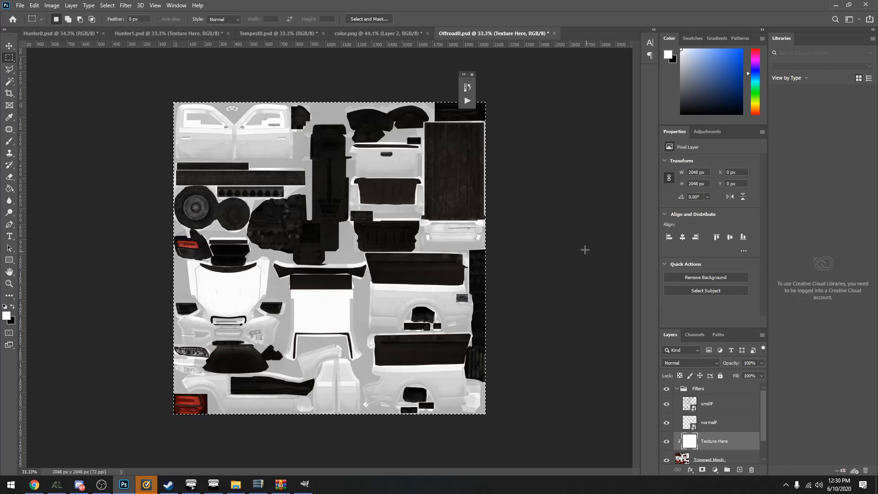
pyautogui.click(666, 390)
pyautogui.click(677, 389)
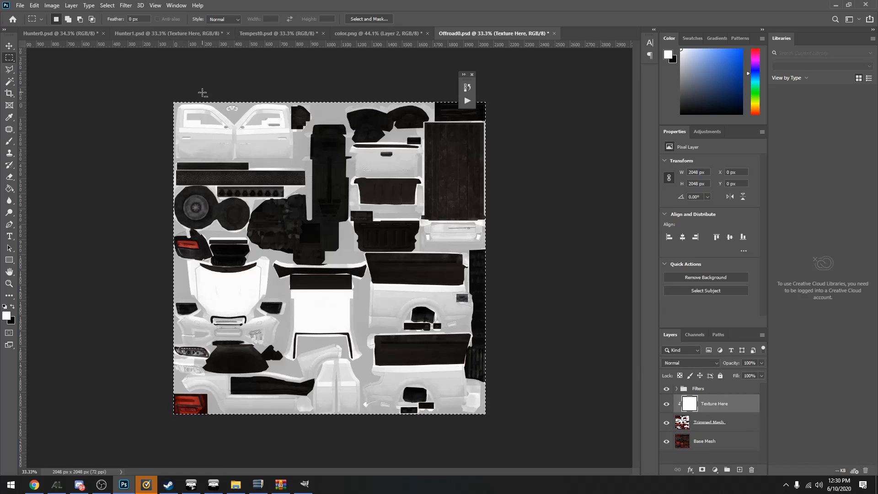
# Examine the door details up close with the Texture Here layer and Filters group toggled off and on, and review the whole template
pyautogui.scroll(10, 215, 122)
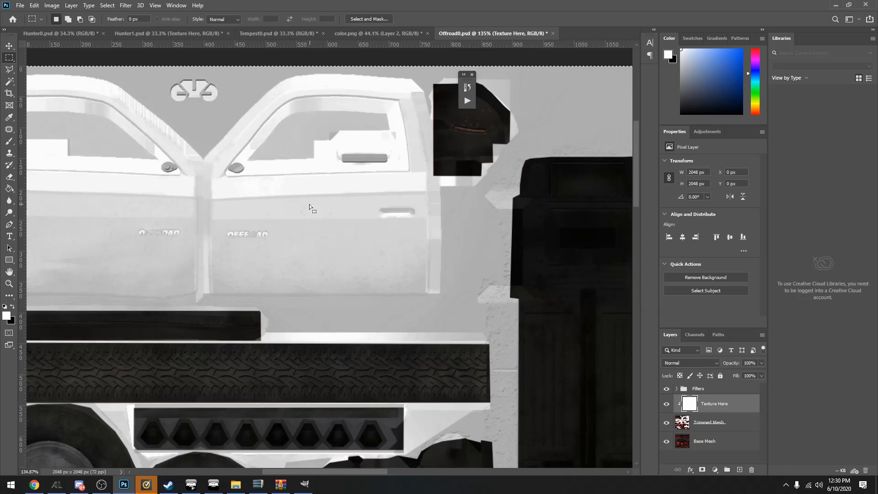
pyautogui.scroll(2, 305, 202)
pyautogui.scroll(-1, 305, 202)
pyautogui.scroll(2, 438, 298)
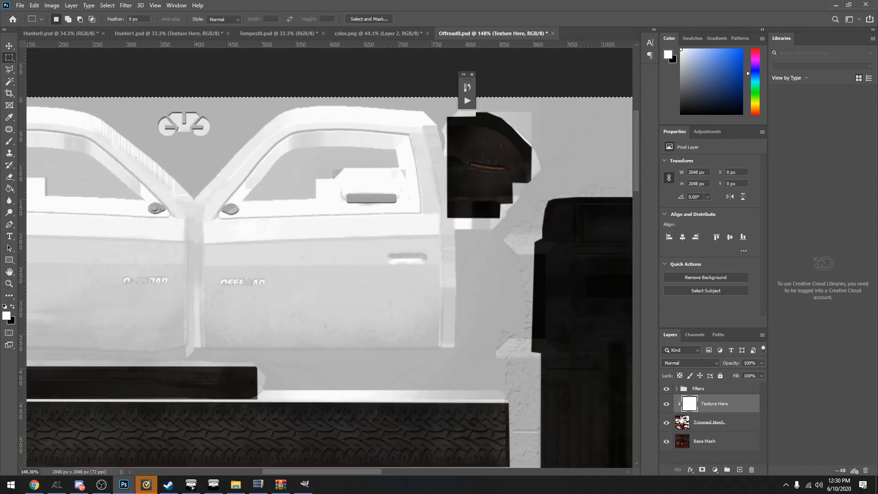
pyautogui.click(666, 404)
pyautogui.click(666, 404)
pyautogui.click(665, 388)
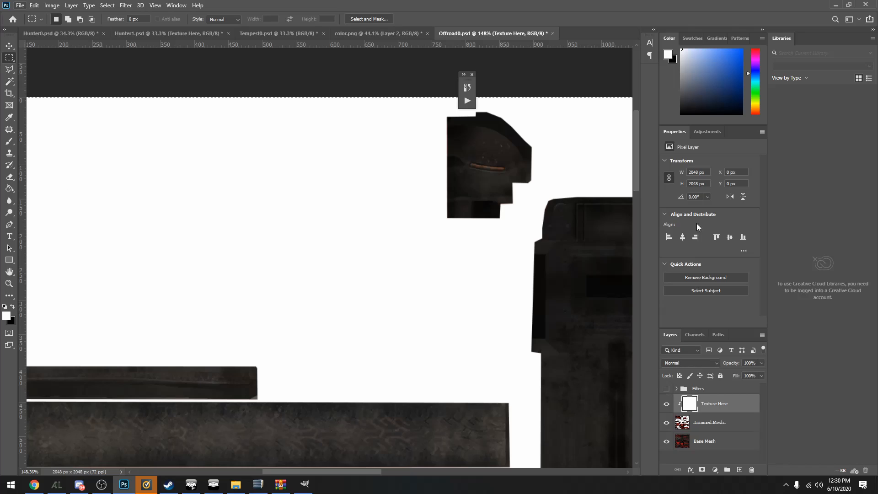
pyautogui.click(665, 389)
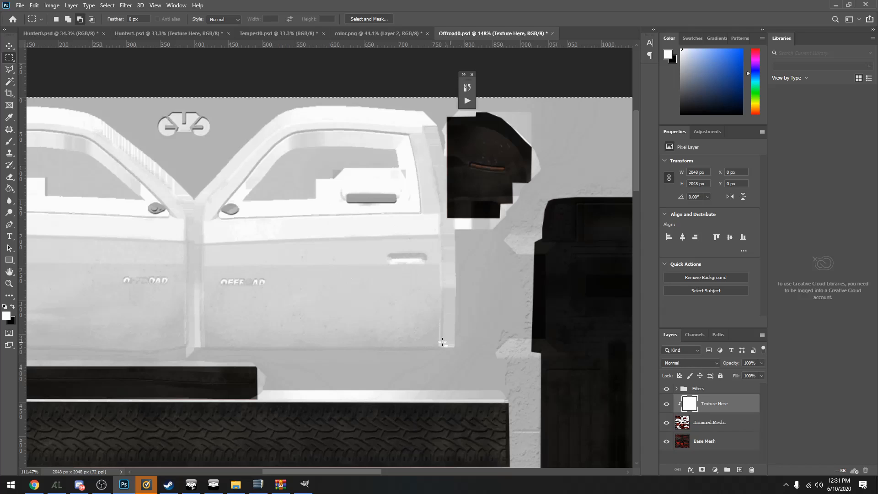
pyautogui.scroll(-16, 431, 334)
pyautogui.scroll(7, 326, 265)
pyautogui.scroll(-4, 326, 269)
pyautogui.scroll(-2, 326, 269)
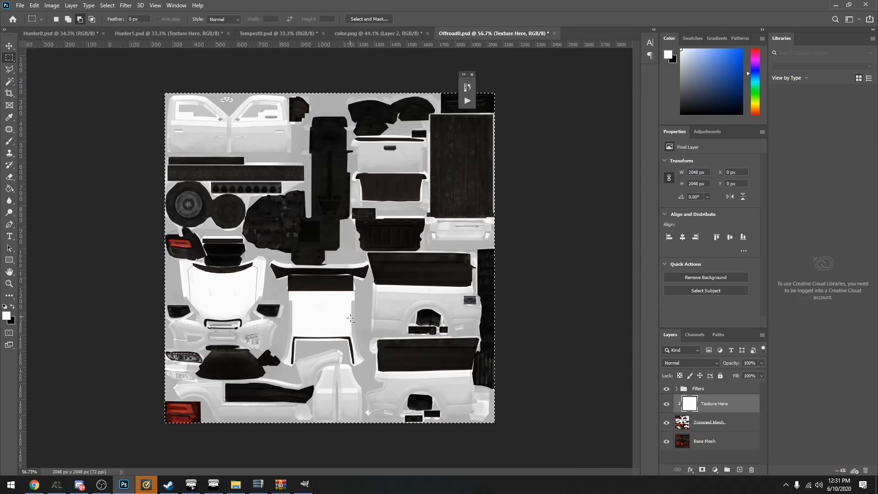
pyautogui.scroll(3, 326, 269)
pyautogui.scroll(-3, 357, 270)
pyautogui.scroll(1, 356, 270)
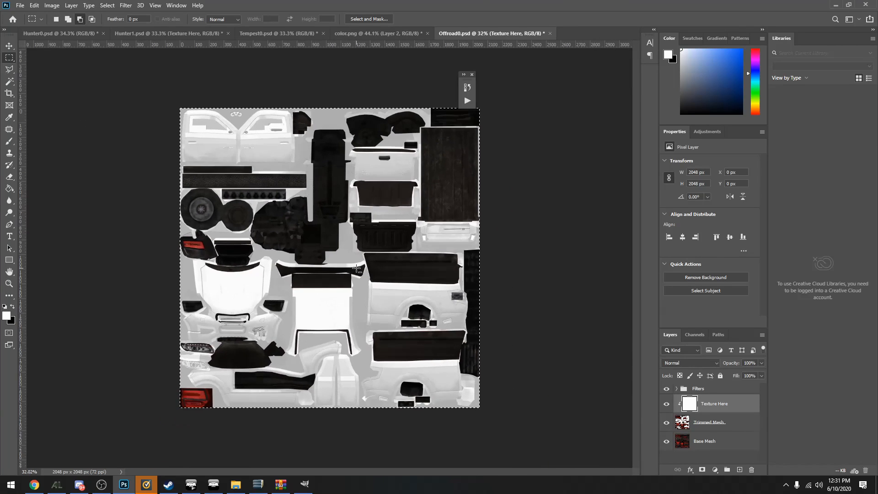